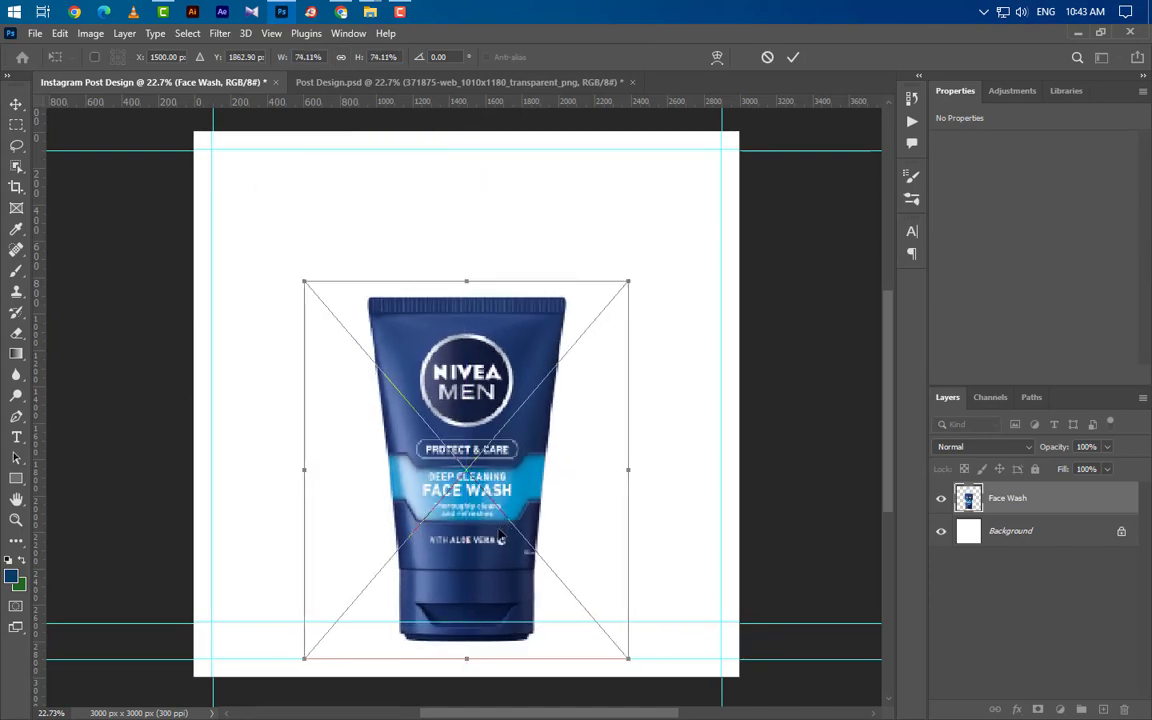
Step: Move the face wash tube up so its base rests on the upper of the two lower guides, and duplicate its layer
{"action": "left_click_drag", "start_coordinate": [517, 503], "coordinate": [519, 481]}
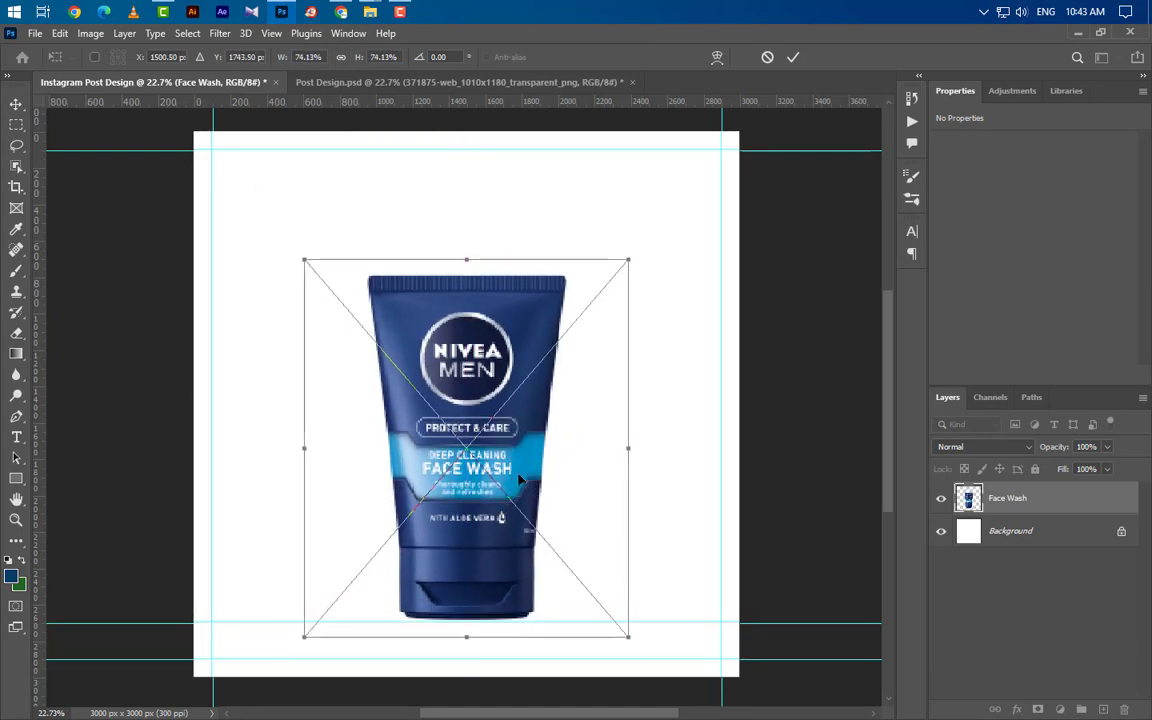
{"action": "left_click", "coordinate": [793, 57]}
{"action": "left_click_drag", "start_coordinate": [1107, 508], "coordinate": [1103, 709]}
Step: Flip the duplicated tube vertically and move it directly below the original so their bases meet
{"action": "key", "text": "ctrl+t"}
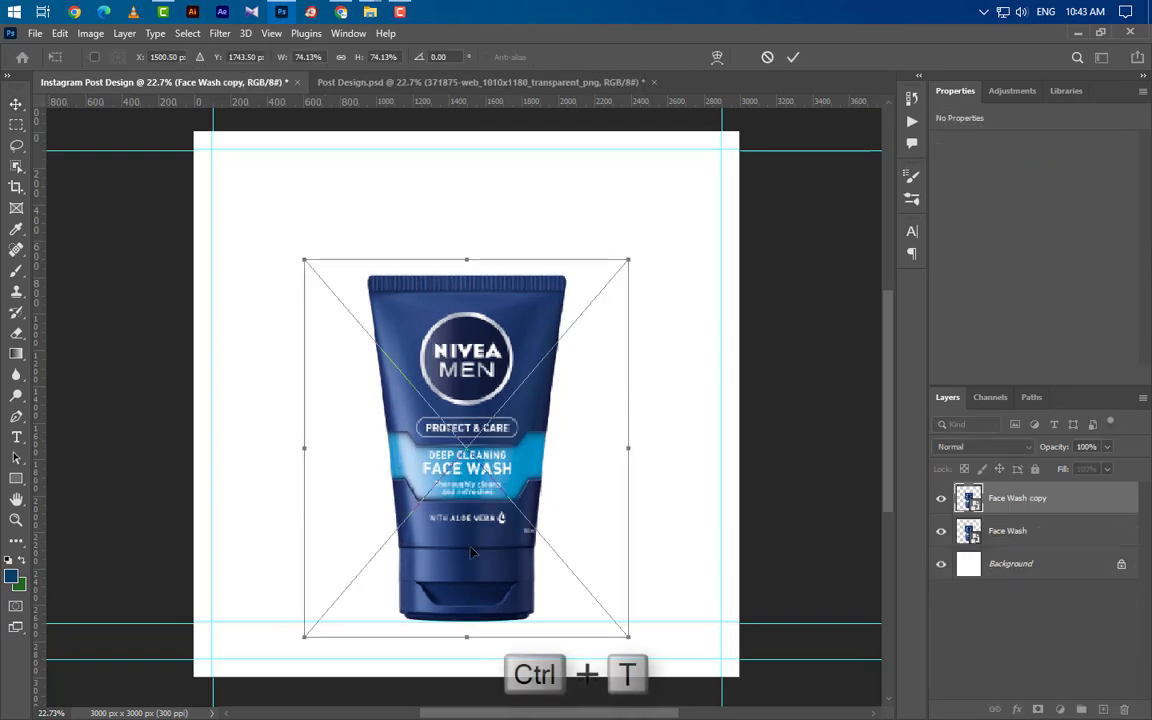
{"action": "right_click", "coordinate": [505, 528]}
{"action": "left_click", "coordinate": [530, 517]}
{"action": "left_click_drag", "start_coordinate": [487, 405], "coordinate": [476, 662]}
Step: Nudge the flipped tube down 7 px and place its layer beneath the Face Wash layer
{"action": "scroll", "coordinate": [467, 655], "scroll_direction": "up", "scroll_amount": 2}
{"action": "scroll", "coordinate": [474, 659], "scroll_direction": "up", "scroll_amount": 4}
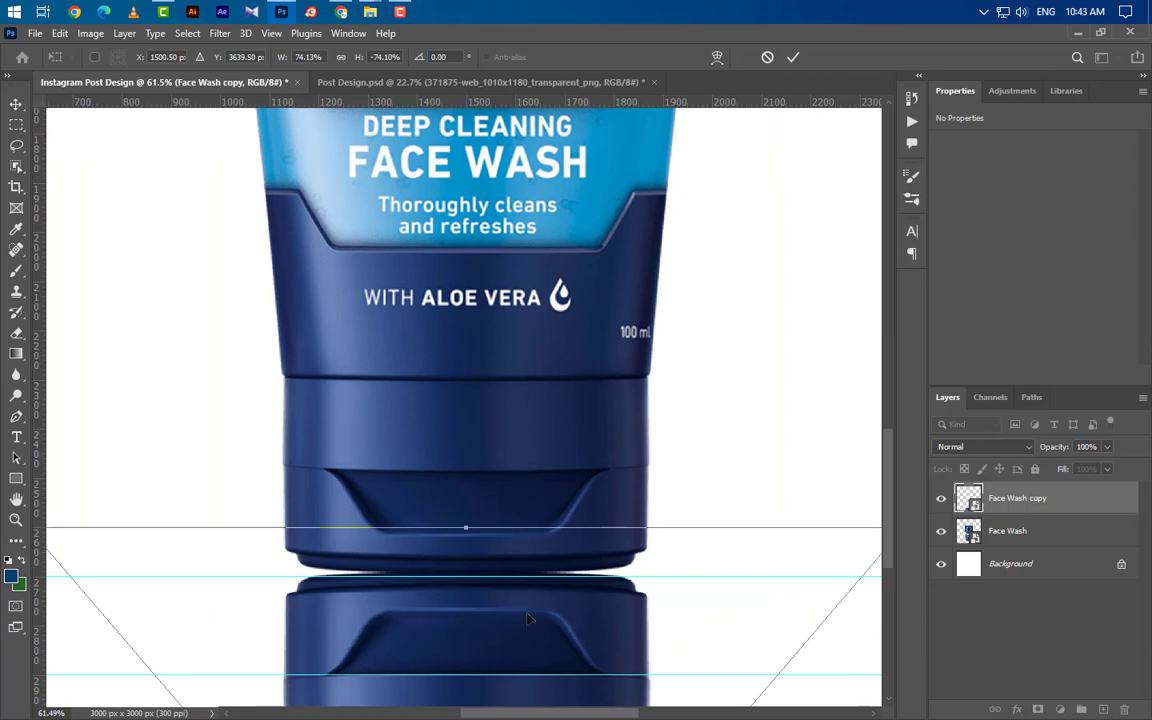
{"action": "key", "text": "Down"}
{"action": "key", "text": "Down"}
{"action": "key", "text": "Down"}
{"action": "key", "text": "Down"}
{"action": "key", "text": "Down"}
{"action": "key", "text": "Down"}
{"action": "key", "text": "Down"}
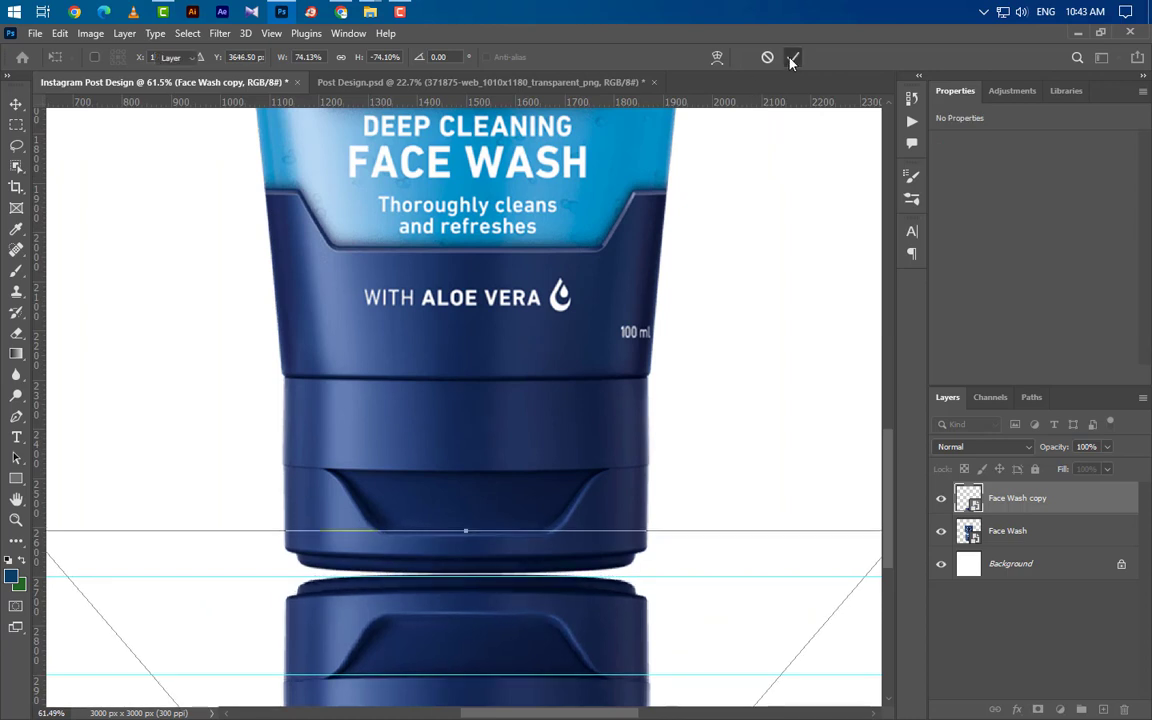
{"action": "left_click", "coordinate": [792, 57]}
{"action": "left_click_drag", "start_coordinate": [1062, 503], "coordinate": [1062, 548]}
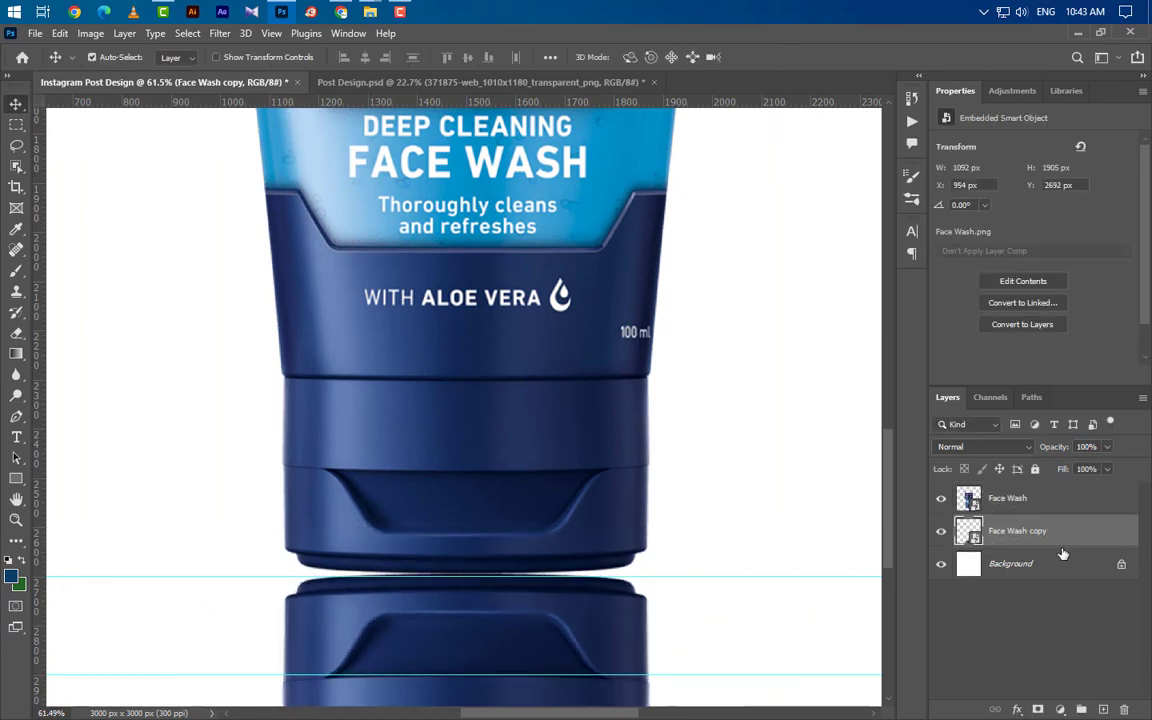
Step: Add a layer mask to the flipped copy and fade it toward the canvas's lower edge with a black-to-white linear gradient
{"action": "scroll", "coordinate": [432, 389], "scroll_direction": "down", "scroll_amount": 3}
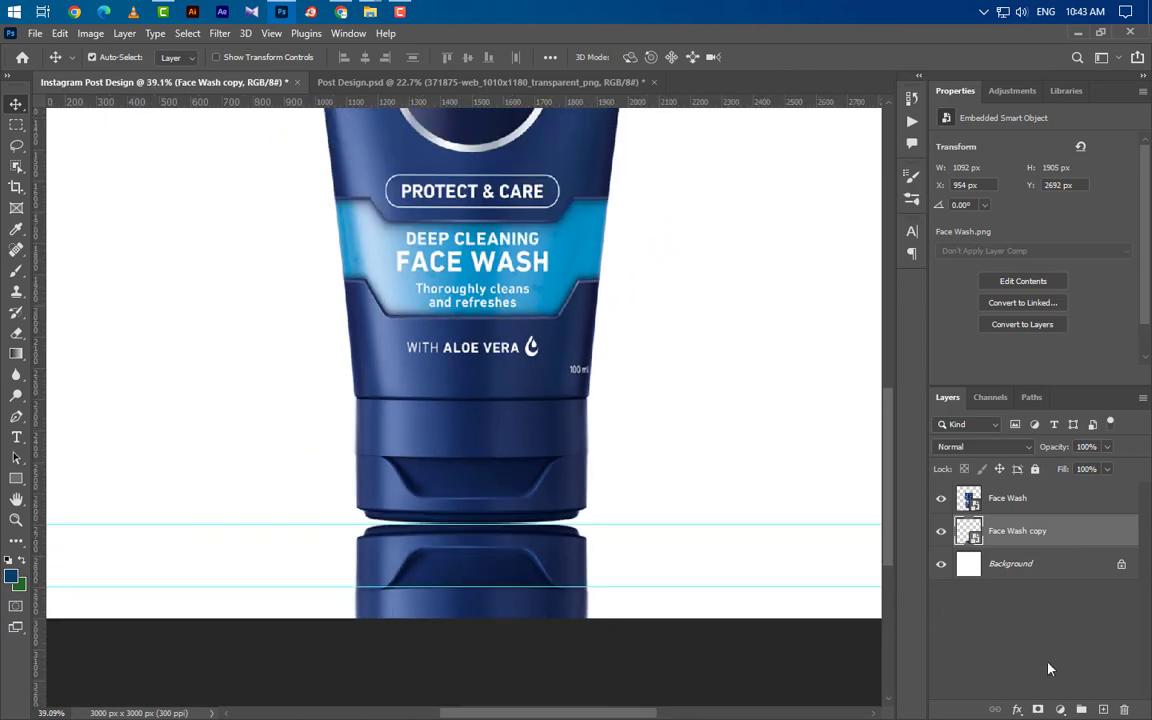
{"action": "left_click", "coordinate": [1038, 709]}
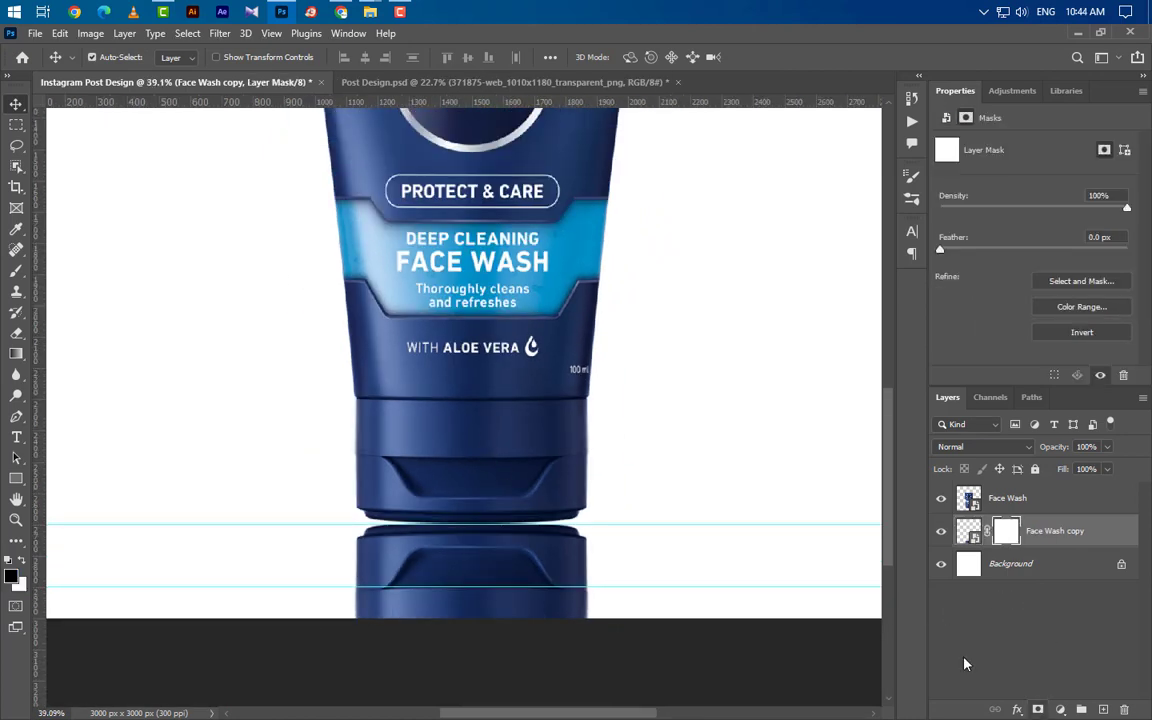
{"action": "left_click", "coordinate": [16, 353]}
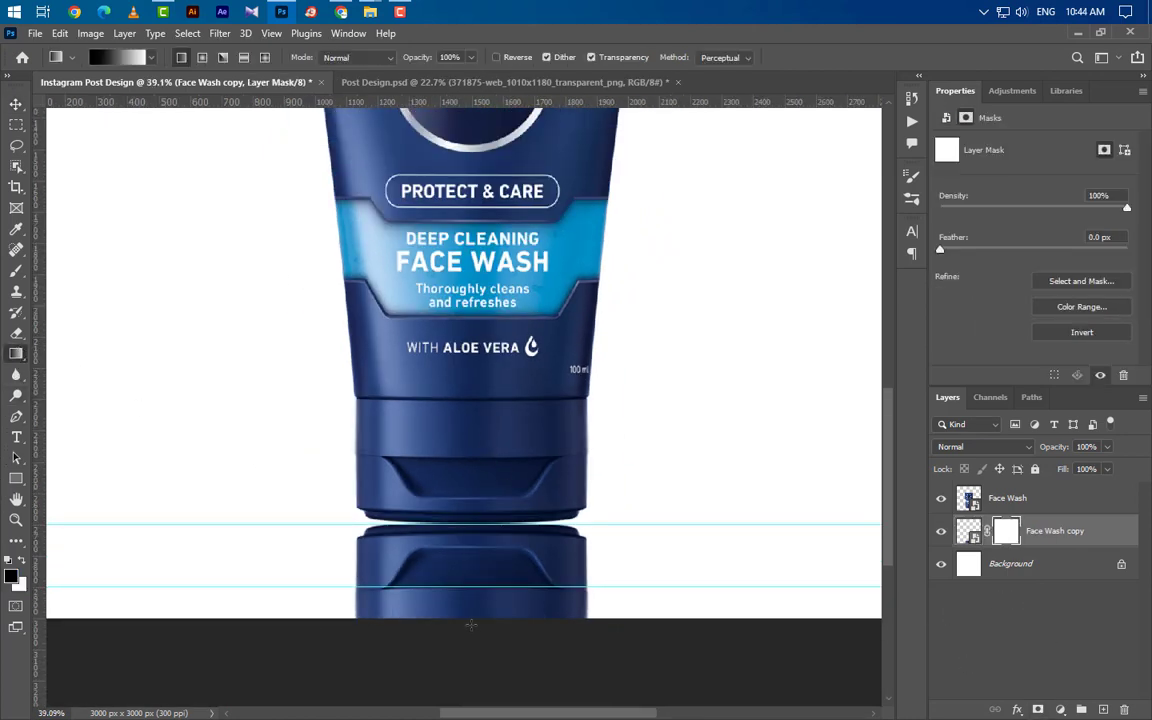
{"action": "left_click_drag", "start_coordinate": [471, 620], "coordinate": [470, 513]}
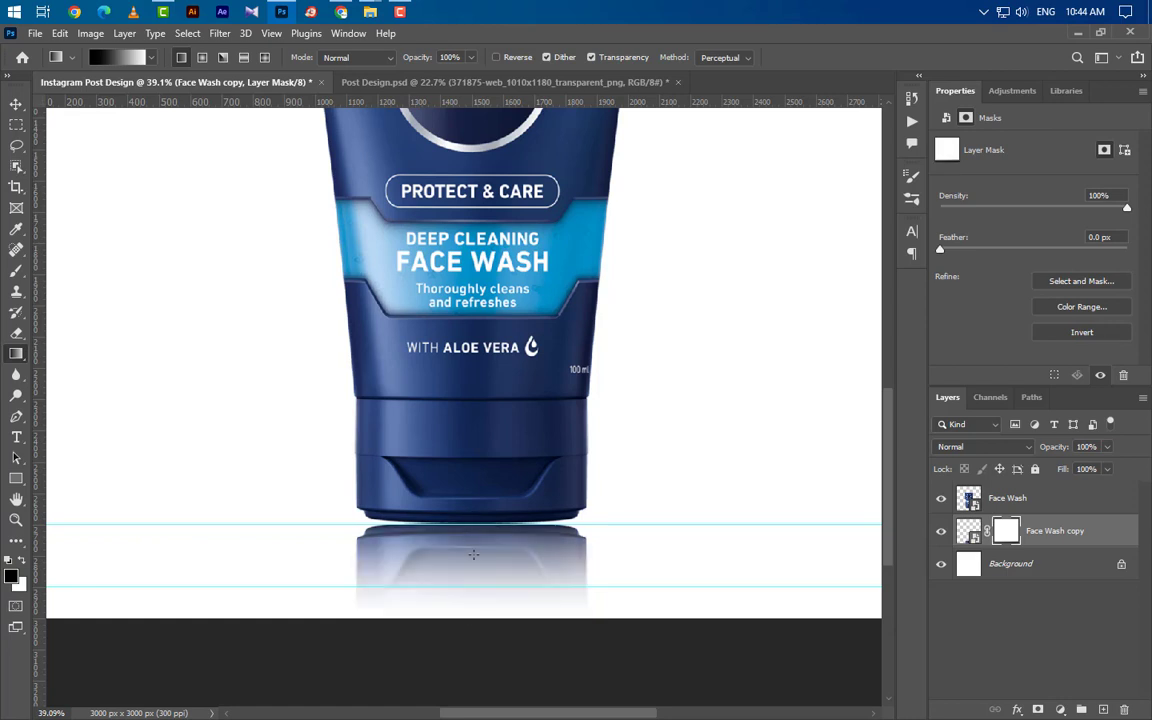
Step: Draw a thin ellipse about 968 by 28 px under the tube's base and nudge it up and right to centre it
{"action": "scroll", "coordinate": [473, 554], "scroll_direction": "down", "scroll_amount": 1}
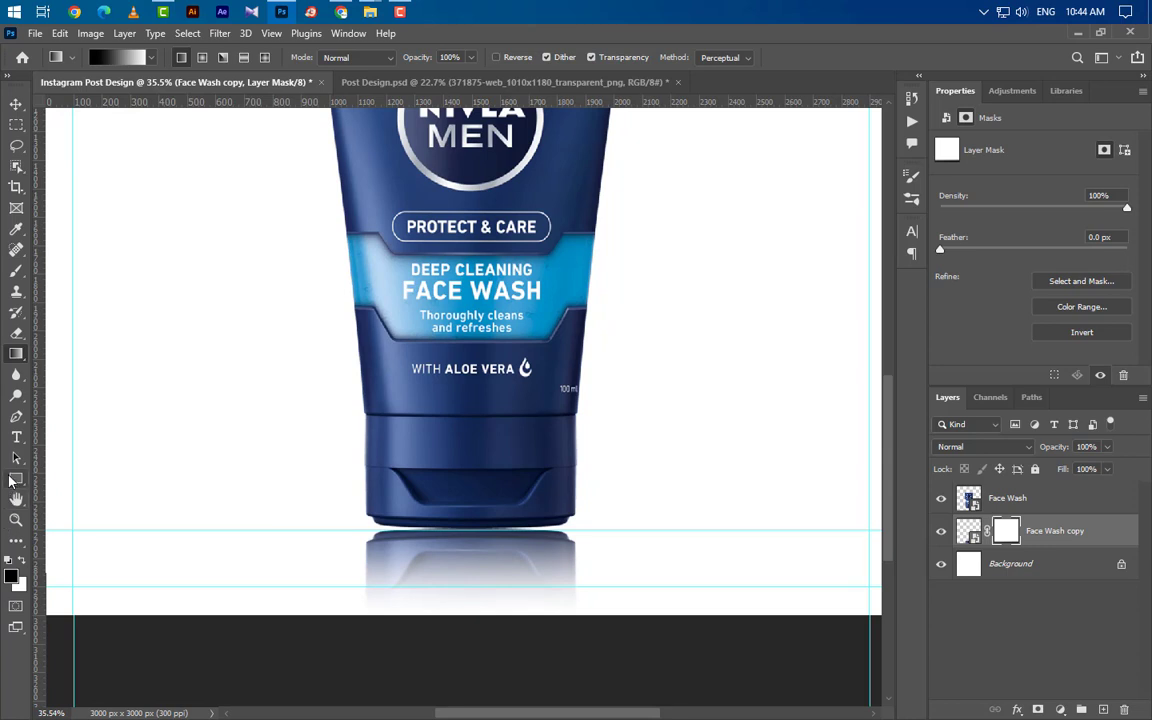
{"action": "left_click_drag", "start_coordinate": [16, 478], "coordinate": [177, 492]}
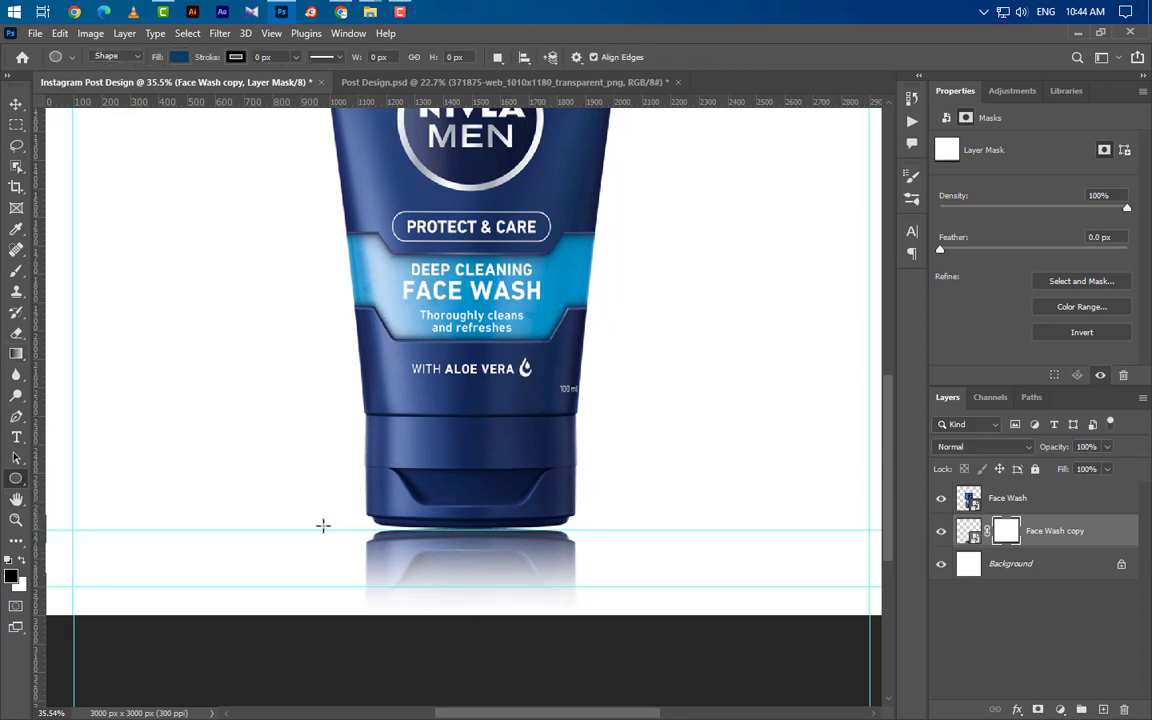
{"action": "left_click_drag", "start_coordinate": [322, 528], "coordinate": [599, 537]}
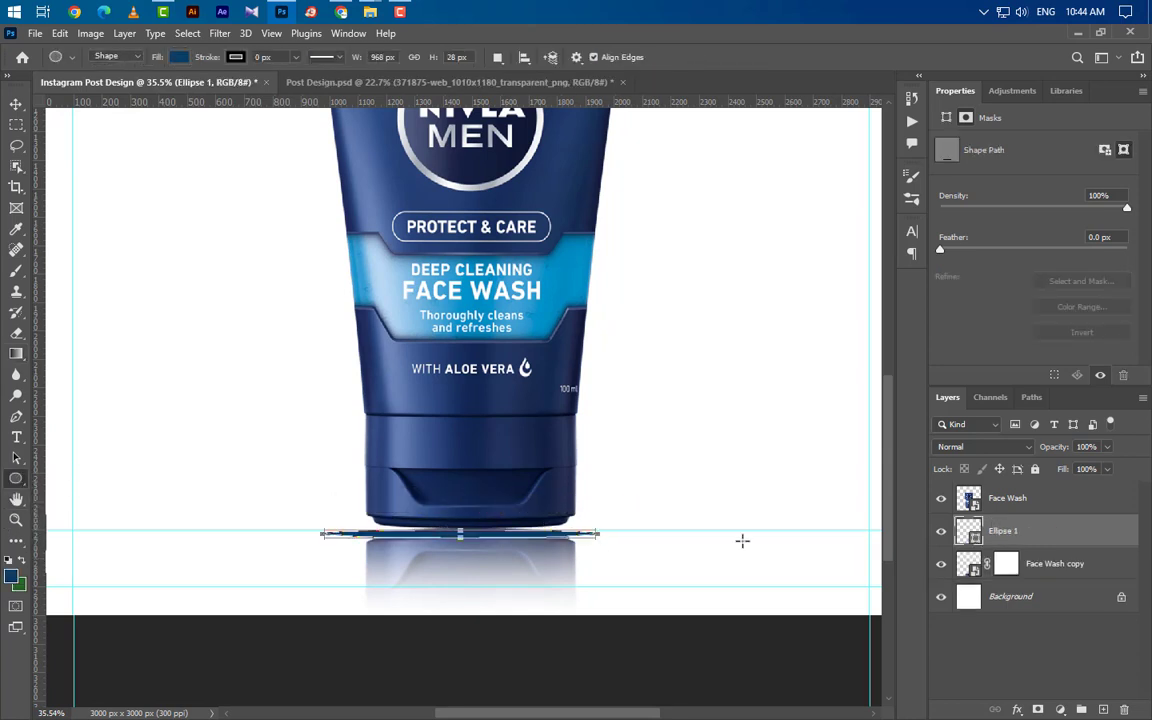
{"action": "left_click", "coordinate": [16, 104]}
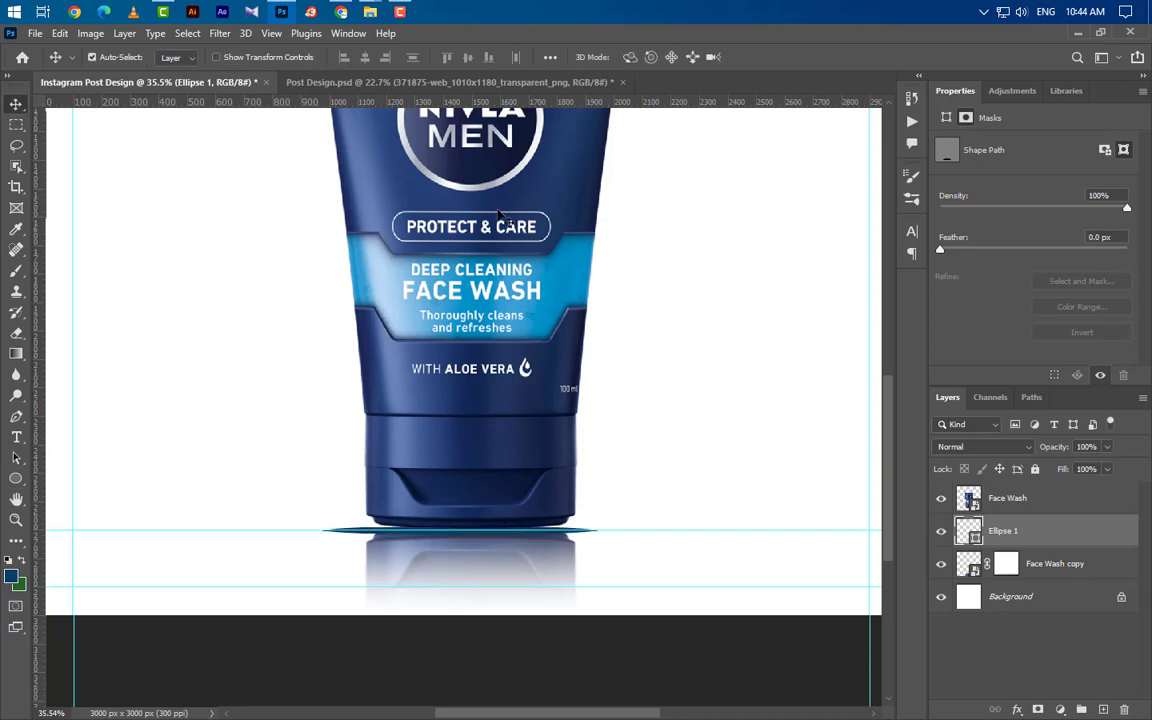
{"action": "key", "text": "shift+Right"}
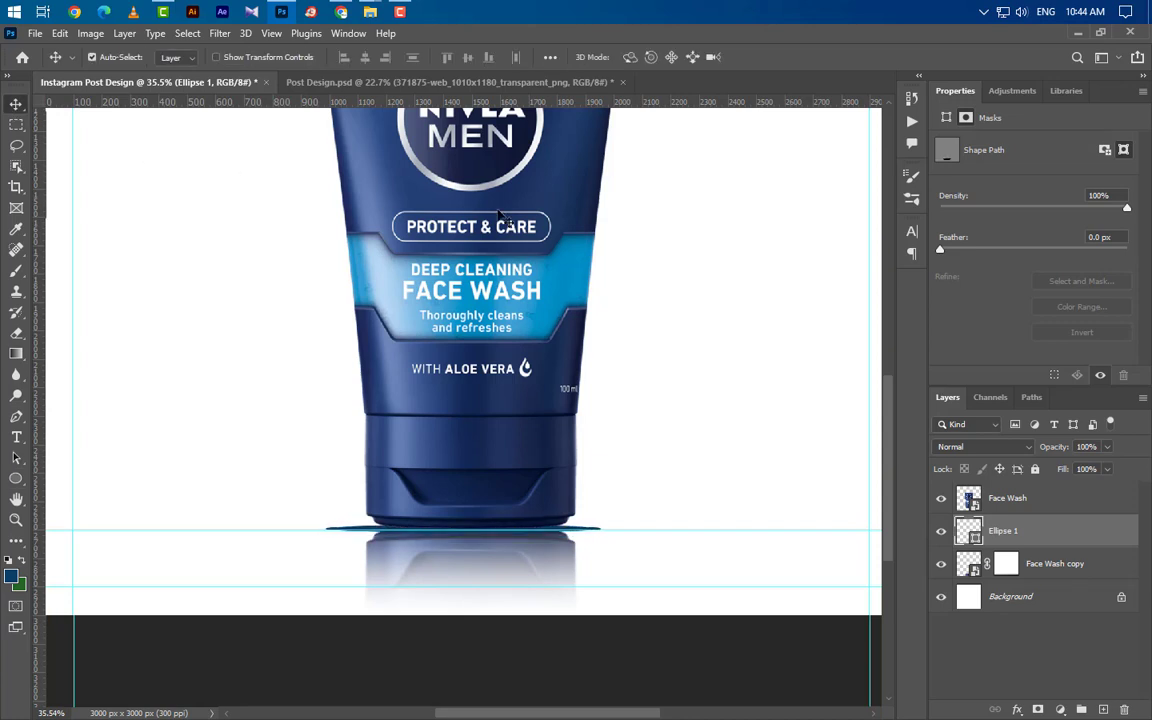
Step: Set the ellipse's fill color to black, 000000
{"action": "double_click", "coordinate": [976, 538]}
{"action": "left_click_drag", "start_coordinate": [836, 522], "coordinate": [558, 591]}
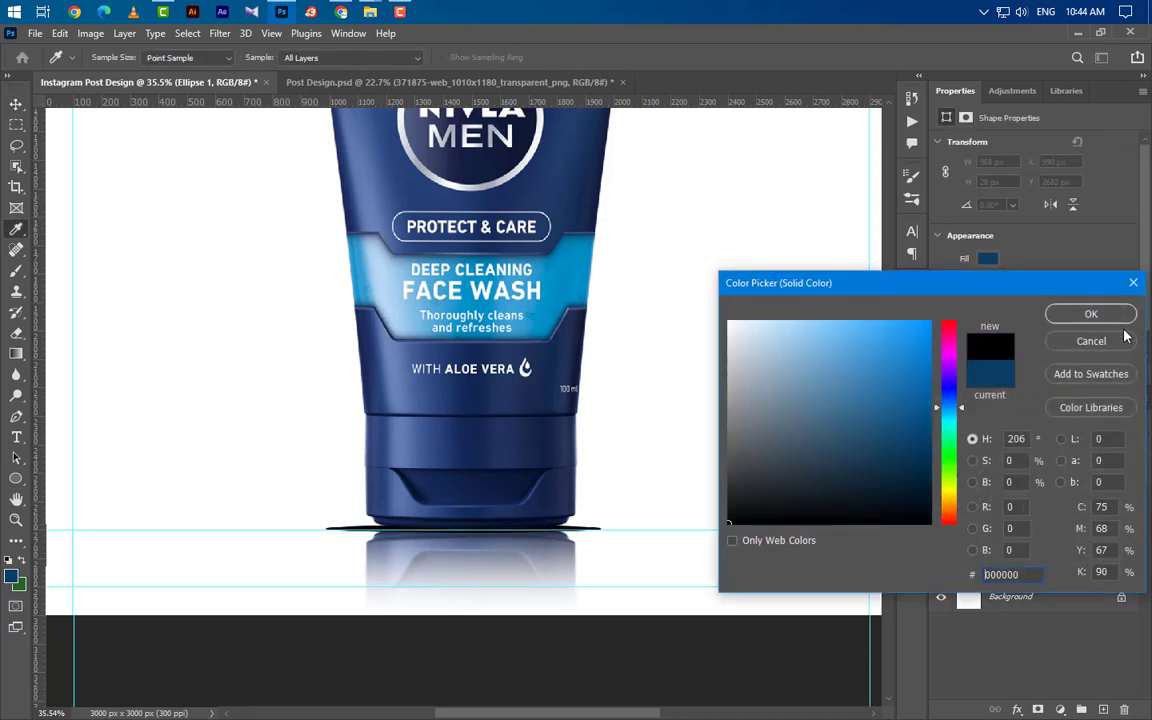
{"action": "left_click", "coordinate": [1091, 314]}
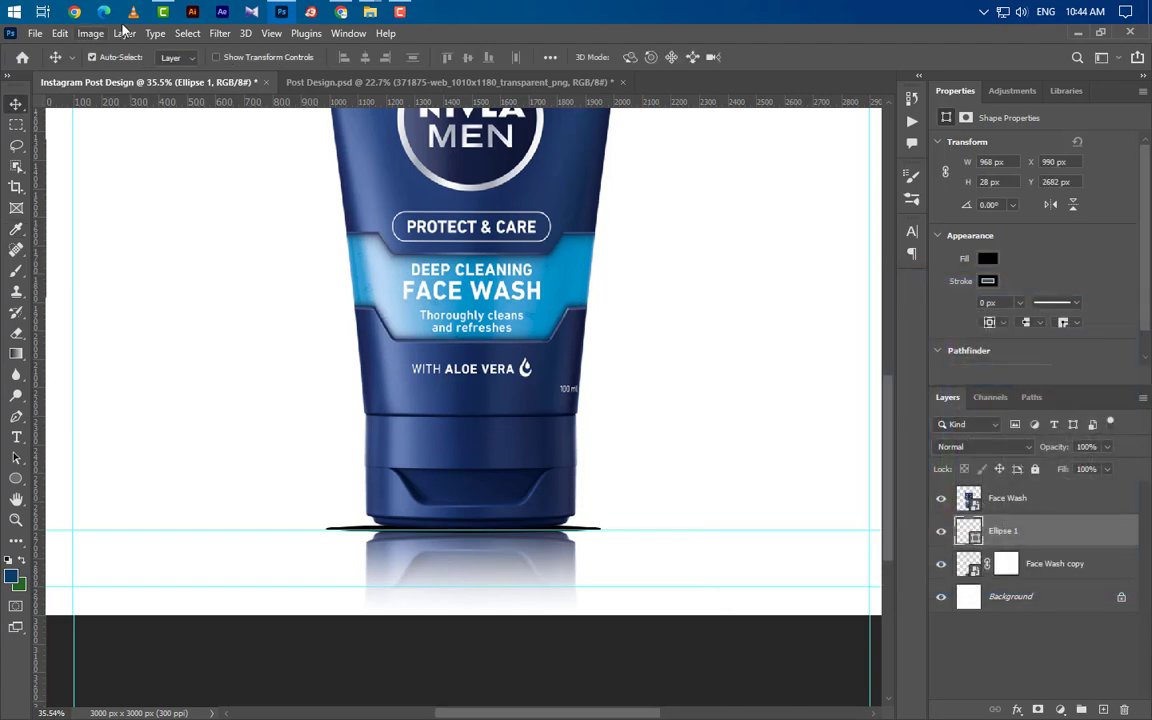
Step: Rasterize and soften the ellipse with a 10-pixel Gaussian Blur, and set its layer opacity to 70%
{"action": "left_click", "coordinate": [220, 33]}
{"action": "mouse_move", "coordinate": [300, 238]}
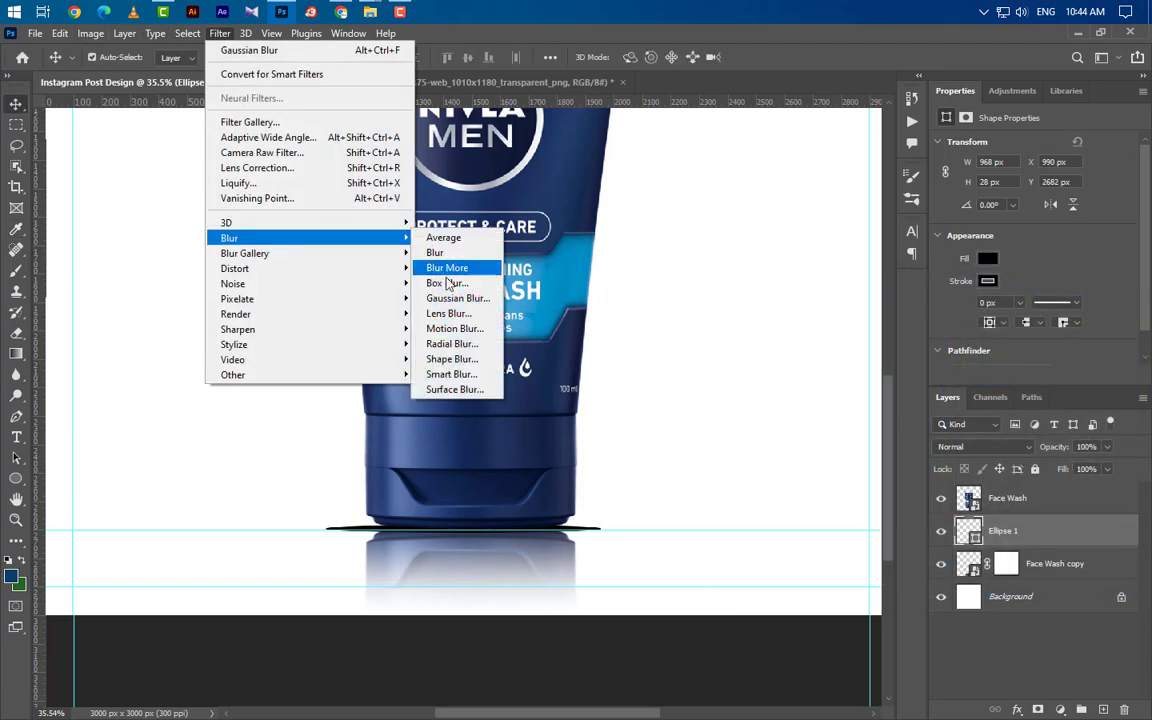
{"action": "left_click", "coordinate": [457, 298]}
{"action": "left_click", "coordinate": [677, 300]}
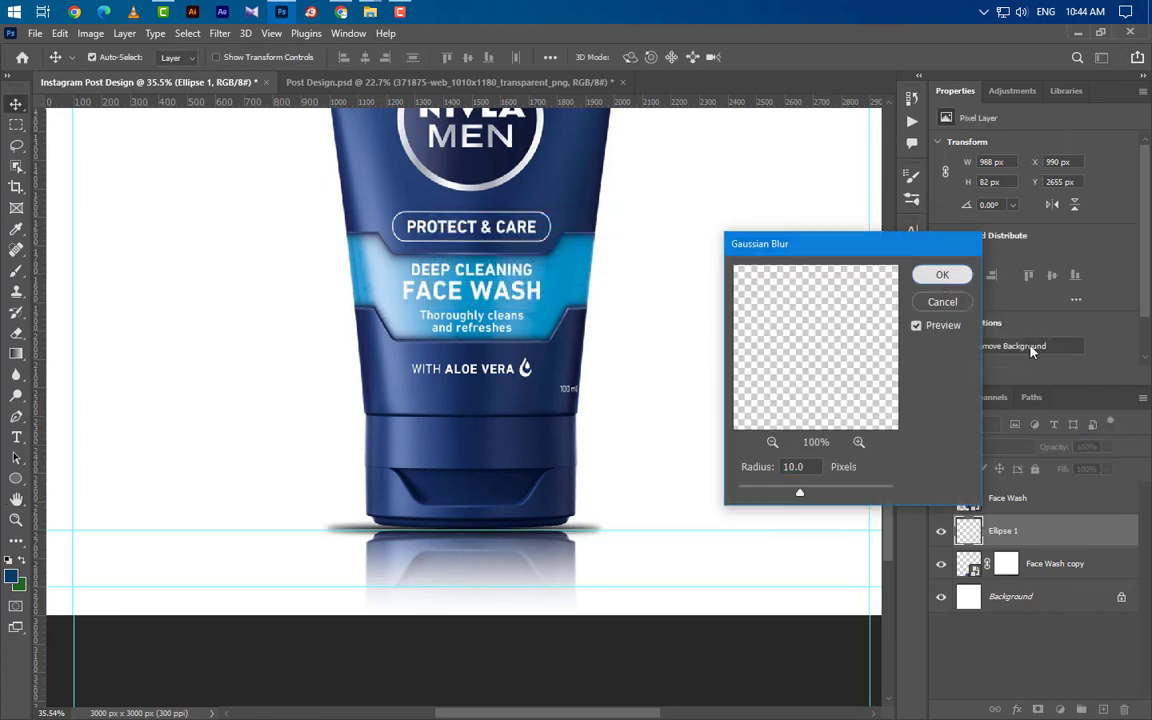
{"action": "key", "text": "Return"}
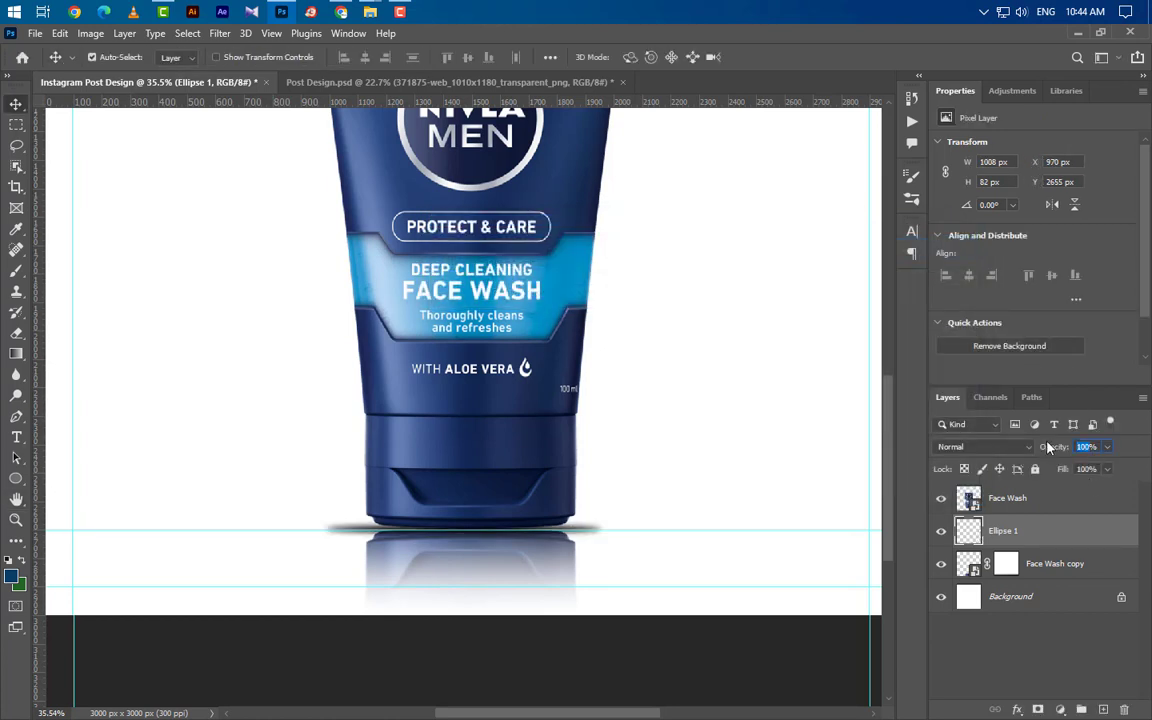
{"action": "type", "text": "70"}
{"action": "left_click", "coordinate": [1056, 640]}
Step: Add a Solid Color fill layer directly above the Background, using a dark navy sampled from the tube's round logo
{"action": "scroll", "coordinate": [483, 480], "scroll_direction": "down", "scroll_amount": 4}
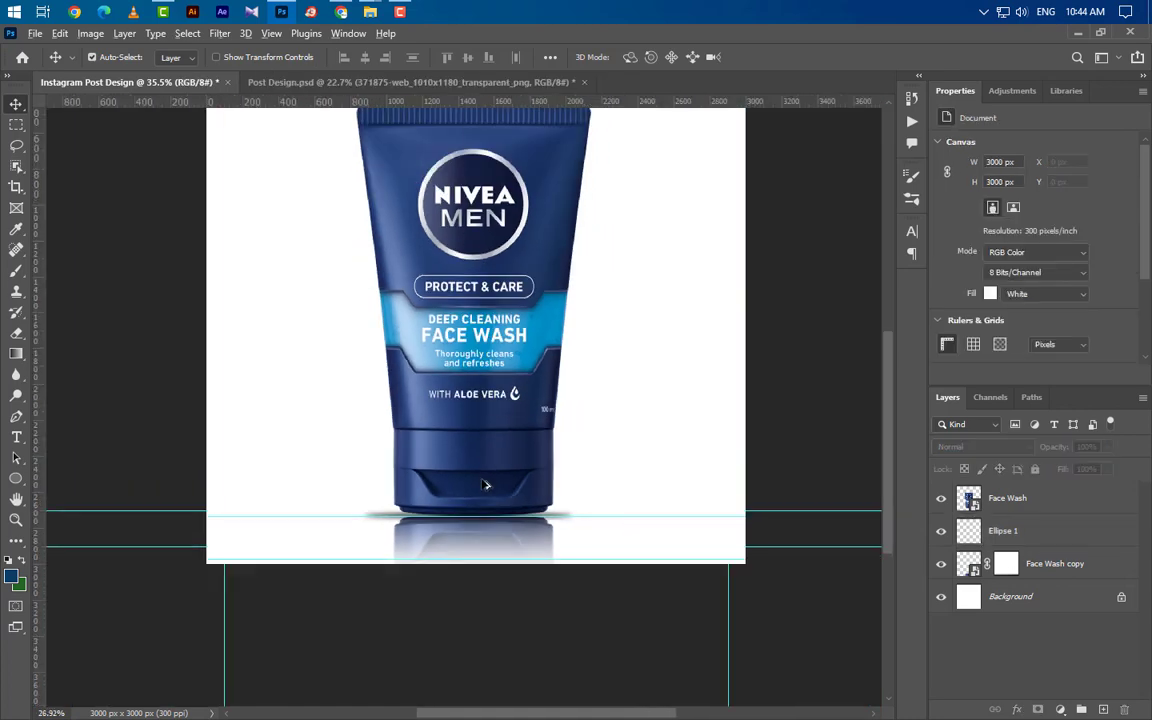
{"action": "scroll", "coordinate": [483, 485], "scroll_direction": "down", "scroll_amount": 3}
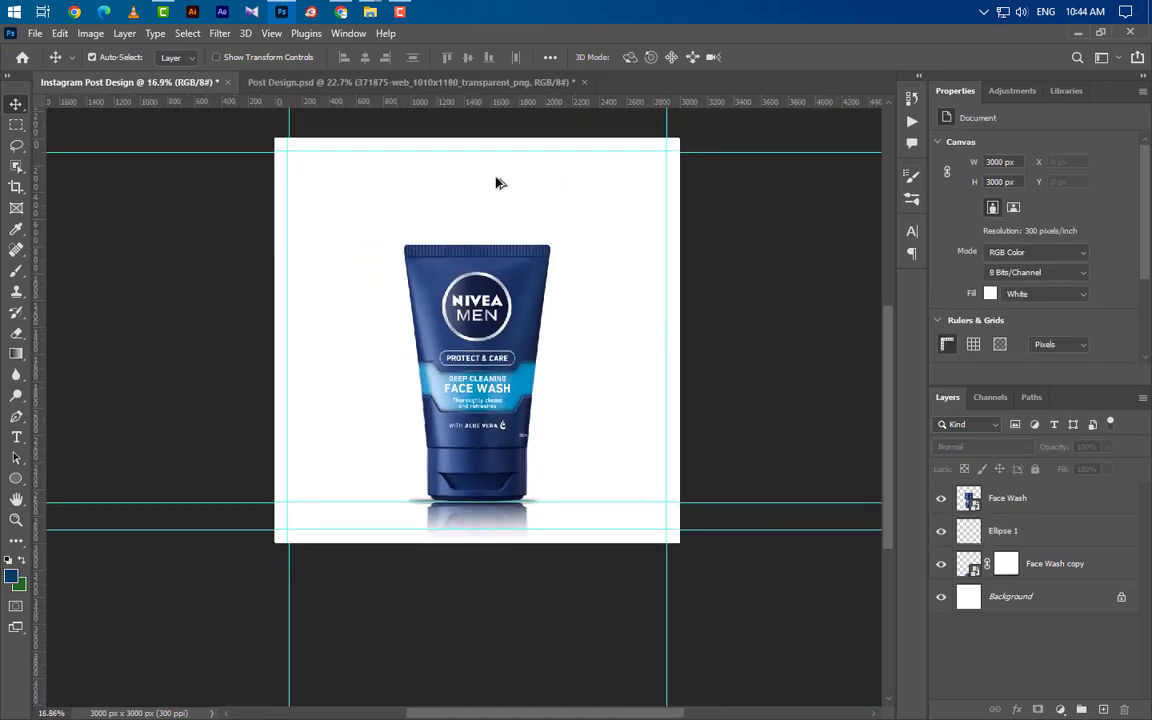
{"action": "scroll", "coordinate": [500, 183], "scroll_direction": "up", "scroll_amount": 2}
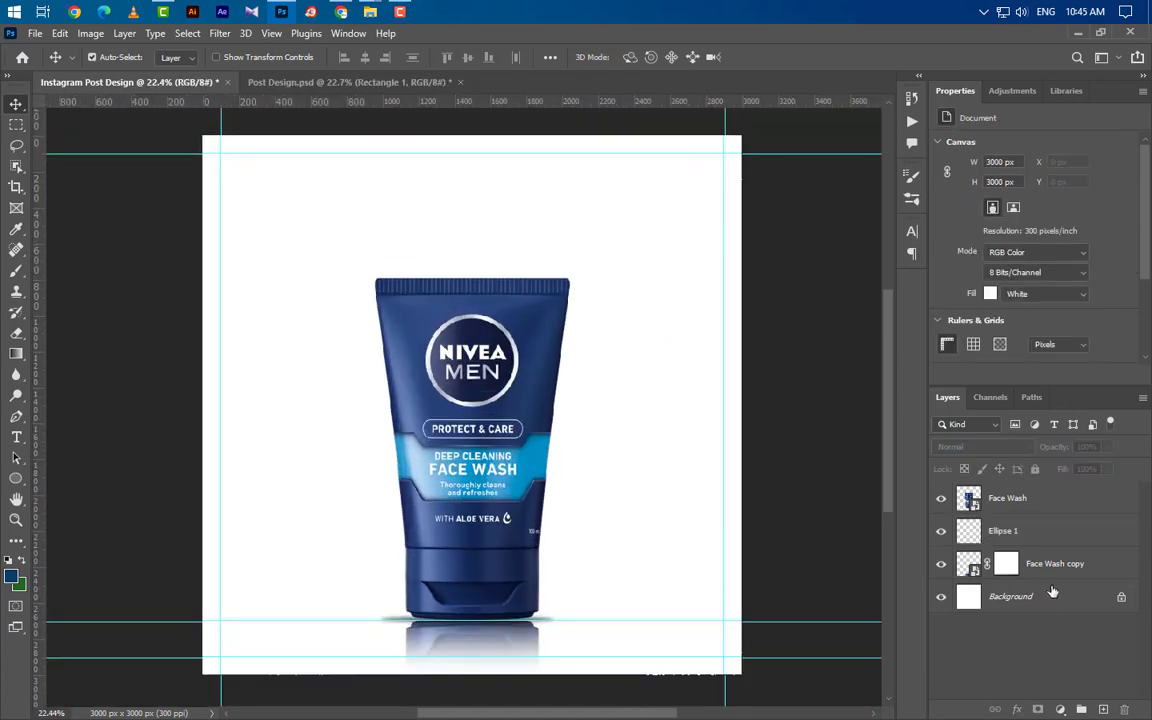
{"action": "left_click", "coordinate": [1058, 597]}
{"action": "left_click", "coordinate": [1060, 709]}
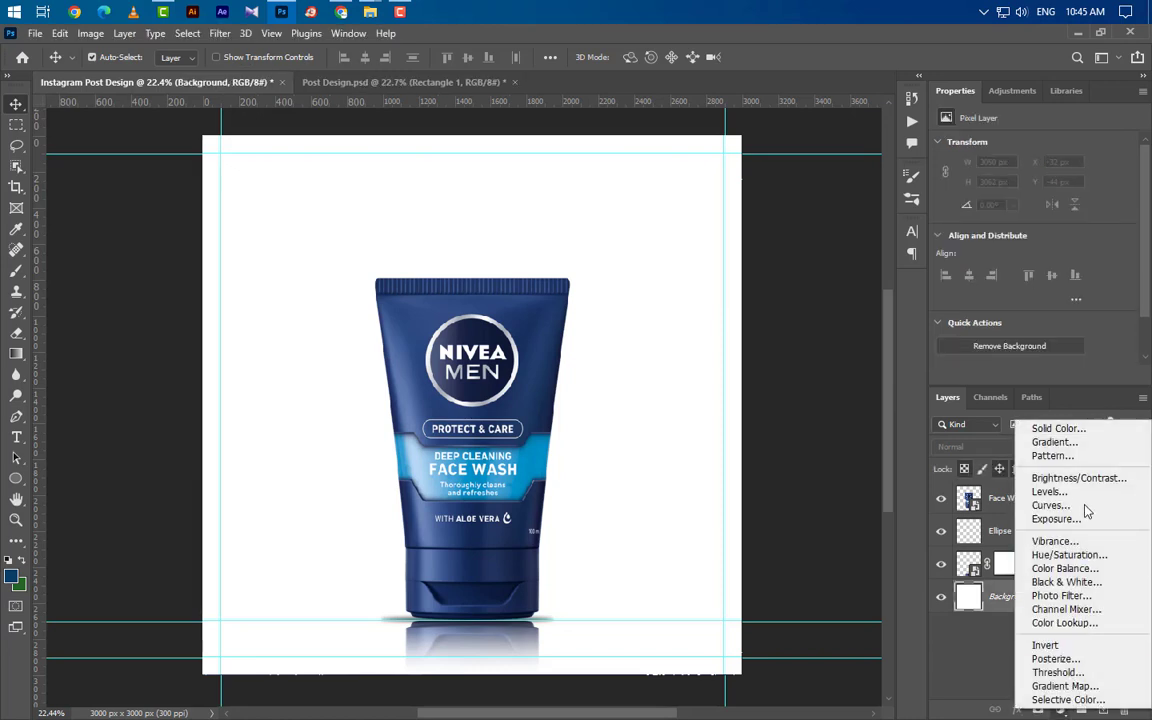
{"action": "left_click", "coordinate": [1087, 434]}
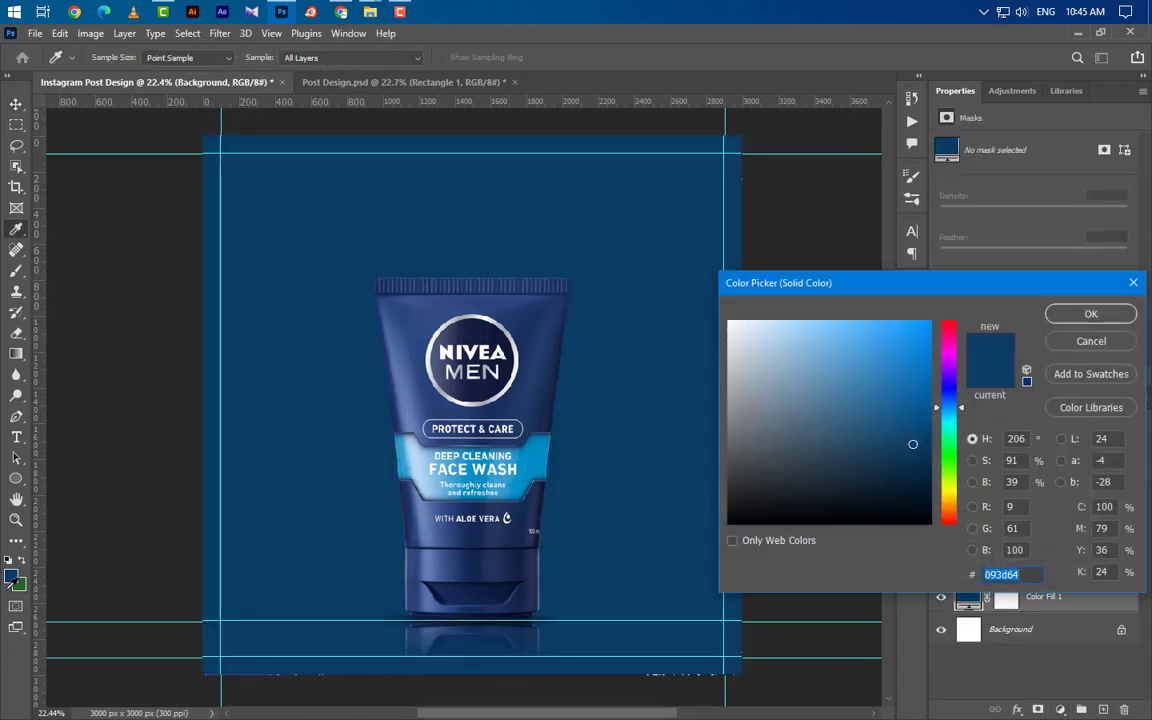
{"action": "left_click", "coordinate": [11, 573]}
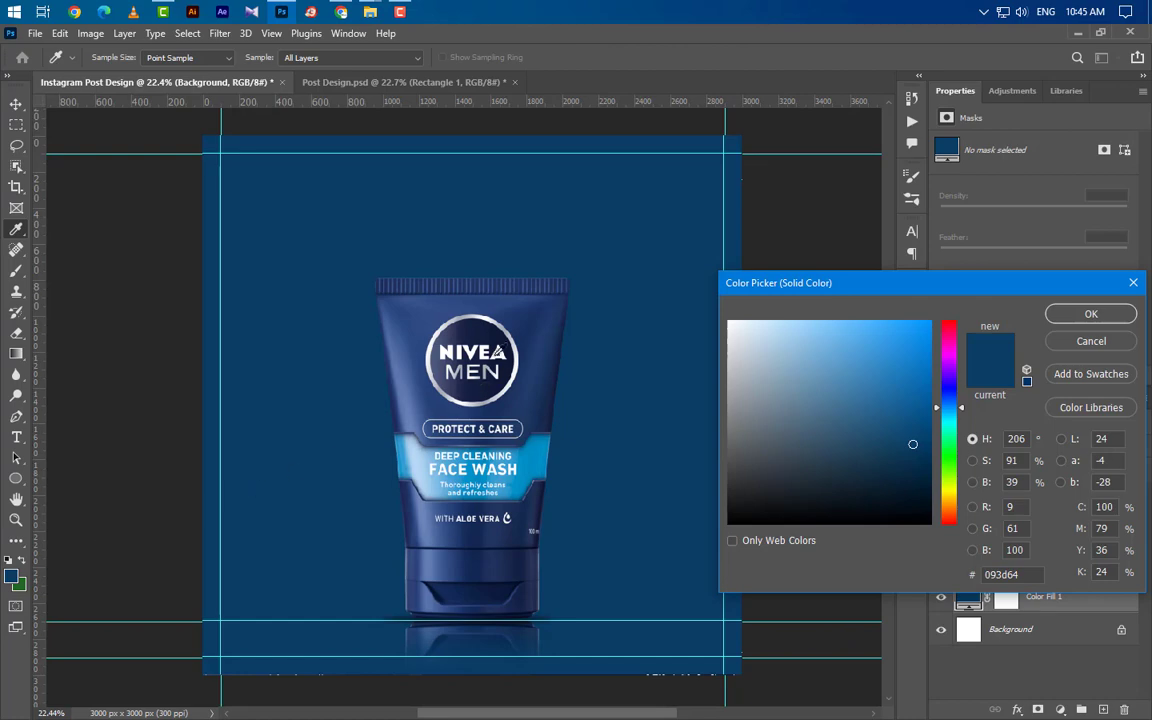
{"action": "left_click", "coordinate": [11, 573]}
{"action": "left_click", "coordinate": [1091, 313]}
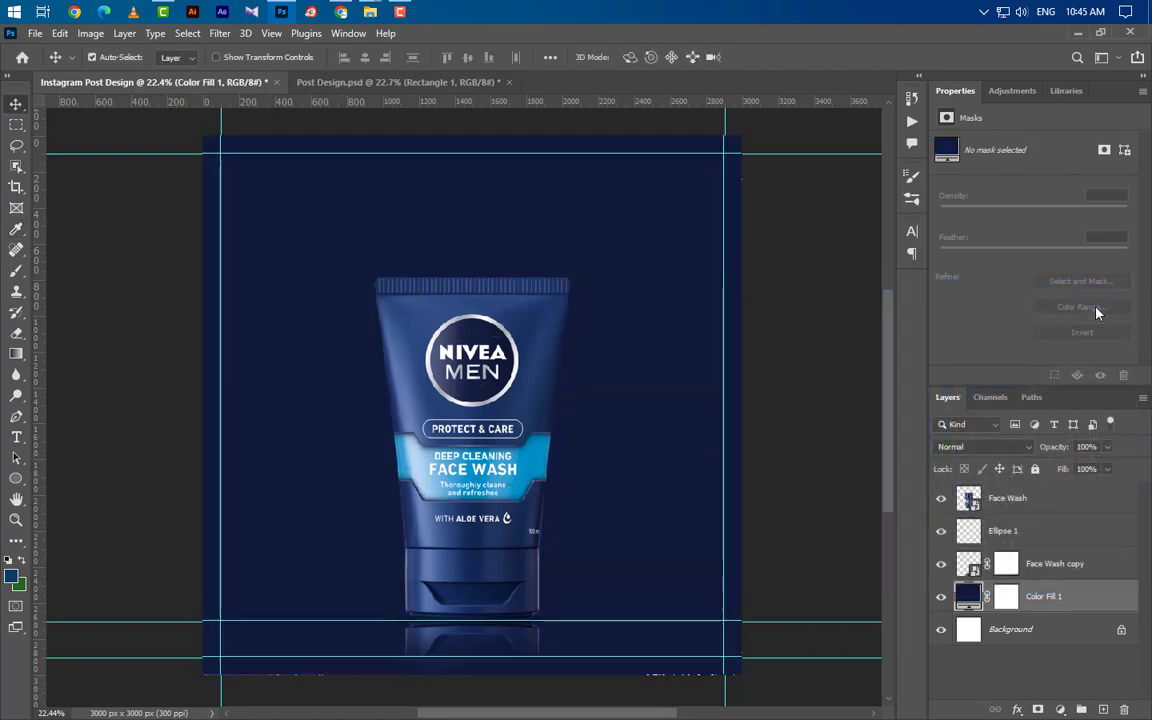
Step: Place four horizontal guides along the light-blue label band's upper and lower stepped edges and a vertical guide at its upper left corner
{"action": "scroll", "coordinate": [472, 450], "scroll_direction": "up", "scroll_amount": 5}
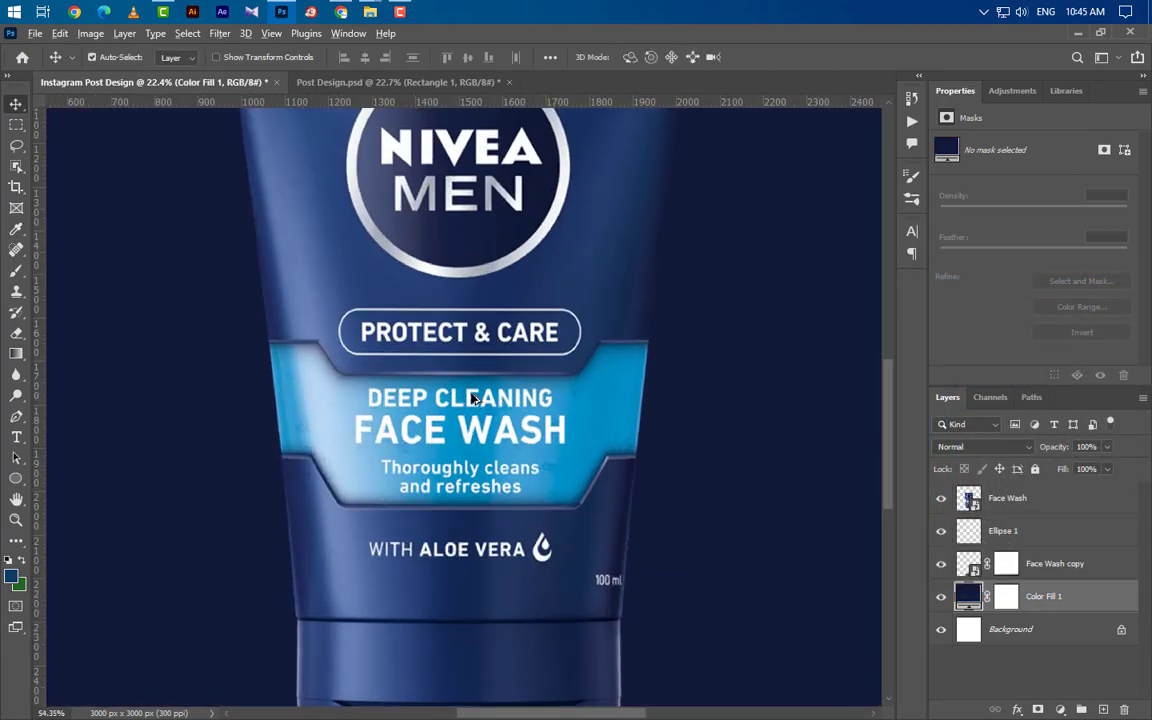
{"action": "scroll", "coordinate": [472, 398], "scroll_direction": "up", "scroll_amount": 2}
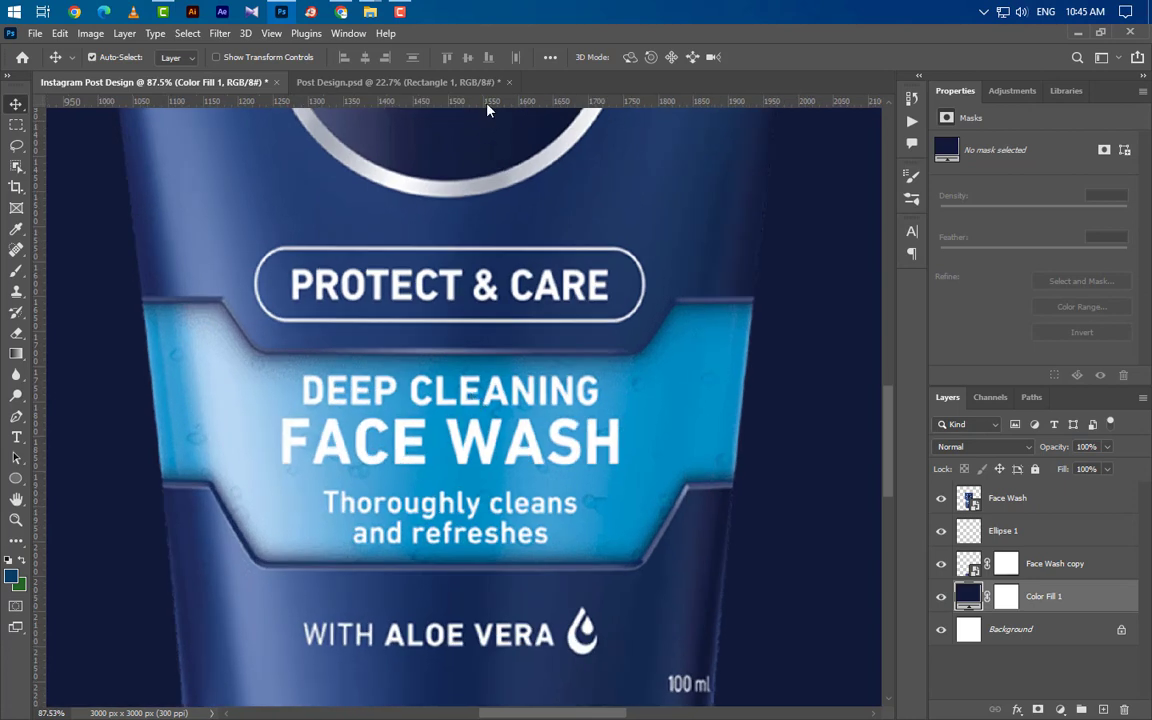
{"action": "left_click_drag", "start_coordinate": [487, 104], "coordinate": [440, 297]}
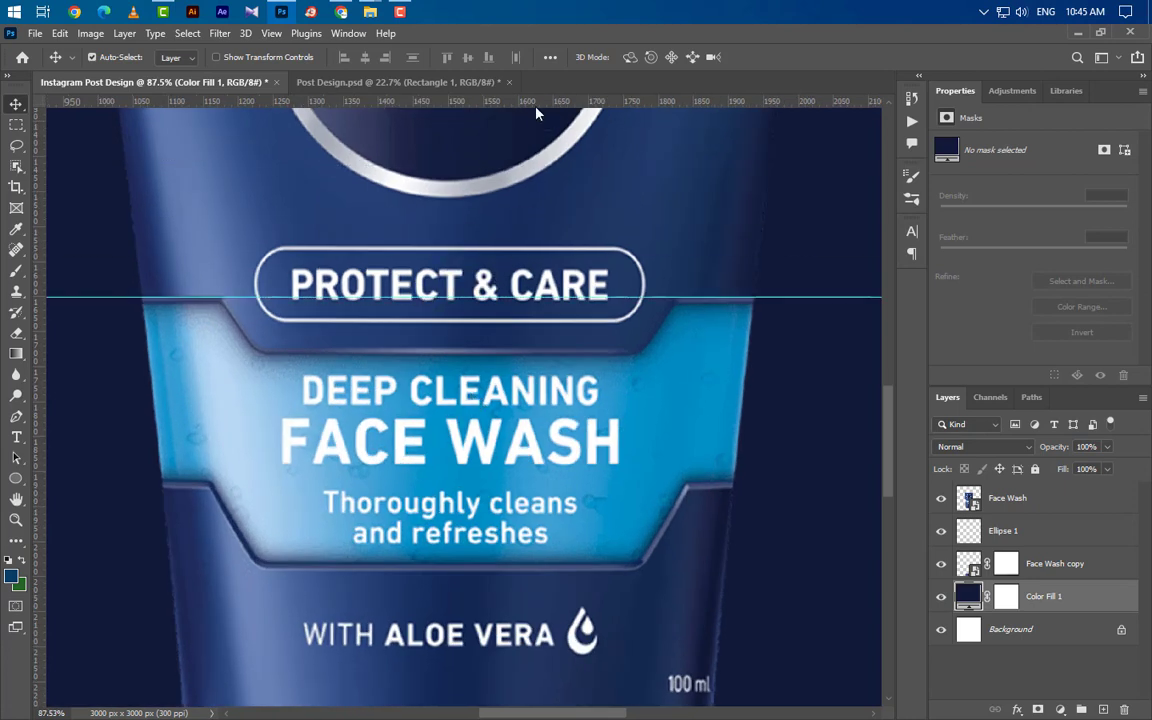
{"action": "left_click_drag", "start_coordinate": [486, 102], "coordinate": [506, 349]}
{"action": "left_click_drag", "start_coordinate": [500, 102], "coordinate": [481, 485]}
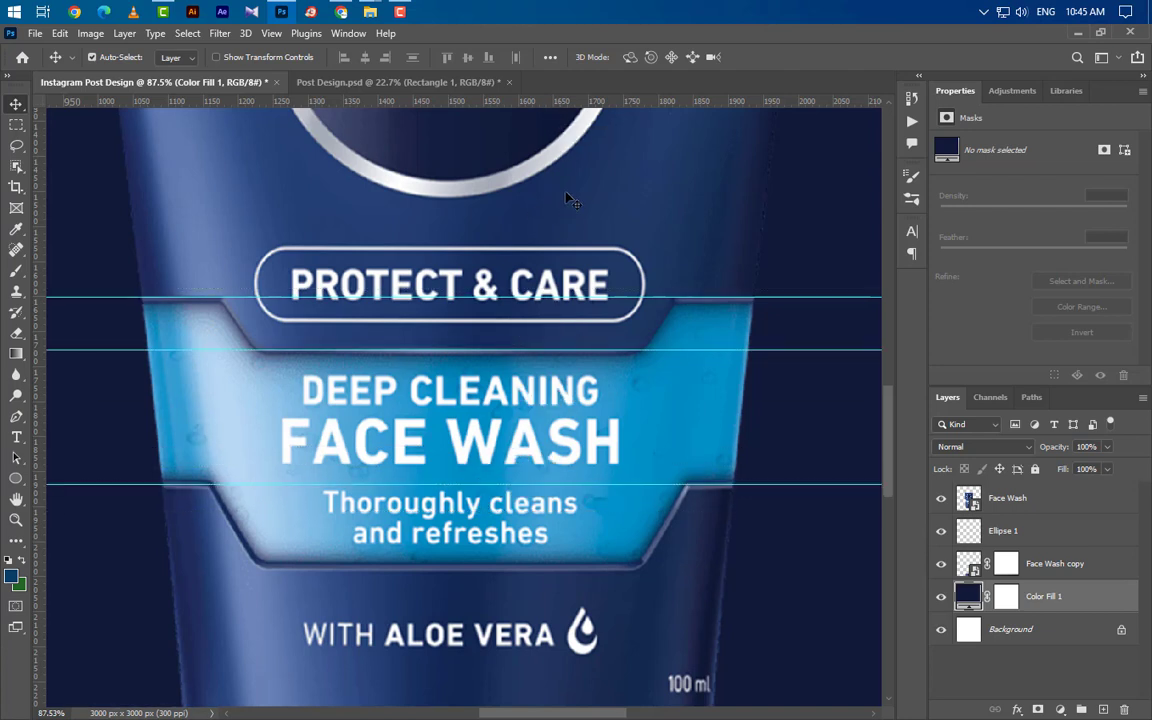
{"action": "left_click_drag", "start_coordinate": [566, 102], "coordinate": [501, 568]}
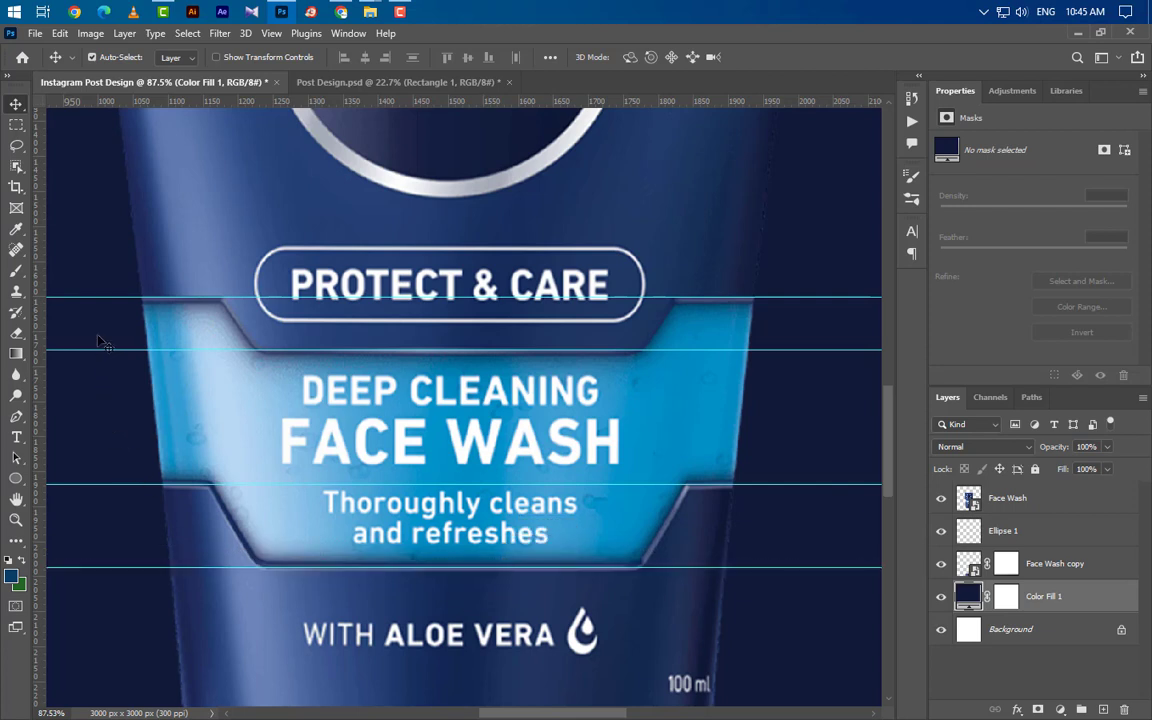
{"action": "left_click_drag", "start_coordinate": [41, 344], "coordinate": [141, 330]}
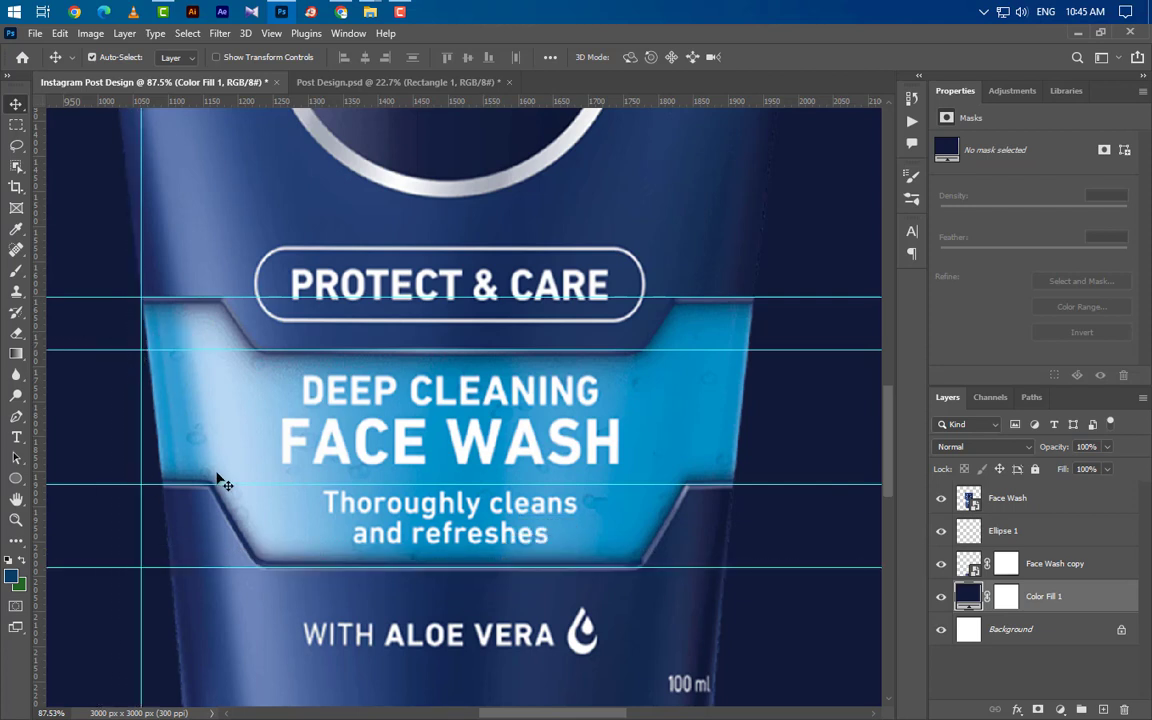
Step: Start a Pen tool shape by tracing the label band's stepped upper edge from the left corner across to the right corner
{"action": "left_click", "coordinate": [16, 416]}
{"action": "left_click", "coordinate": [143, 300]}
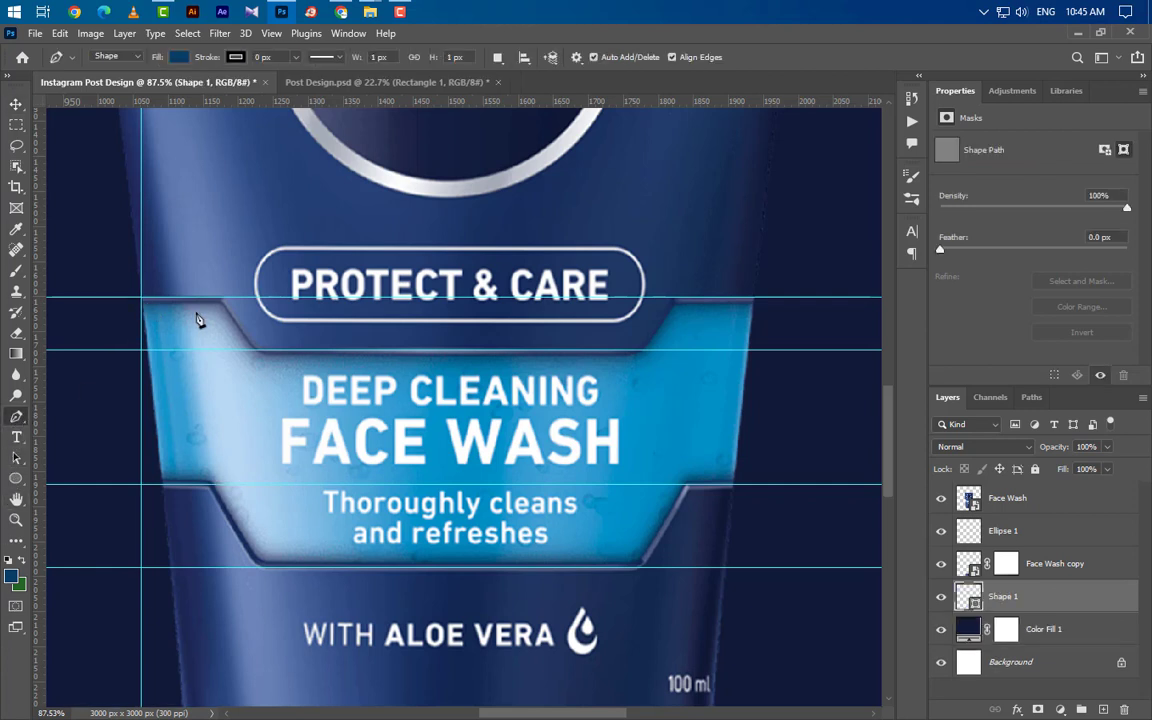
{"action": "left_click", "coordinate": [222, 298]}
{"action": "left_click", "coordinate": [257, 350]}
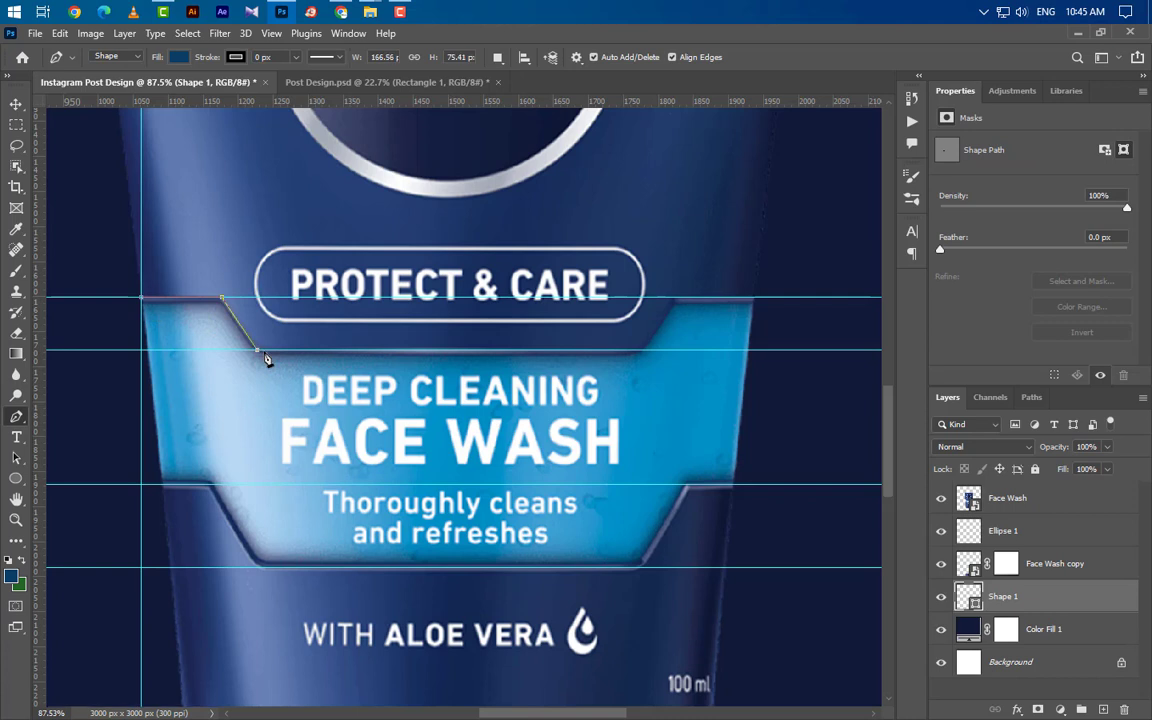
{"action": "left_click", "coordinate": [641, 351]}
{"action": "left_click", "coordinate": [673, 297]}
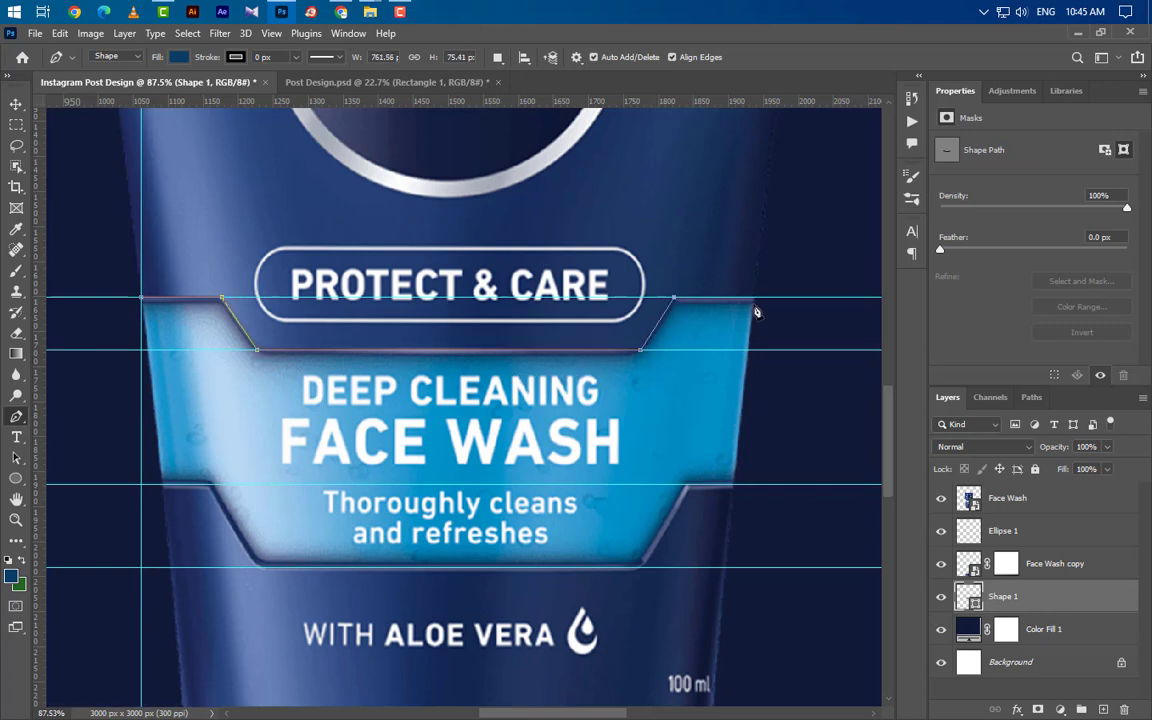
{"action": "left_click", "coordinate": [757, 298]}
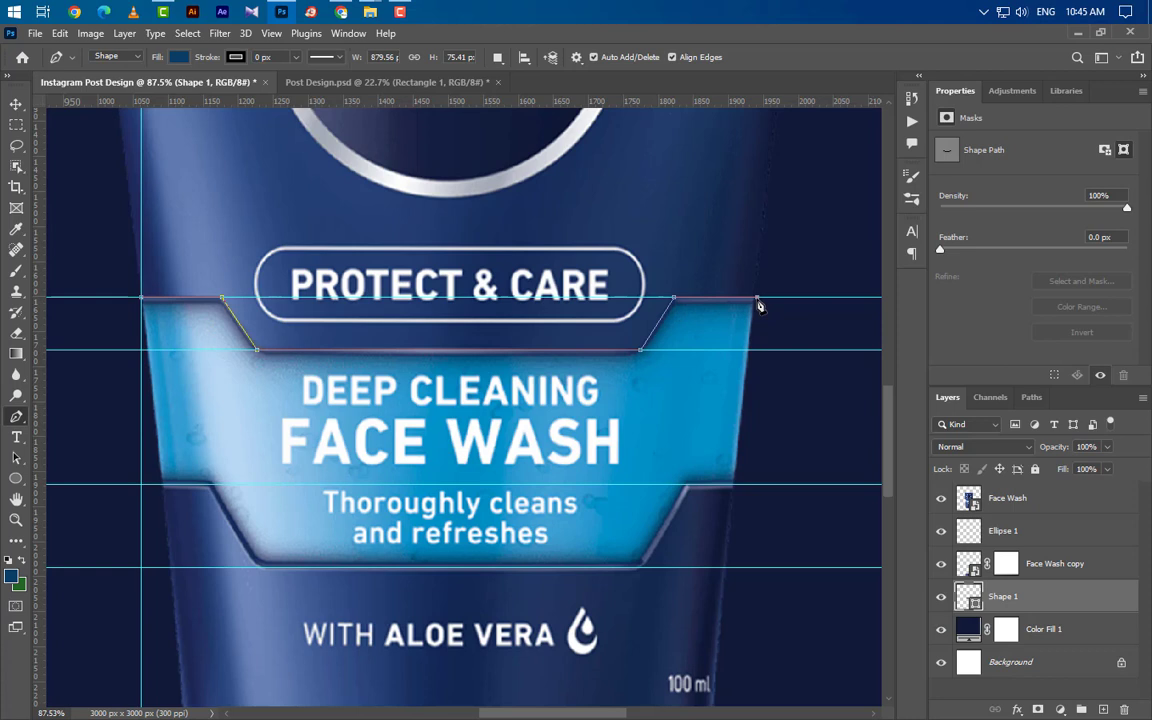
Step: Place a vertical guide at the band's right corner and complete the closed shape along the stepped lower edge
{"action": "left_click_drag", "start_coordinate": [42, 482], "coordinate": [757, 500]}
{"action": "left_click", "coordinate": [757, 484]}
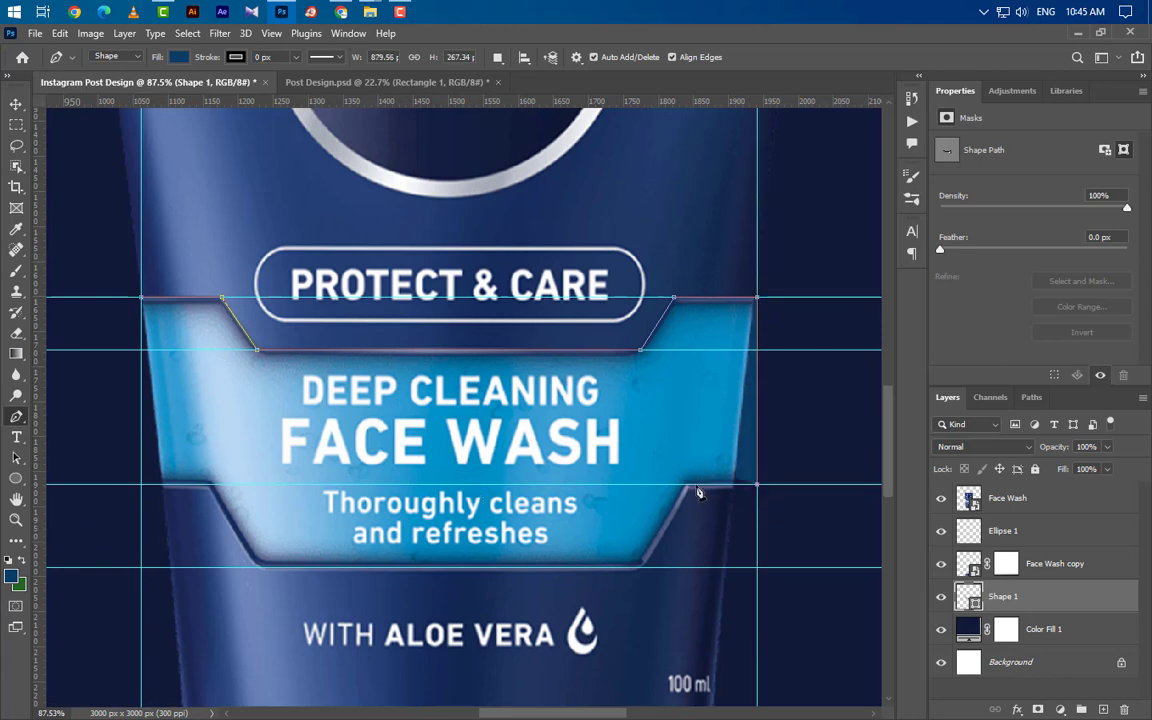
{"action": "left_click", "coordinate": [686, 485]}
{"action": "left_click", "coordinate": [637, 567]}
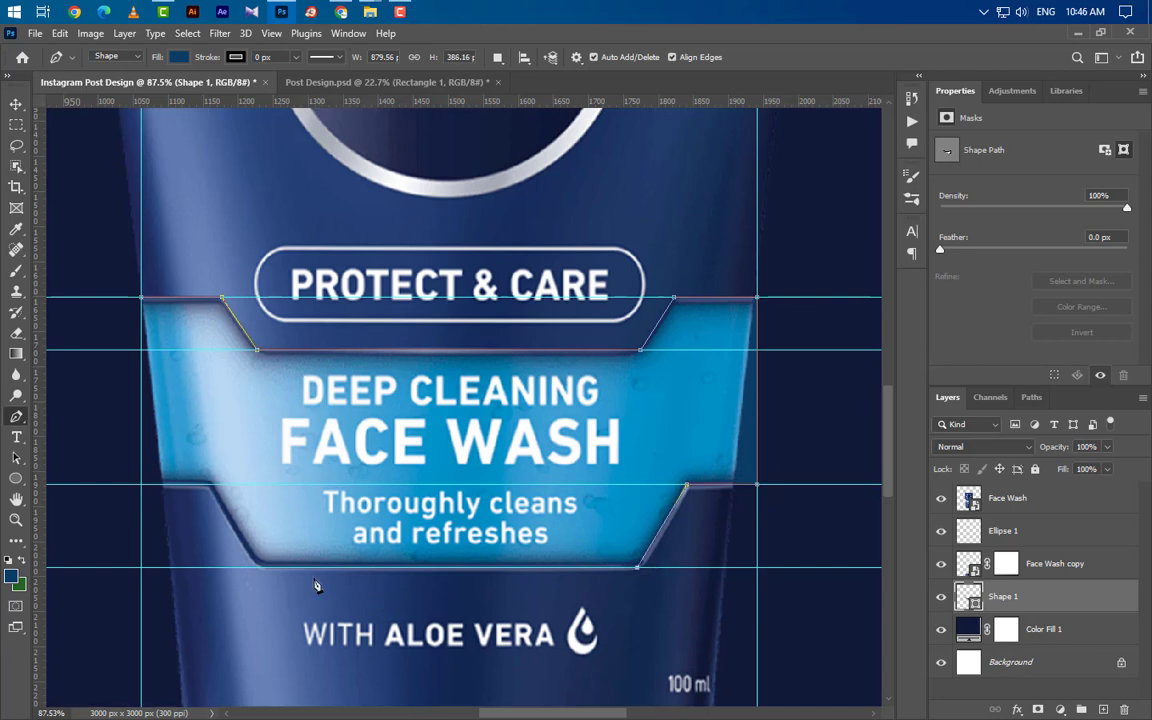
{"action": "left_click", "coordinate": [262, 568]}
{"action": "left_click", "coordinate": [209, 486]}
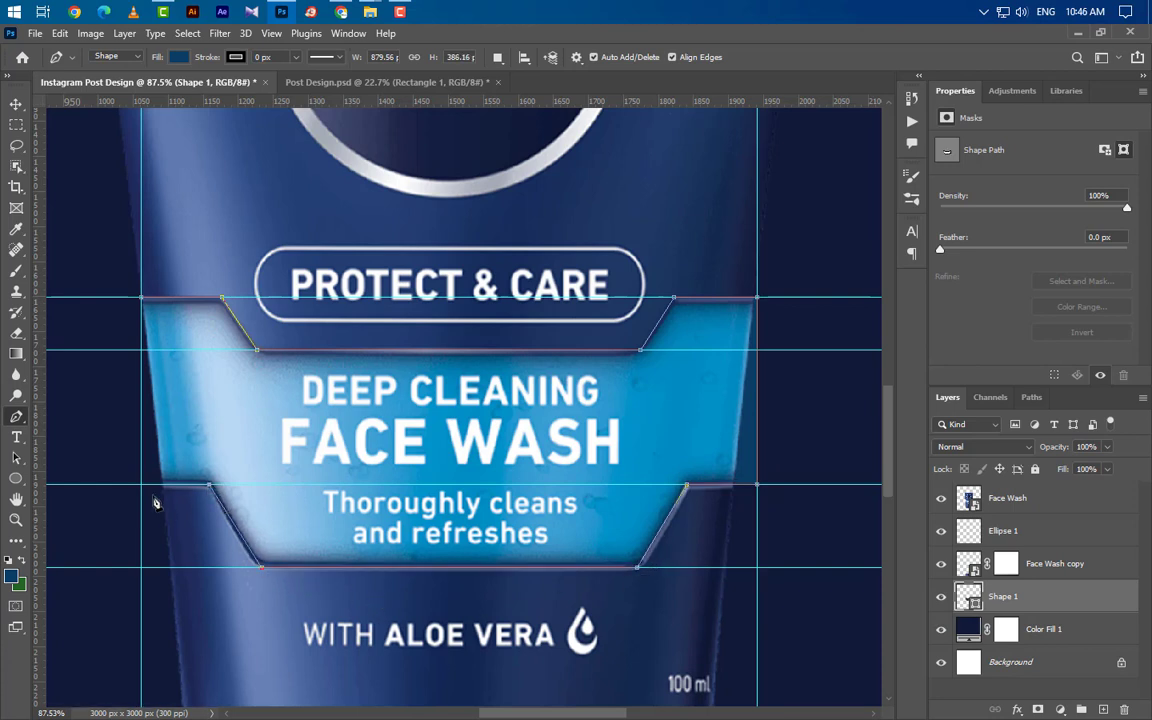
{"action": "left_click", "coordinate": [142, 486]}
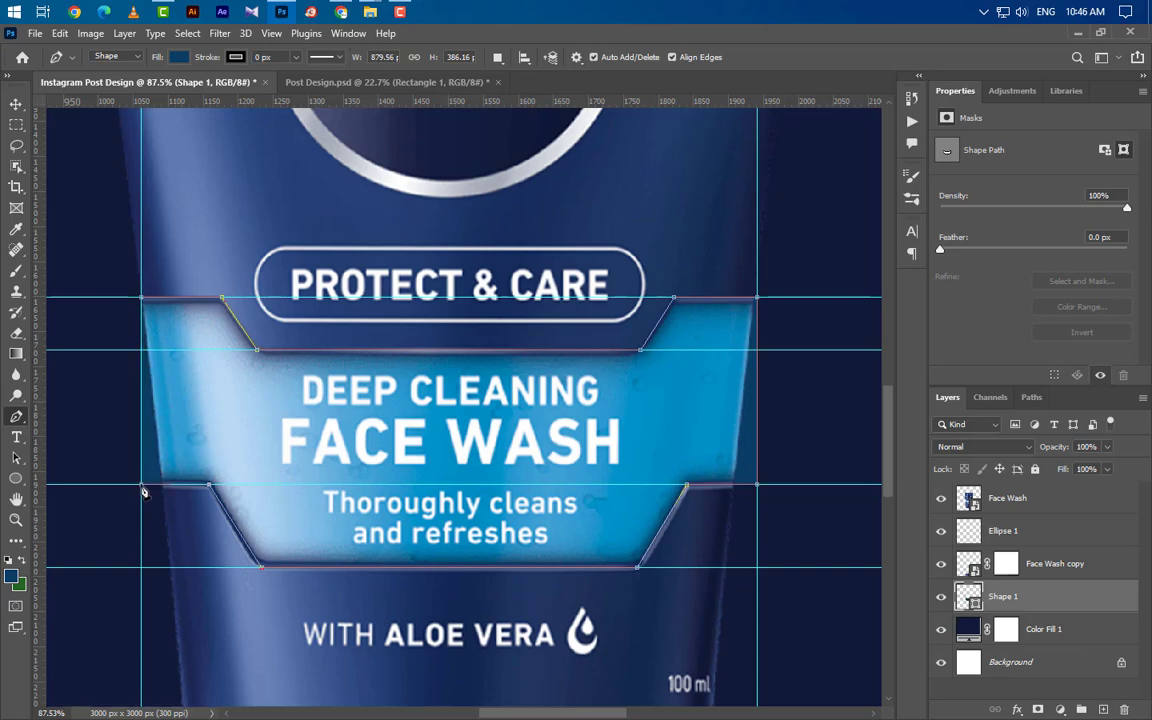
{"action": "left_click", "coordinate": [143, 299]}
Step: Scale the traced shape about its center to 340.80% so it spans the full canvas width
{"action": "scroll", "coordinate": [489, 530], "scroll_direction": "down", "scroll_amount": 6}
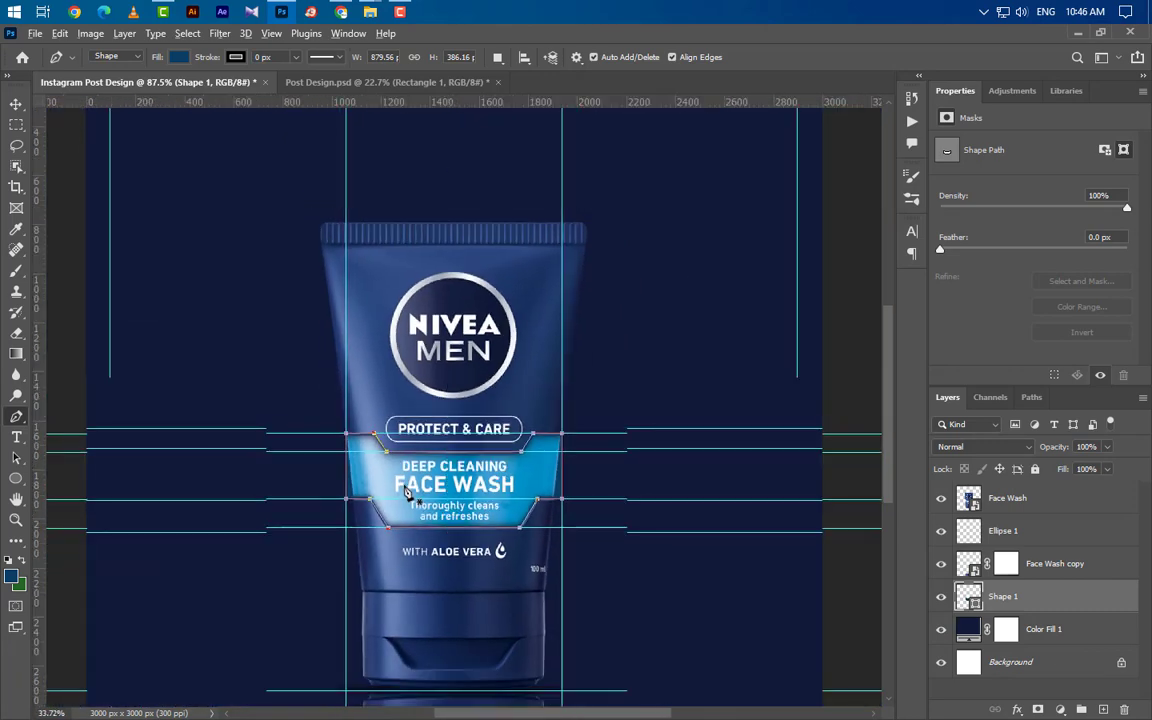
{"action": "scroll", "coordinate": [407, 490], "scroll_direction": "down", "scroll_amount": 3}
{"action": "key", "text": "ctrl+t"}
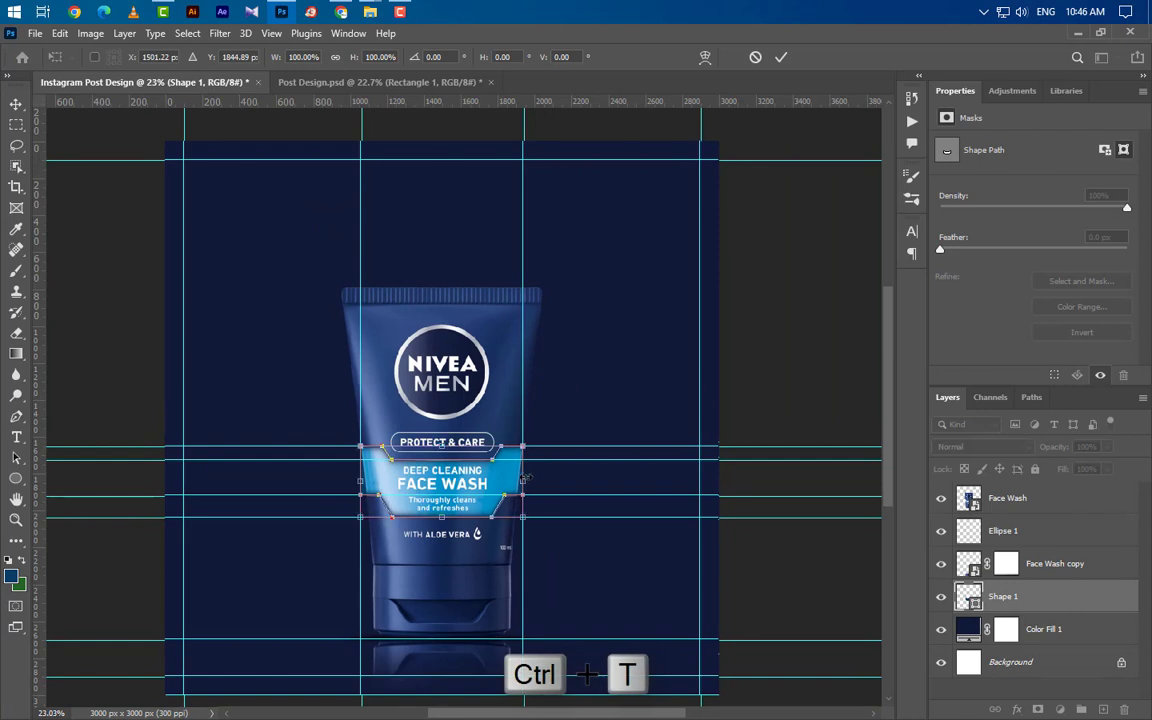
{"action": "left_click_drag", "start_coordinate": [524, 481], "coordinate": [724, 482]}
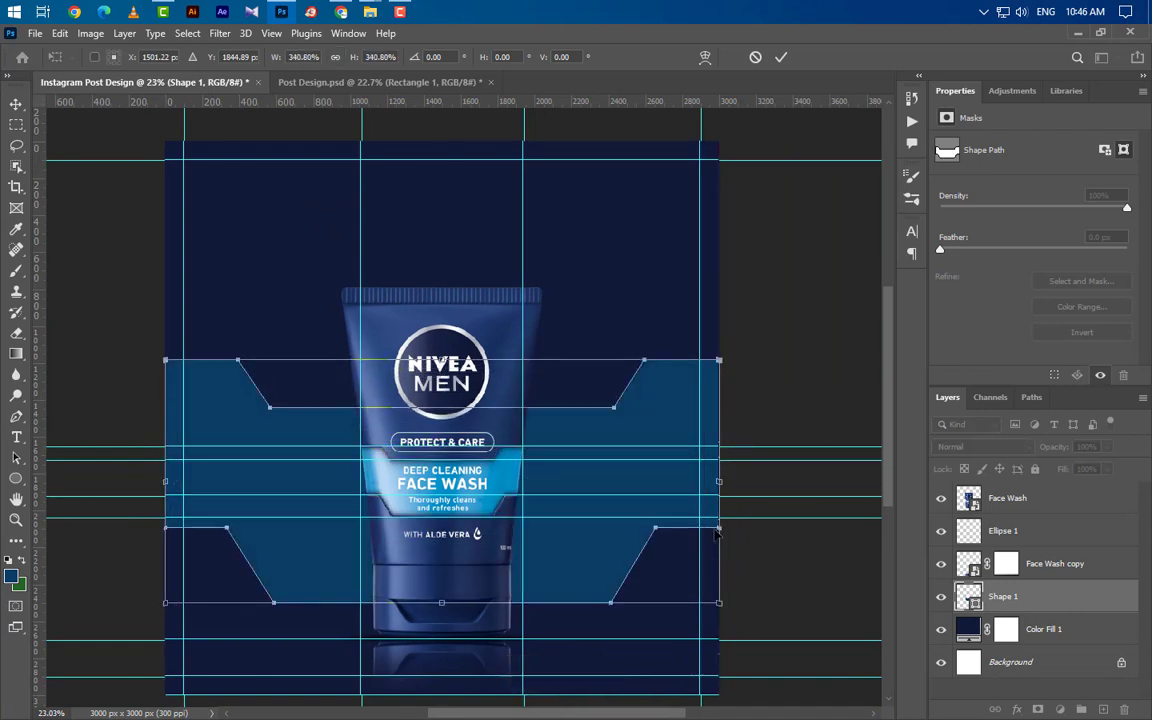
{"action": "left_click", "coordinate": [781, 57]}
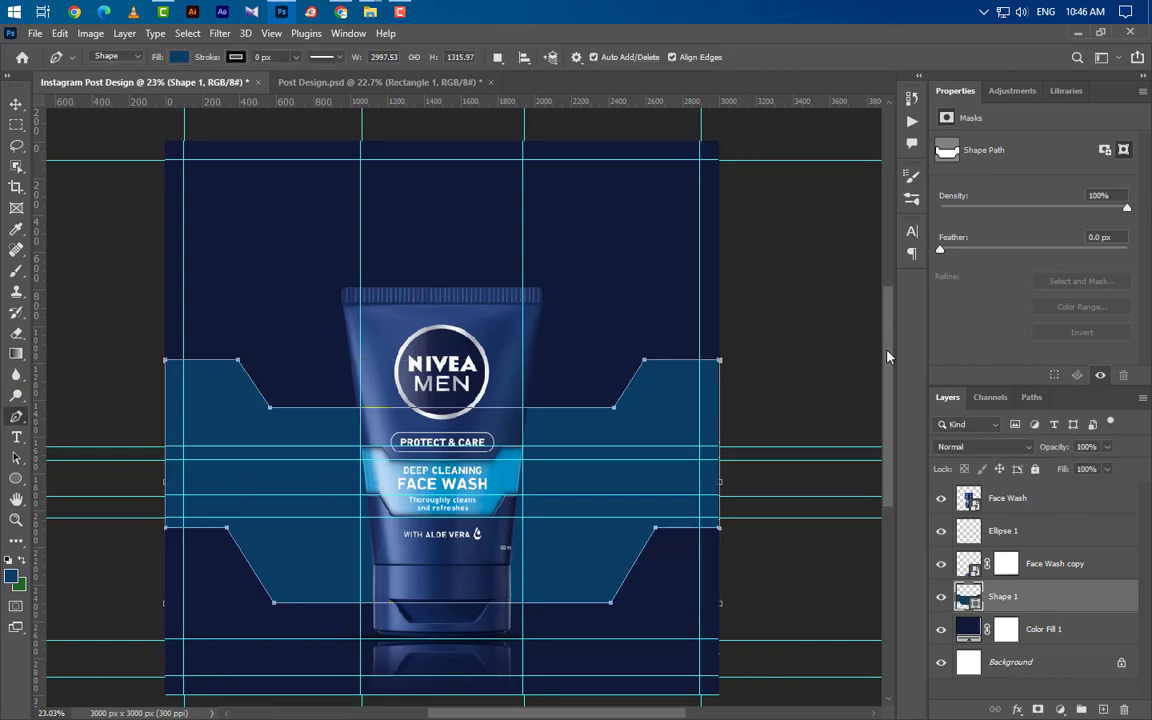
Step: Move the enlarged band shape straight up about 200 px
{"action": "key", "text": "shift+Up"}
{"action": "key", "text": "shift+Up"}
{"action": "key", "text": "shift+Up"}
{"action": "key", "text": "shift+Up"}
{"action": "key", "text": "shift+Up"}
{"action": "key", "text": "shift+Up"}
{"action": "key", "text": "shift+Up"}
{"action": "key", "text": "shift+Up"}
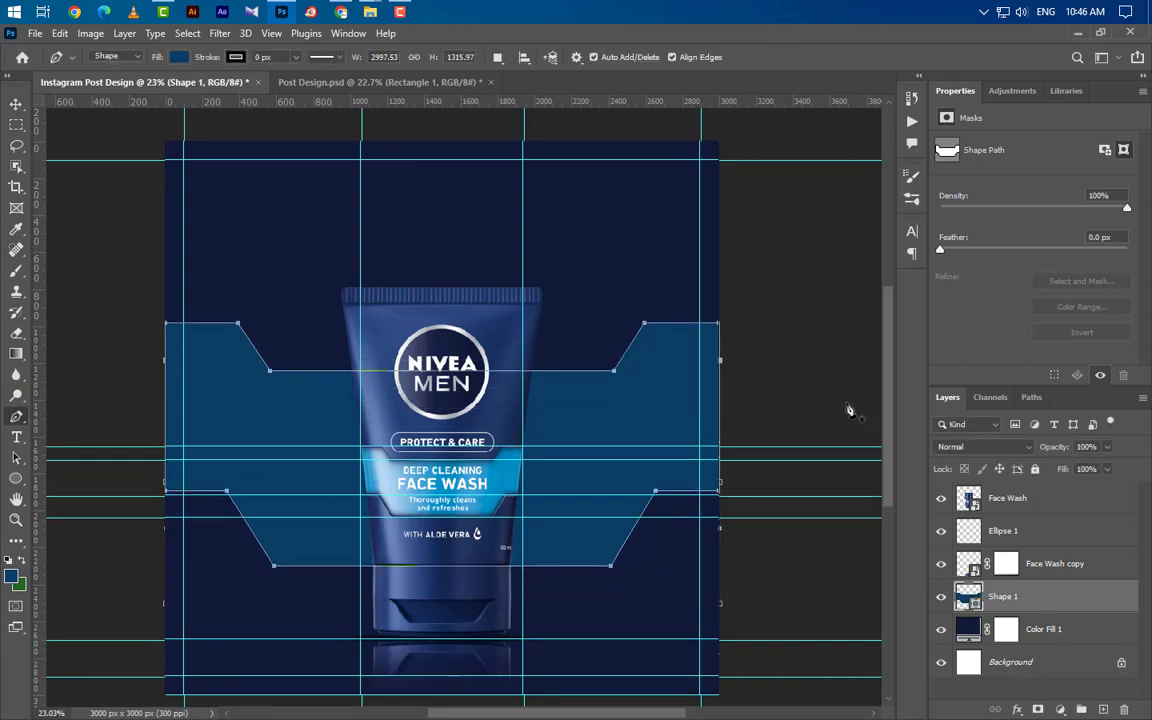
Step: Clear all guides and create a new guide layout with 100 px margins
{"action": "scroll", "coordinate": [430, 378], "scroll_direction": "down", "scroll_amount": 1}
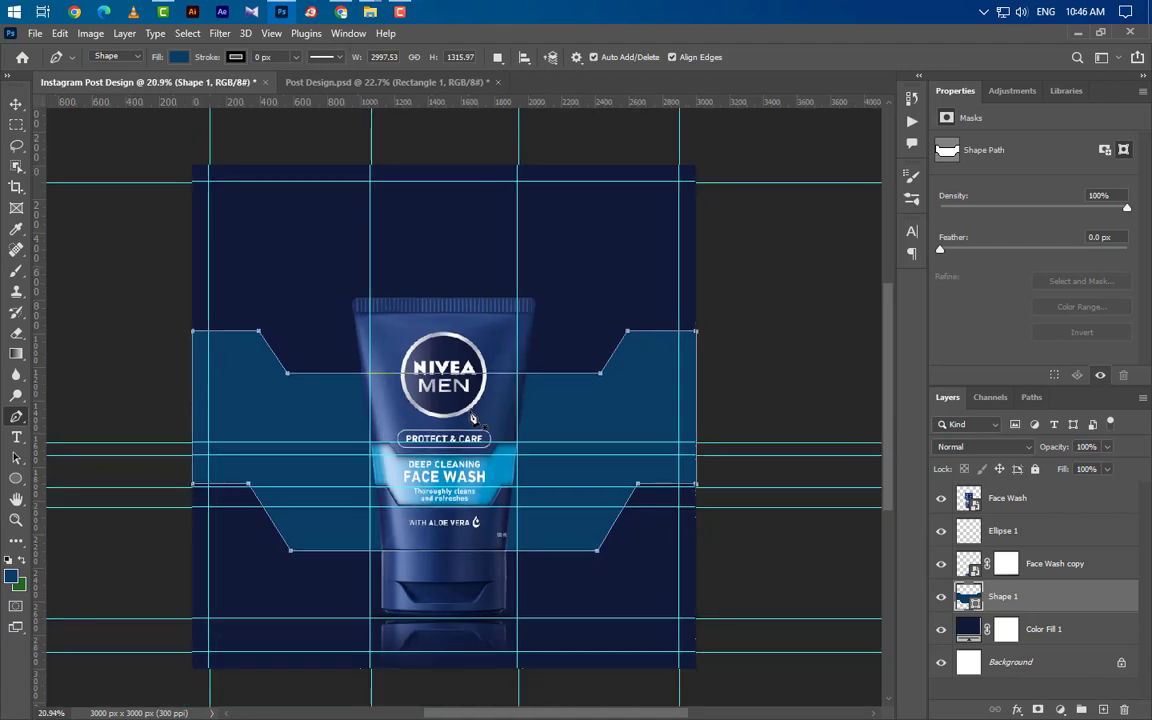
{"action": "left_click", "coordinate": [271, 33]}
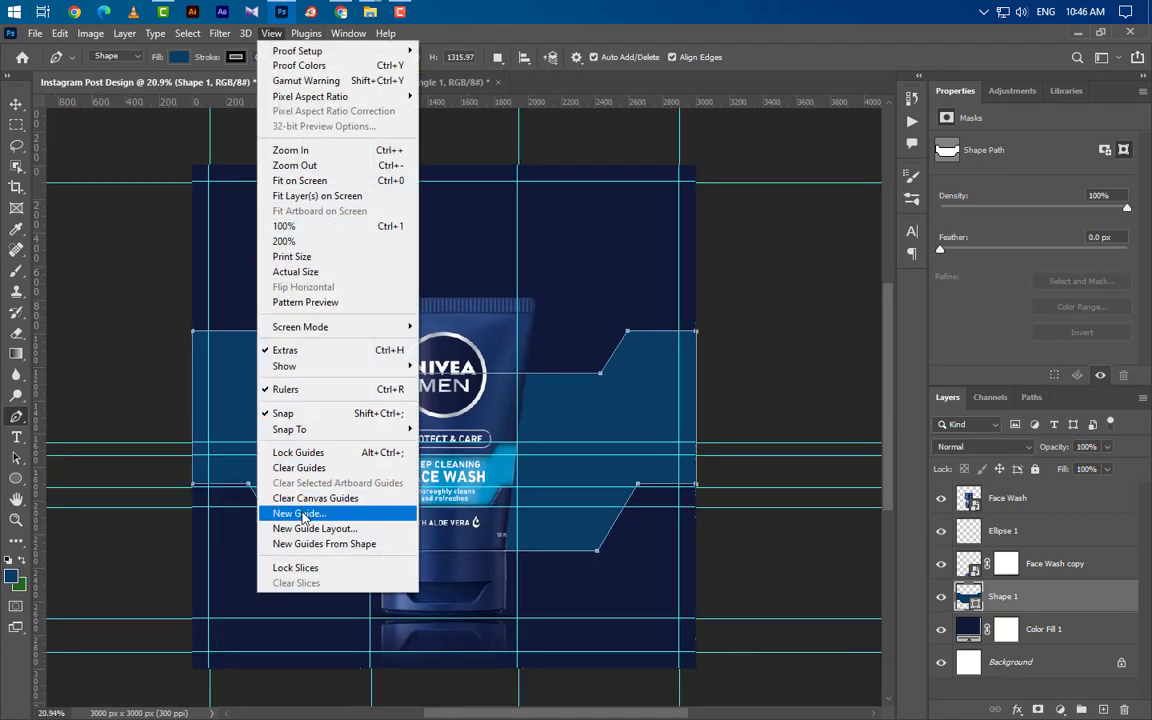
{"action": "left_click", "coordinate": [299, 467]}
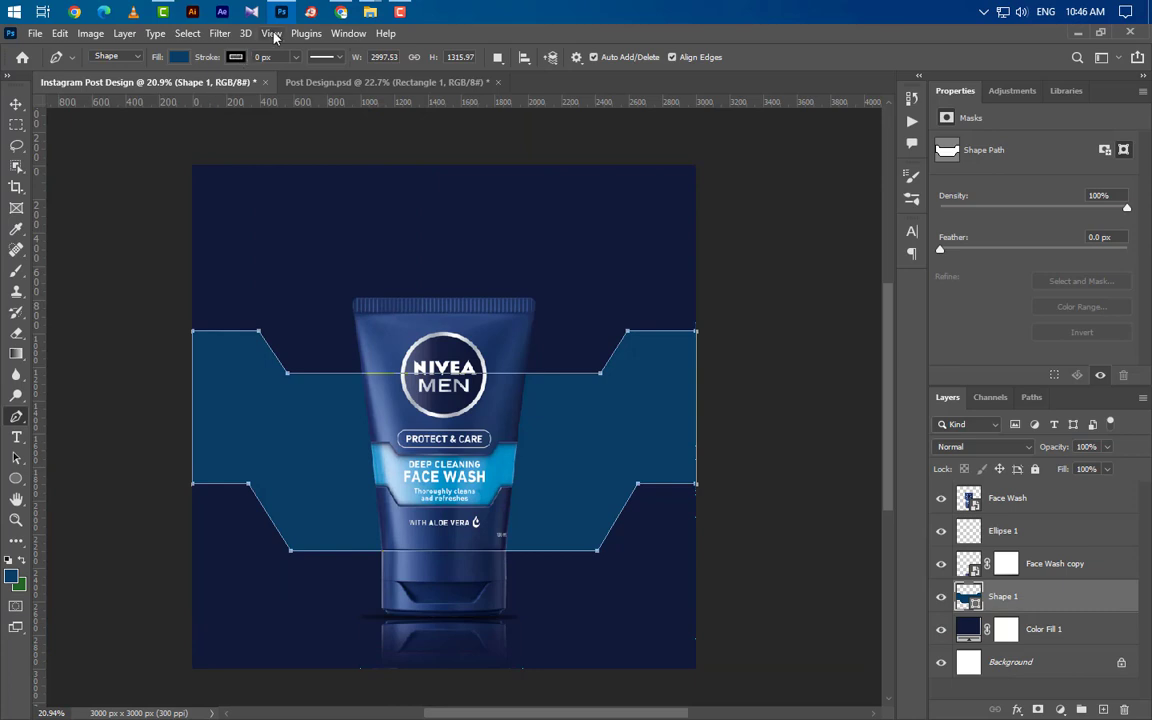
{"action": "left_click", "coordinate": [272, 34]}
{"action": "left_click", "coordinate": [341, 529]}
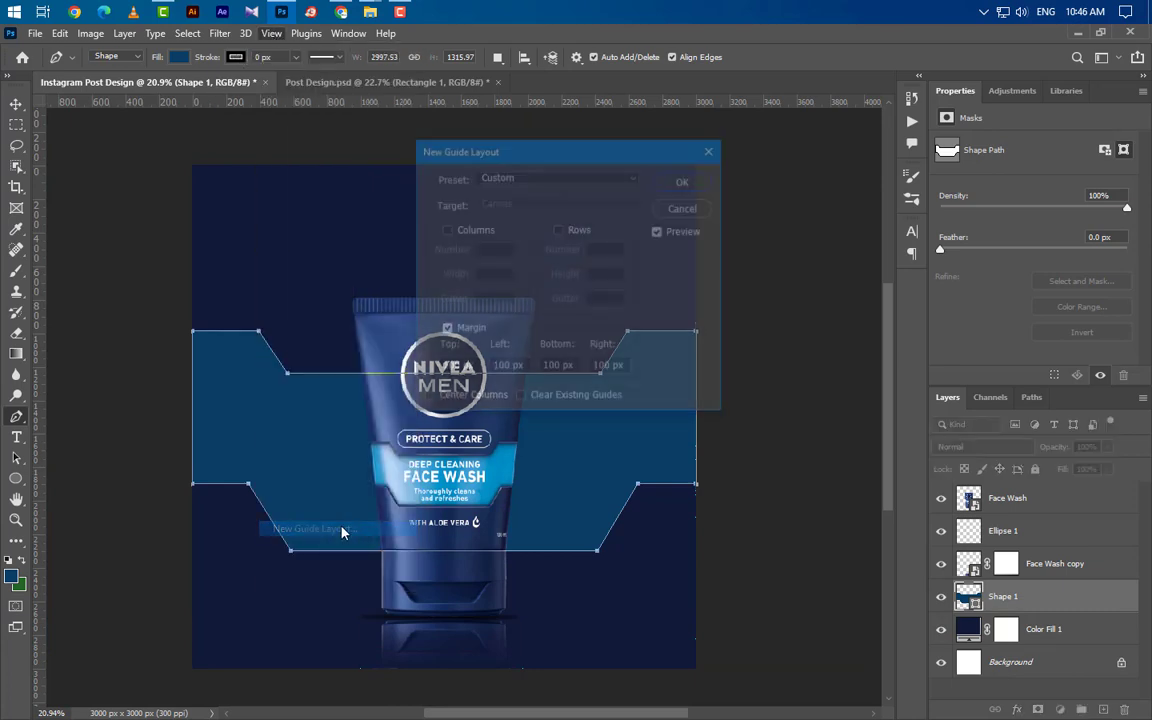
{"action": "left_click", "coordinate": [686, 182]}
{"action": "key", "text": "v"}
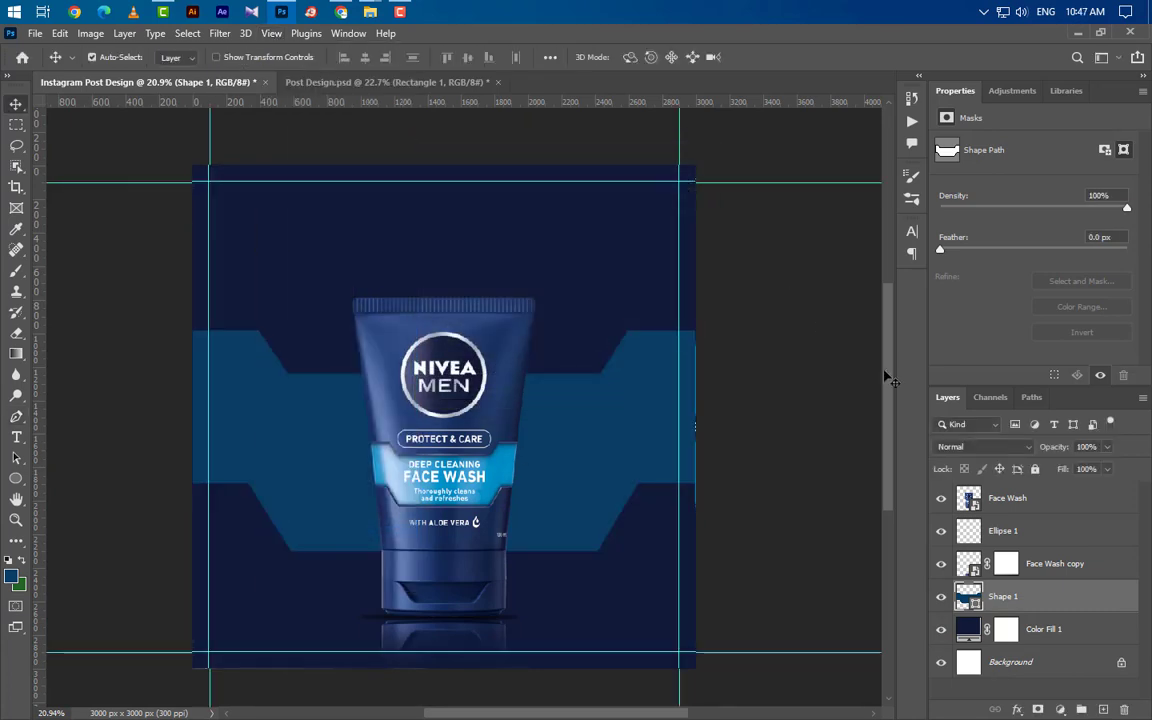
Step: Cut Shape 1's outline out of the rasterized Color Fill 1 layer and move Shape 1 directly beneath that layer
{"action": "left_click", "coordinate": [985, 602], "text": "ctrl"}
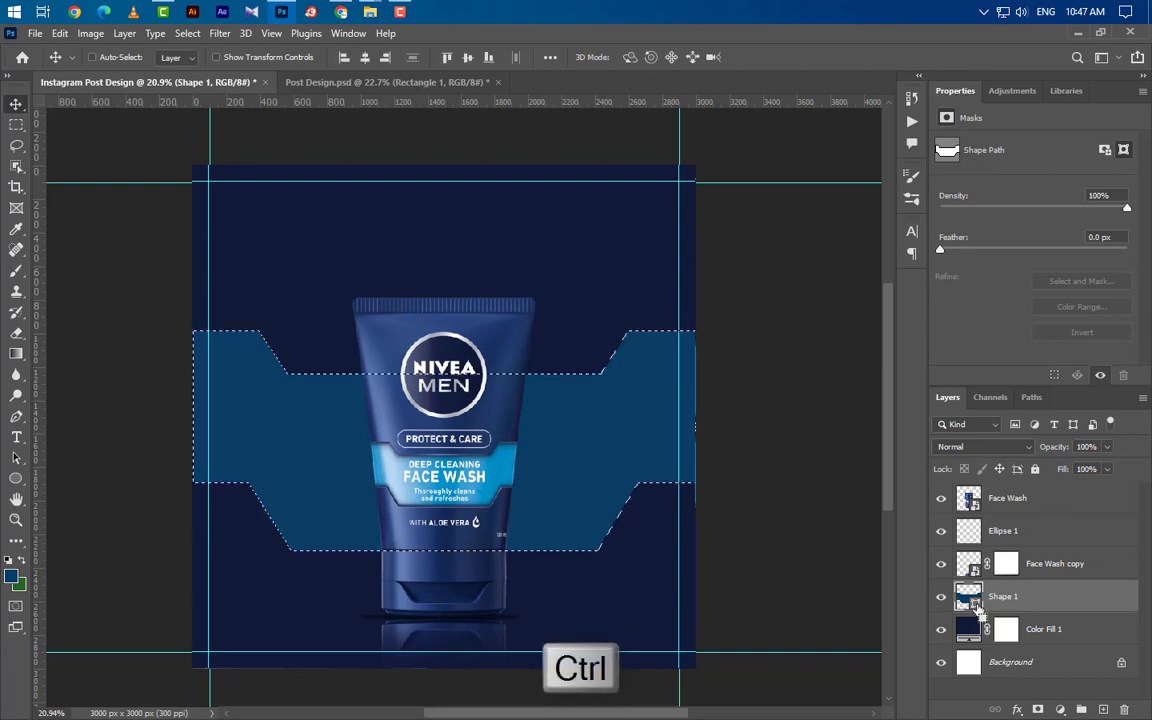
{"action": "left_click", "coordinate": [1054, 628]}
{"action": "right_click", "coordinate": [1078, 628]}
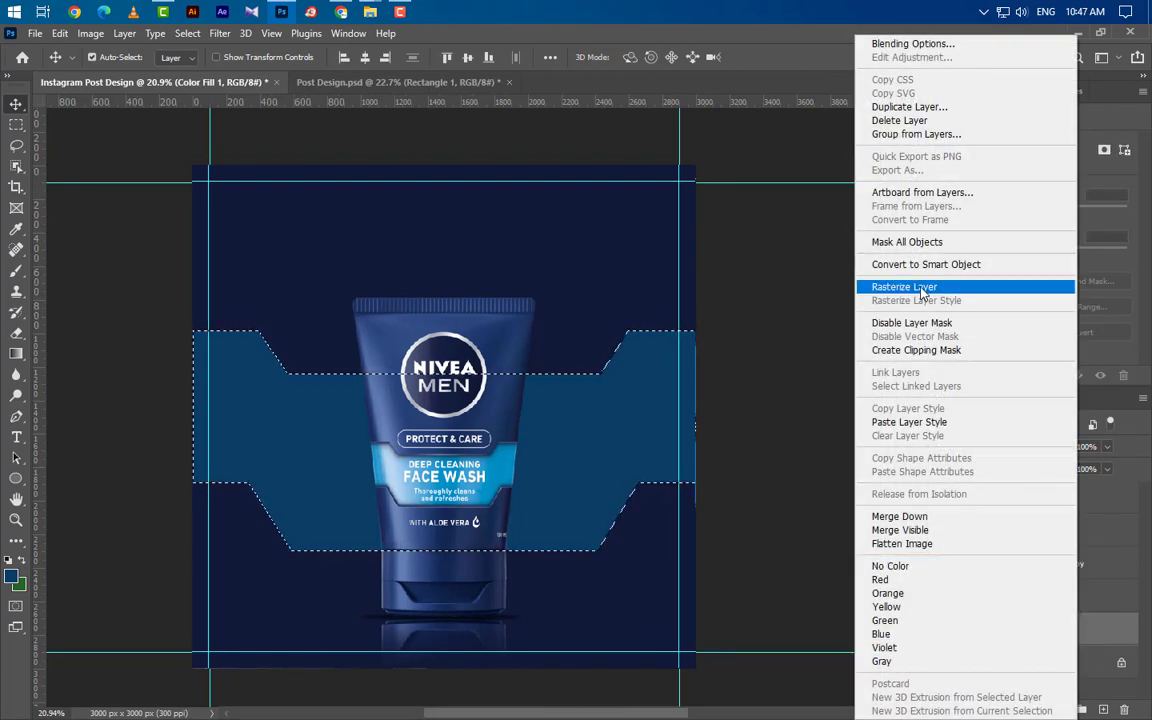
{"action": "left_click", "coordinate": [885, 287]}
{"action": "key", "text": "Delete"}
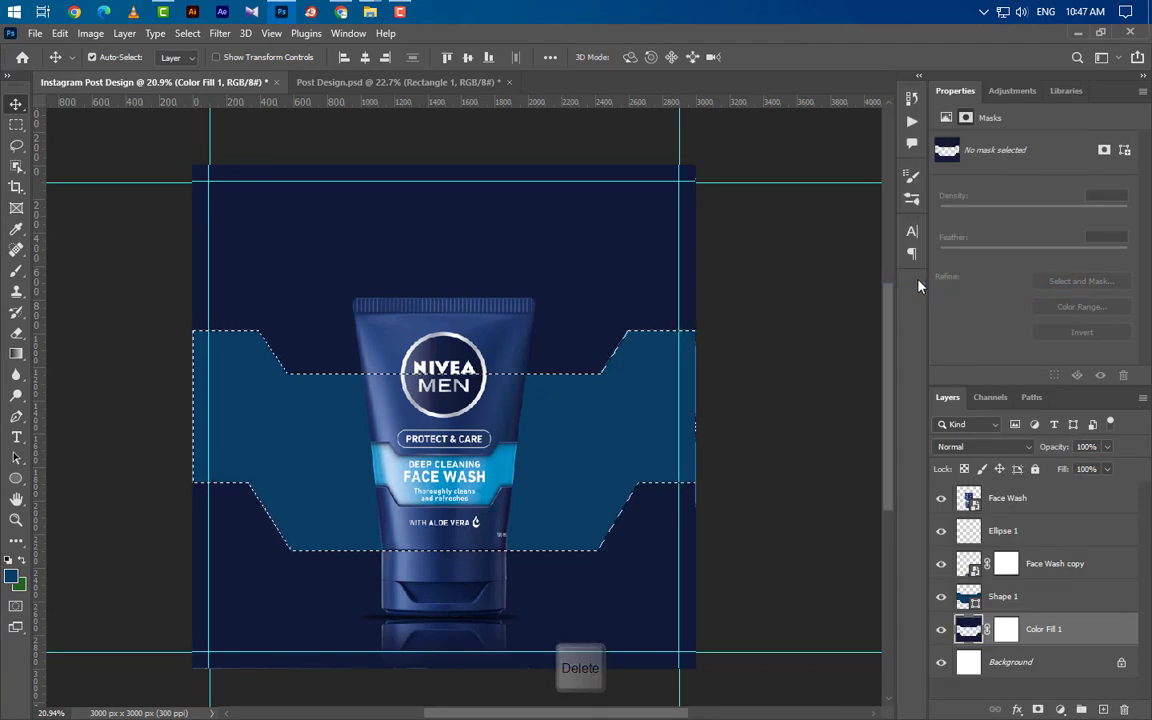
{"action": "key", "text": "ctrl+d"}
{"action": "left_click_drag", "start_coordinate": [1062, 598], "coordinate": [1081, 658]}
{"action": "left_click", "coordinate": [1080, 603]}
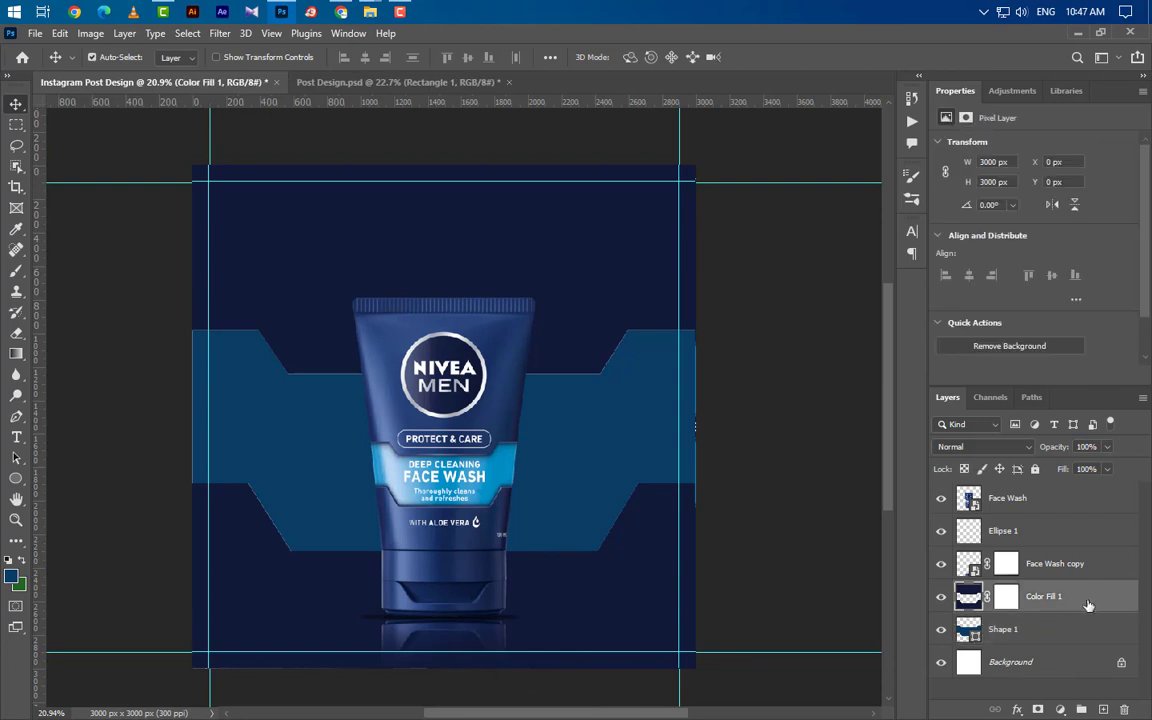
Step: Add a Gradient Overlay effect to the Color Fill 1 layer, keeping the product visible beside the settings
{"action": "double_click", "coordinate": [1105, 602]}
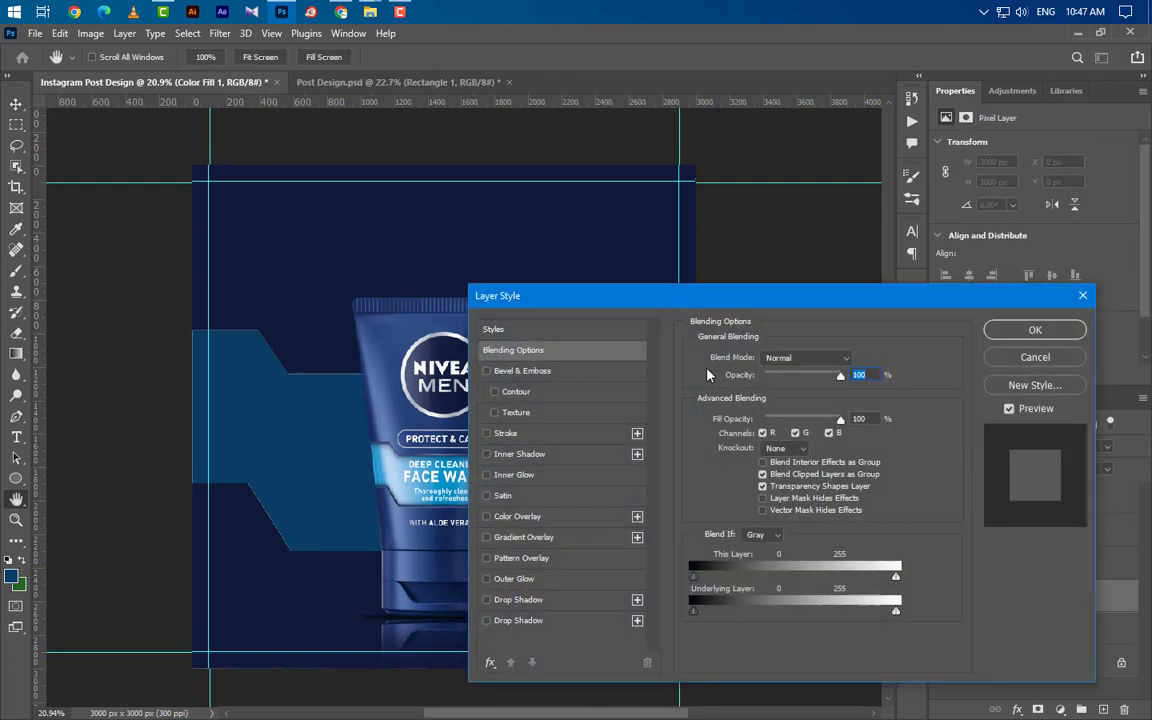
{"action": "left_click_drag", "start_coordinate": [731, 292], "coordinate": [826, 275]}
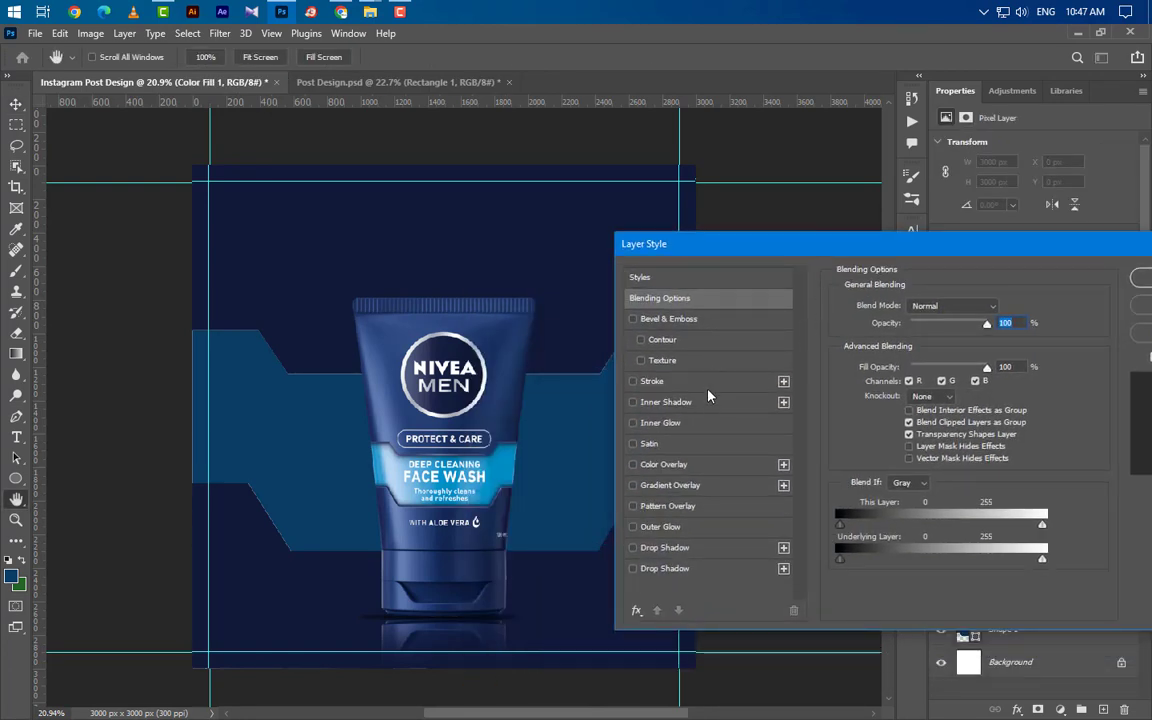
{"action": "left_click", "coordinate": [695, 485]}
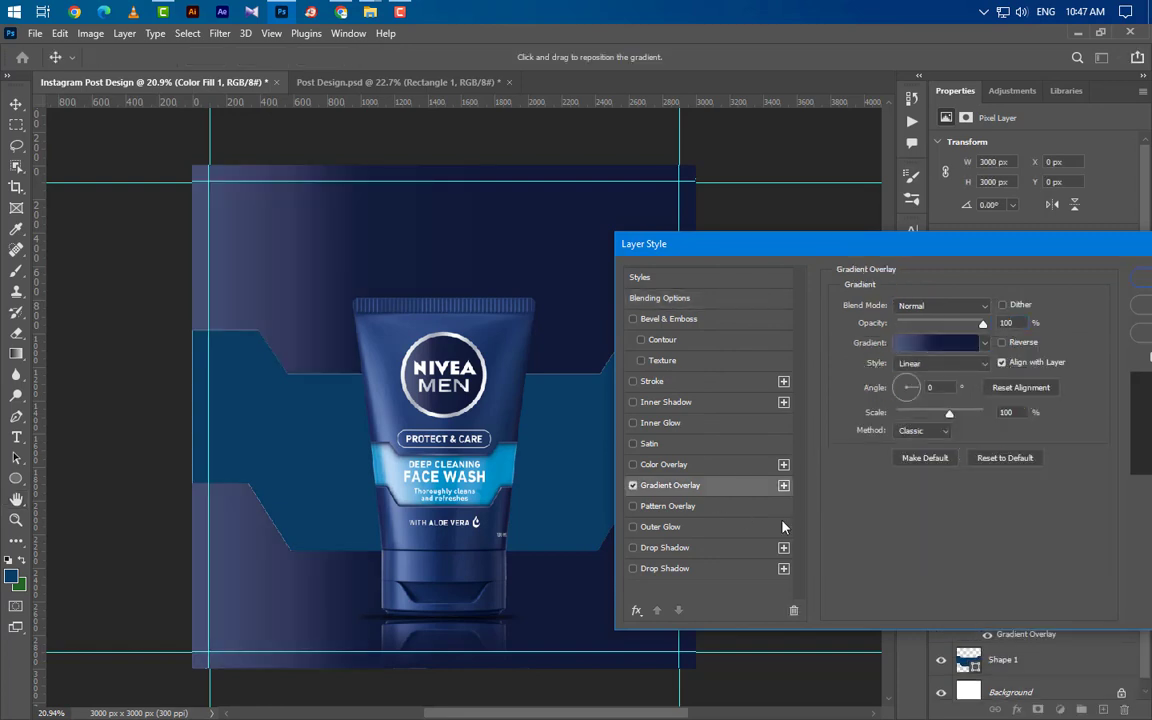
Step: Check the color codes of the first two stops in the Gradient Overlay's gradient
{"action": "left_click", "coordinate": [935, 340]}
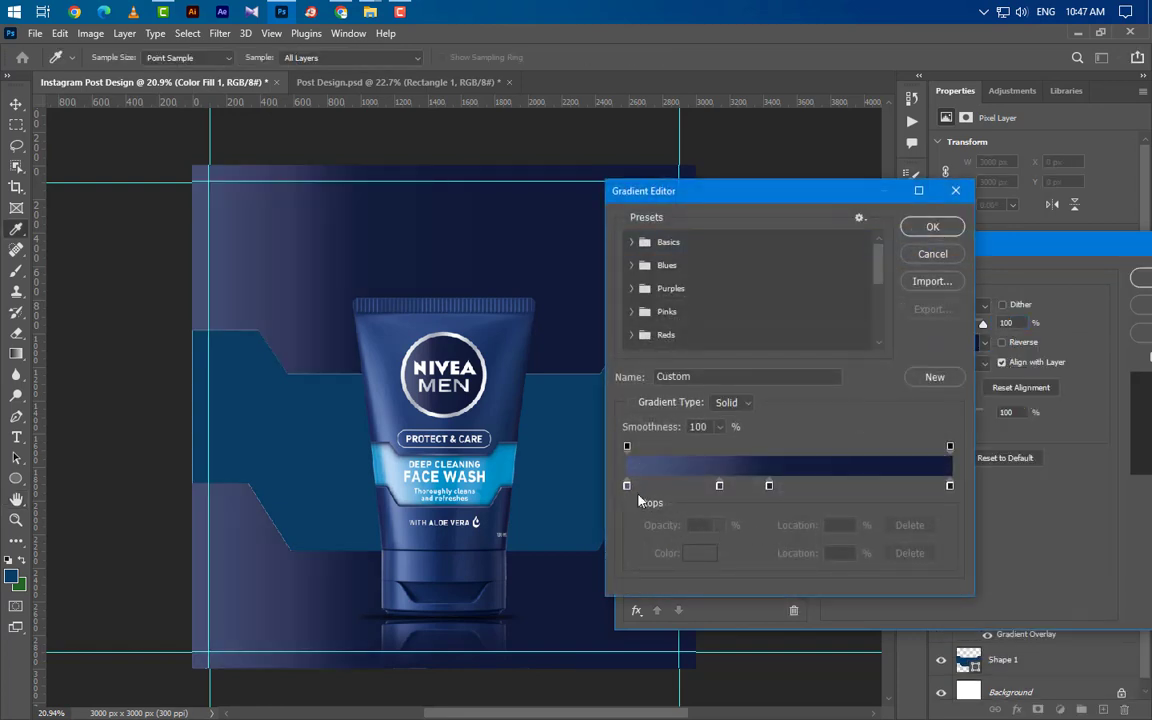
{"action": "left_click", "coordinate": [627, 486]}
{"action": "double_click", "coordinate": [627, 486]}
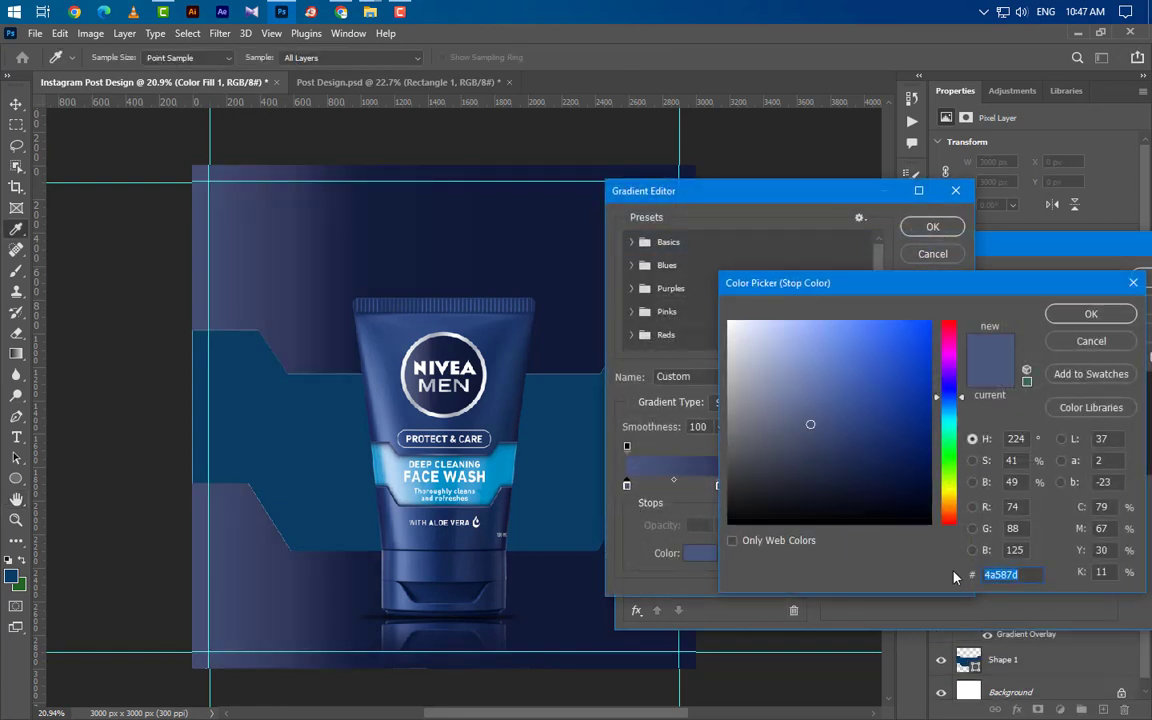
{"action": "left_click", "coordinate": [1090, 314]}
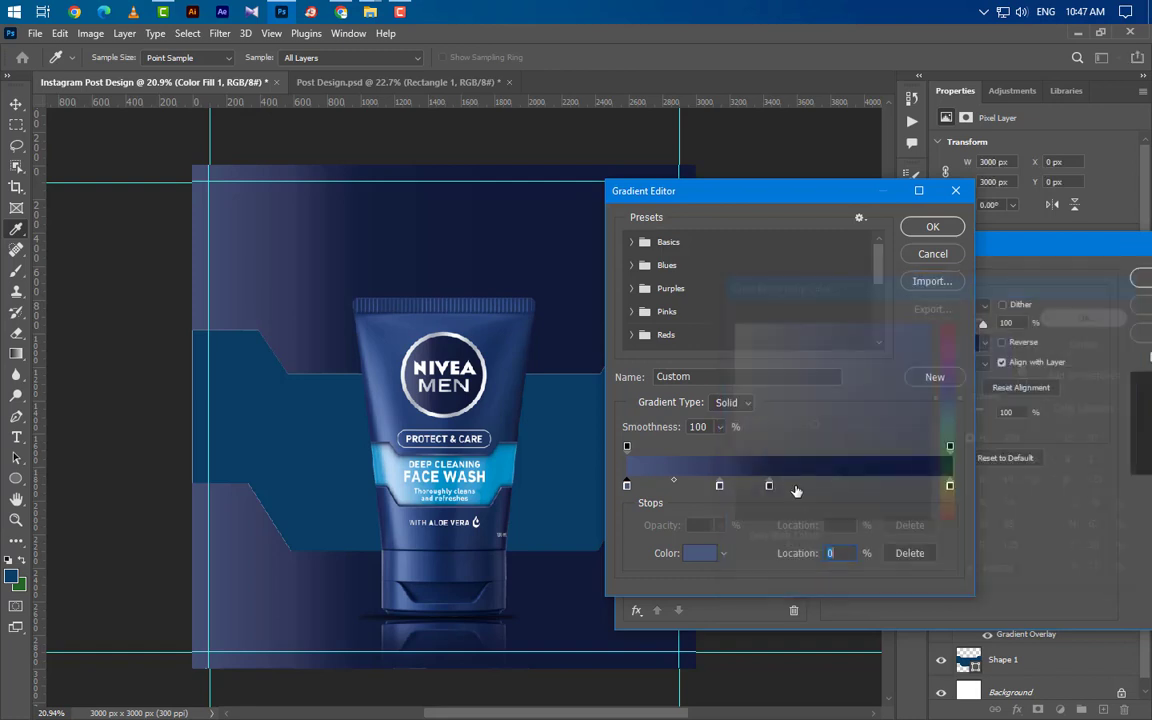
{"action": "left_click", "coordinate": [719, 487]}
{"action": "double_click", "coordinate": [719, 487]}
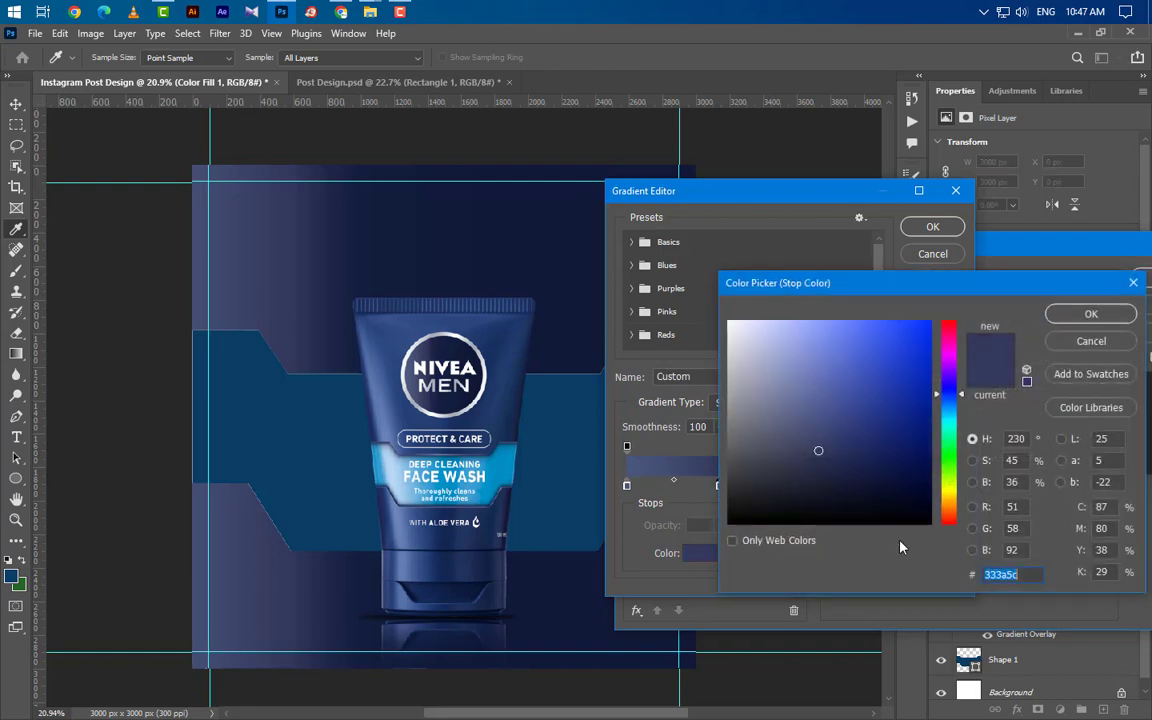
{"action": "left_click", "coordinate": [1090, 313]}
Step: Check the color codes of the gradient's last two stops and accept the gradient
{"action": "left_click", "coordinate": [770, 487]}
{"action": "double_click", "coordinate": [770, 487]}
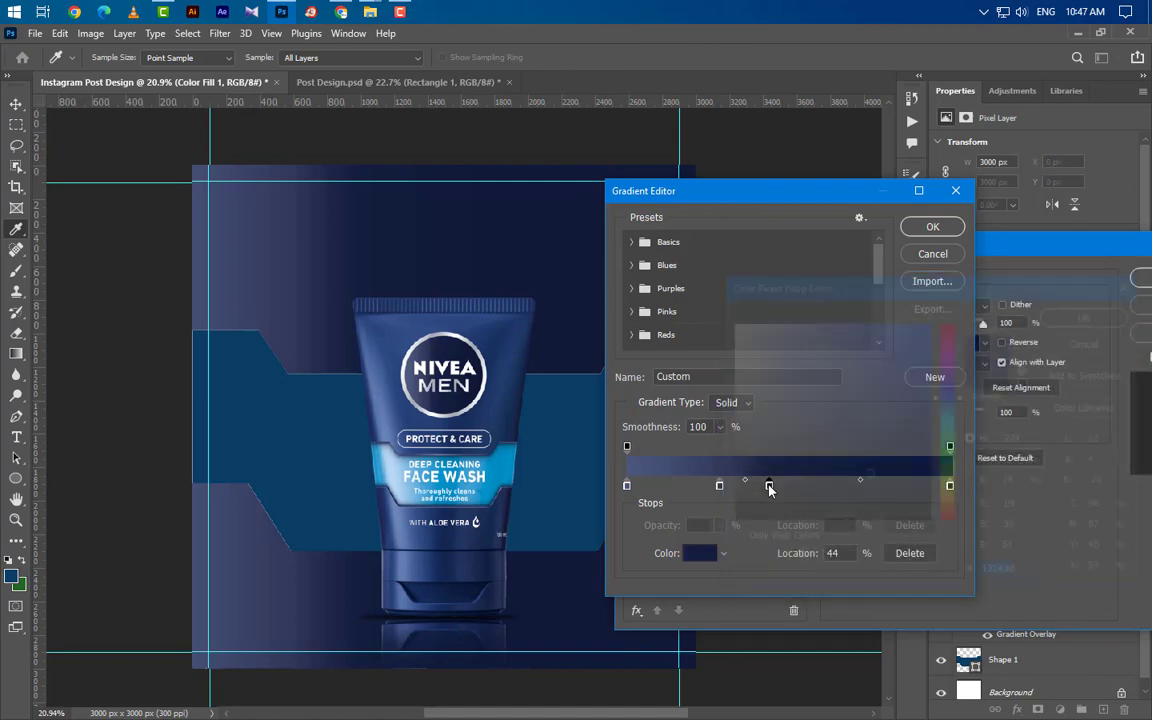
{"action": "left_click_drag", "start_coordinate": [990, 574], "coordinate": [968, 566]}
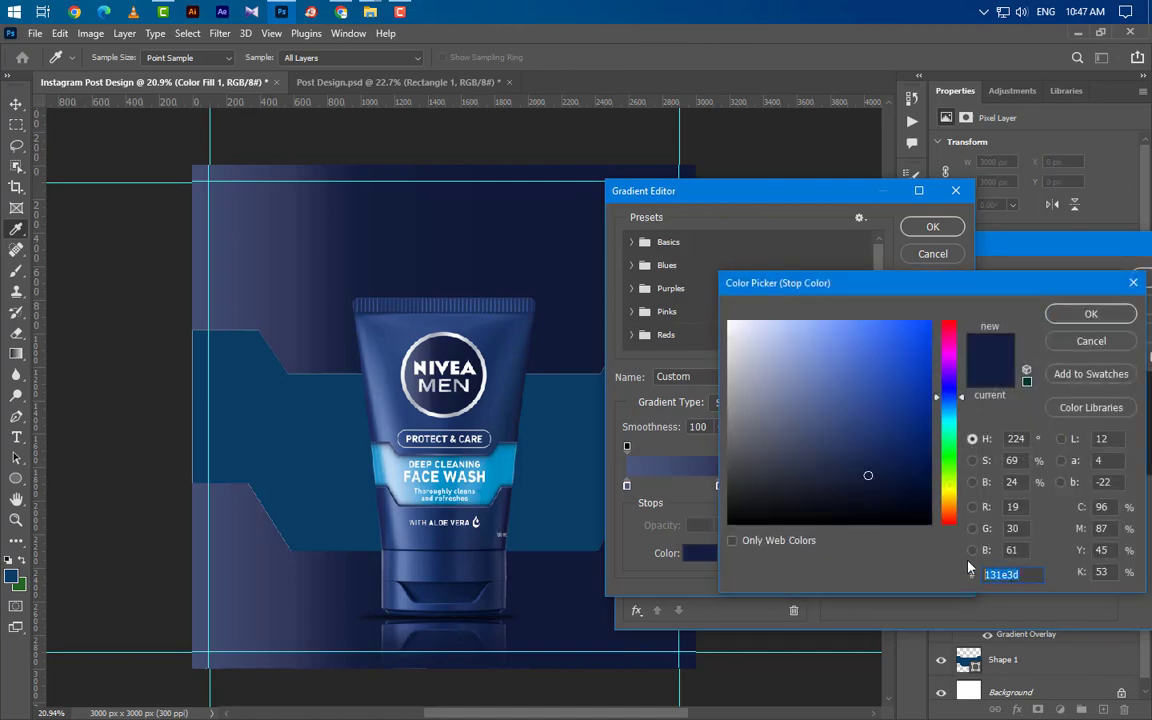
{"action": "left_click", "coordinate": [1067, 316]}
{"action": "left_click", "coordinate": [950, 487]}
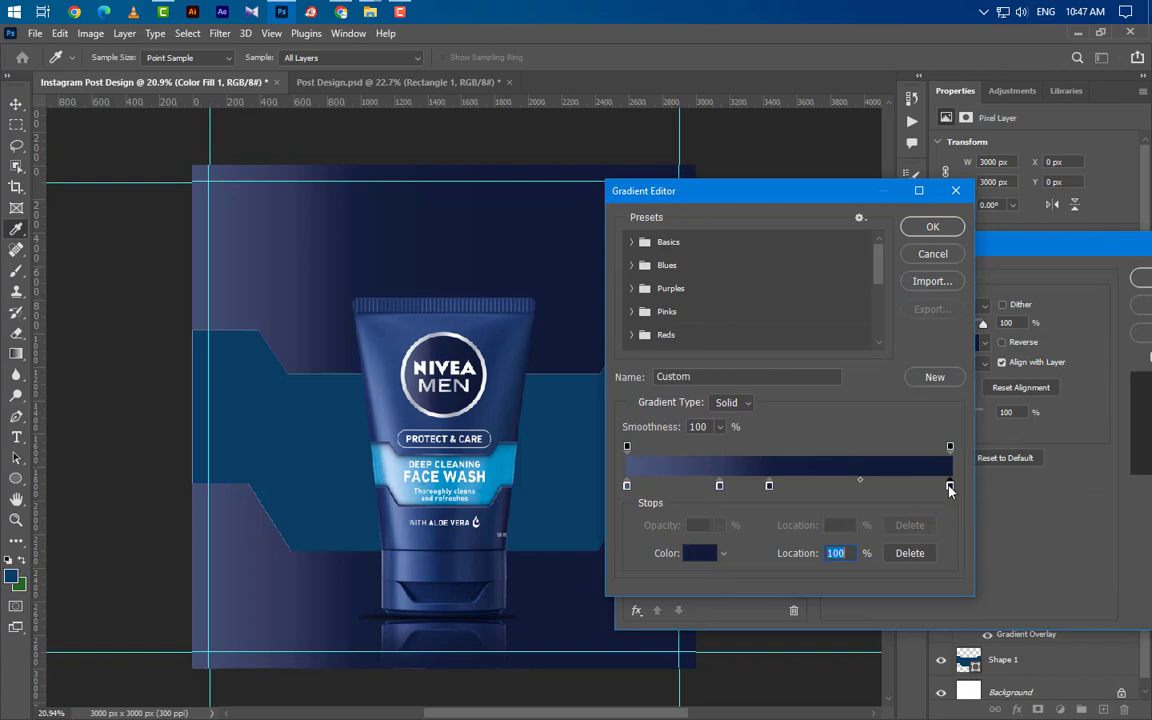
{"action": "double_click", "coordinate": [950, 487]}
{"action": "left_click_drag", "start_coordinate": [1030, 574], "coordinate": [978, 562]}
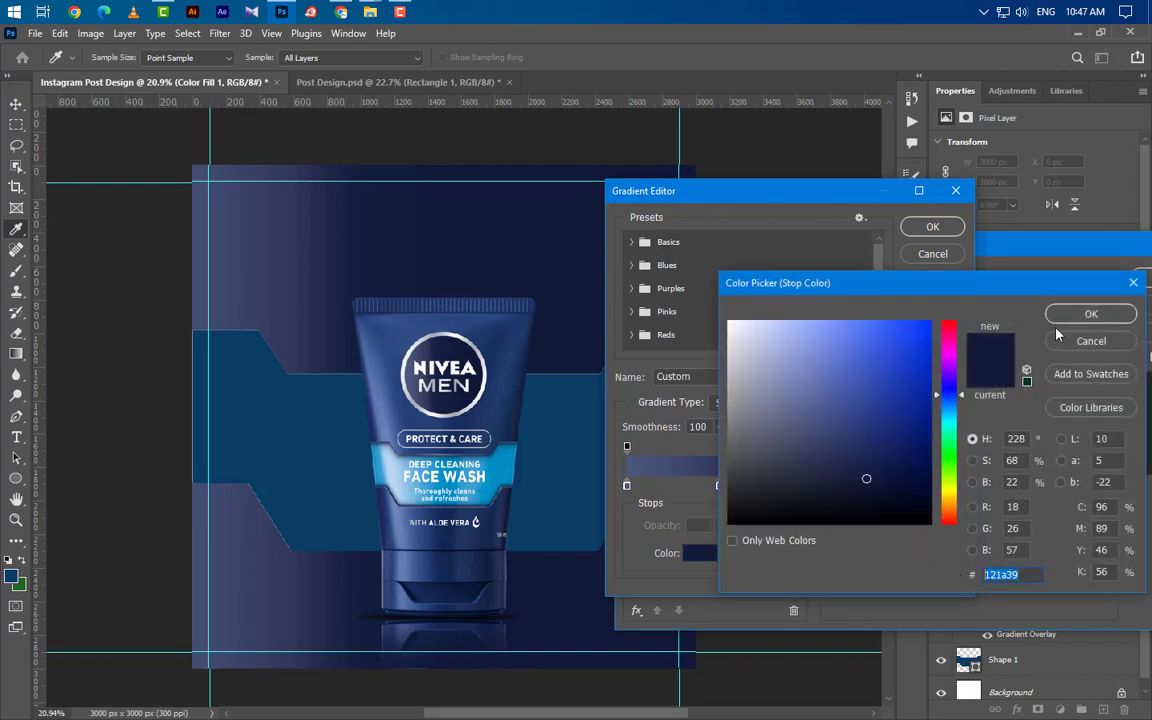
{"action": "left_click", "coordinate": [1090, 314]}
{"action": "left_click", "coordinate": [932, 227]}
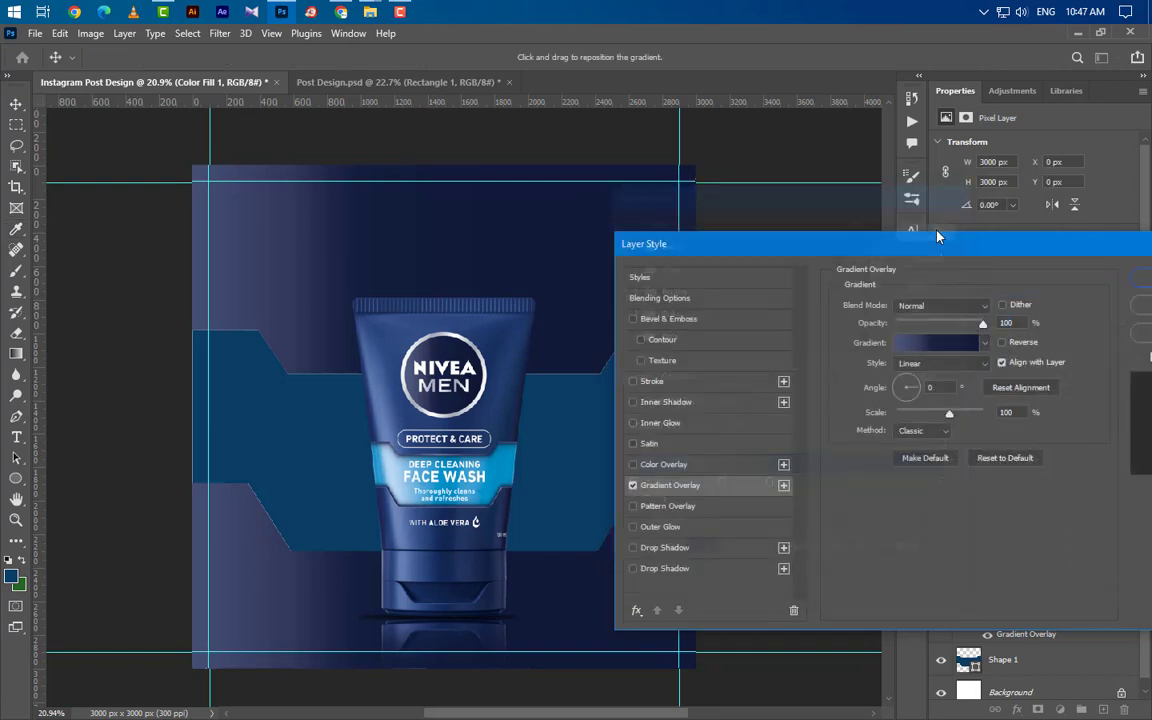
Step: Check the opacity, style and scale settings of the Color Fill 1 layer's Gradient Overlay
{"action": "left_click", "coordinate": [1008, 323]}
{"action": "left_click", "coordinate": [932, 364]}
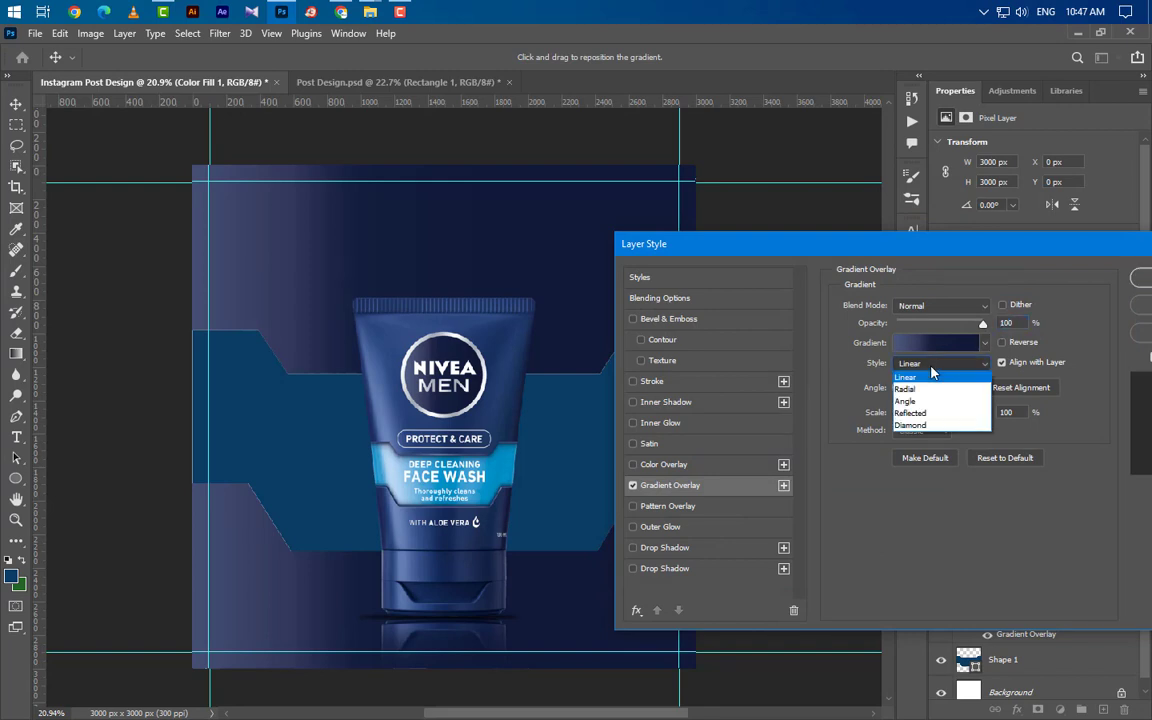
{"action": "left_click", "coordinate": [932, 378]}
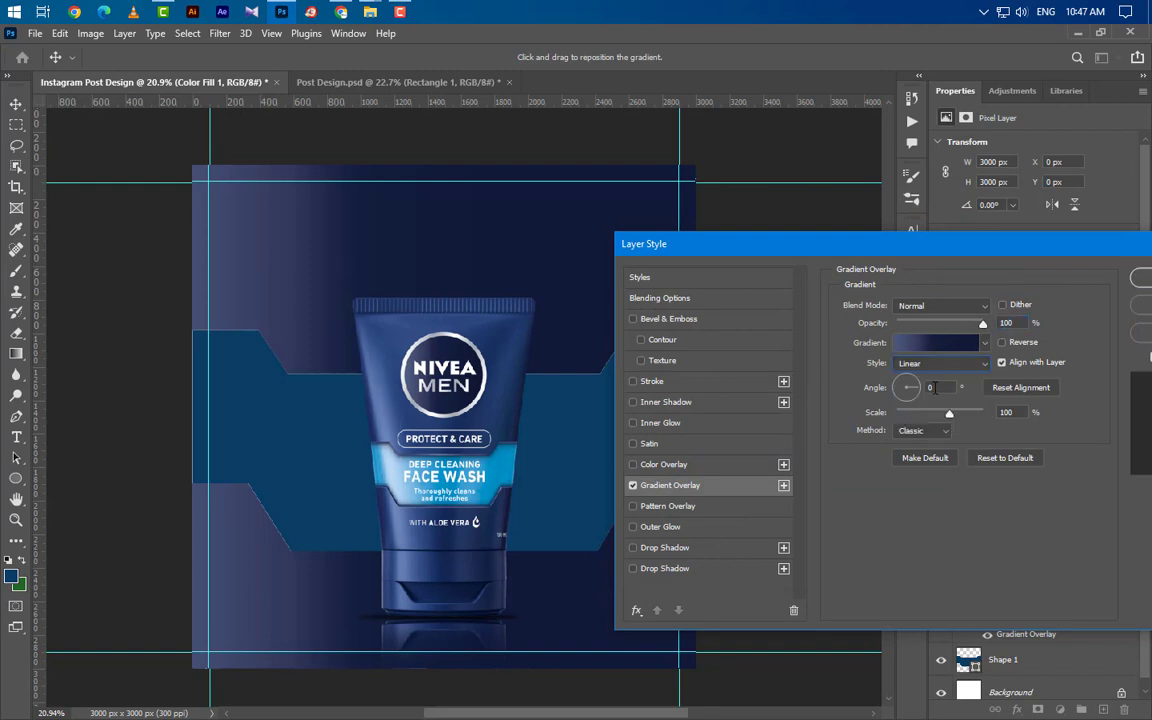
{"action": "left_click", "coordinate": [999, 416]}
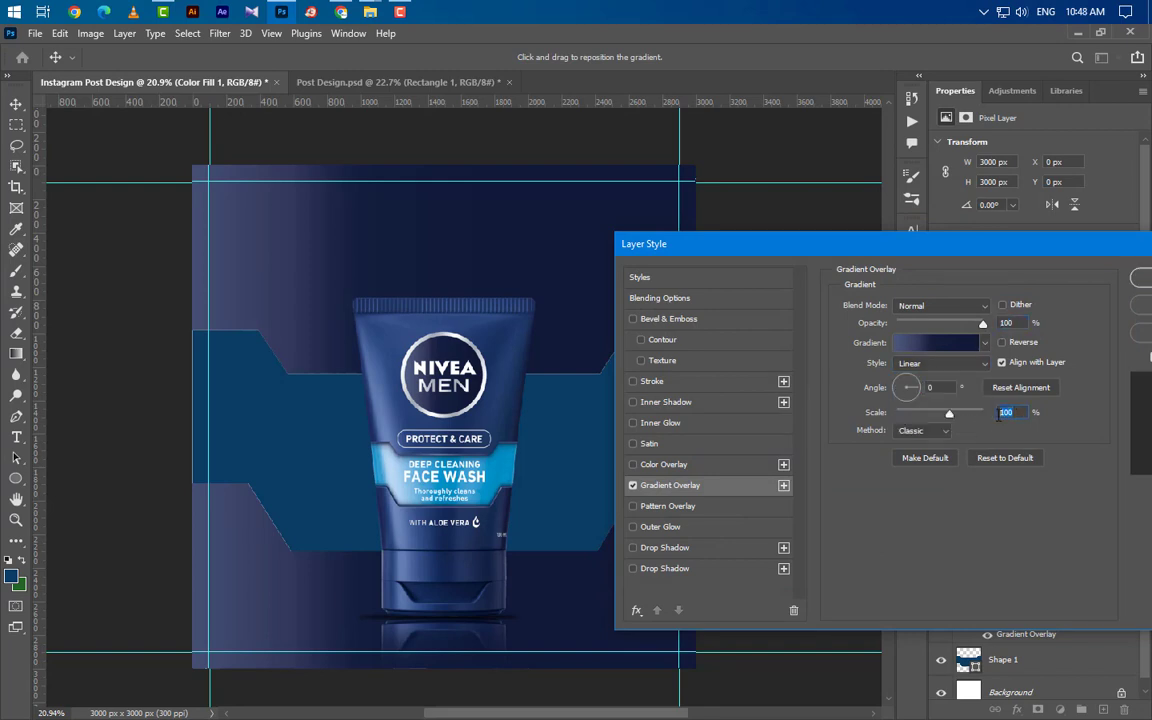
Step: Add a Bevel & Emboss effect to Color Fill 1: Inner Bevel, Smooth, depth 100%, direction Down, size 5 px and soften 5 px
{"action": "left_click", "coordinate": [709, 322]}
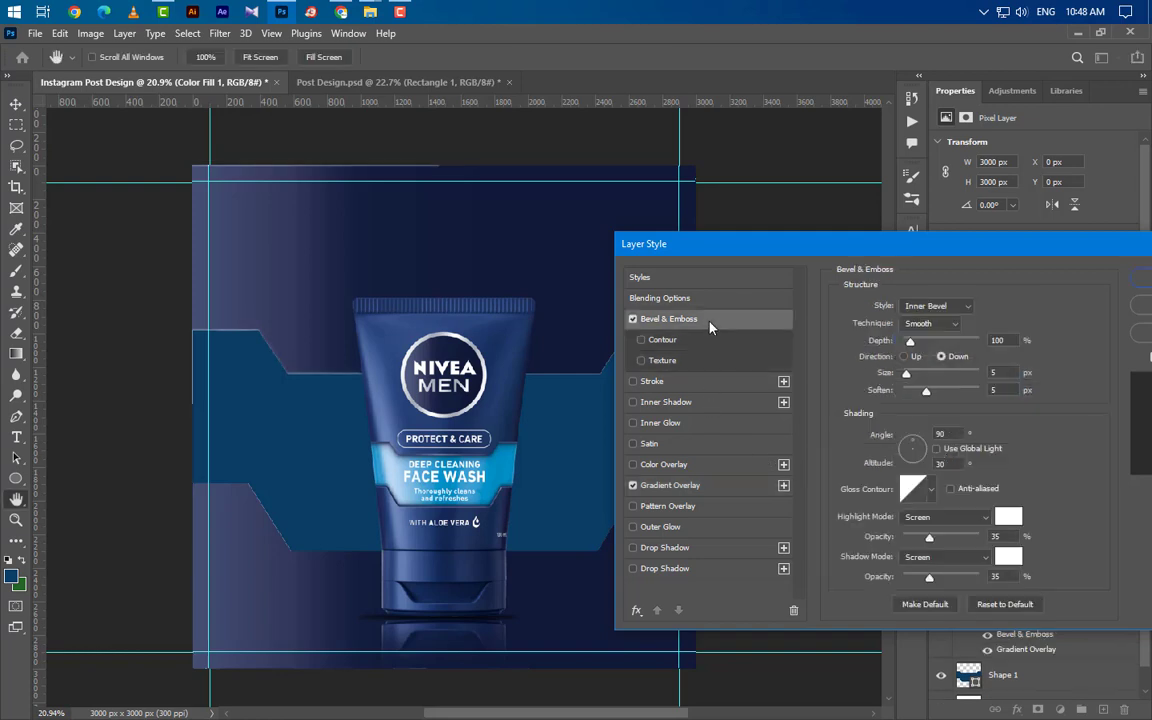
{"action": "left_click", "coordinate": [937, 306]}
{"action": "left_click", "coordinate": [945, 322]}
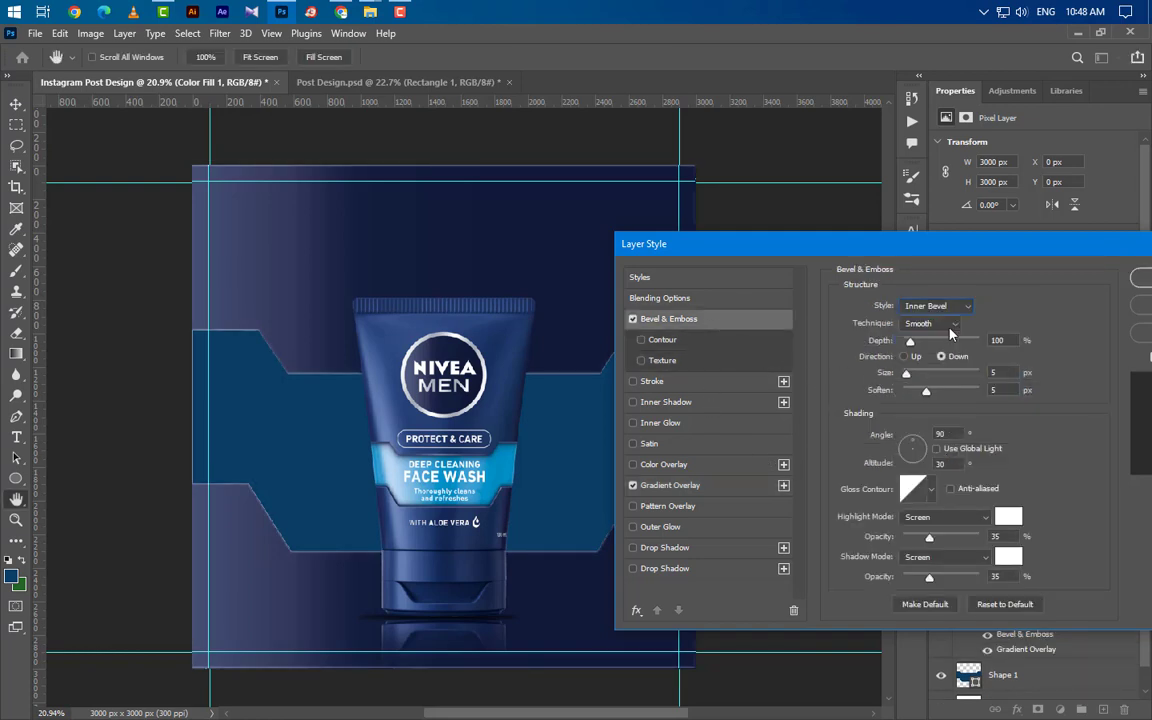
{"action": "left_click", "coordinate": [949, 326]}
{"action": "left_click", "coordinate": [984, 346]}
{"action": "key", "text": "Tab"}
Step: Check the bevel's highlight mode, color and opacity, keeping a white Screen highlight at 35%
{"action": "left_click", "coordinate": [945, 517]}
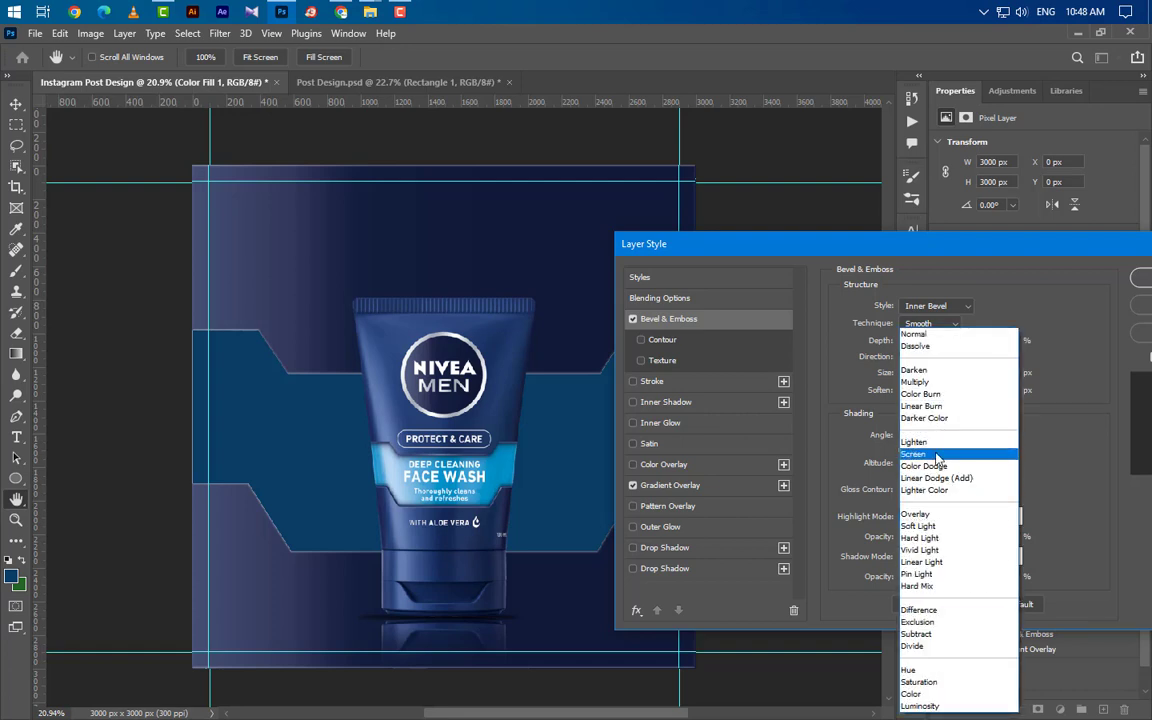
{"action": "left_click", "coordinate": [980, 518]}
{"action": "left_click", "coordinate": [1008, 517]}
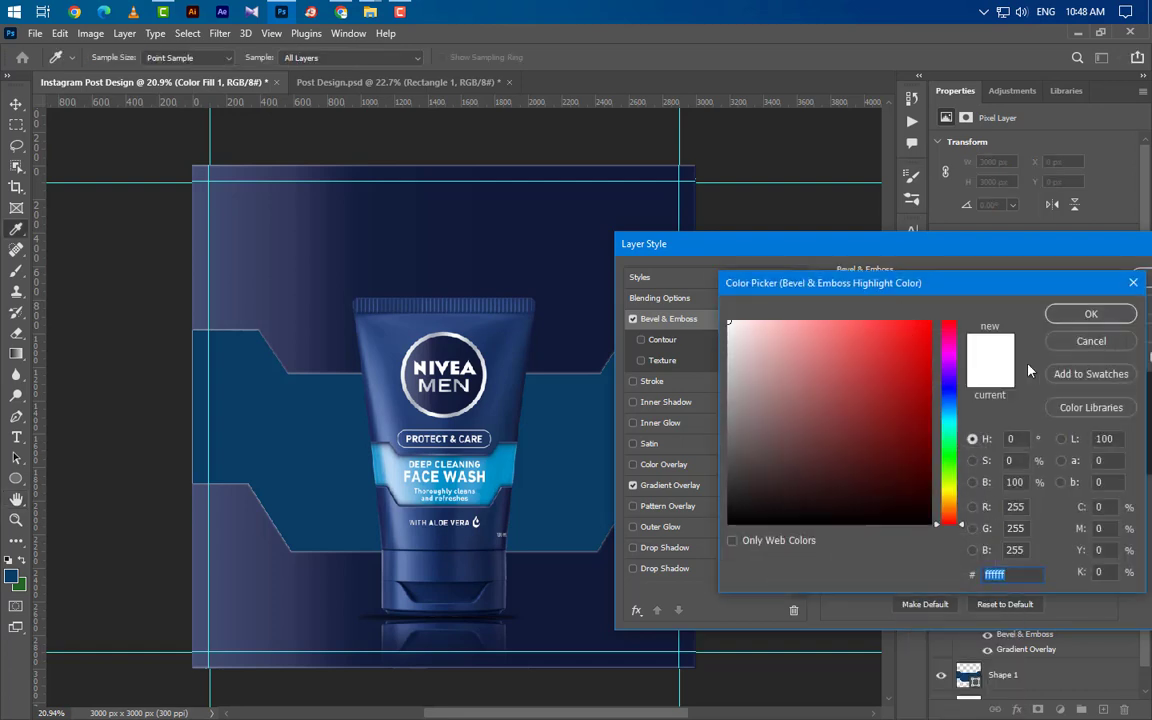
{"action": "left_click", "coordinate": [1093, 315]}
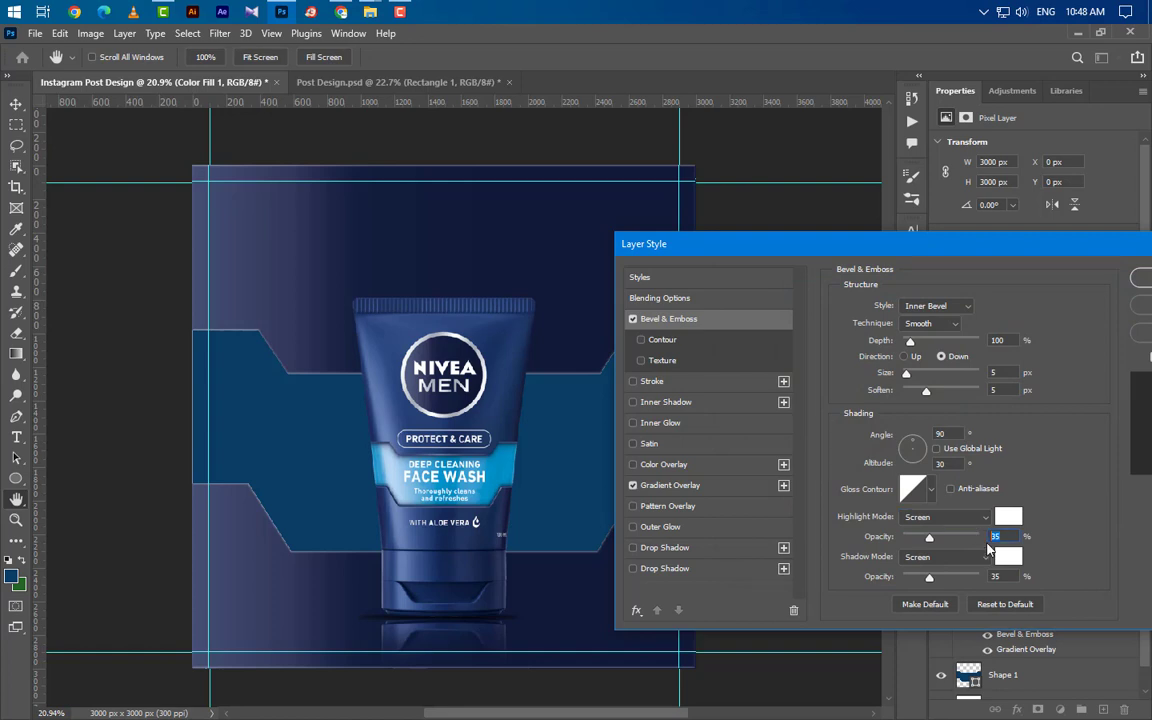
Step: Add a blue Normal-mode Drop Shadow to Color Fill 1 at 100% opacity, 90°, distance 10 px, spread 20% and size 7 px
{"action": "left_click", "coordinate": [727, 556]}
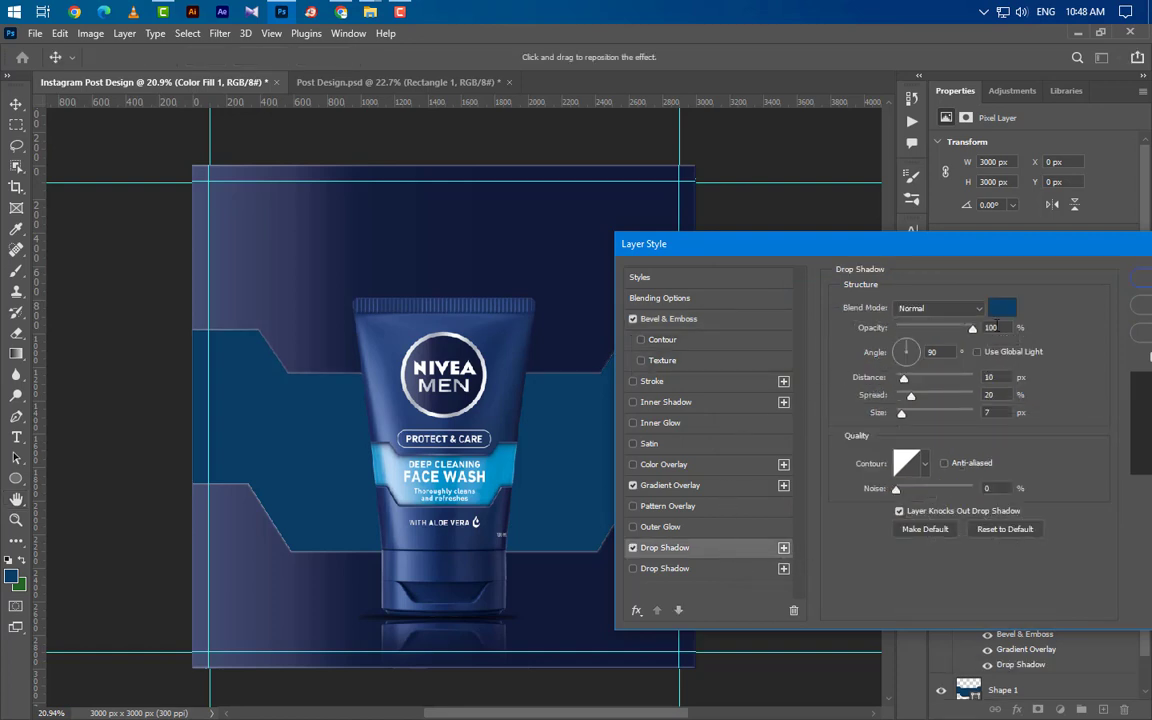
{"action": "left_click", "coordinate": [1002, 308]}
{"action": "left_click", "coordinate": [942, 355]}
{"action": "left_click", "coordinate": [1006, 378]}
{"action": "left_click", "coordinate": [976, 416]}
Step: Add a second Drop Shadow to Color Fill 1 at -90°, distance 10 px, spread 10%, size 7 px, and apply the layer style
{"action": "left_click", "coordinate": [728, 573]}
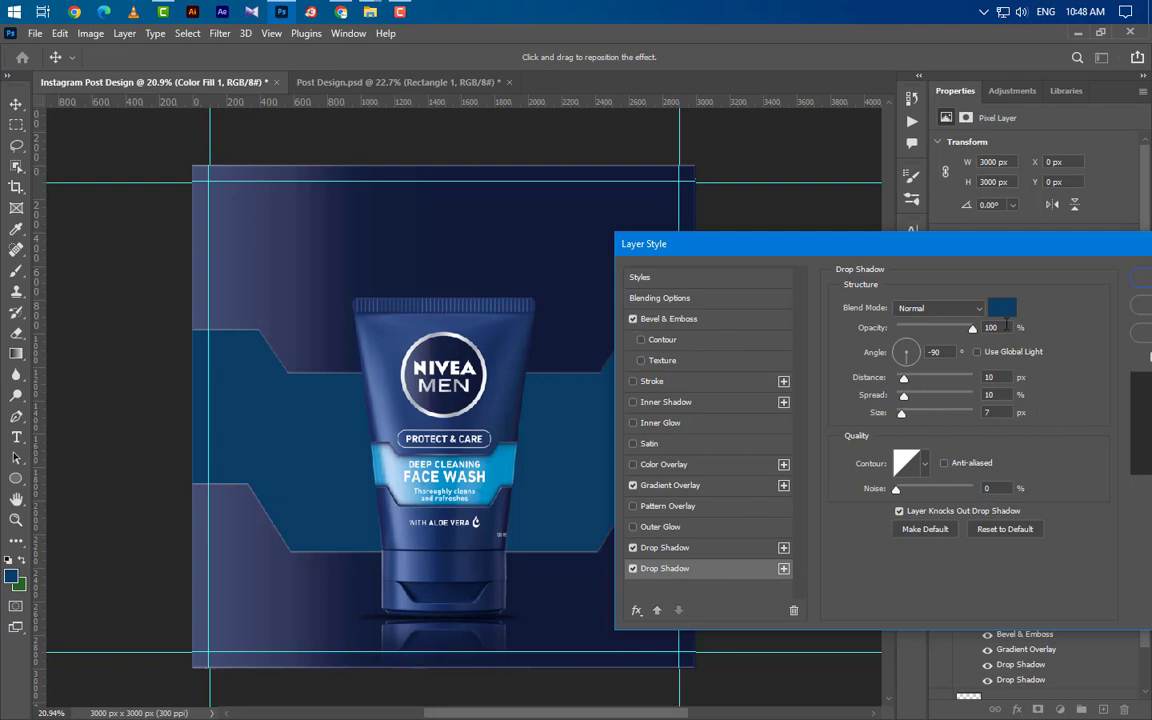
{"action": "left_click", "coordinate": [1003, 327]}
{"action": "left_click", "coordinate": [981, 395]}
{"action": "left_click", "coordinate": [991, 413]}
{"action": "left_click", "coordinate": [1142, 282]}
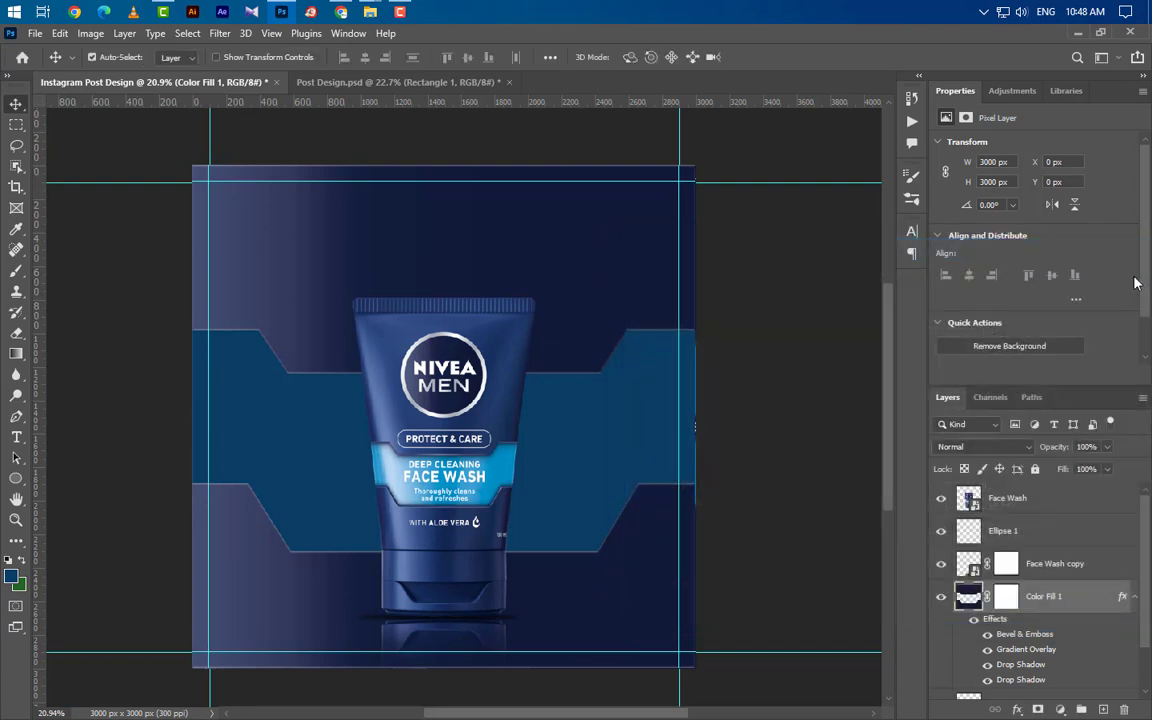
{"action": "left_click", "coordinate": [1135, 598]}
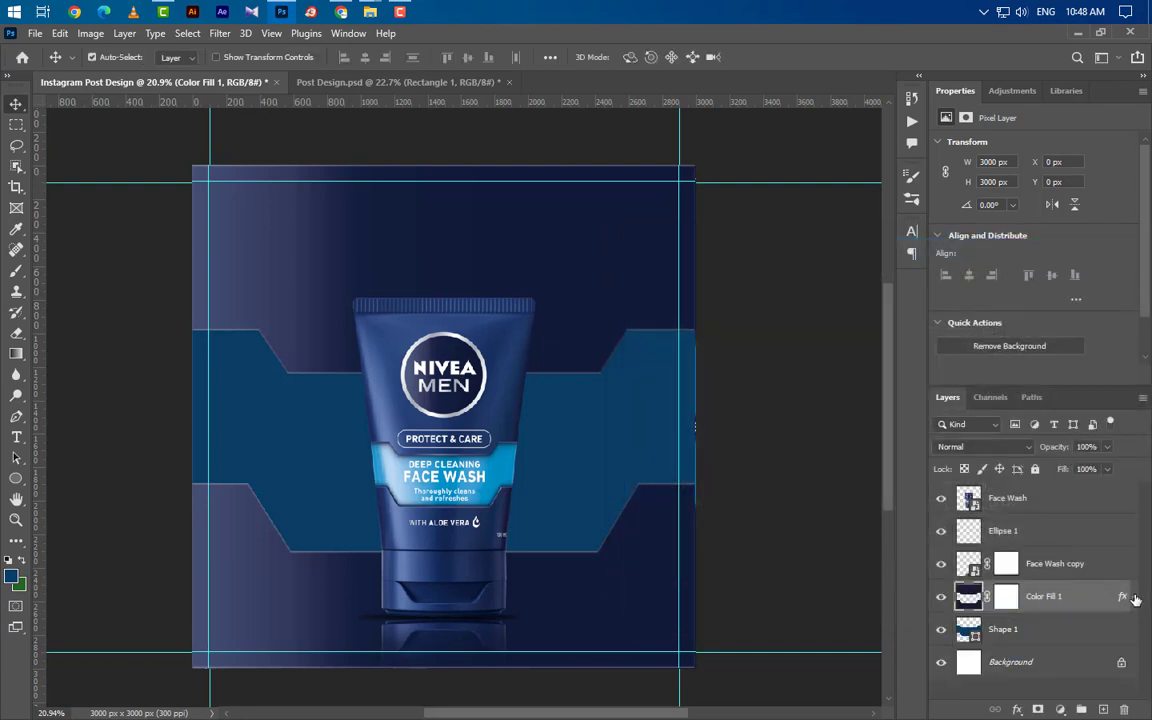
Step: Add a linear light-blue Gradient Overlay to Shape 1 at 0° and 99% scale, keeping the product visible beside the settings
{"action": "left_click", "coordinate": [1106, 636]}
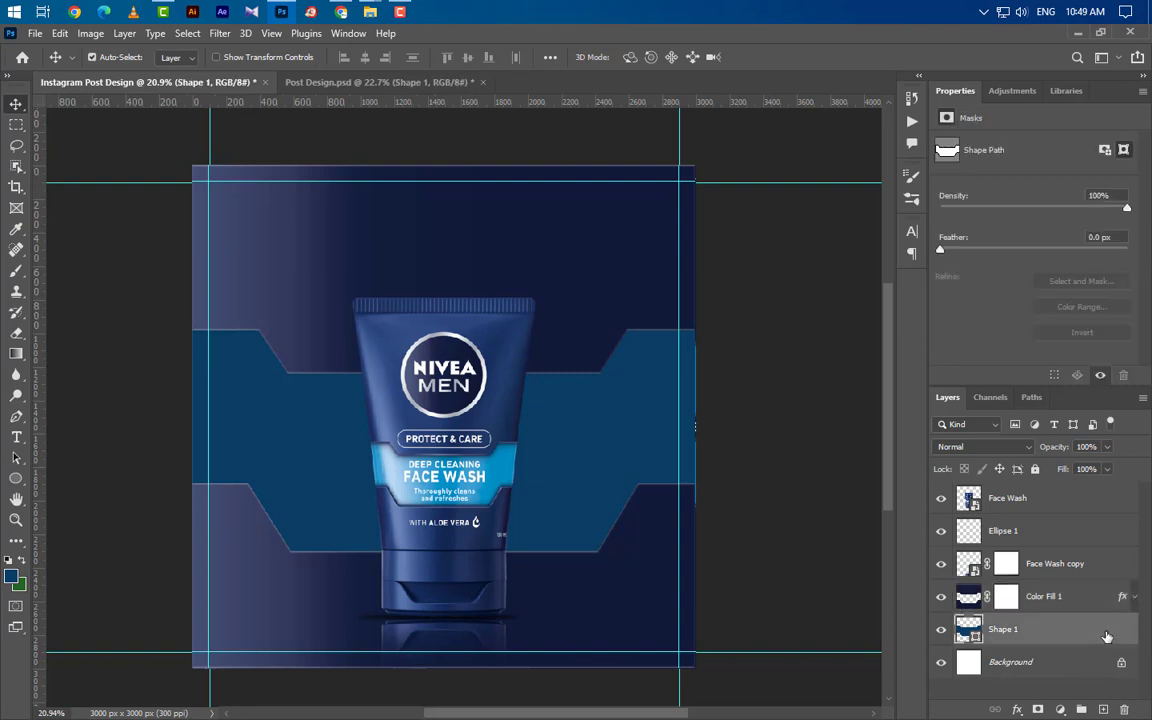
{"action": "double_click", "coordinate": [1110, 640]}
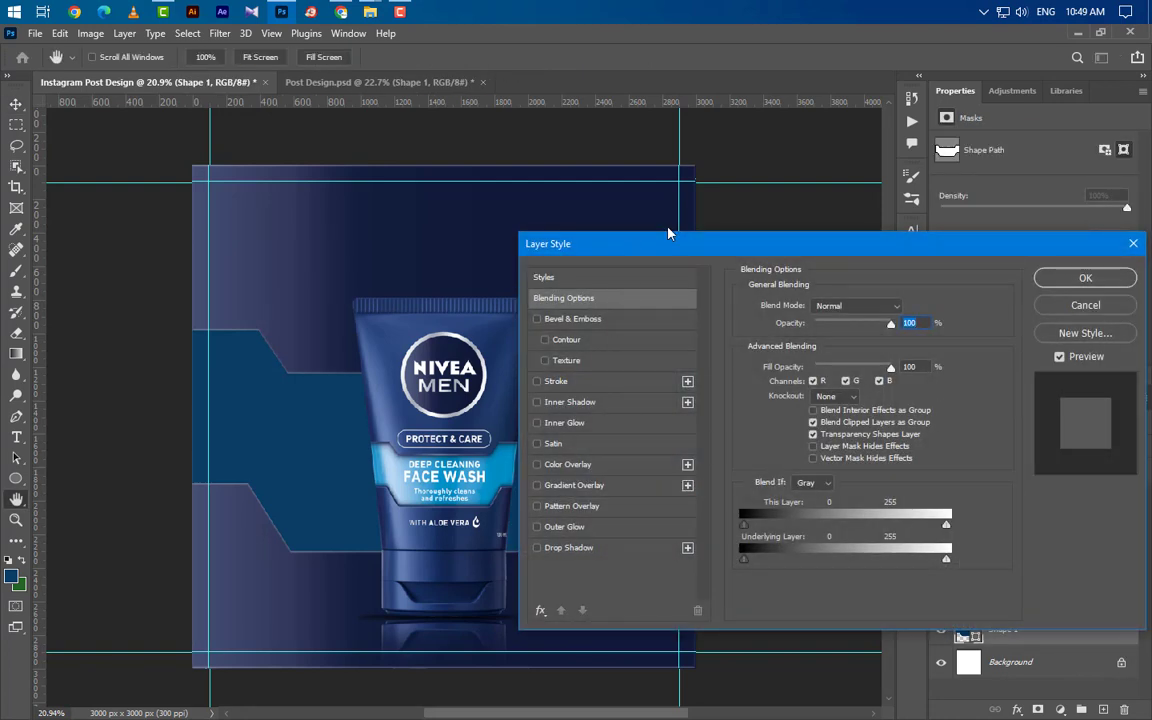
{"action": "left_click_drag", "start_coordinate": [669, 233], "coordinate": [747, 189]}
{"action": "left_click", "coordinate": [660, 441]}
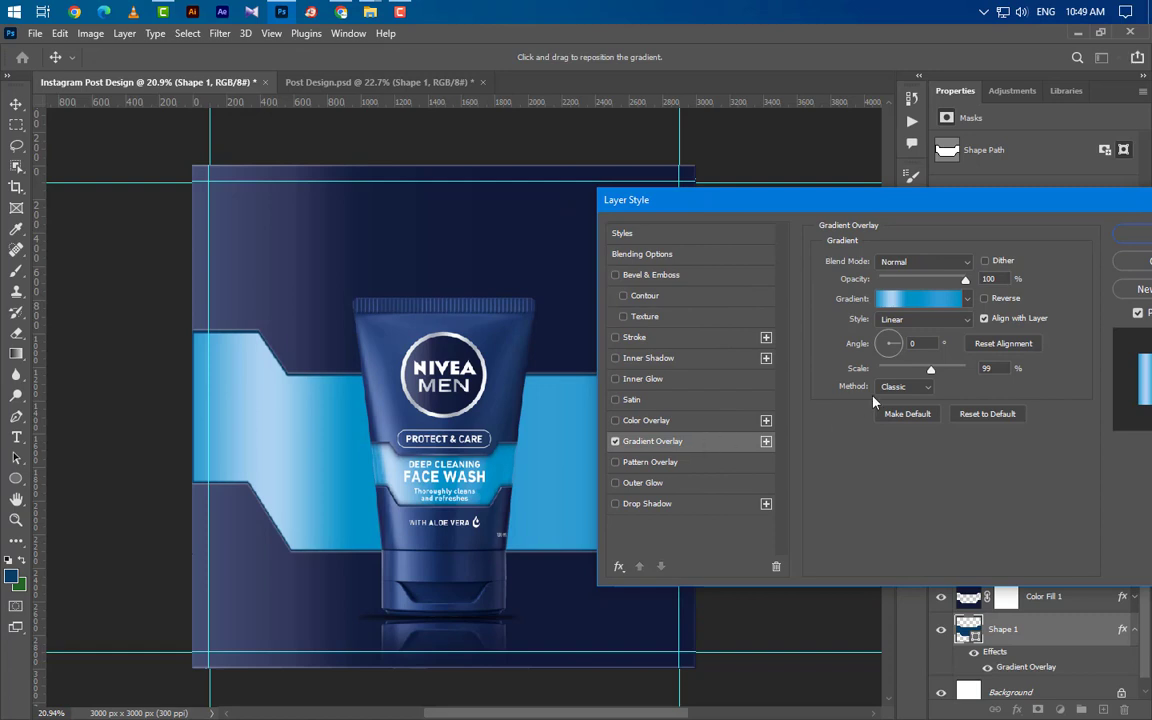
Step: Check the color codes of the first two stops in Shape 1's overlay gradient
{"action": "left_click", "coordinate": [918, 300]}
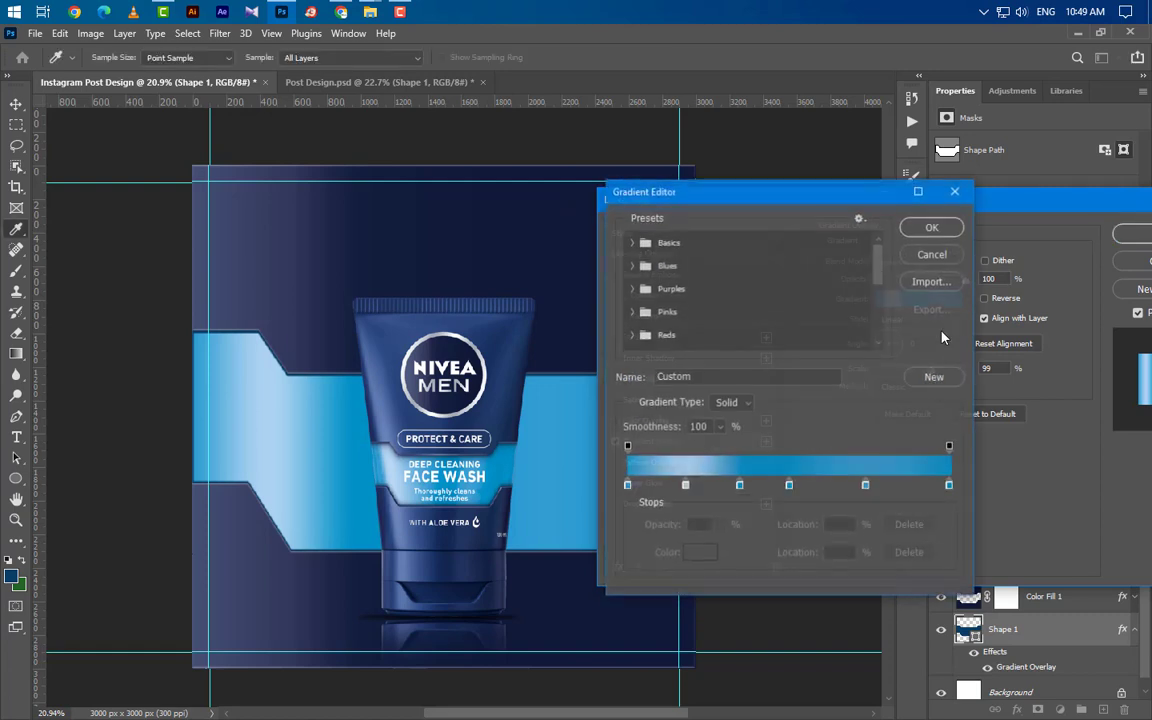
{"action": "double_click", "coordinate": [627, 487]}
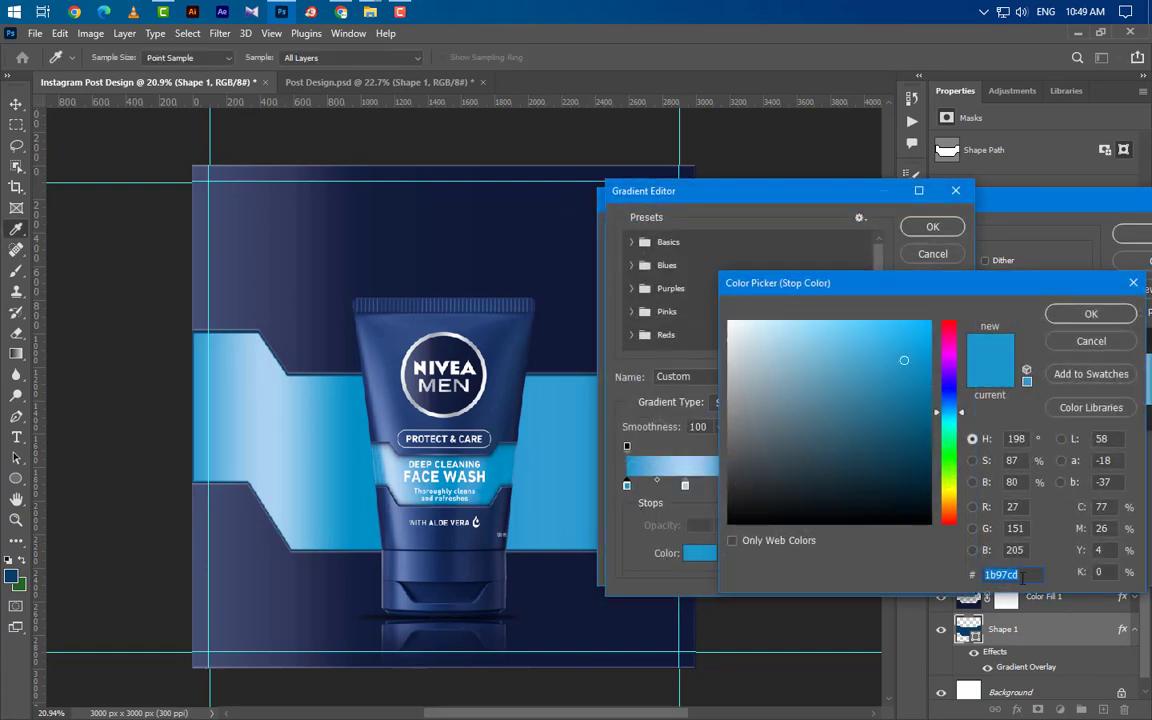
{"action": "left_click", "coordinate": [1090, 314]}
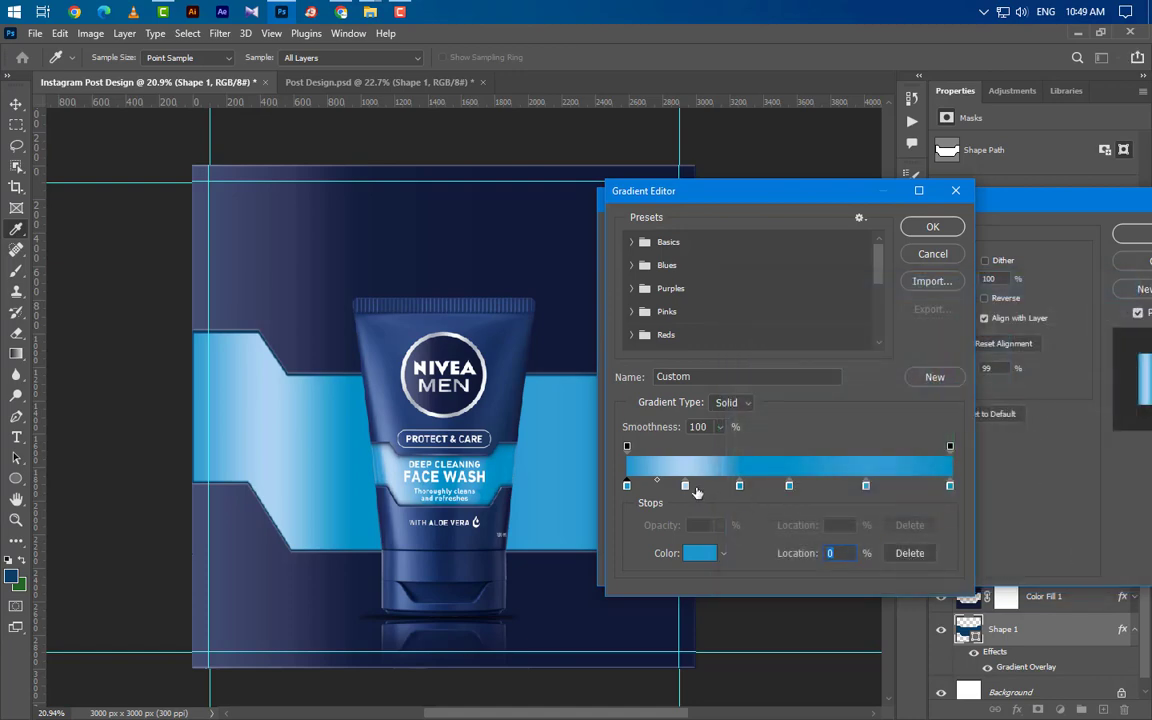
{"action": "left_click", "coordinate": [685, 486]}
{"action": "double_click", "coordinate": [685, 486]}
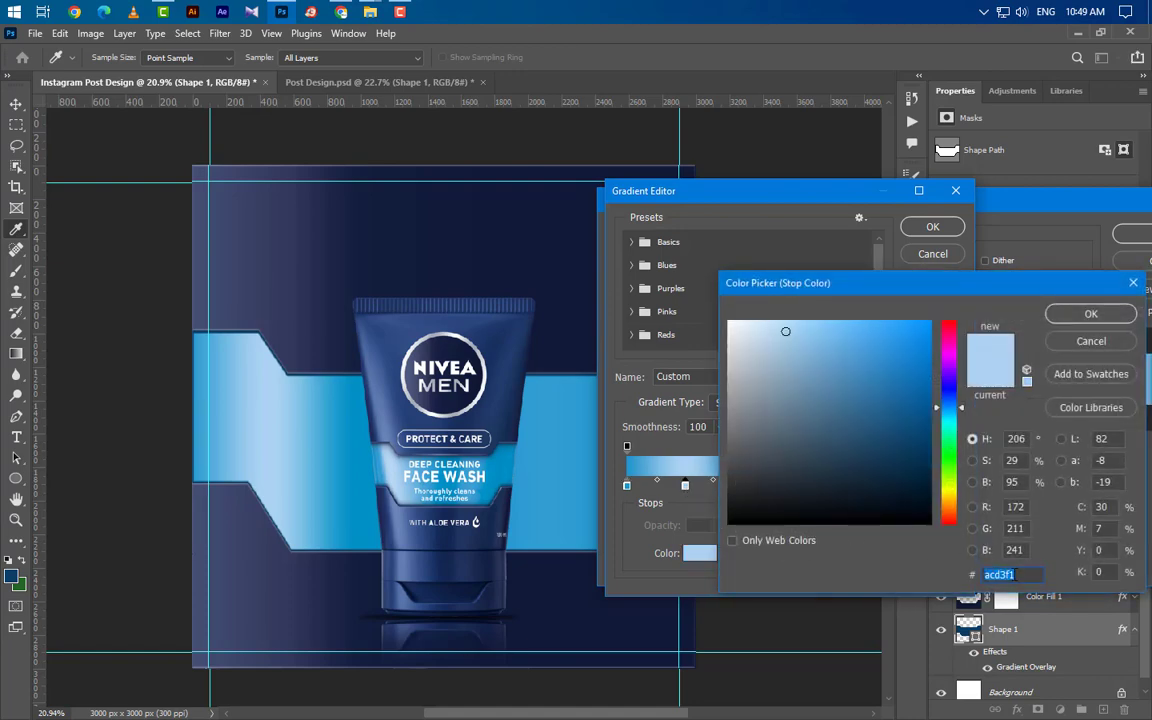
{"action": "left_click", "coordinate": [1077, 318]}
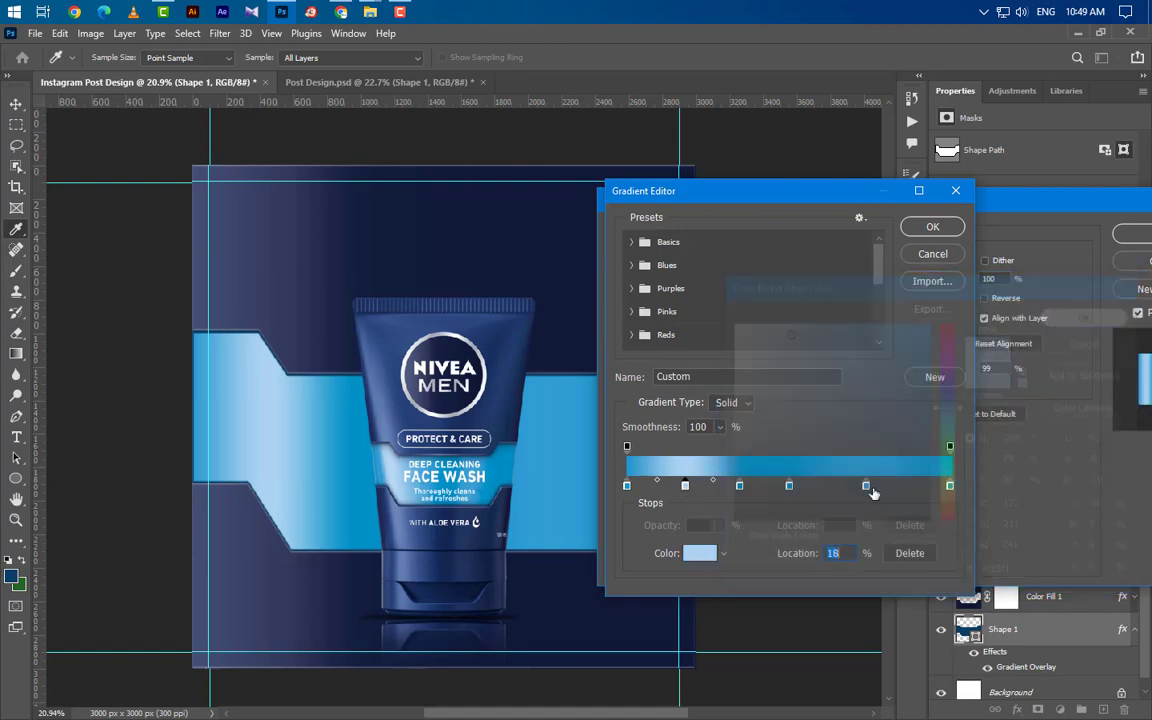
Step: Check the color codes of the third and fourth stops in Shape 1's gradient
{"action": "double_click", "coordinate": [739, 486]}
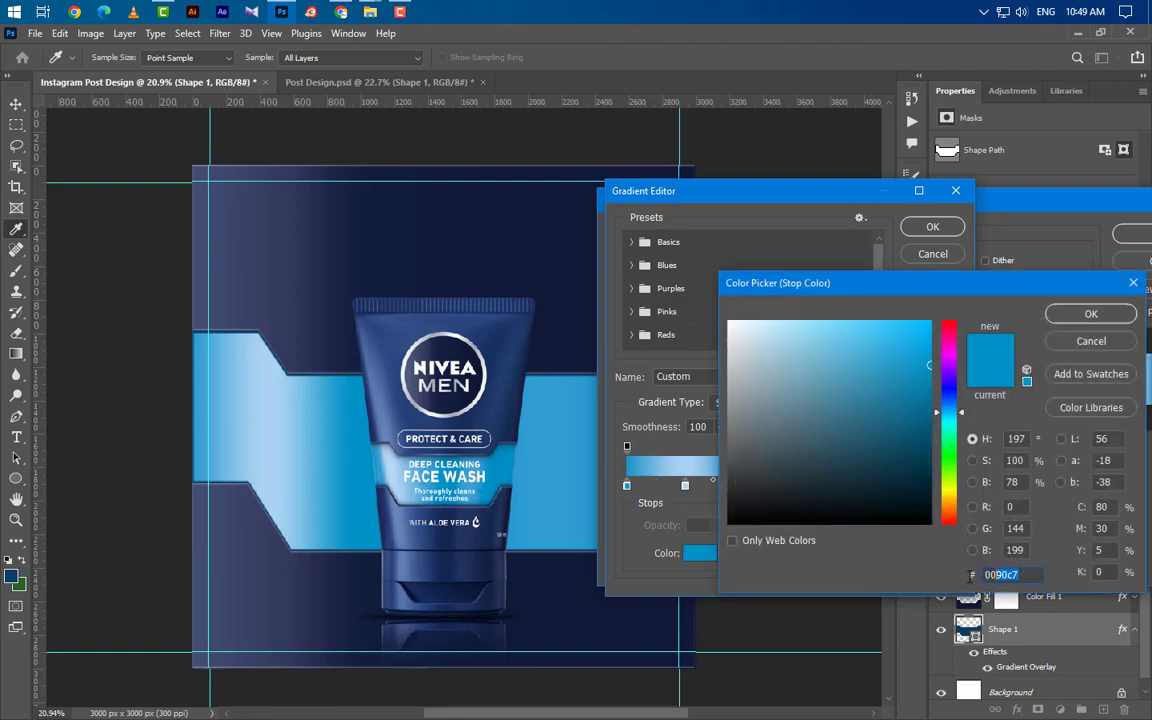
{"action": "left_click", "coordinate": [1090, 314]}
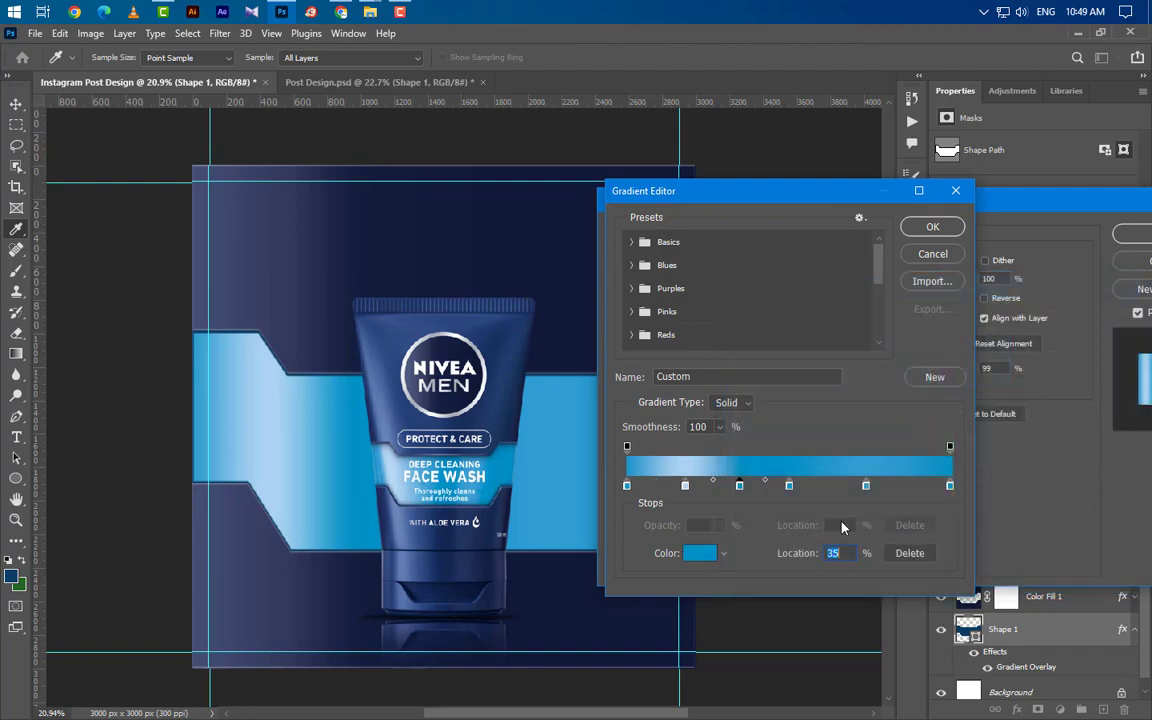
{"action": "double_click", "coordinate": [790, 487]}
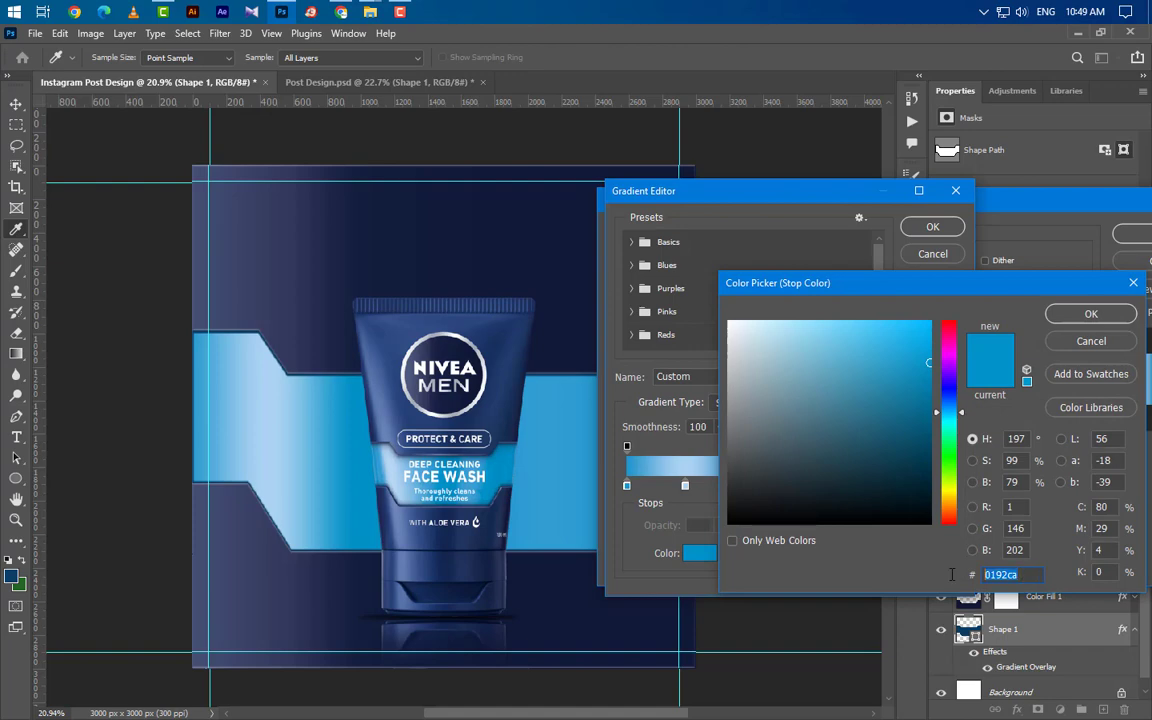
{"action": "left_click", "coordinate": [1068, 342]}
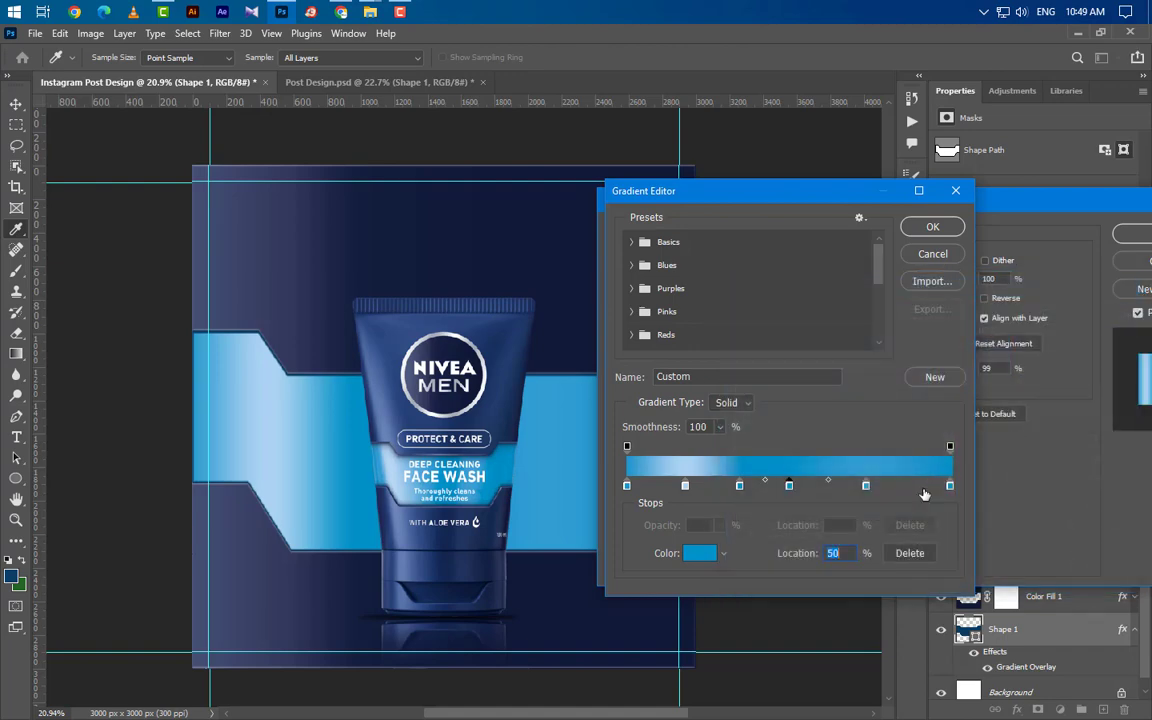
Step: Check the color codes of the last two stops in Shape 1's gradient and accept the gradient
{"action": "double_click", "coordinate": [865, 487]}
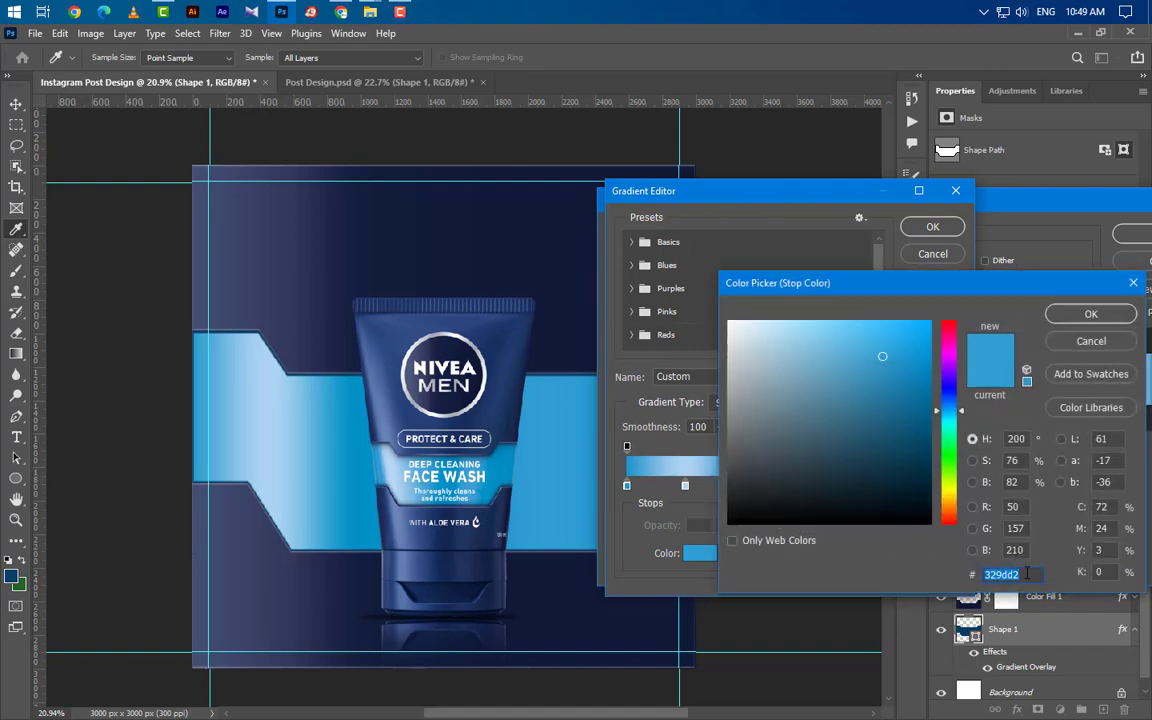
{"action": "left_click", "coordinate": [1090, 314]}
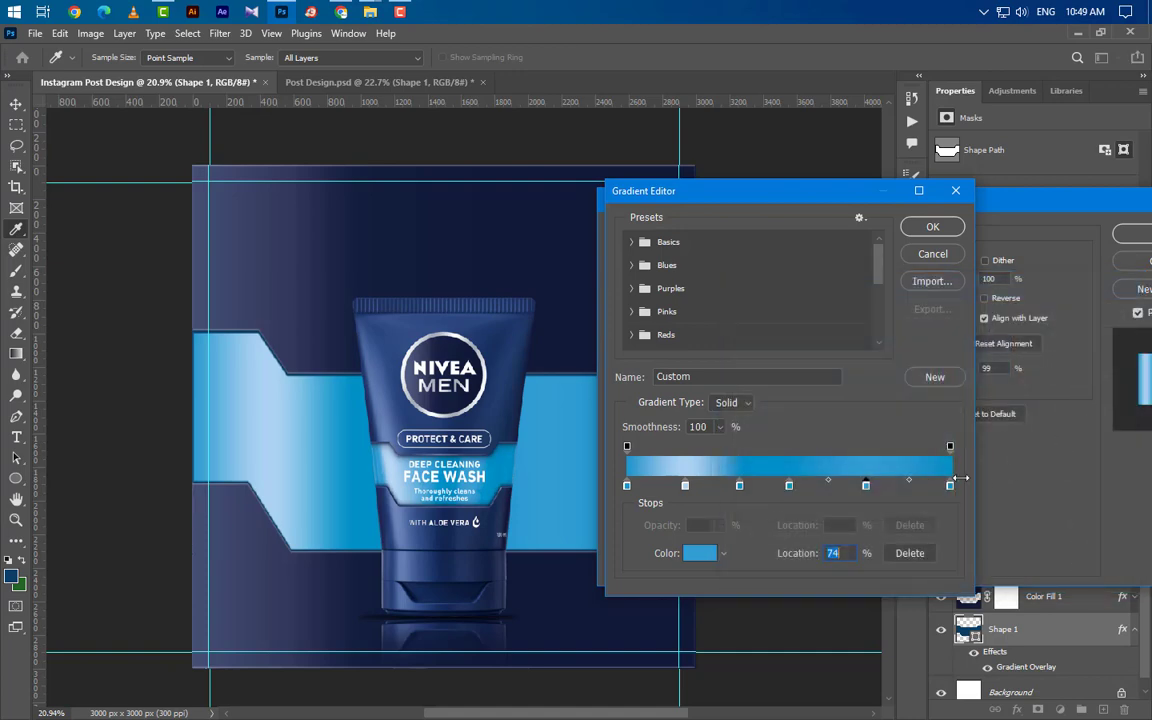
{"action": "left_click", "coordinate": [950, 487]}
{"action": "double_click", "coordinate": [950, 487]}
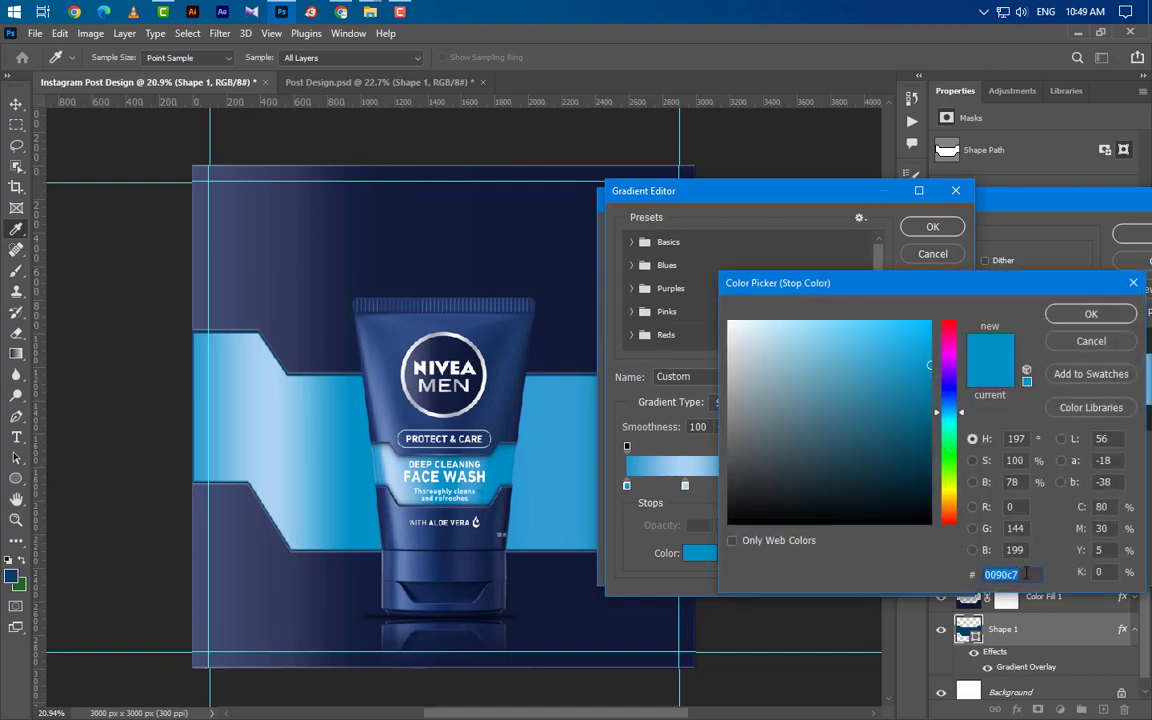
{"action": "left_click", "coordinate": [1090, 314]}
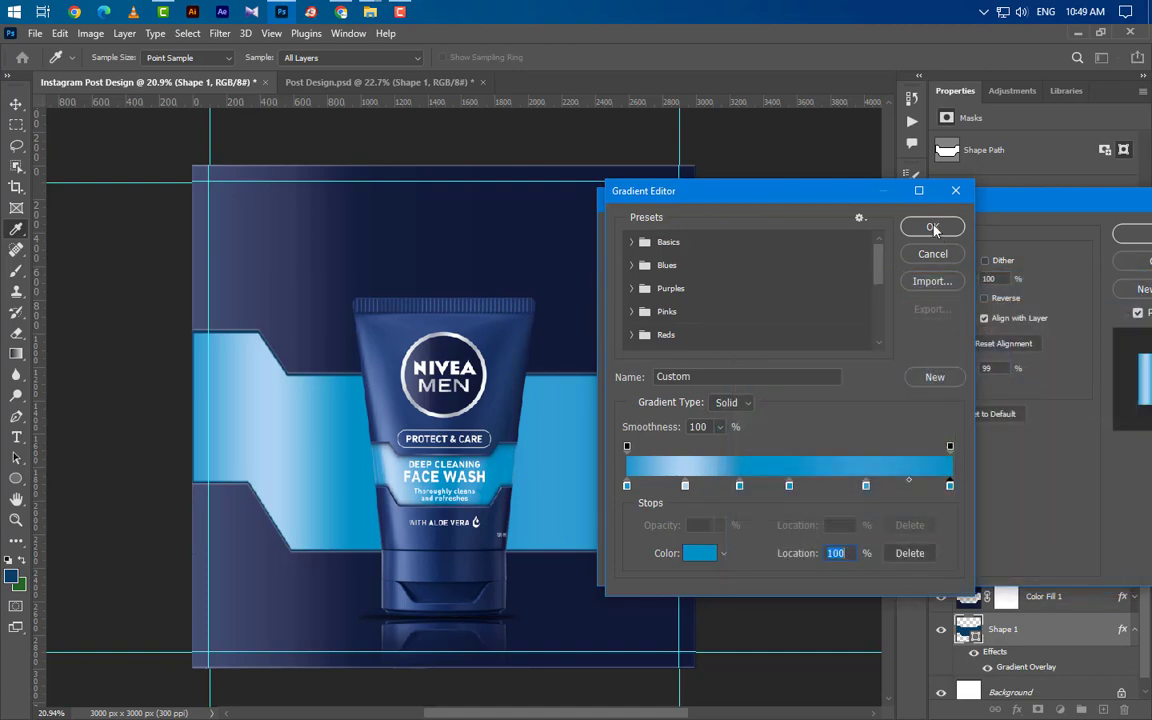
{"action": "left_click", "coordinate": [932, 226]}
Step: Check the overlay's opacity, angle and scale, and apply the layer style to Shape 1
{"action": "left_click", "coordinate": [993, 279]}
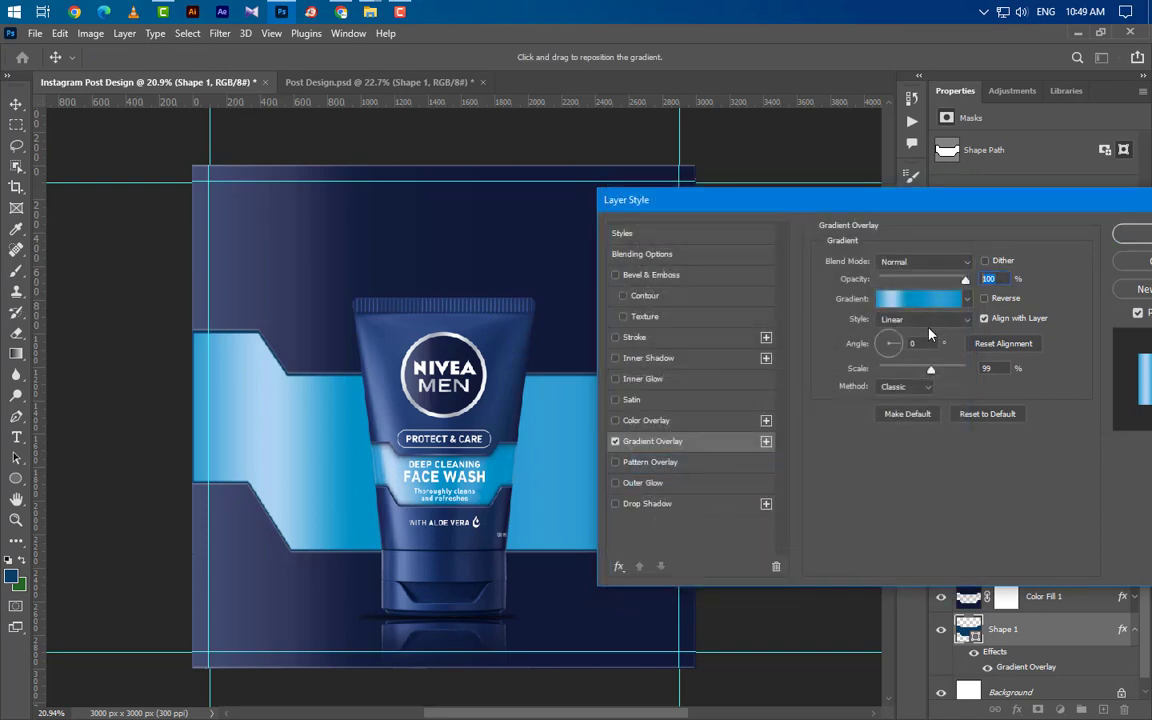
{"action": "left_click", "coordinate": [911, 343]}
{"action": "left_click", "coordinate": [987, 369]}
{"action": "left_click", "coordinate": [1139, 236]}
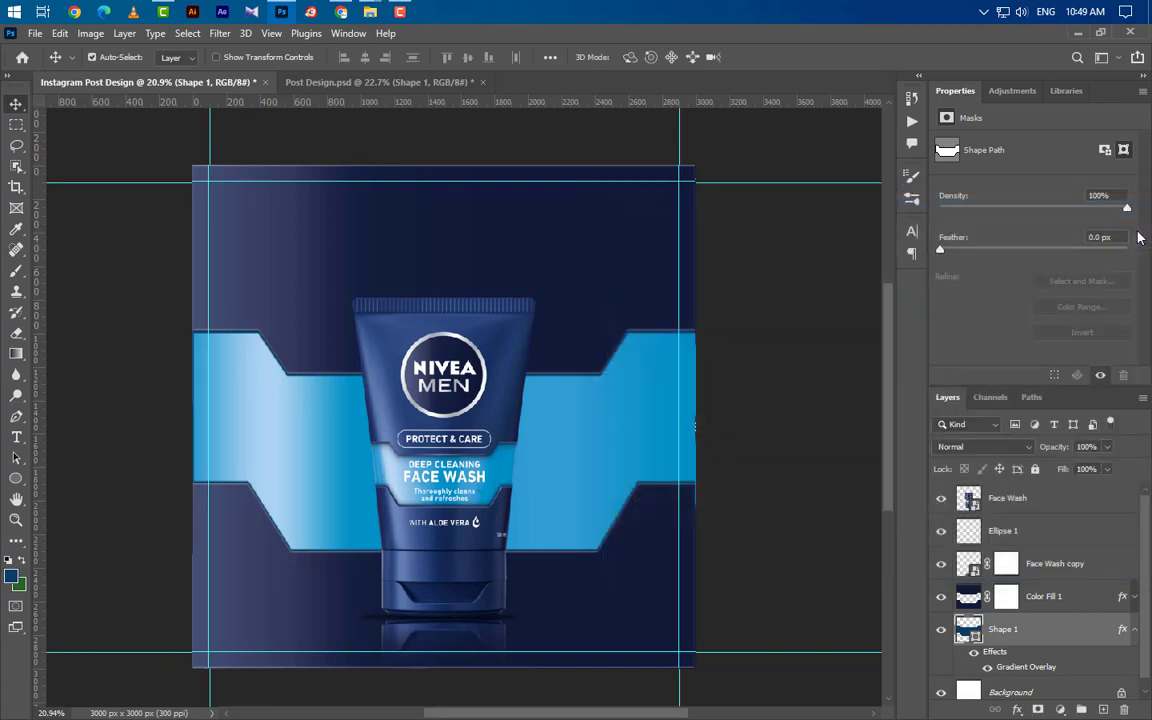
Step: Draw a rectangle about 733 × 169 px on a new layer above Face Wash, just below the upper guide over the tube
{"action": "scroll", "coordinate": [440, 295], "scroll_direction": "up", "scroll_amount": 5}
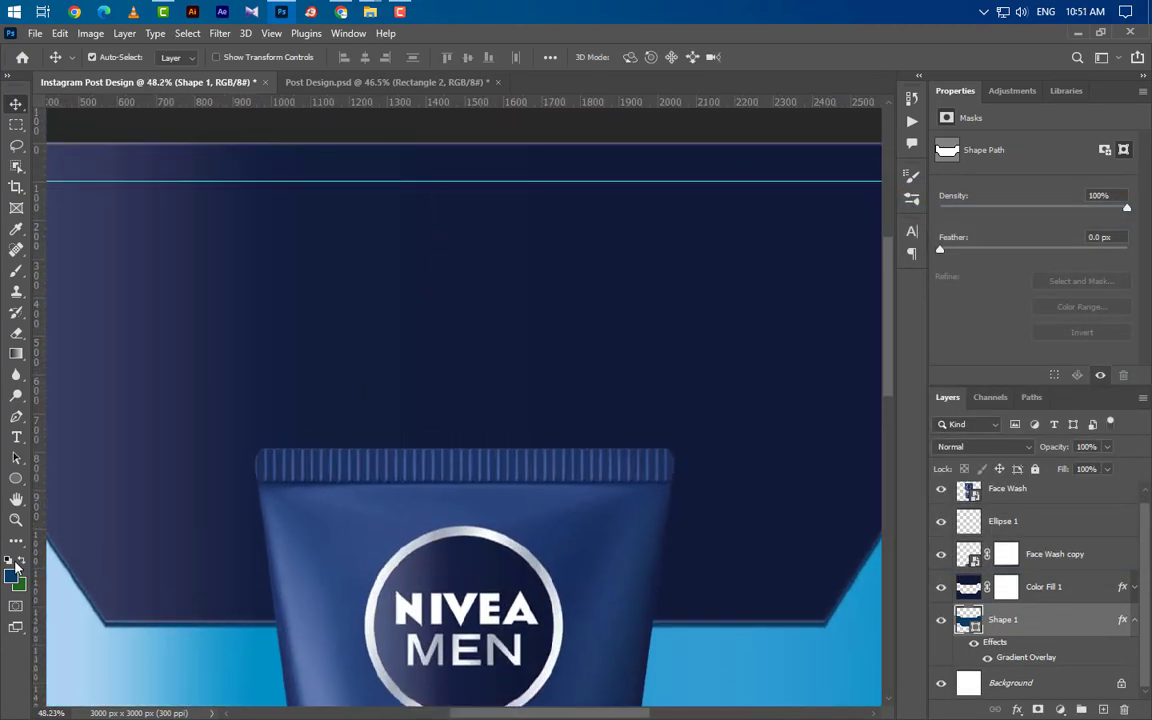
{"action": "left_click", "coordinate": [16, 480]}
{"action": "right_click", "coordinate": [16, 480]}
{"action": "left_click", "coordinate": [80, 478]}
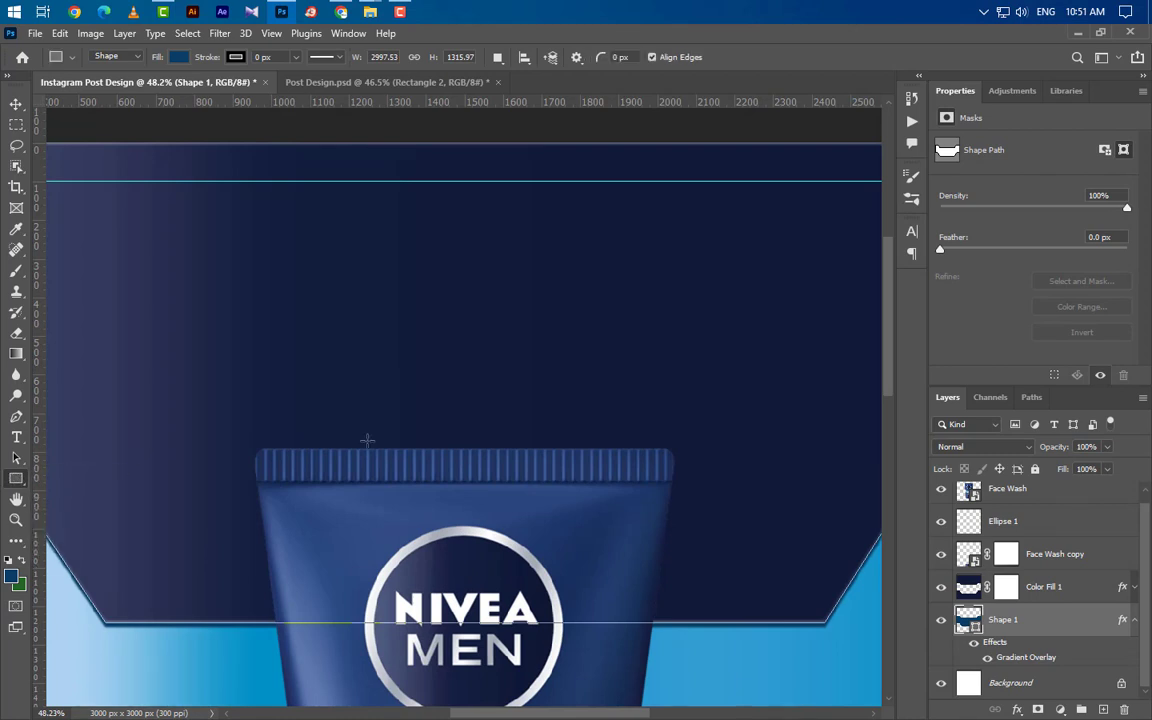
{"action": "left_click", "coordinate": [1065, 492]}
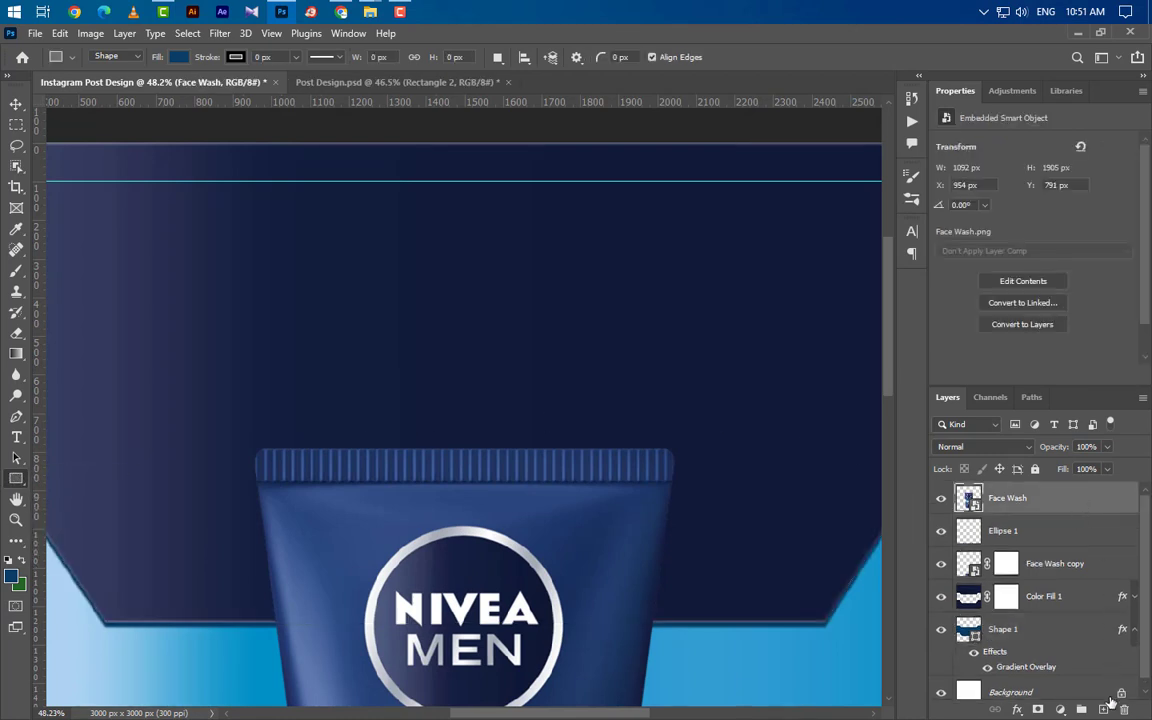
{"action": "left_click", "coordinate": [1104, 709]}
{"action": "left_click_drag", "start_coordinate": [333, 195], "coordinate": [617, 261]}
Step: Resize the new rectangle to 666 × 123 px and round all its corners to 61.5 px
{"action": "double_click", "coordinate": [988, 162]}
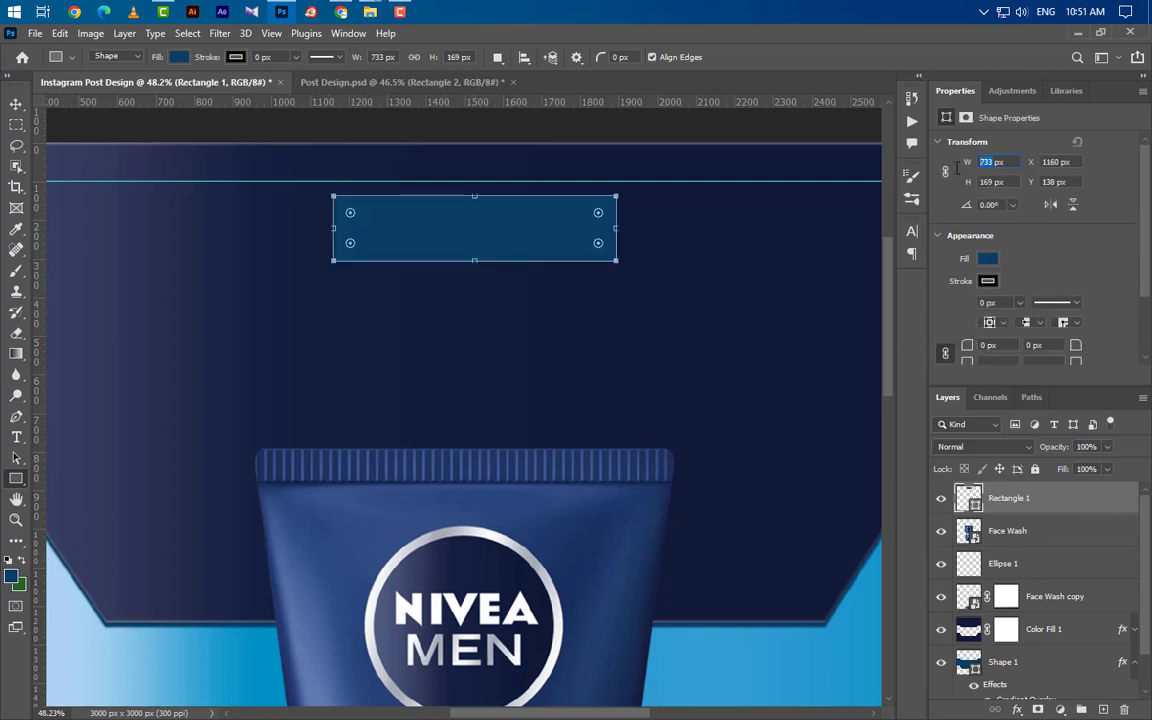
{"action": "type", "text": "666"}
{"action": "key", "text": "Tab"}
{"action": "type", "text": "123"}
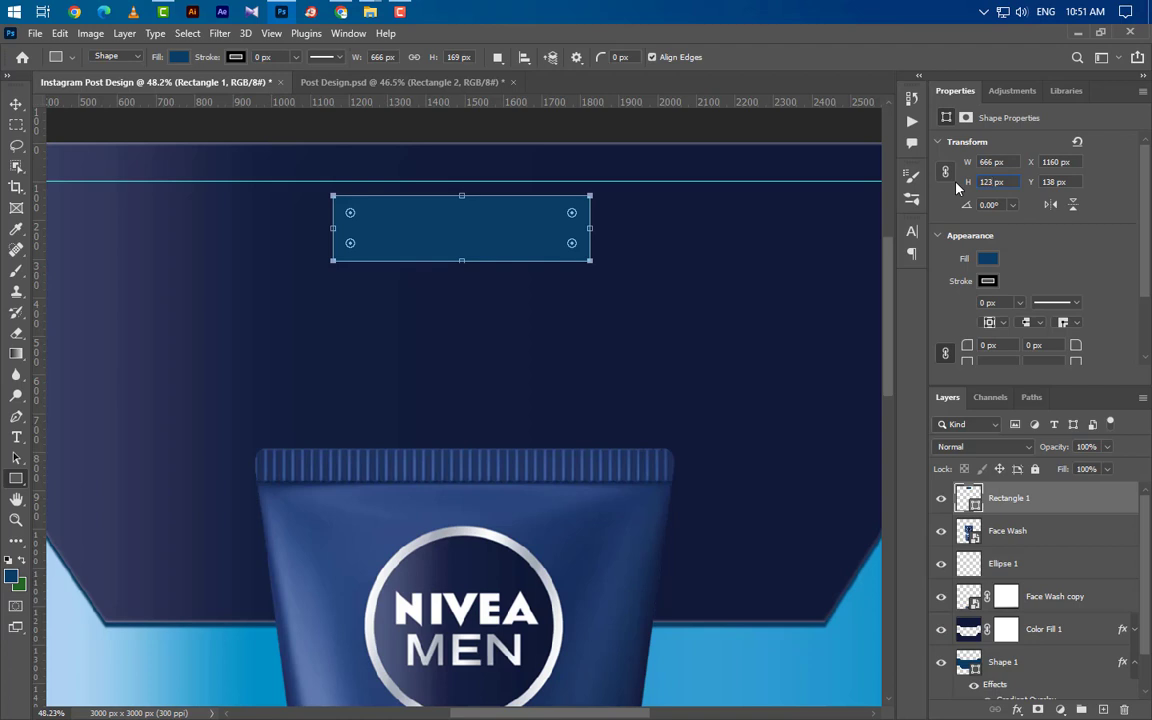
{"action": "key", "text": "Return"}
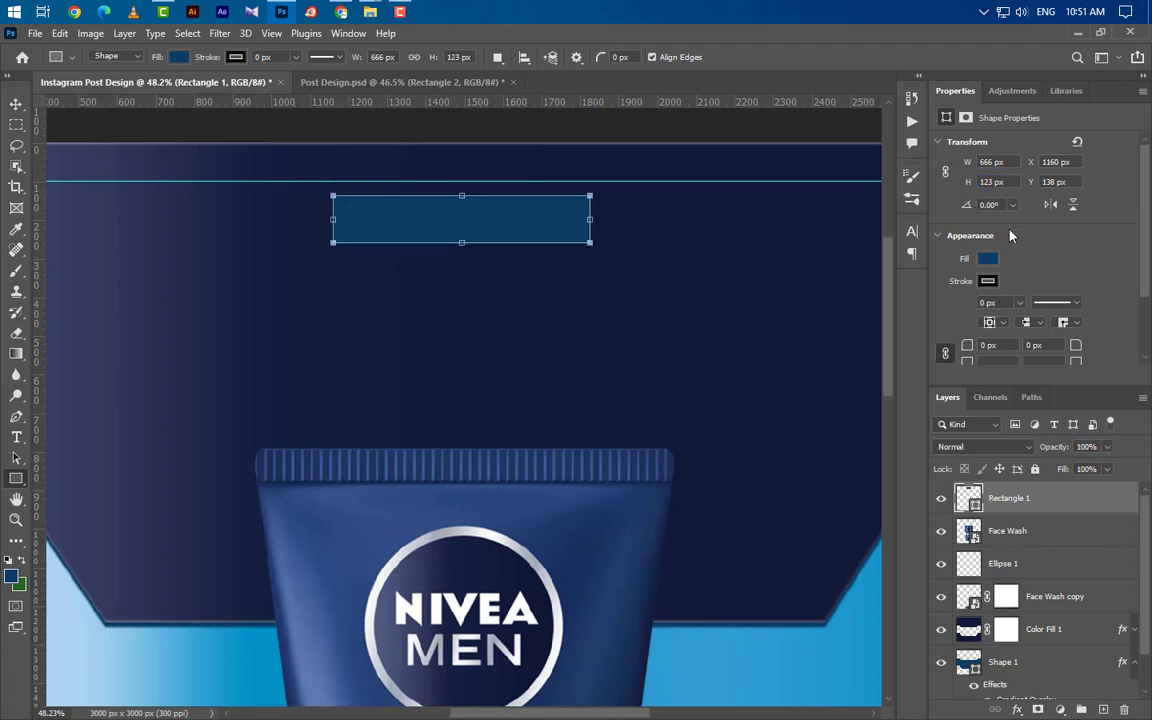
{"action": "scroll", "coordinate": [1039, 267], "scroll_direction": "down", "scroll_amount": 3}
{"action": "left_click_drag", "start_coordinate": [966, 294], "coordinate": [1148, 297]}
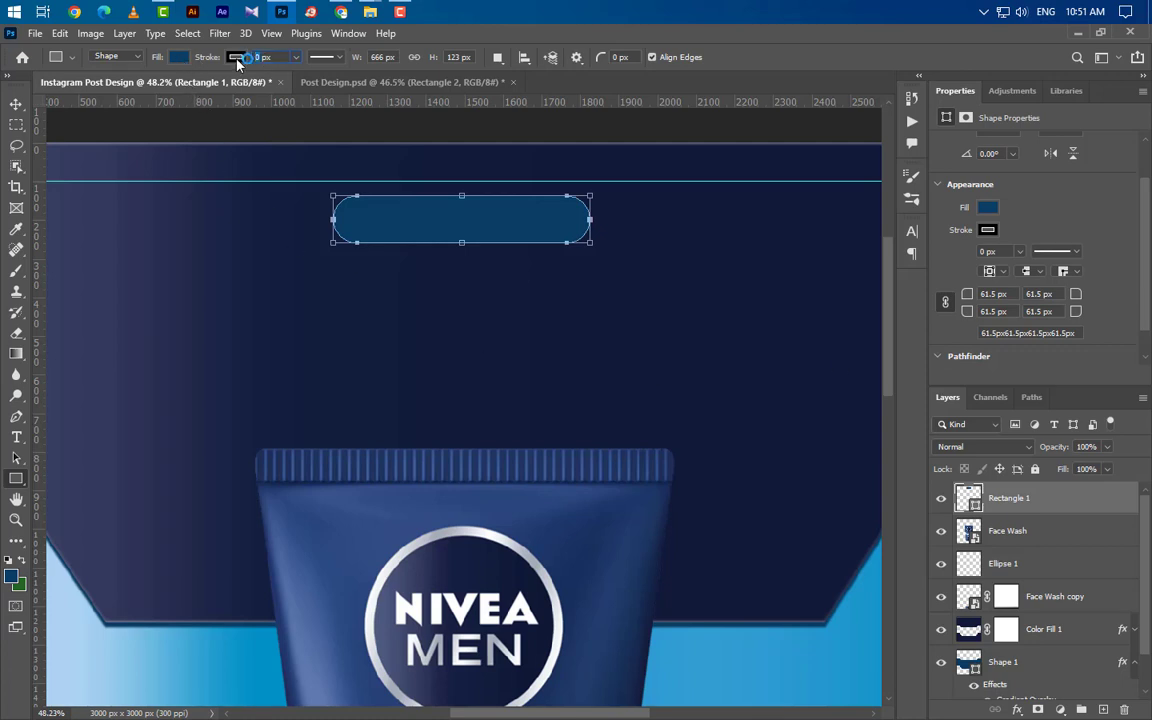
Step: Give the rounded rectangle a 5 px stroke and remove its fill
{"action": "key", "text": "Return"}
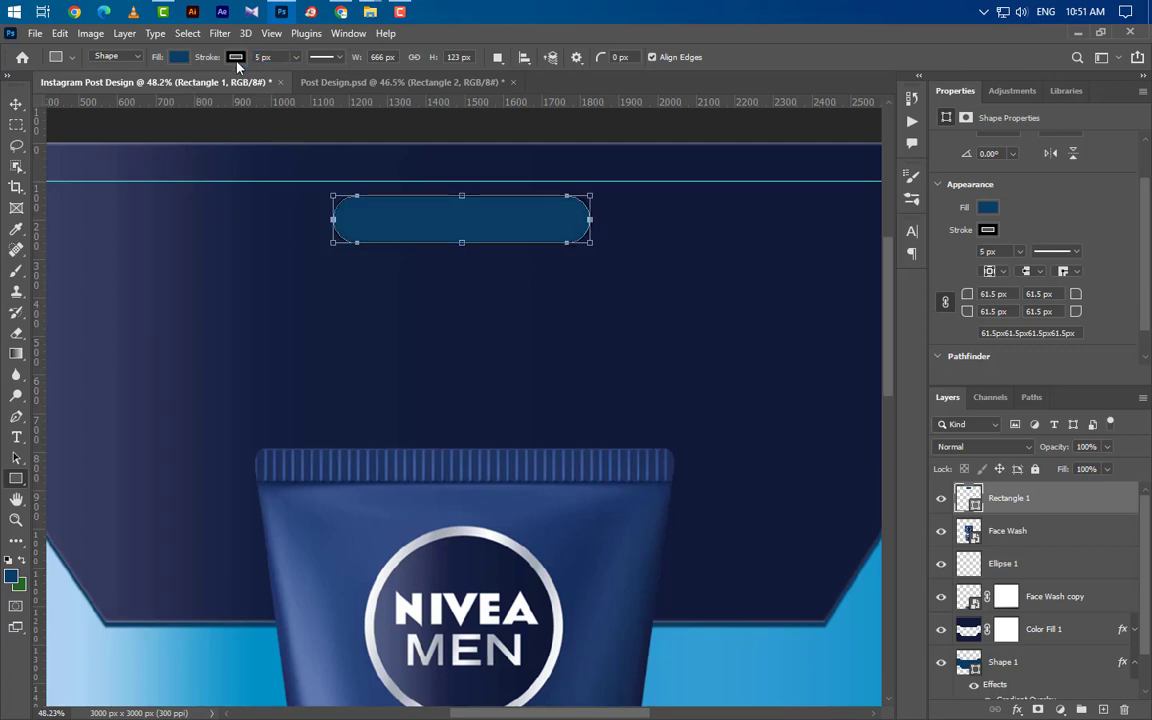
{"action": "left_click", "coordinate": [178, 57]}
{"action": "left_click", "coordinate": [86, 89]}
{"action": "left_click", "coordinate": [16, 104]}
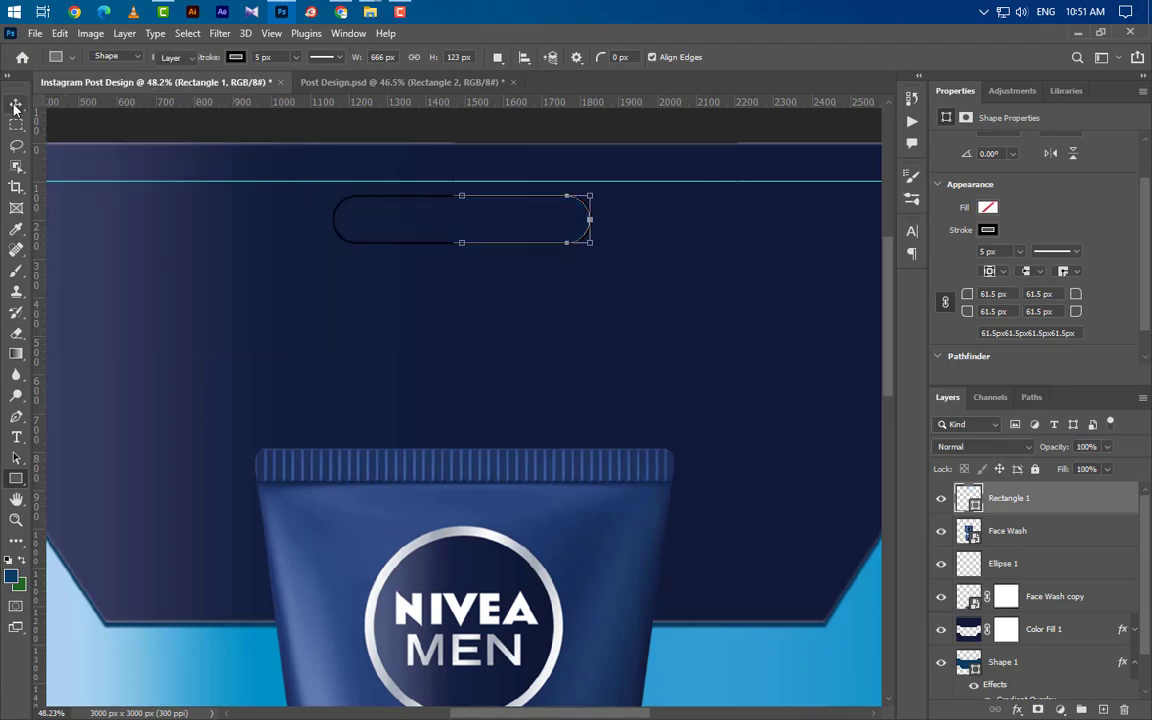
Step: Apply a white (ffffff) Color Overlay at 100% opacity to Rectangle 1's outline
{"action": "double_click", "coordinate": [1097, 513]}
{"action": "left_click", "coordinate": [604, 422]}
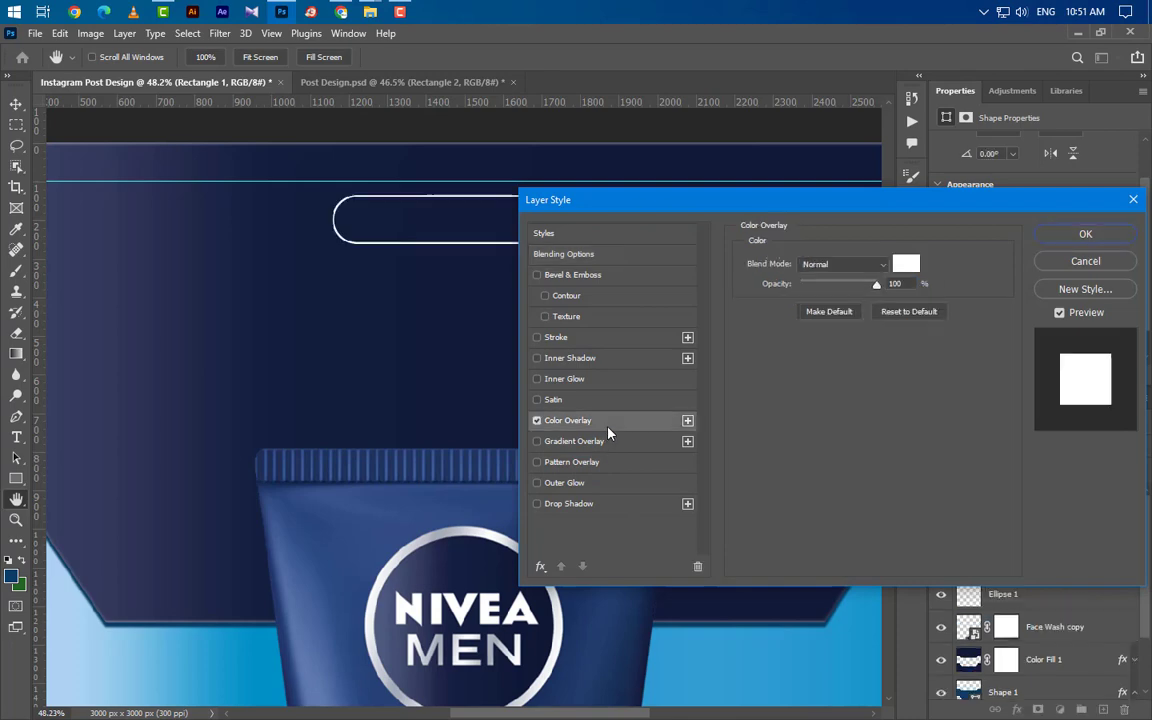
{"action": "left_click", "coordinate": [906, 263]}
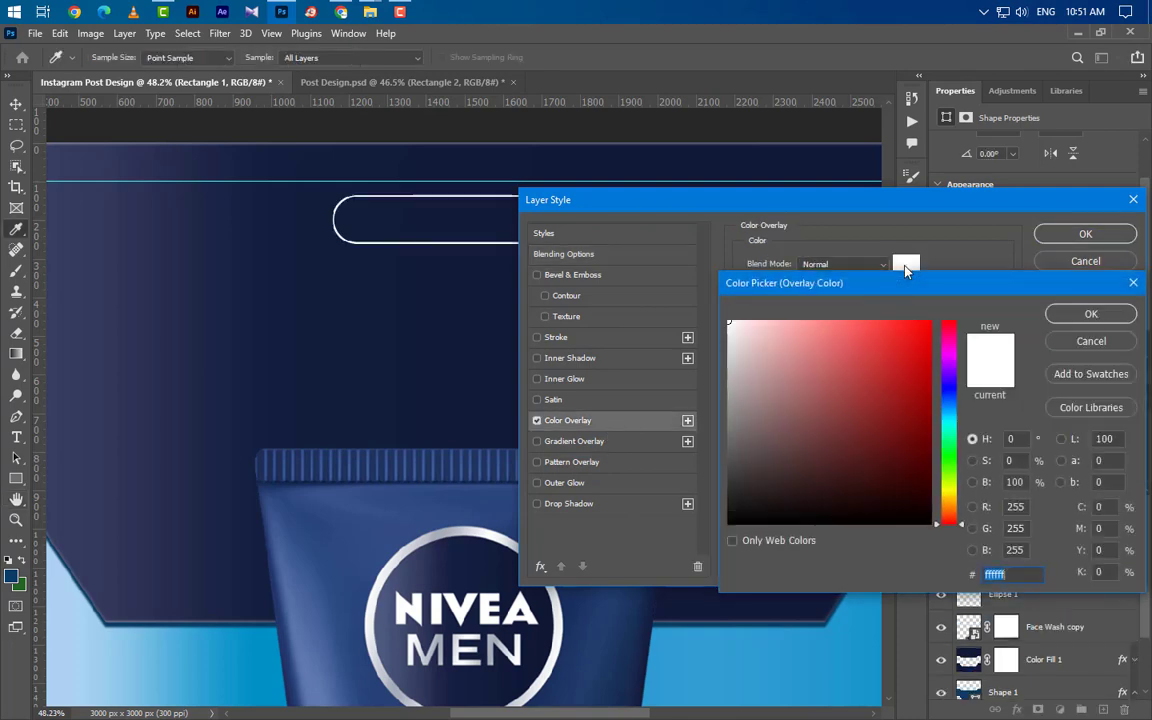
{"action": "left_click", "coordinate": [1095, 315]}
{"action": "left_click", "coordinate": [1084, 233]}
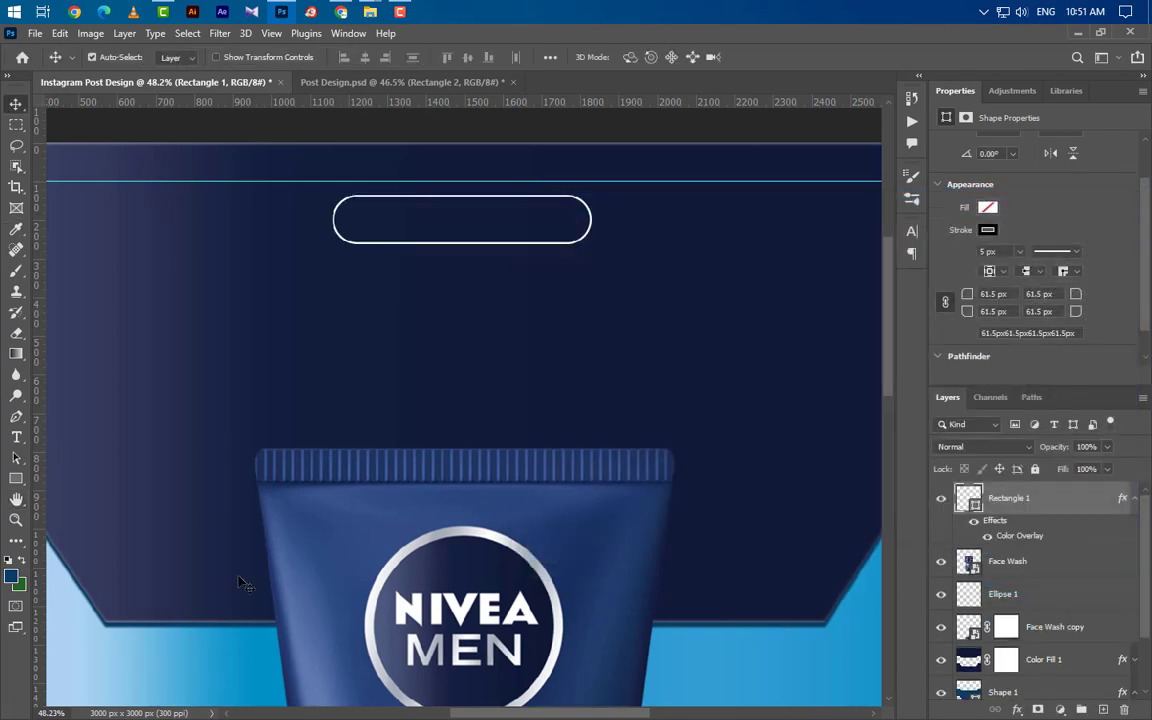
Step: Add the text "PROTECT & CARE" in Poppins Medium on a new layer over the rounded outline
{"action": "left_click", "coordinate": [16, 439]}
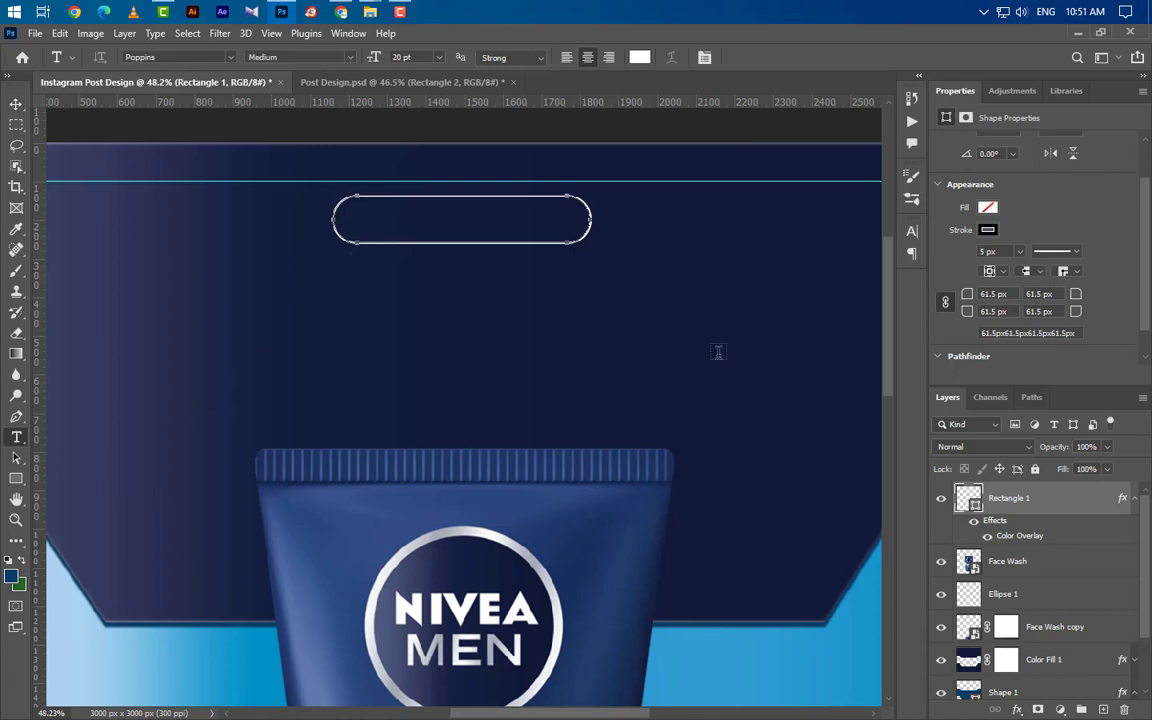
{"action": "key", "text": "ctrl+shift+alt+n"}
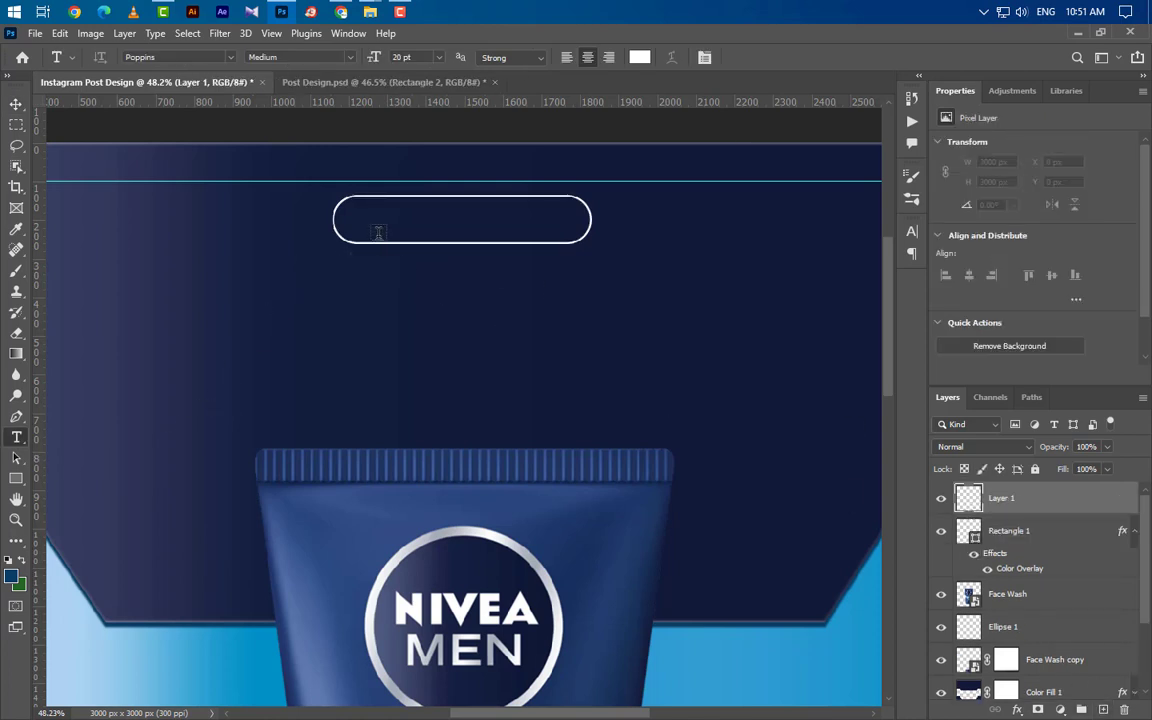
{"action": "left_click", "coordinate": [369, 222]}
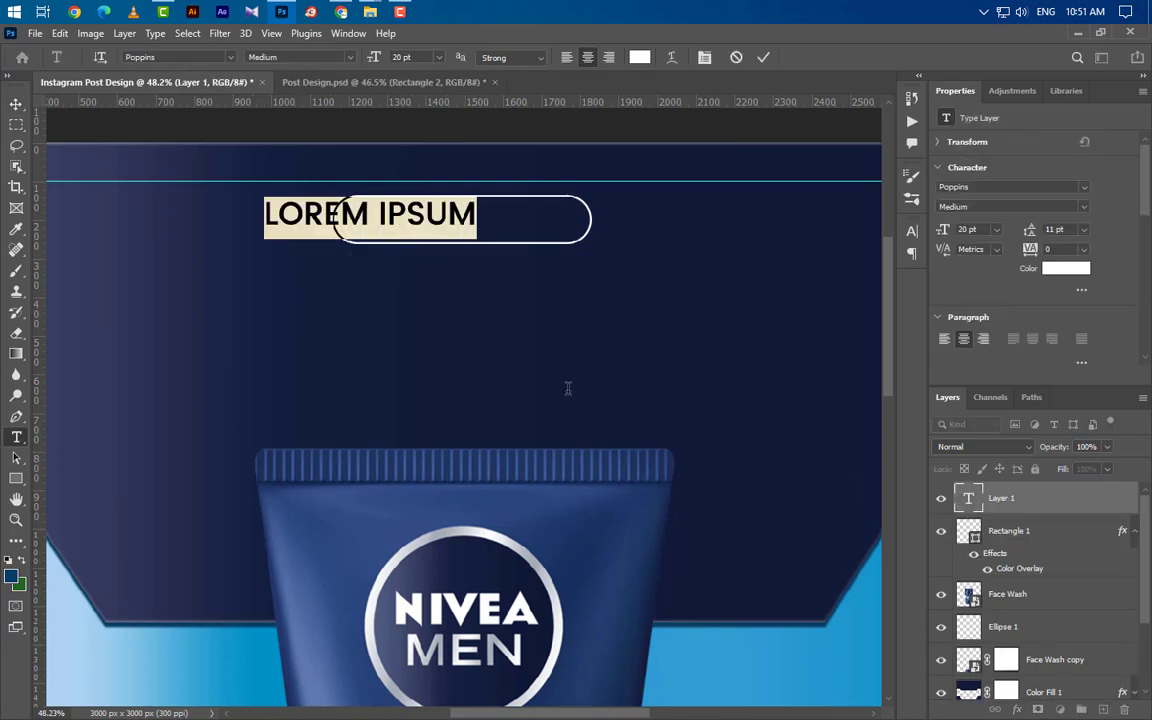
{"action": "type", "text": "PROT"}
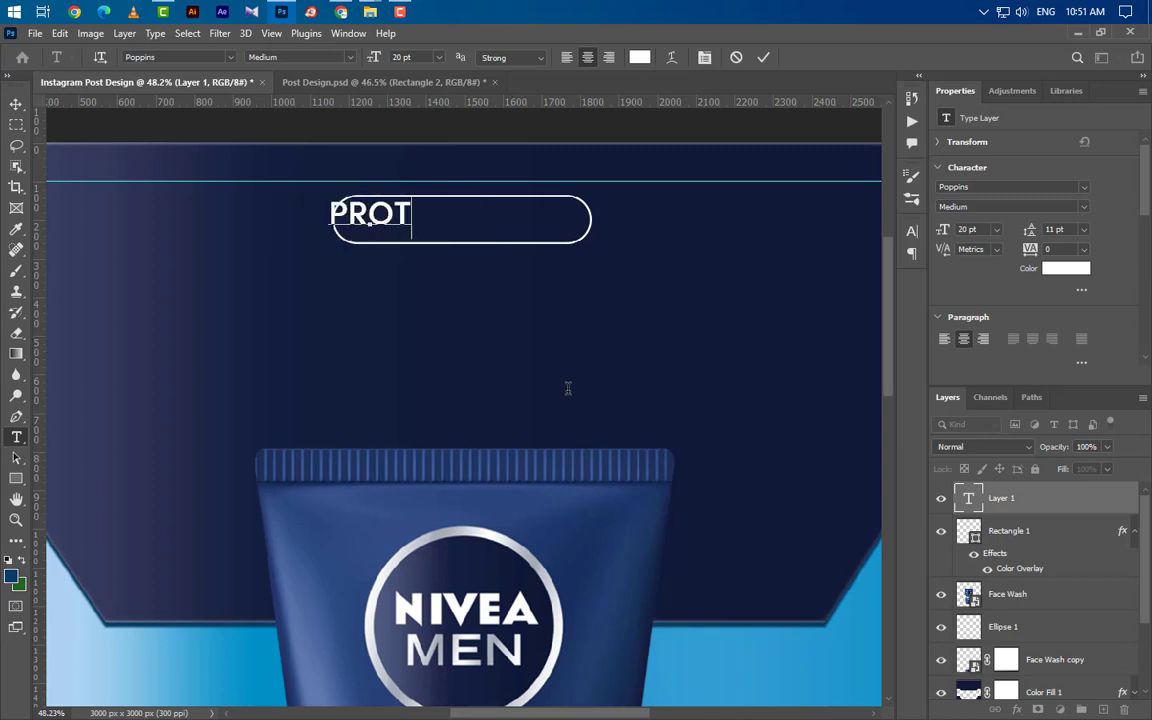
{"action": "type", "text": "ECT & C"}
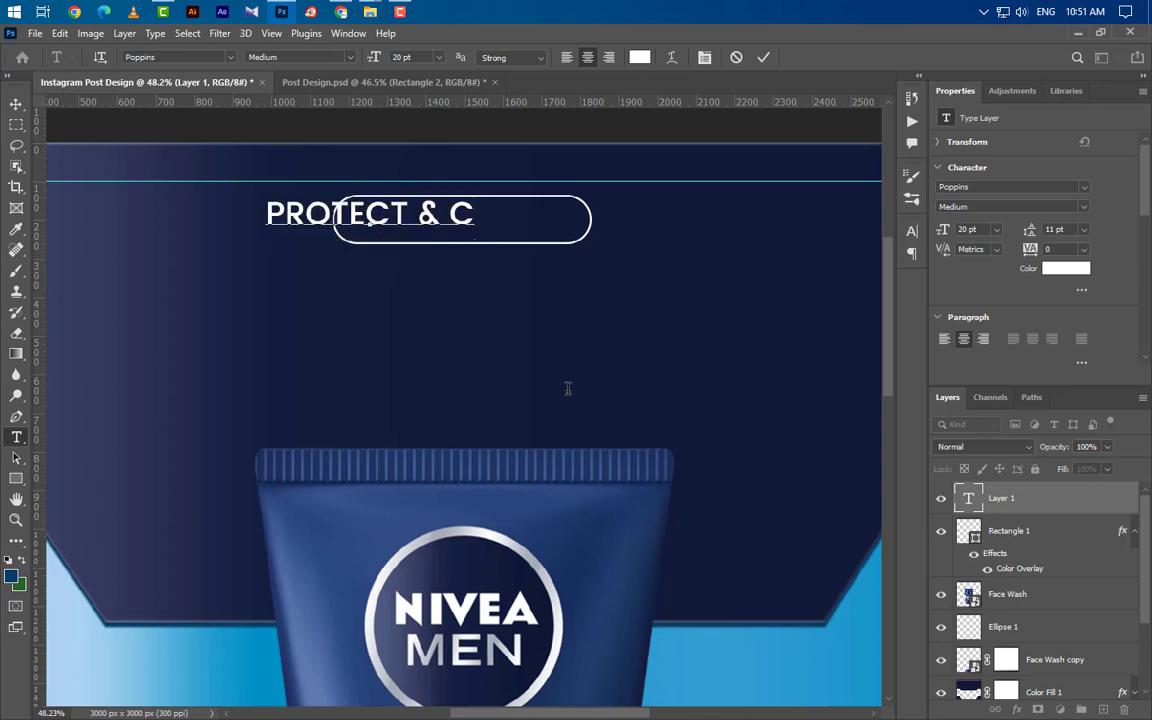
{"action": "type", "text": "ARE"}
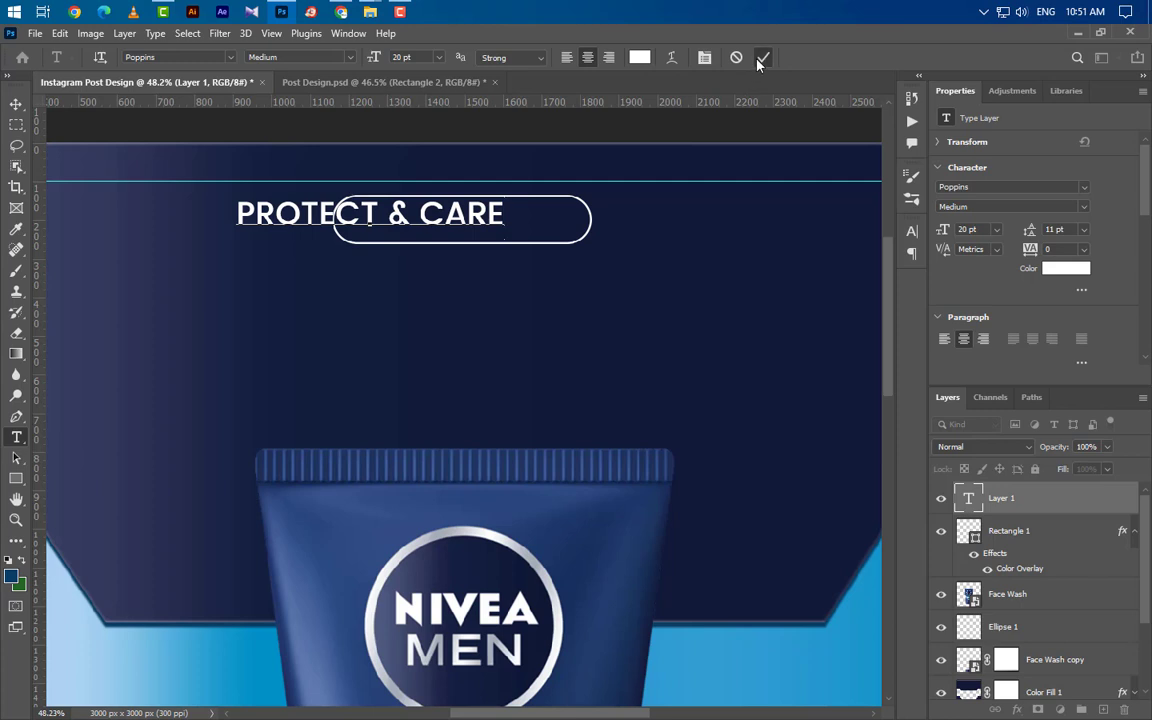
{"action": "key", "text": "ctrl+Return"}
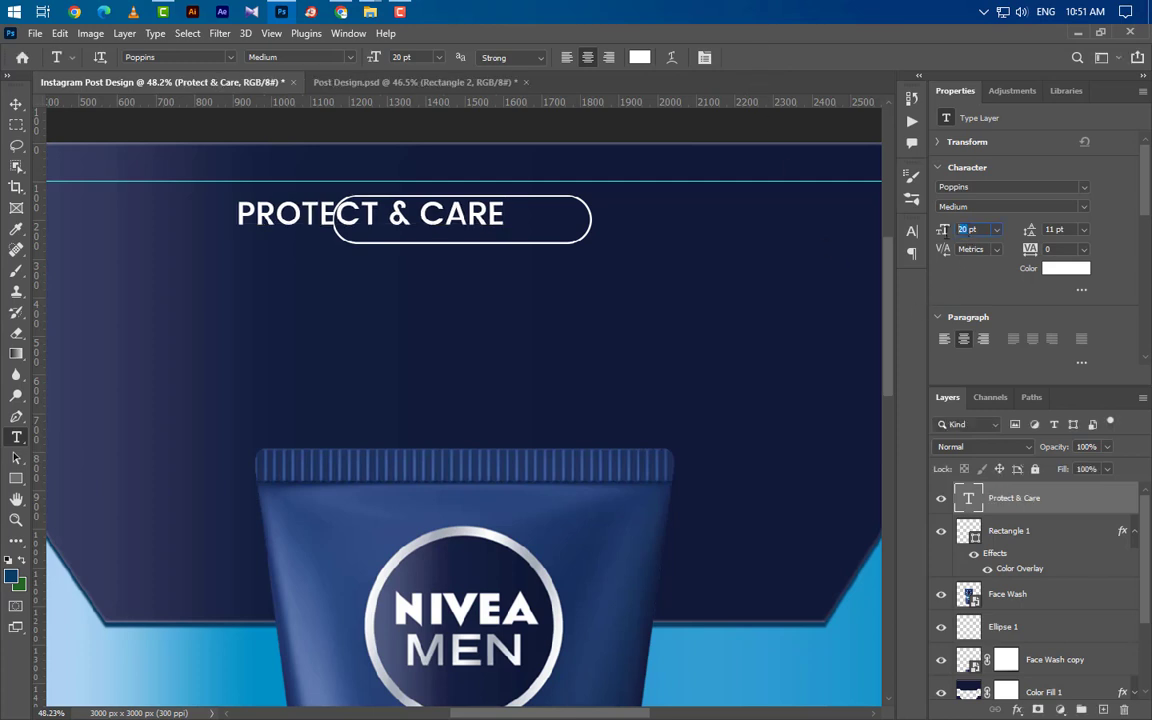
Step: Set the PROTECT & CARE text to 15.75 pt and center it horizontally and vertically within the rounded outline
{"action": "type", "text": "15.75"}
{"action": "key", "text": "Return"}
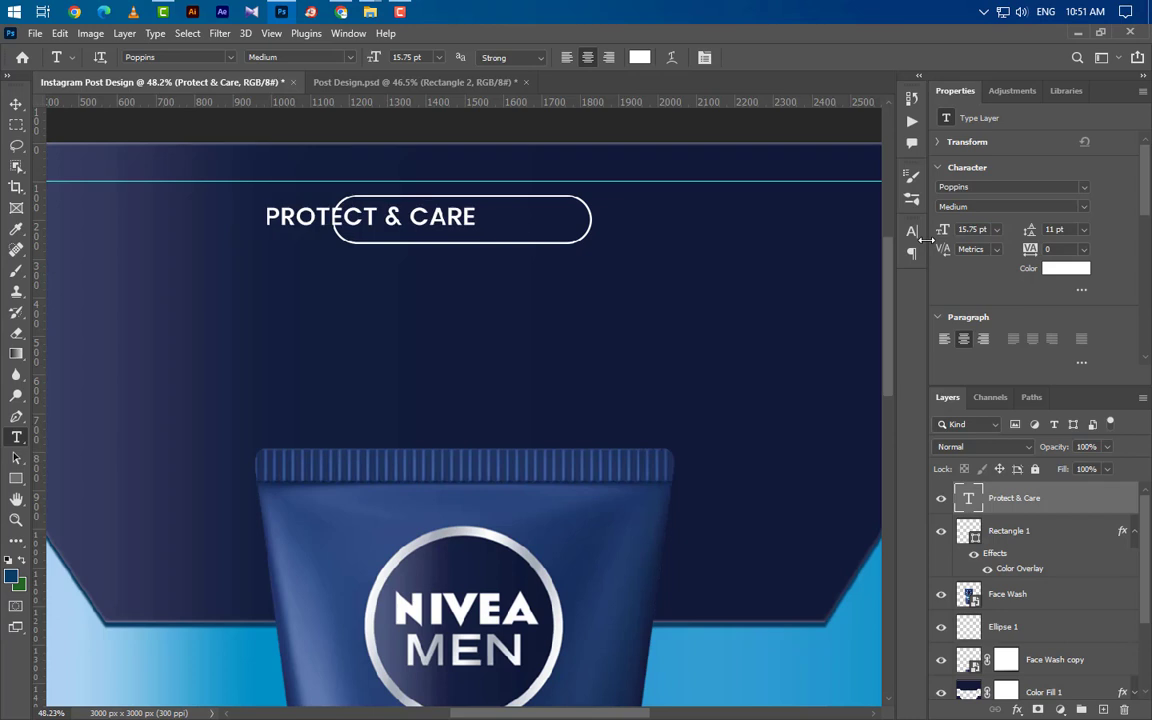
{"action": "left_click", "coordinate": [972, 535], "text": "ctrl"}
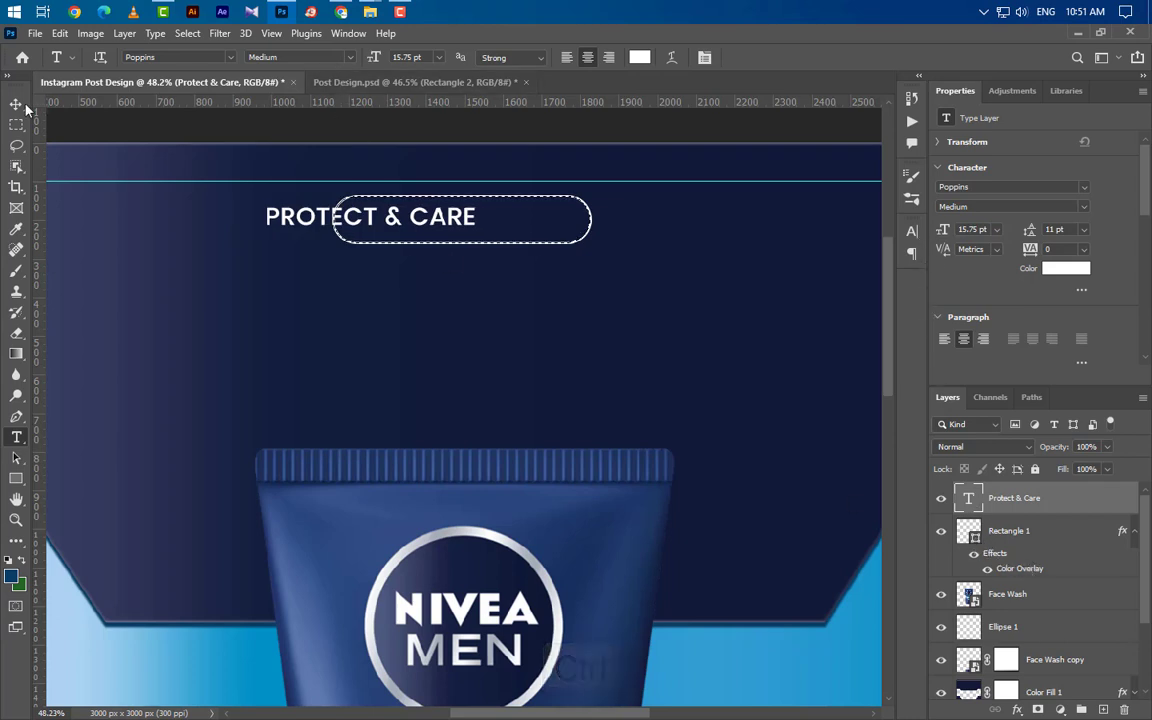
{"action": "left_click", "coordinate": [16, 104]}
{"action": "left_click", "coordinate": [365, 57]}
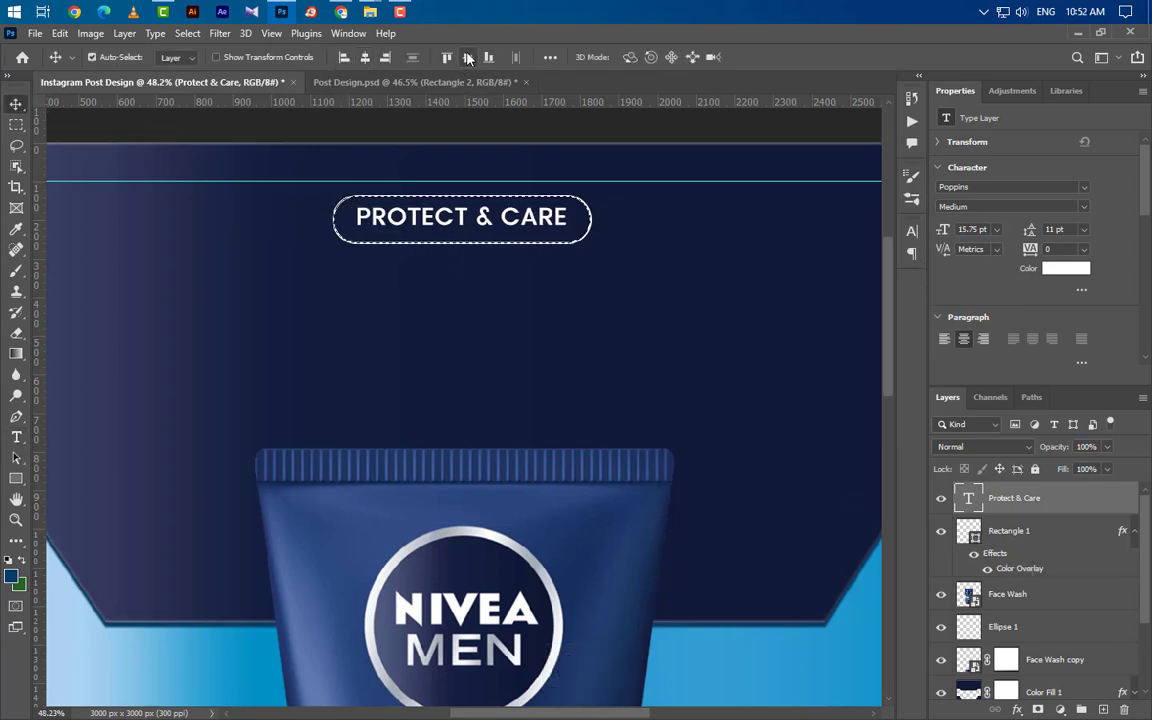
{"action": "left_click", "coordinate": [467, 57]}
{"action": "key", "text": "ctrl+d"}
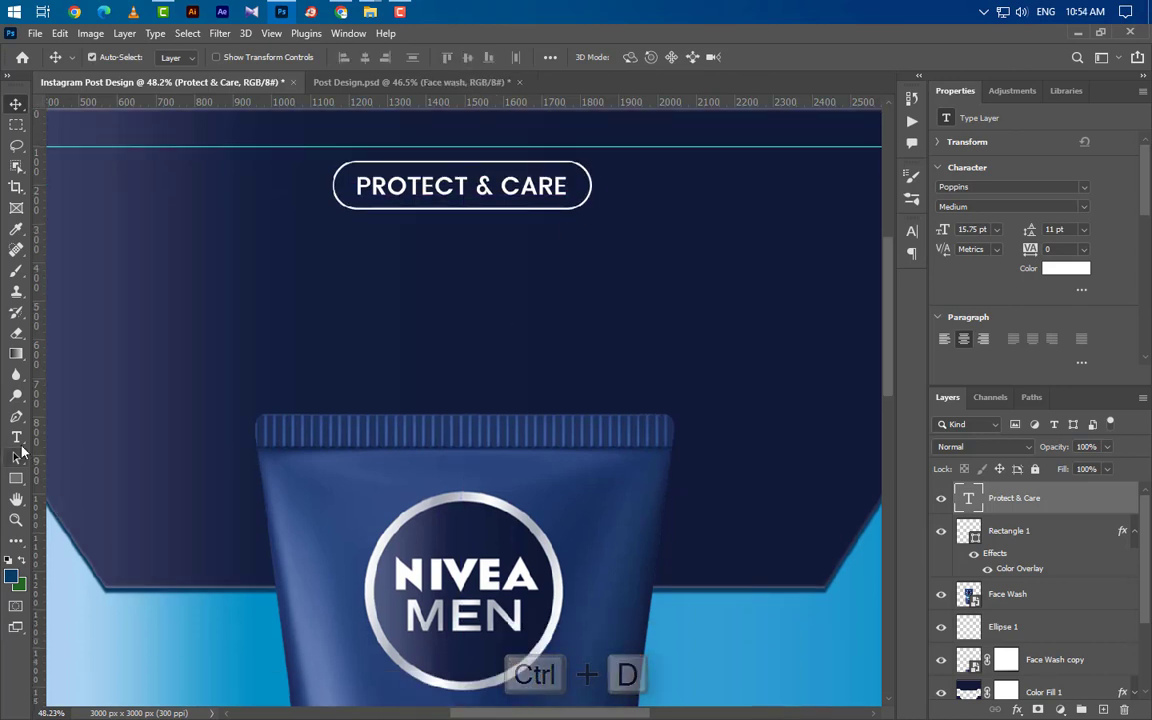
Step: Add a separate text layer reading "FACE WASH" below the rounded outline
{"action": "key", "text": "t"}
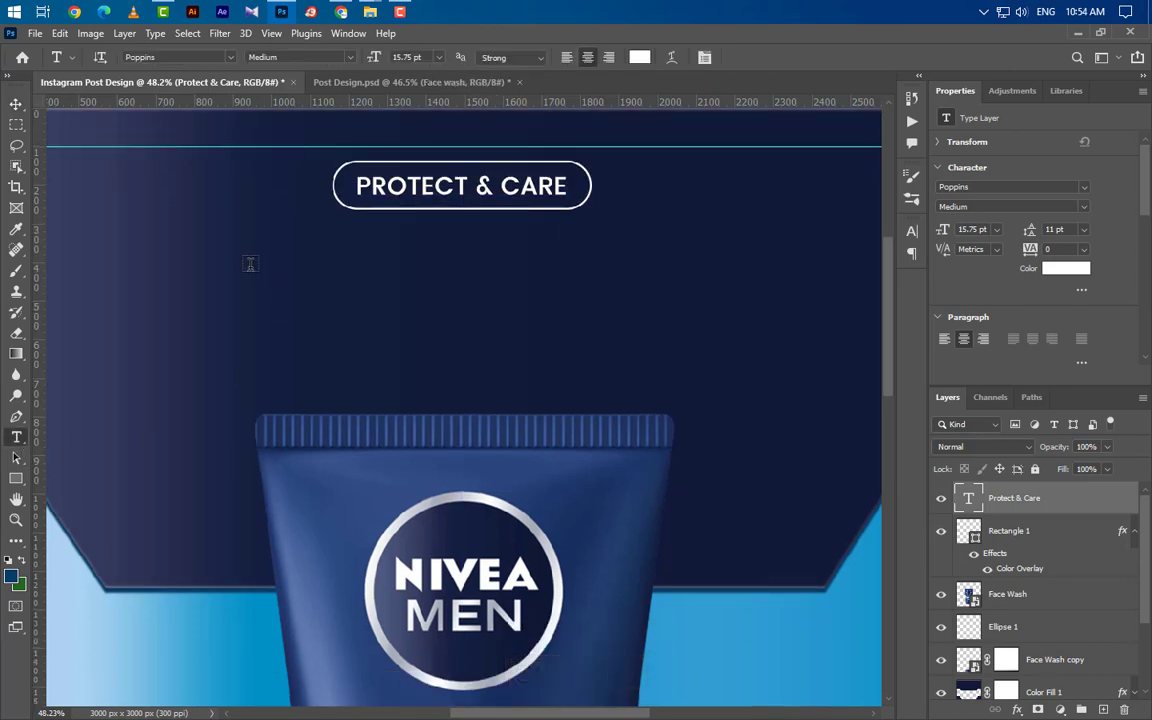
{"action": "left_click", "coordinate": [250, 263]}
{"action": "type", "text": "FACE "}
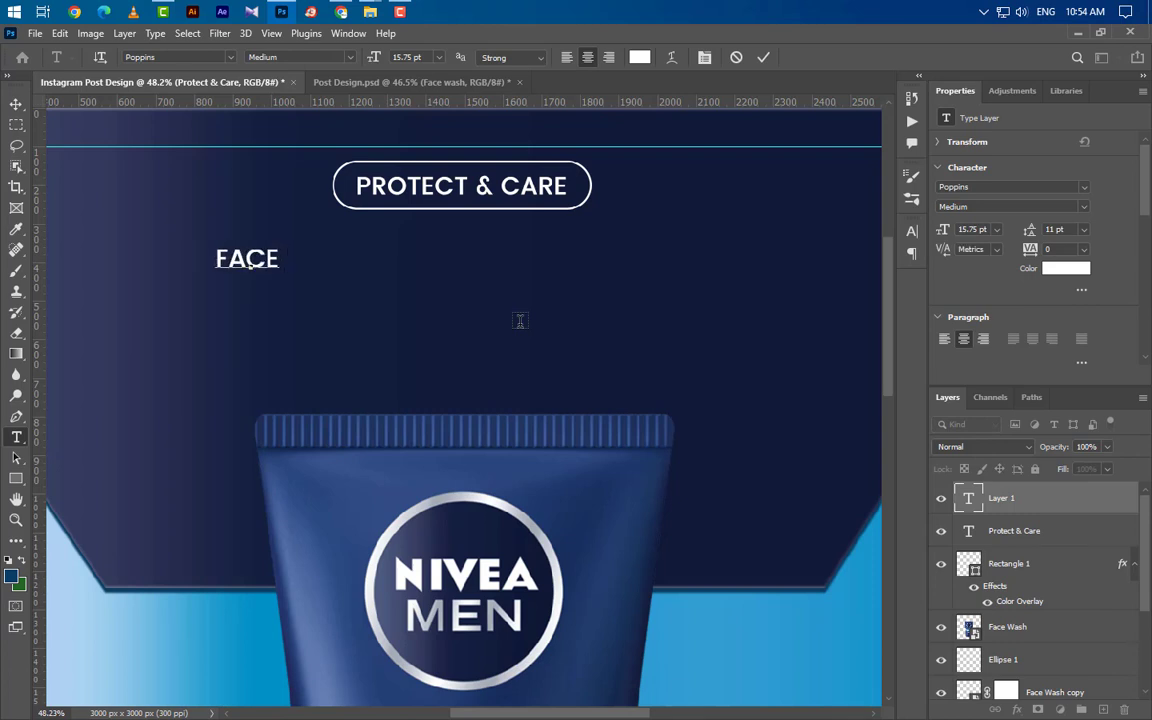
{"action": "type", "text": "WASH"}
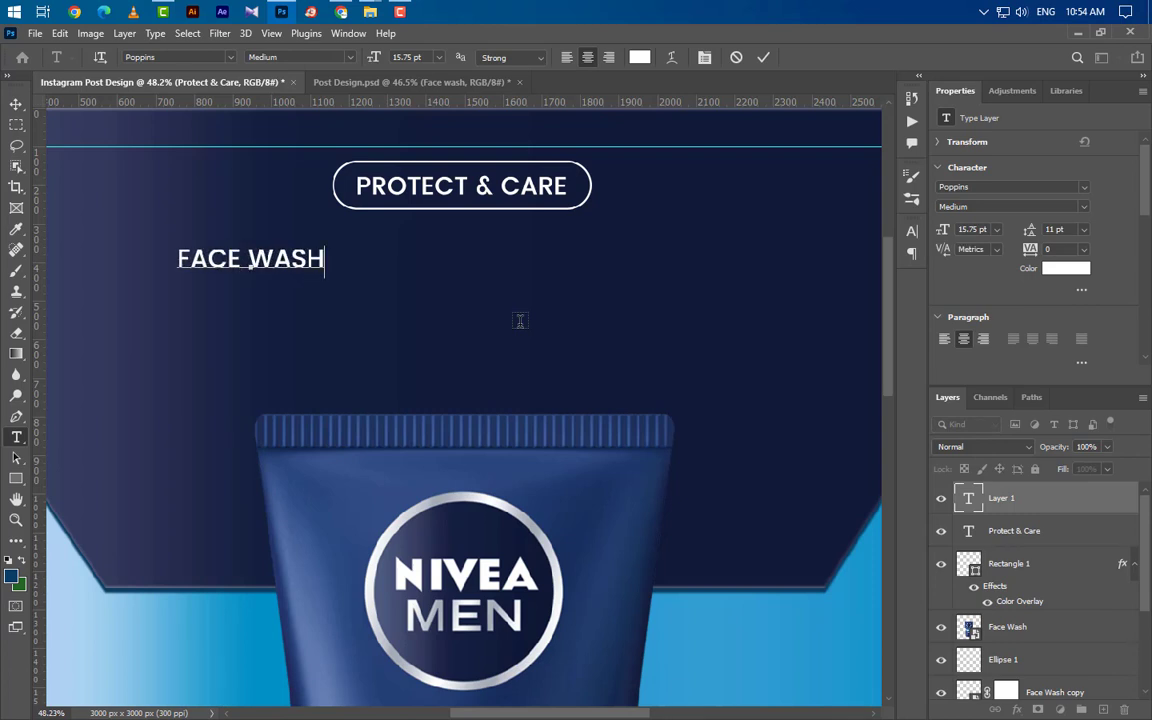
{"action": "left_click", "coordinate": [763, 58]}
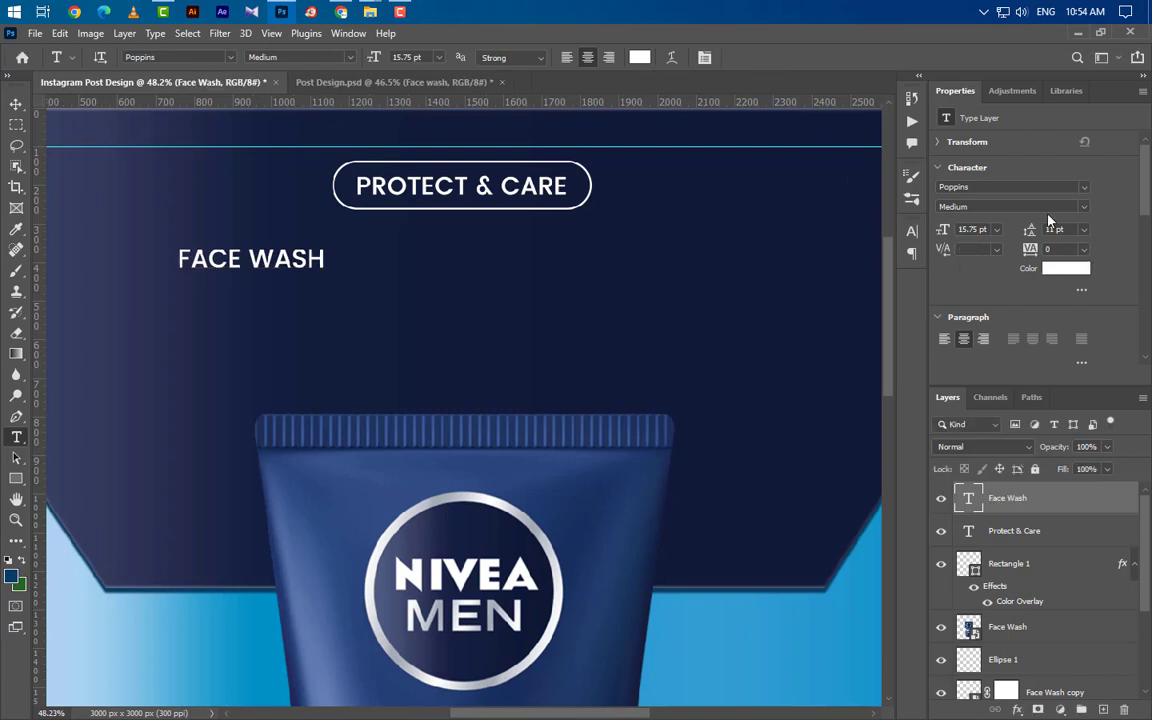
Step: Set the FACE WASH text to 65.5 pt Bold and move it between the rounded outline and the tube's cap
{"action": "left_click_drag", "start_coordinate": [978, 228], "coordinate": [954, 231]}
{"action": "type", "text": "65.5"}
{"action": "key", "text": "Return"}
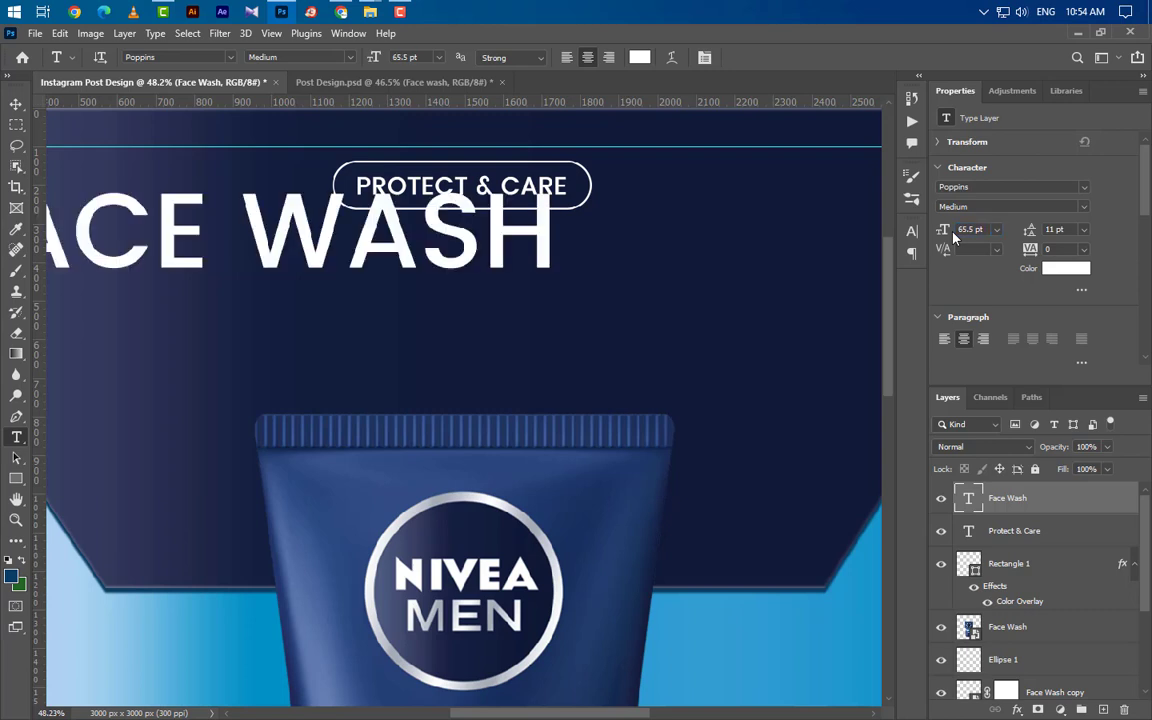
{"action": "left_click", "coordinate": [1082, 208]}
{"action": "left_click", "coordinate": [870, 248]}
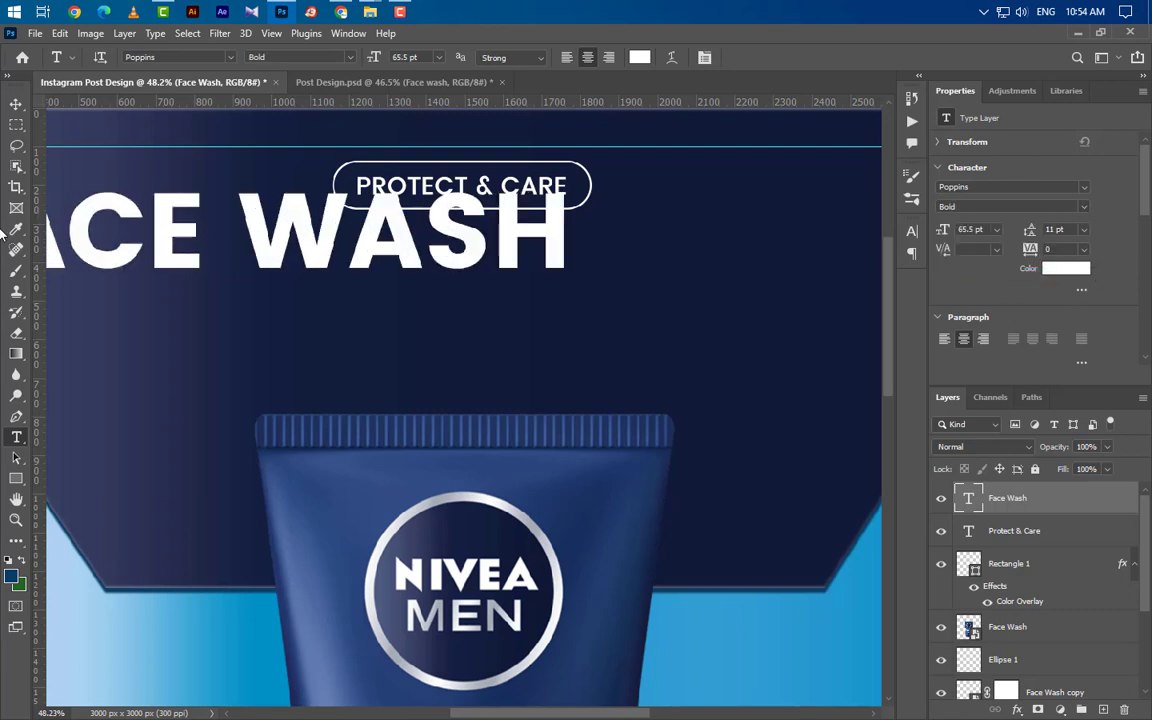
{"action": "left_click", "coordinate": [16, 104]}
{"action": "left_click_drag", "start_coordinate": [375, 252], "coordinate": [588, 302]}
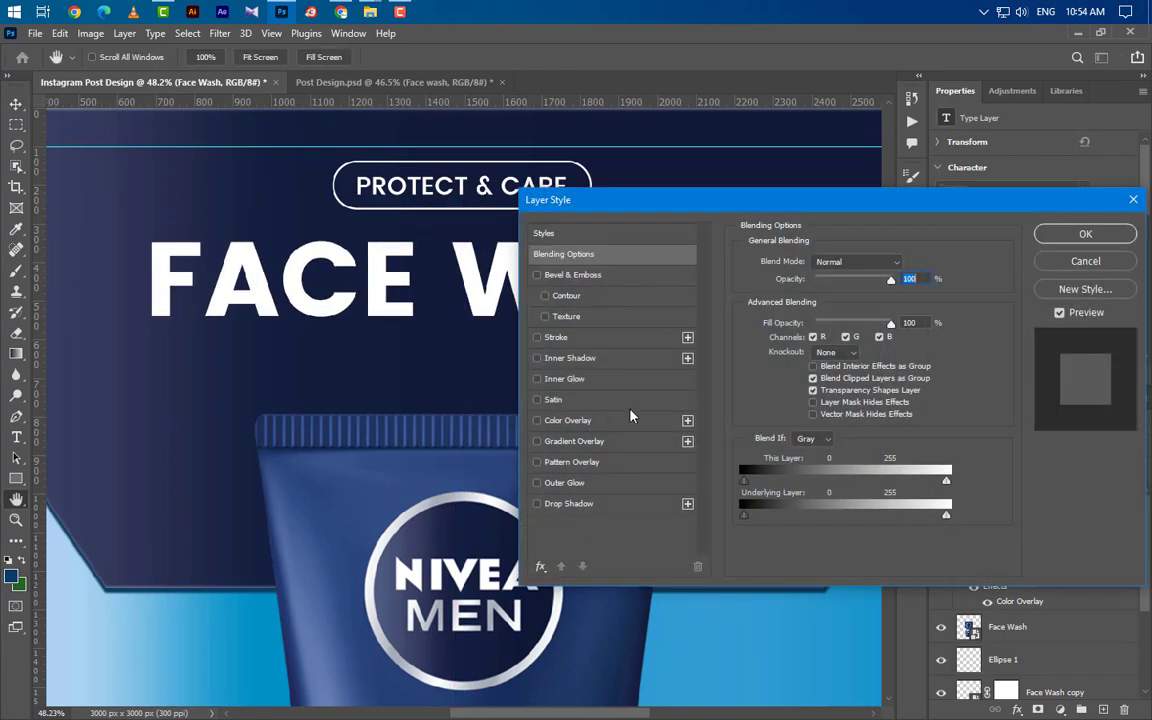
Step: Add a linear white-and-light-grey Gradient Overlay to the FACE WASH text and check its first stop's color code
{"action": "left_click", "coordinate": [575, 441]}
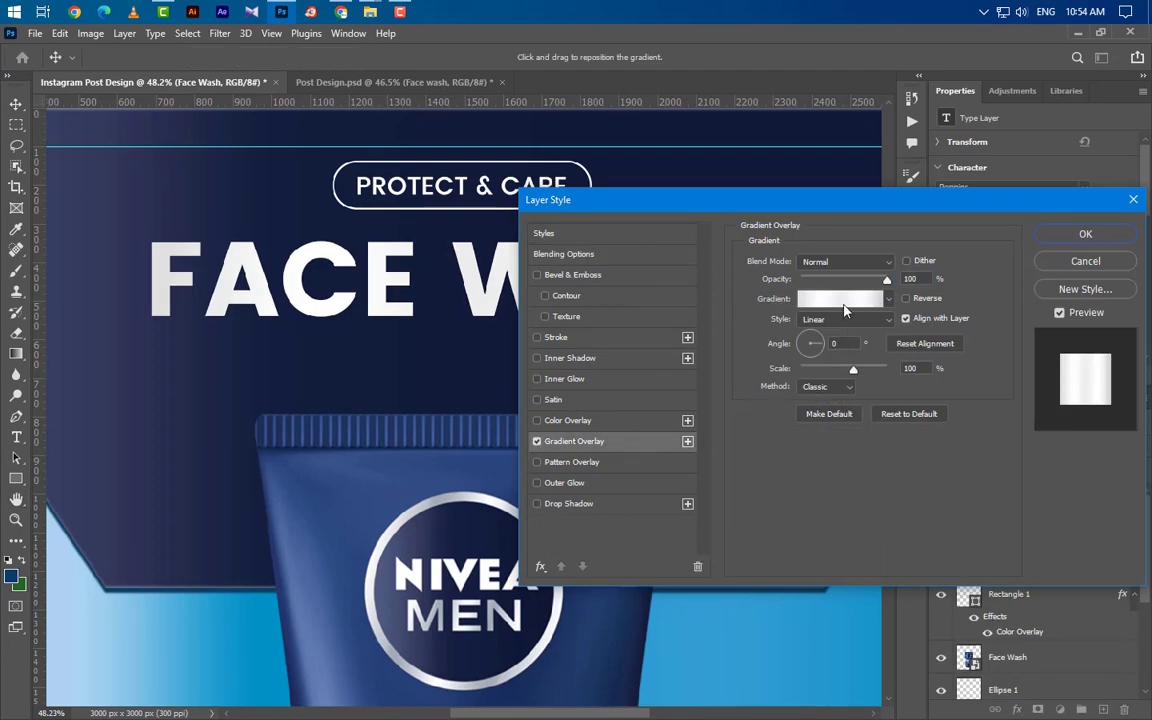
{"action": "left_click", "coordinate": [843, 300]}
{"action": "double_click", "coordinate": [627, 487]}
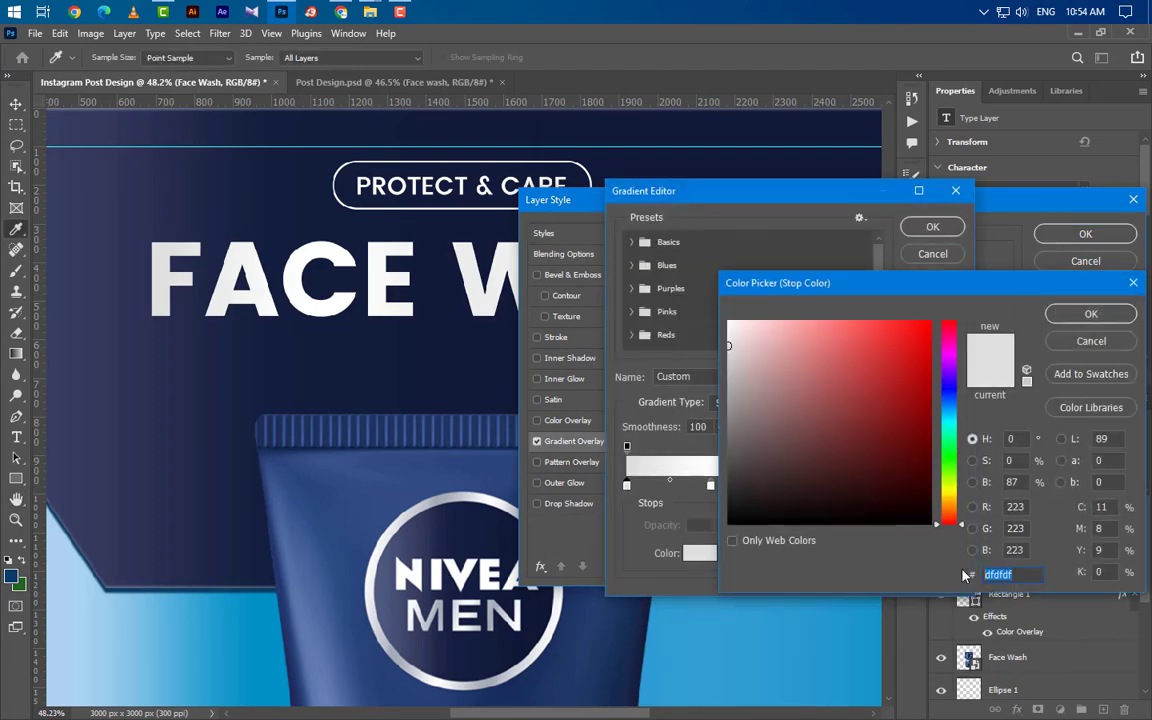
{"action": "left_click", "coordinate": [1091, 314]}
Step: Check the color codes of the remaining stops in the FACE WASH text's gradient
{"action": "left_click", "coordinate": [711, 486]}
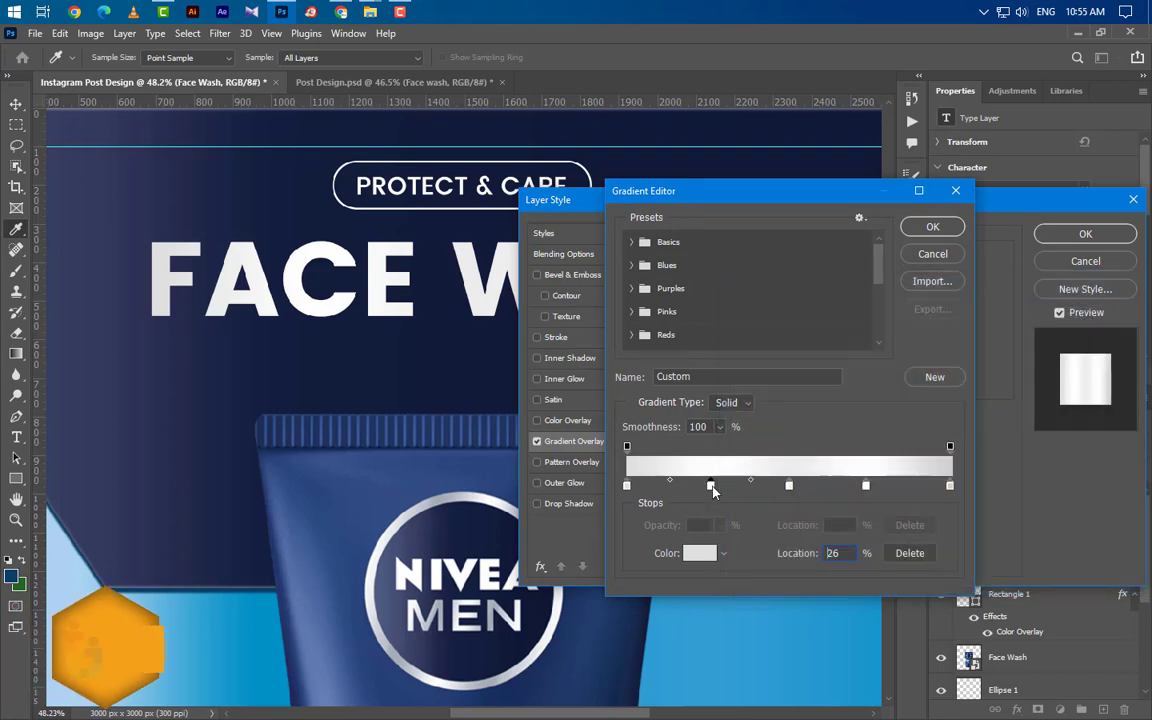
{"action": "double_click", "coordinate": [711, 486]}
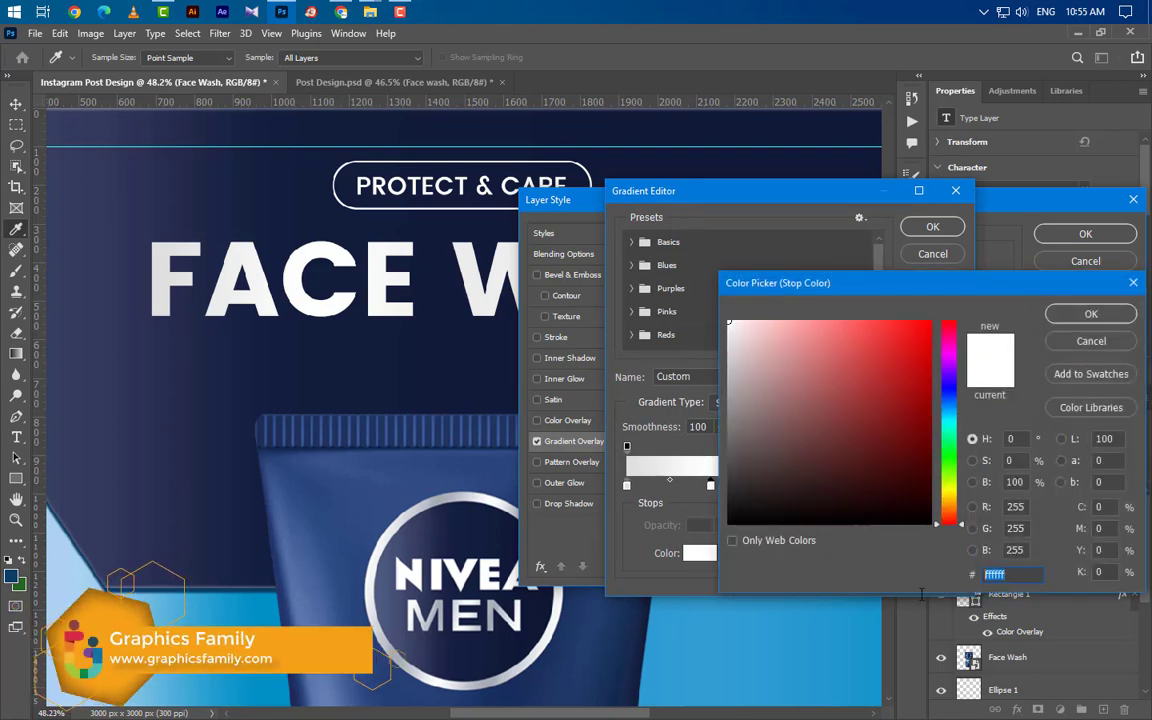
{"action": "left_click", "coordinate": [1091, 314]}
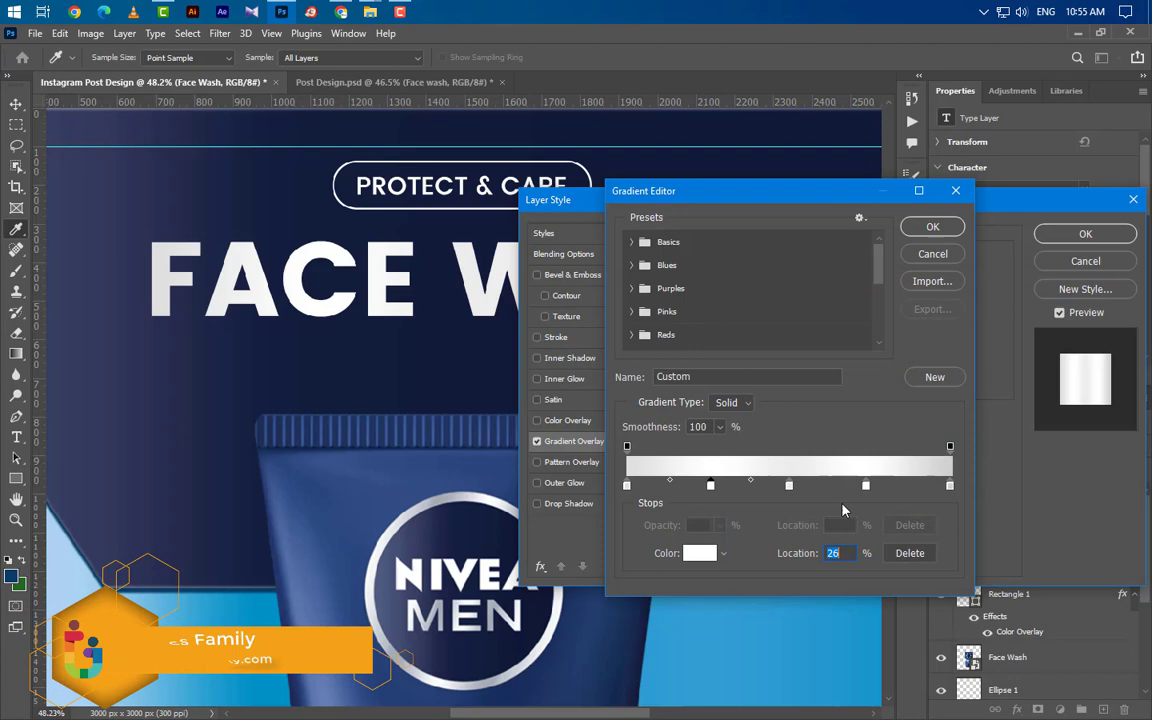
{"action": "double_click", "coordinate": [789, 487]}
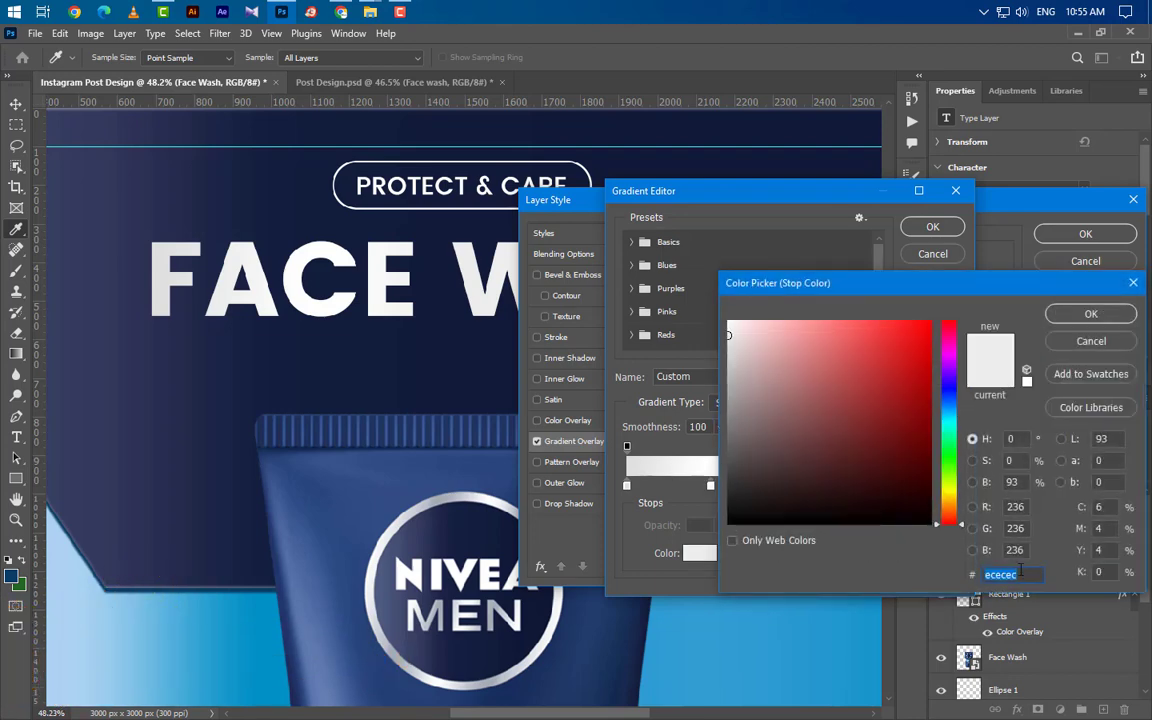
{"action": "left_click", "coordinate": [1088, 315]}
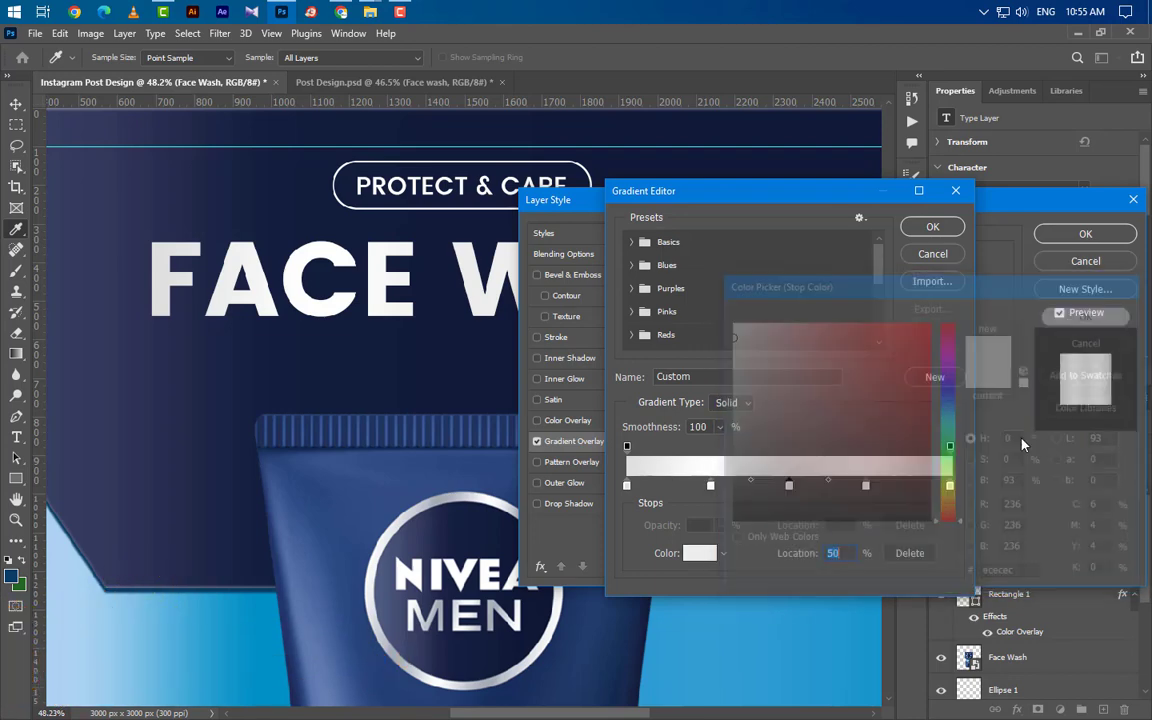
{"action": "double_click", "coordinate": [866, 487]}
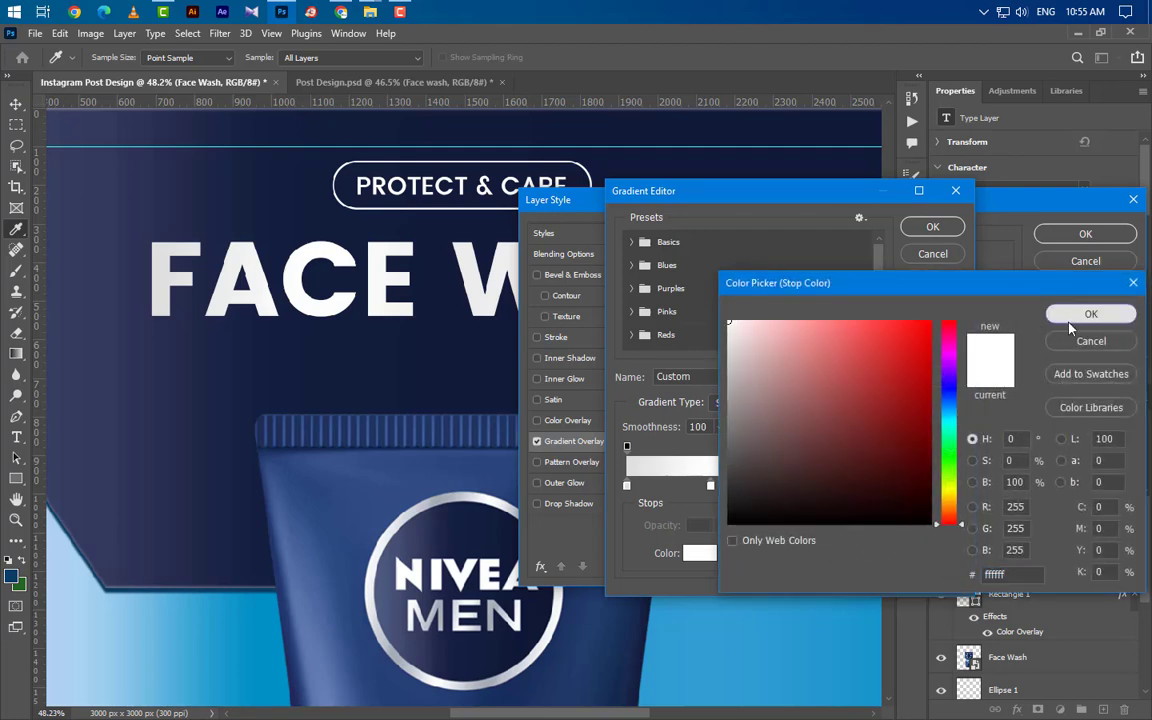
{"action": "left_click", "coordinate": [1085, 313]}
{"action": "left_click", "coordinate": [950, 487]}
{"action": "double_click", "coordinate": [950, 487]}
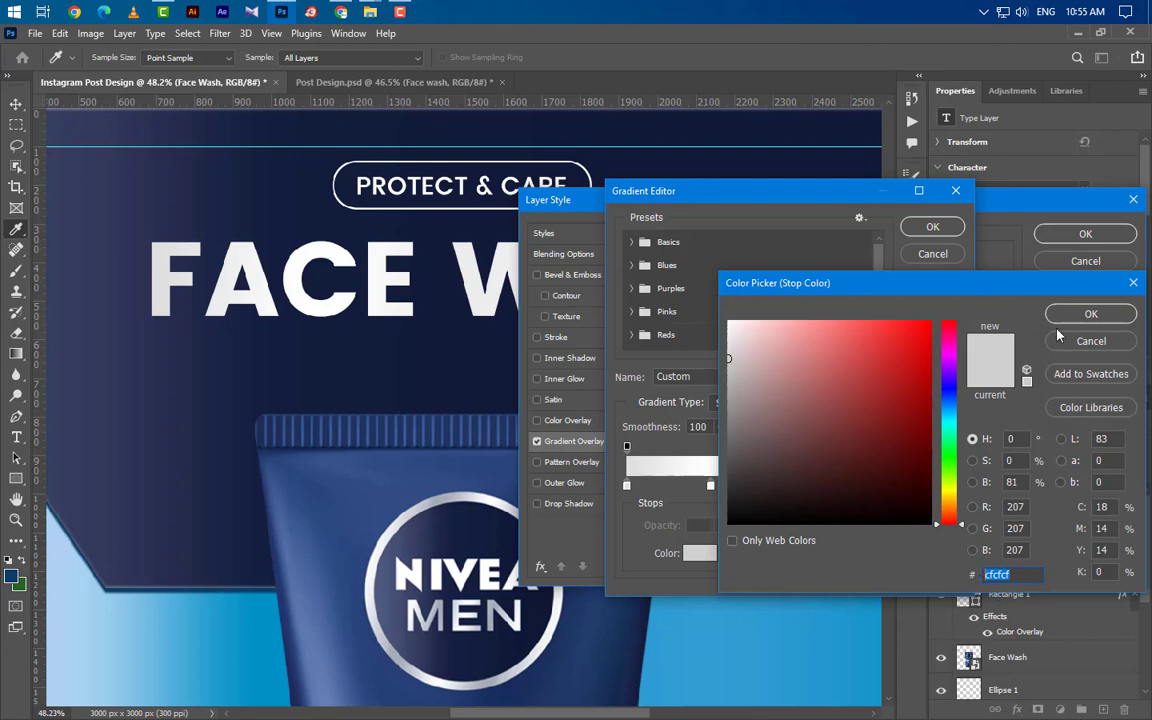
{"action": "left_click", "coordinate": [1089, 314]}
Step: Accept the edited gradient at a 0° angle and apply the overlay to the FACE WASH text
{"action": "left_click", "coordinate": [932, 226]}
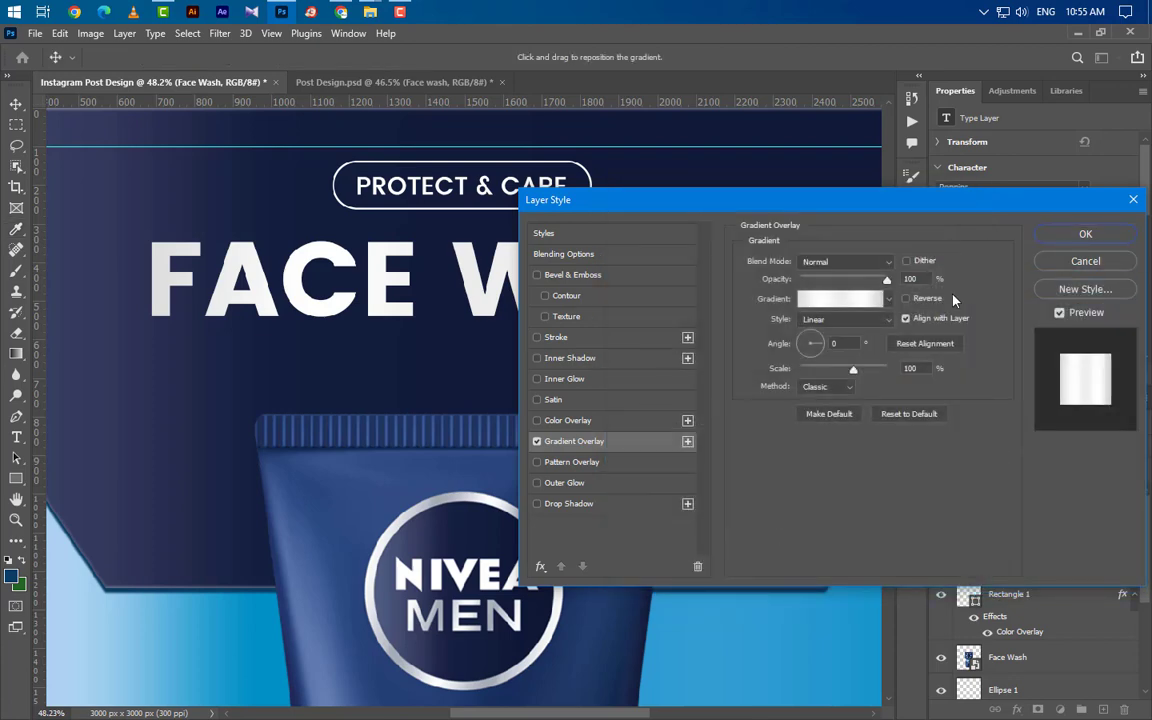
{"action": "left_click", "coordinate": [850, 345]}
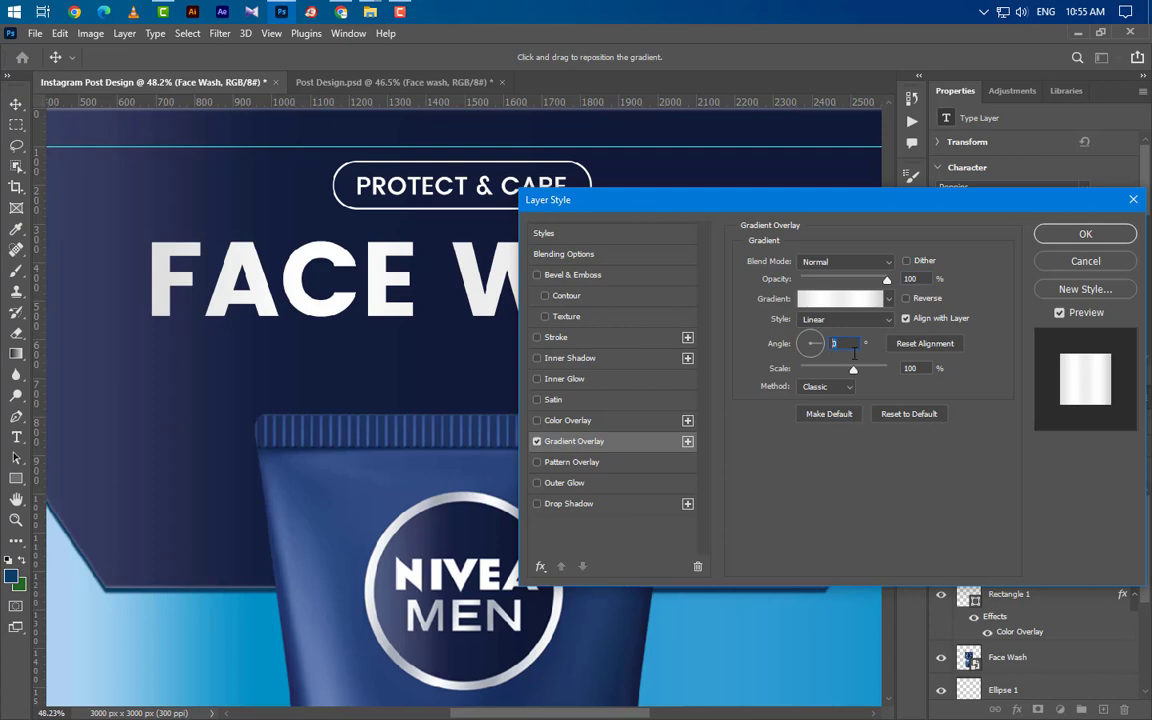
{"action": "left_click", "coordinate": [1098, 235]}
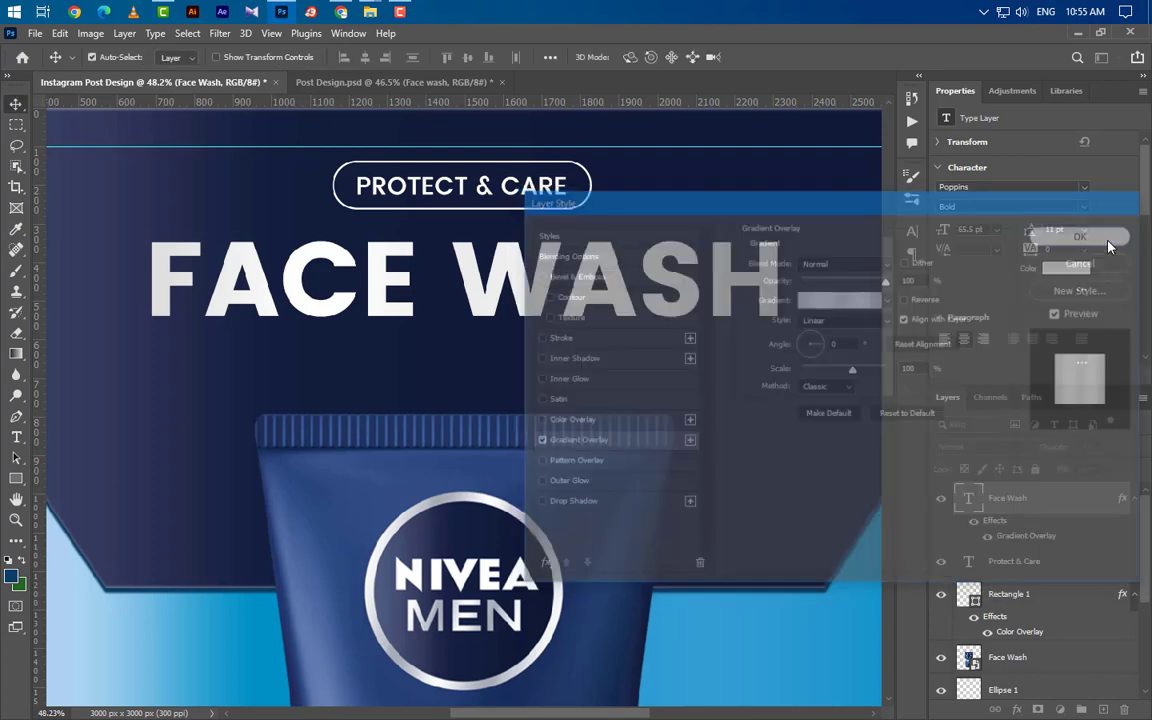
Step: Add a separate text layer reading "Thoroughly Cleans and Refreshes" below the FACE WASH headline
{"action": "left_click", "coordinate": [226, 334]}
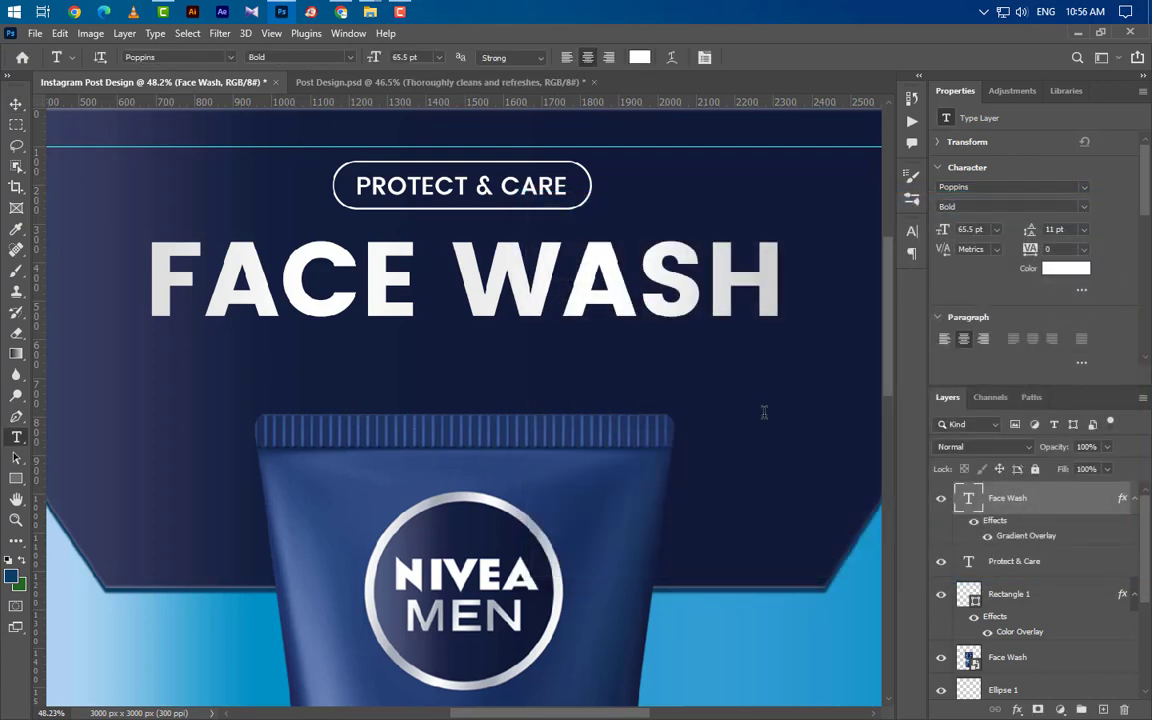
{"action": "key", "text": "BackSpace"}
{"action": "type", "text": "THO"}
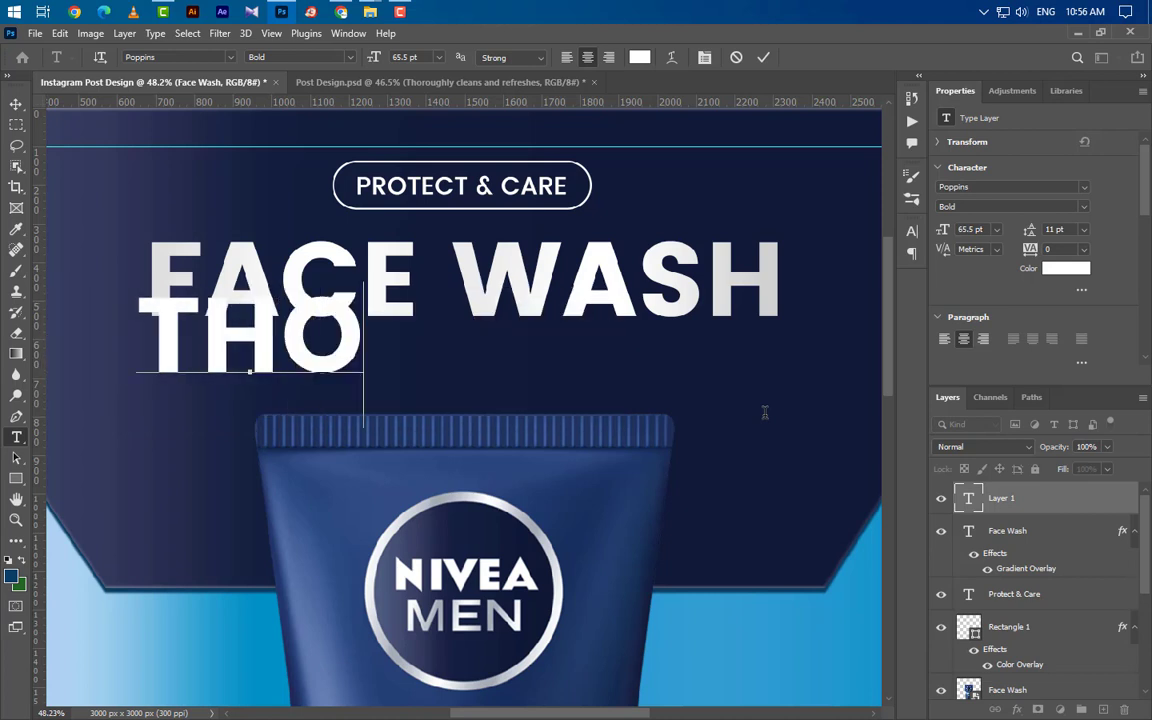
{"action": "type", "text": "ROUGHLY CLEANS A"}
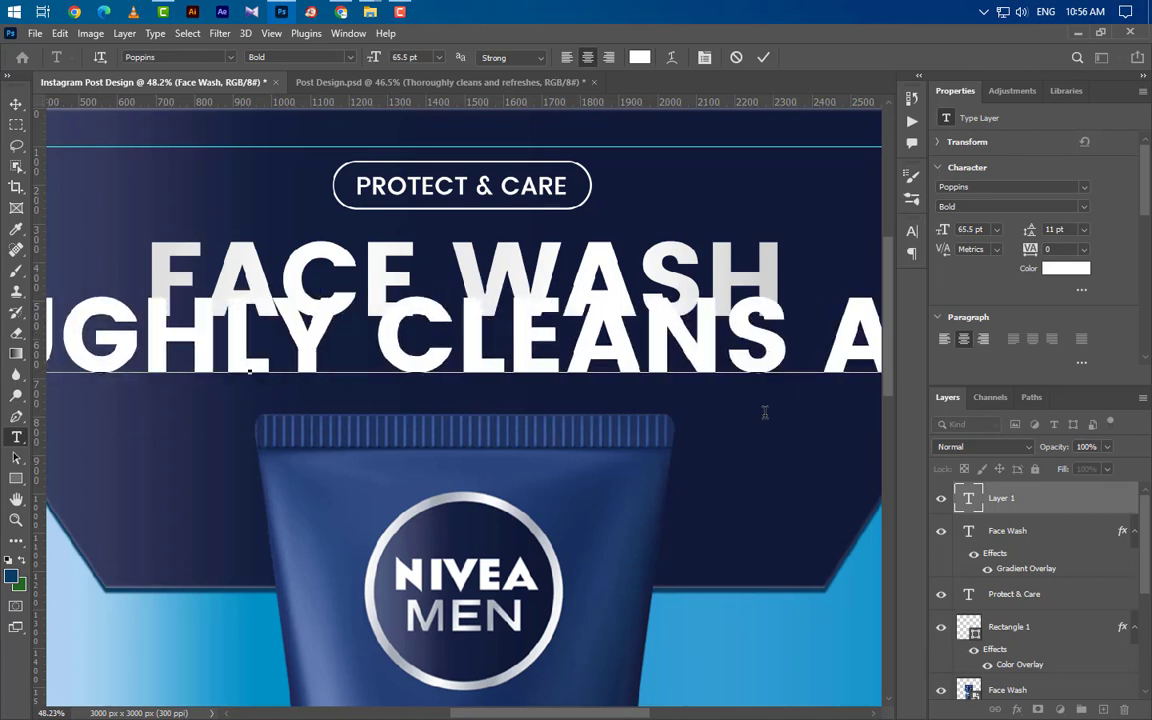
{"action": "type", "text": "ND REF"}
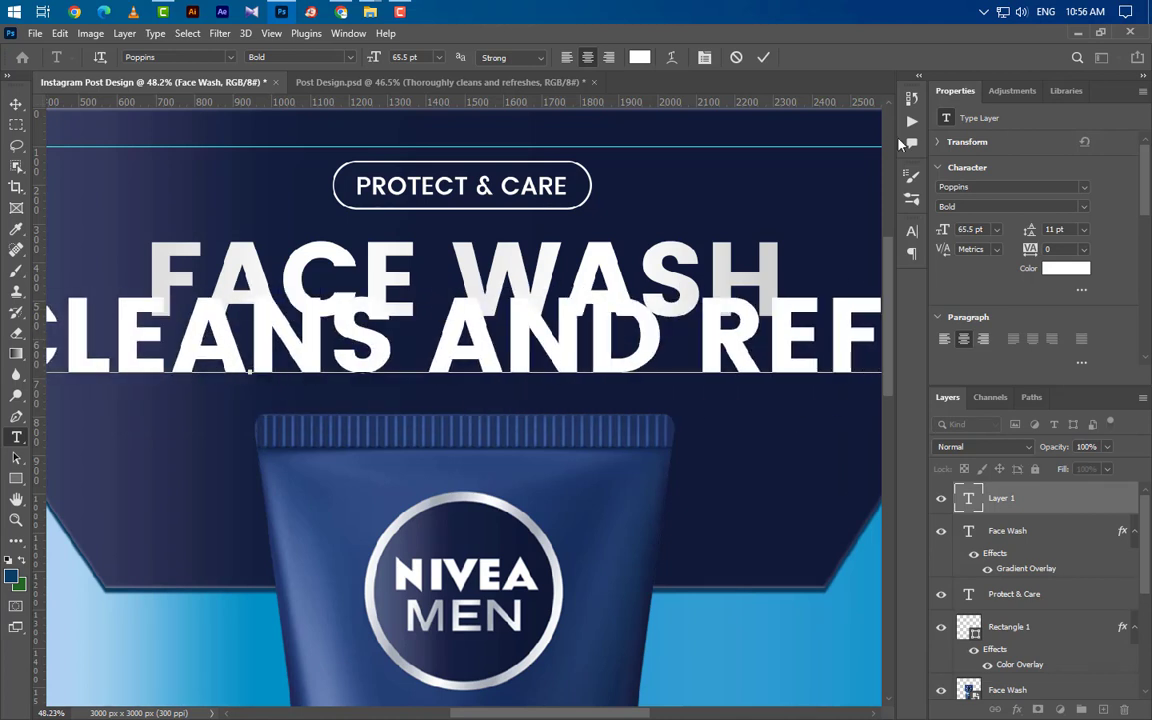
{"action": "left_click", "coordinate": [763, 57]}
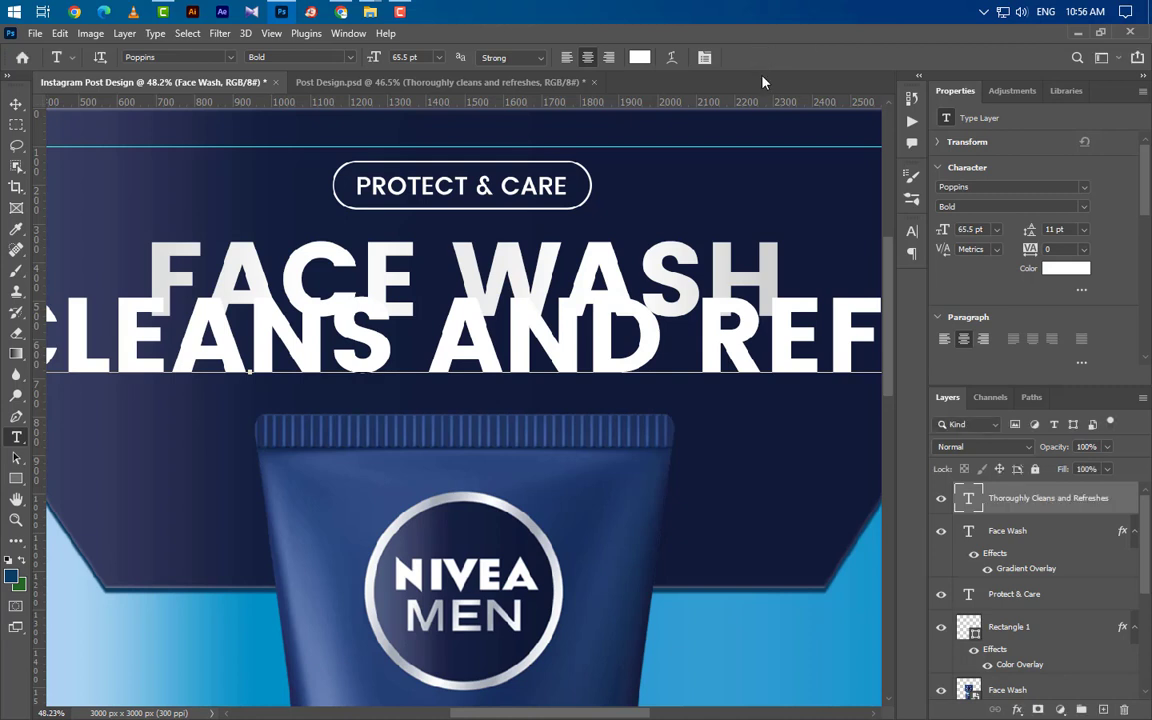
Step: Set the "Thoroughly Cleans and Refreshes" text to 16 pt Regular
{"action": "left_click", "coordinate": [912, 233]}
{"action": "left_click_drag", "start_coordinate": [765, 273], "coordinate": [715, 281]}
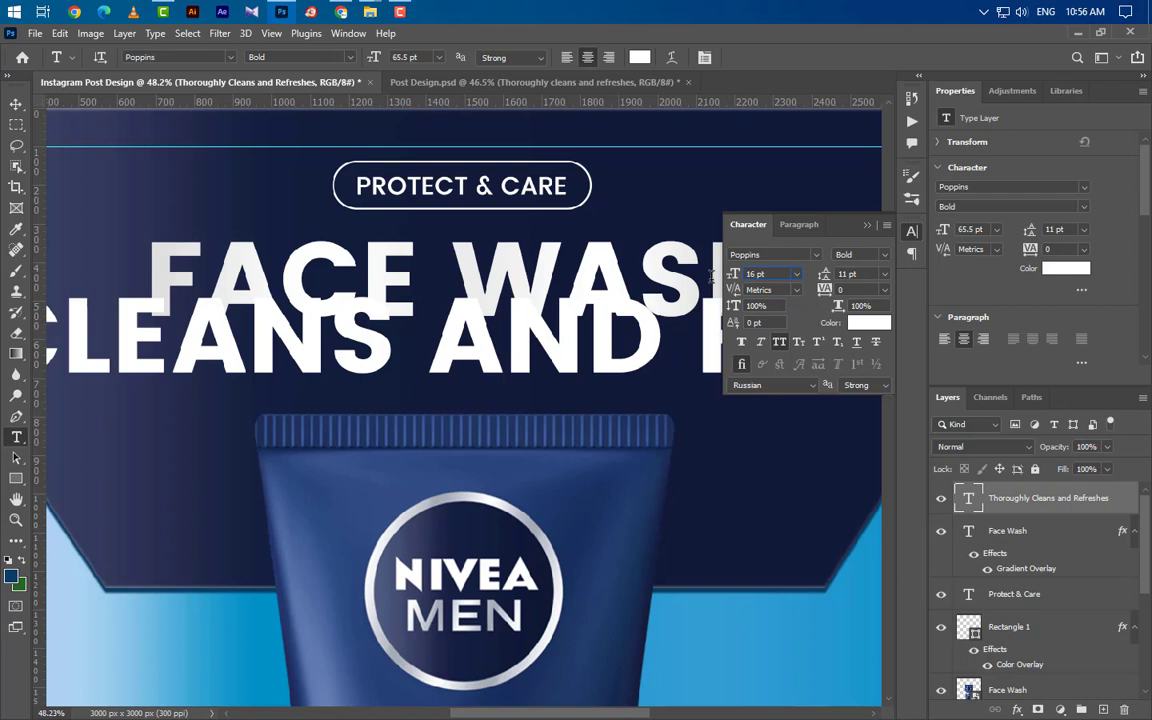
{"action": "key", "text": "Return"}
{"action": "left_click", "coordinate": [886, 260]}
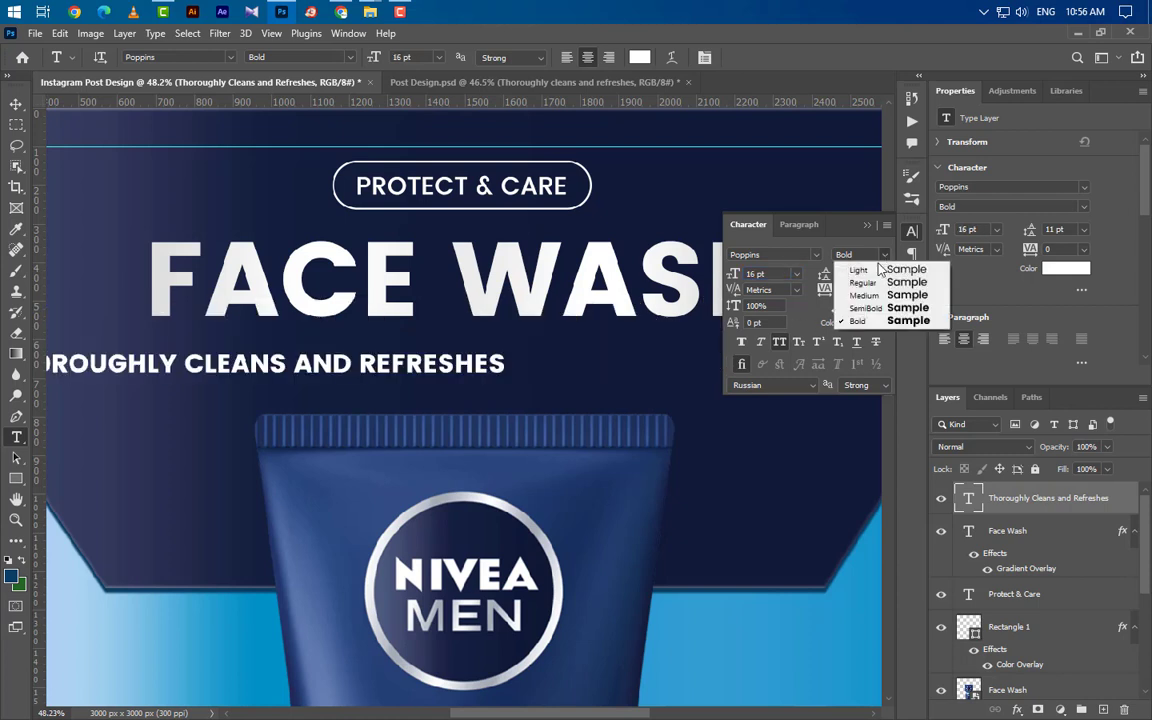
{"action": "left_click", "coordinate": [852, 281]}
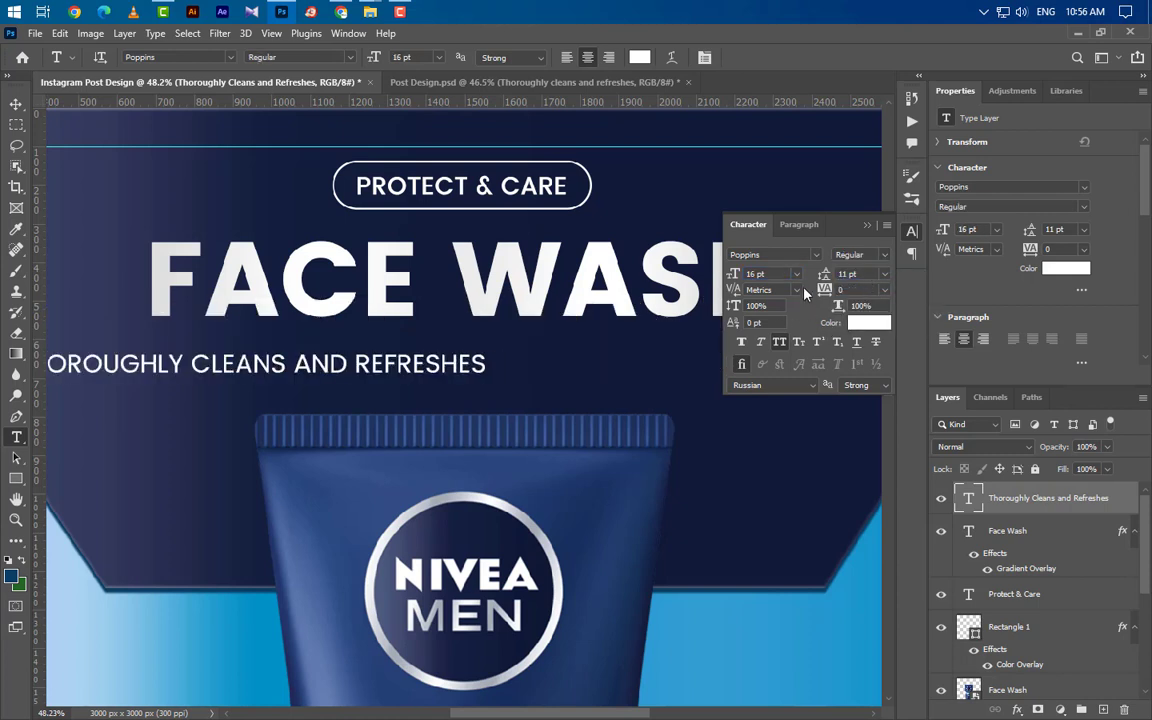
{"action": "left_click", "coordinate": [866, 227]}
Step: Move the "Thoroughly Cleans and Refreshes" text to the middle below the FACE WASH headline and turn off its All Caps
{"action": "key", "text": "v"}
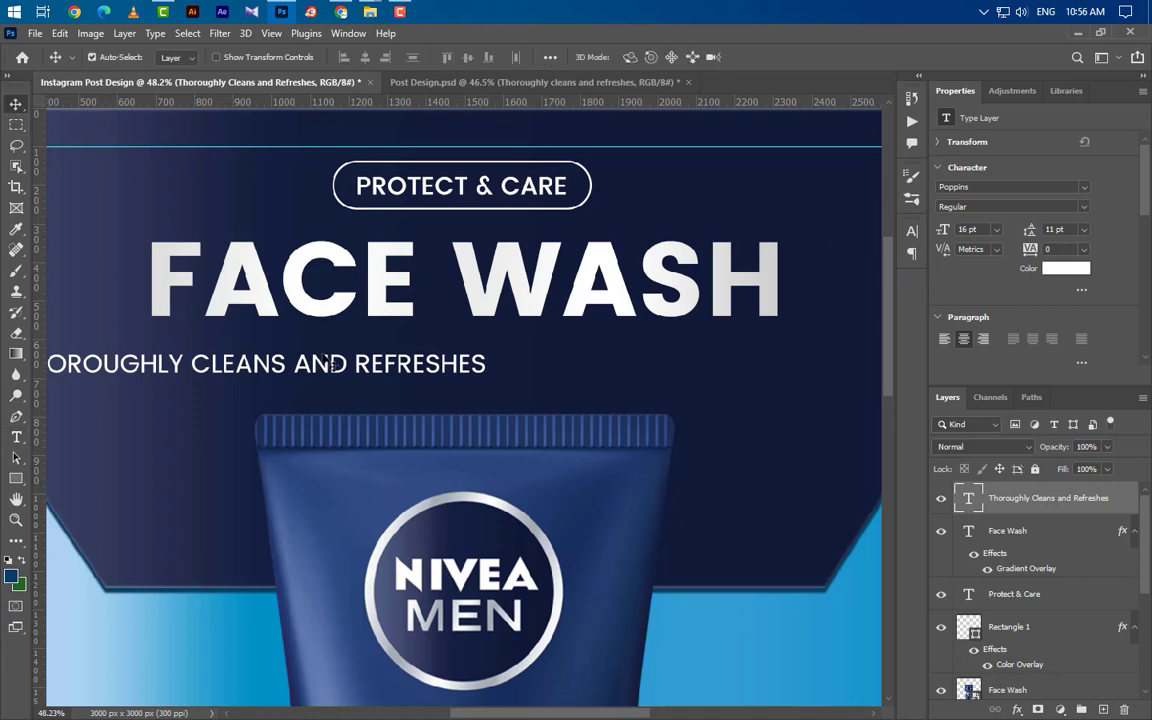
{"action": "left_click_drag", "start_coordinate": [348, 370], "coordinate": [534, 364]}
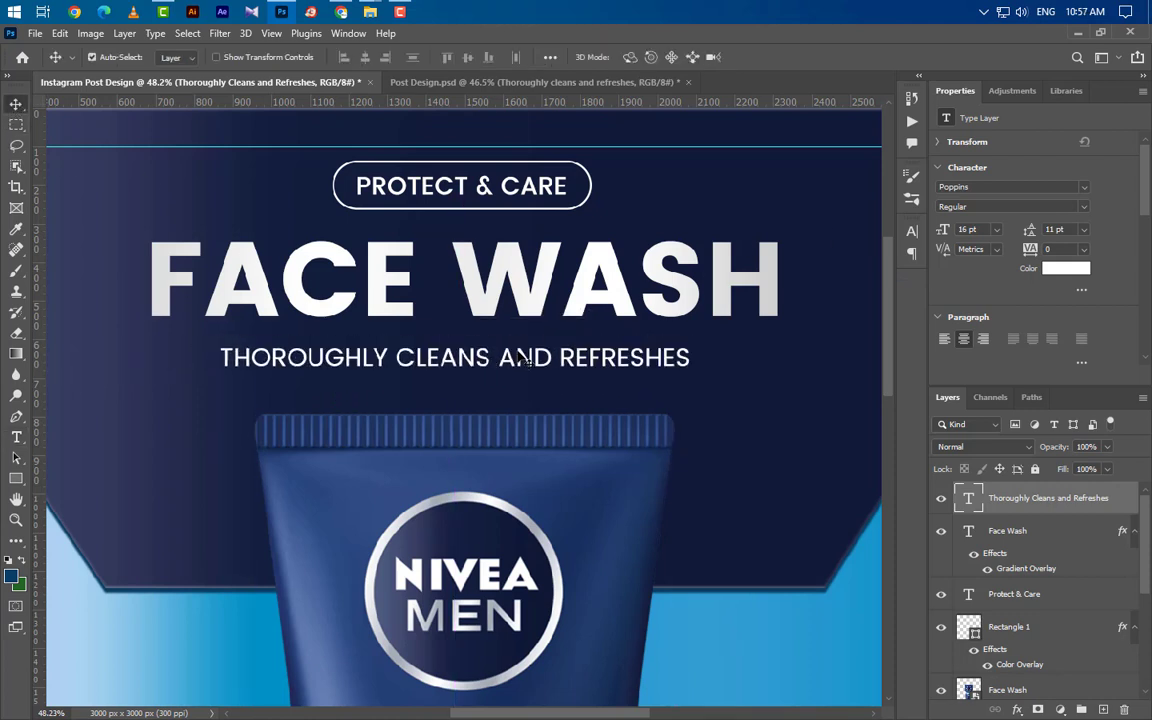
{"action": "left_click", "coordinate": [911, 233]}
{"action": "left_click", "coordinate": [780, 343]}
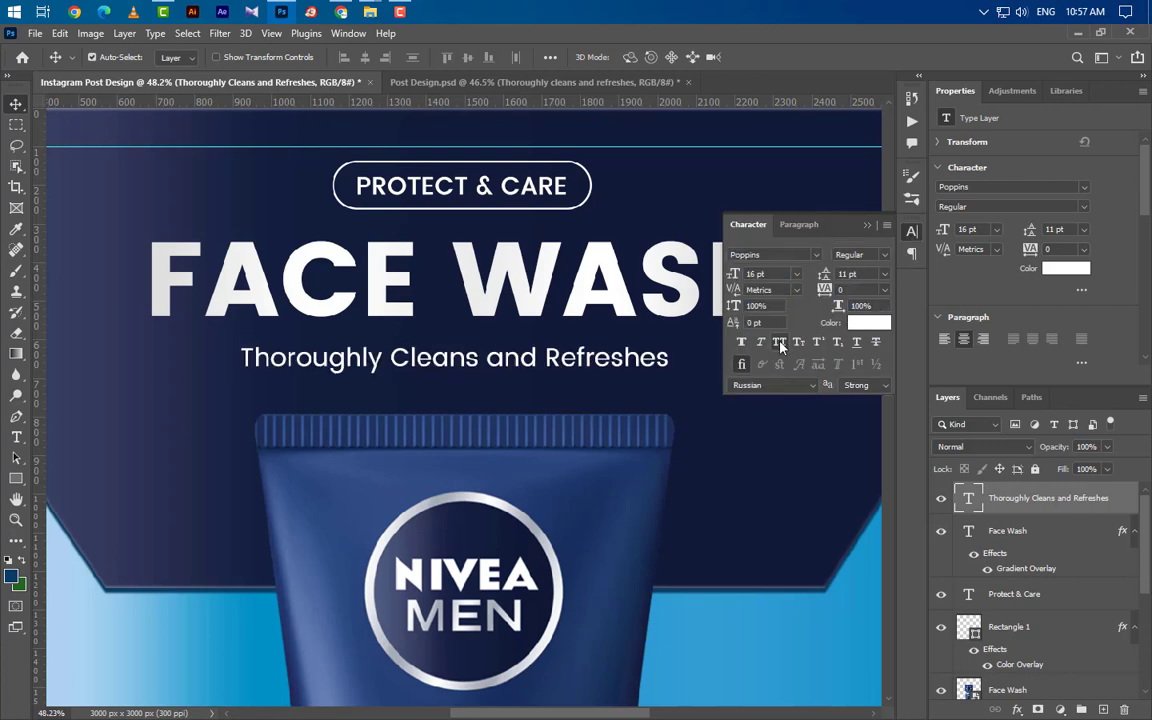
{"action": "left_click", "coordinate": [868, 226]}
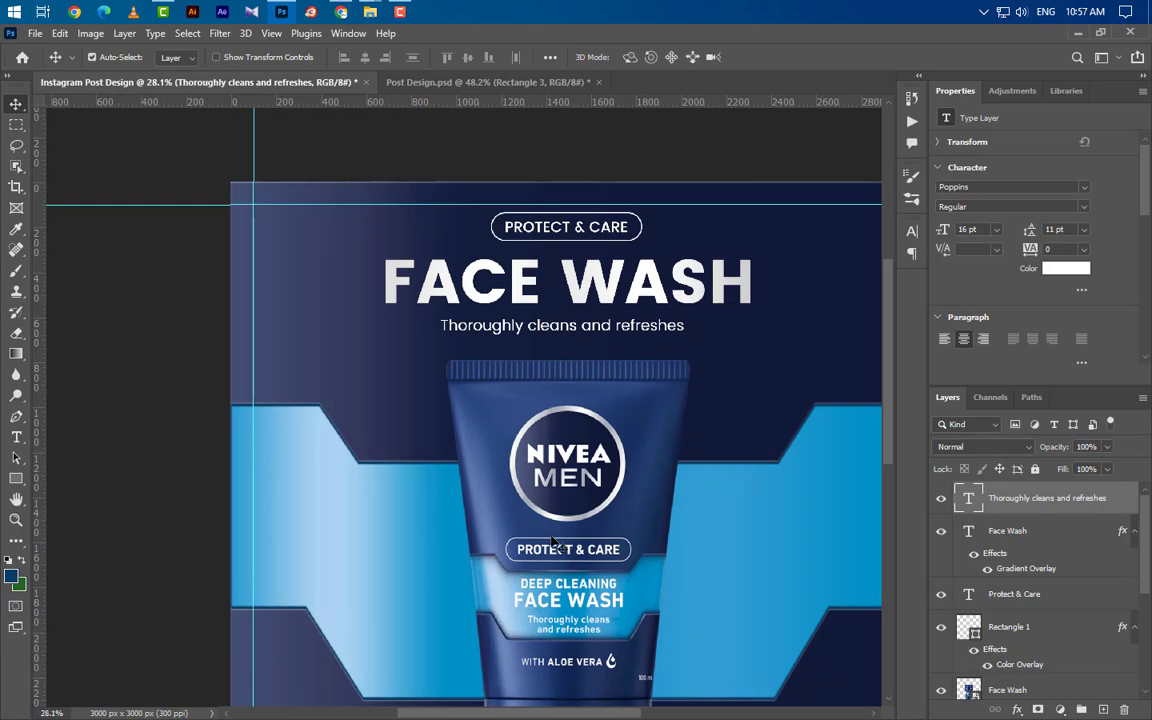
Step: Copy the layer style of the navy background shape on the Color Fill 1 layer
{"action": "left_click", "coordinate": [322, 322]}
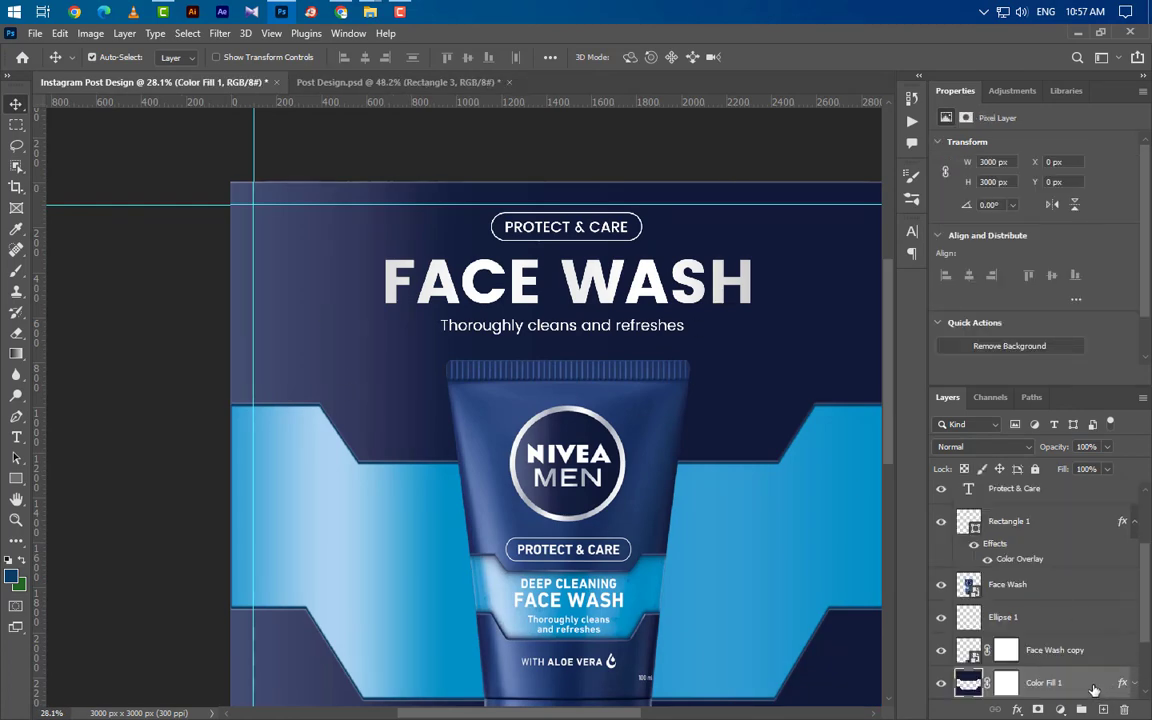
{"action": "scroll", "coordinate": [1096, 665], "scroll_direction": "down", "scroll_amount": 2}
{"action": "right_click", "coordinate": [1093, 604]}
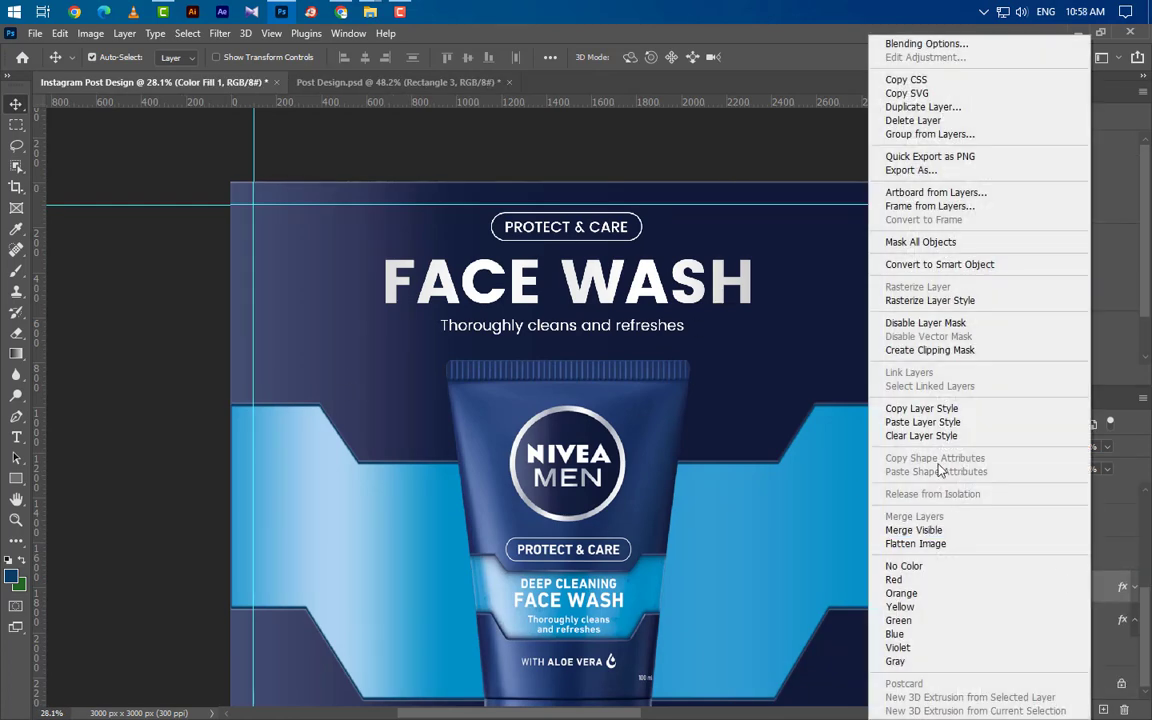
{"action": "left_click", "coordinate": [945, 406]}
Step: Draw a rectangle on the light-blue band starting at the vertical guide, sized 705 by 130 px with 20 px corner radii
{"action": "scroll", "coordinate": [321, 622], "scroll_direction": "up", "scroll_amount": 5}
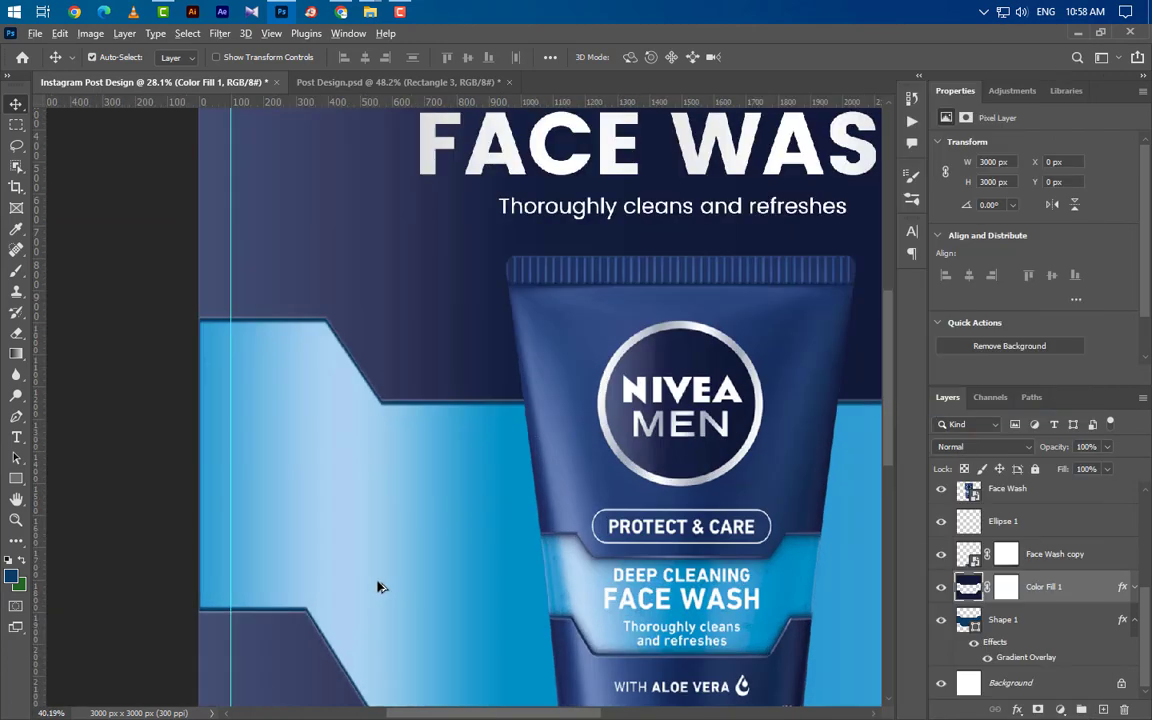
{"action": "key", "text": "u"}
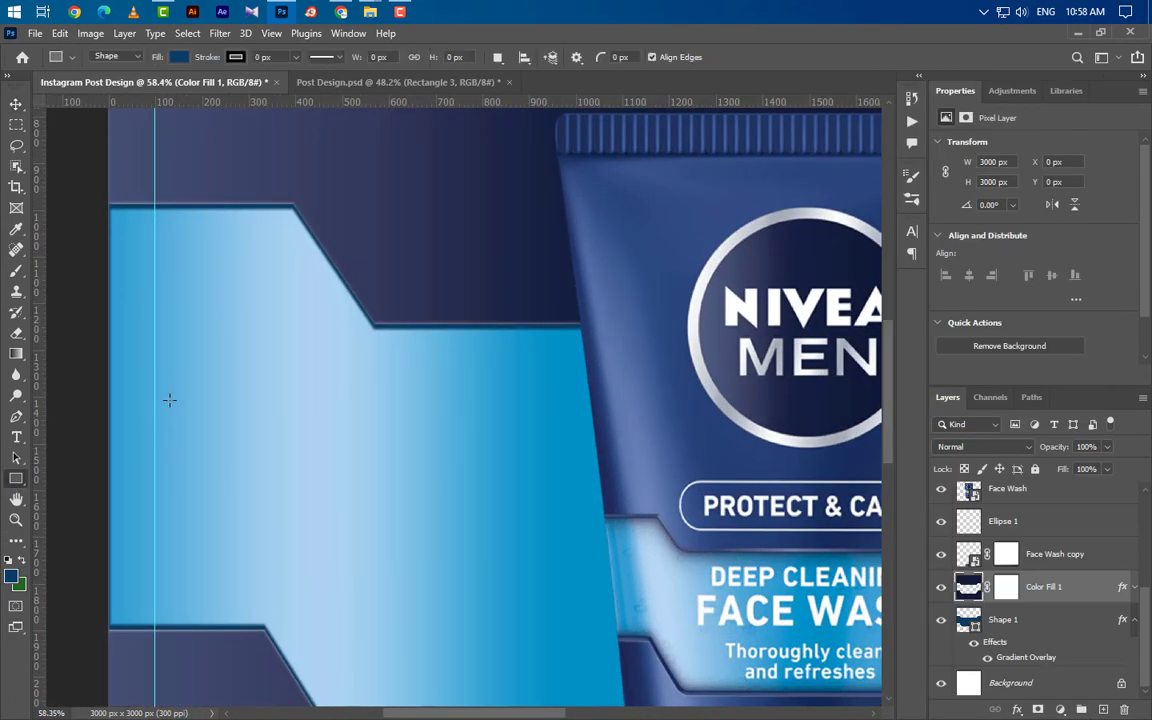
{"action": "left_click_drag", "start_coordinate": [154, 365], "coordinate": [385, 430]}
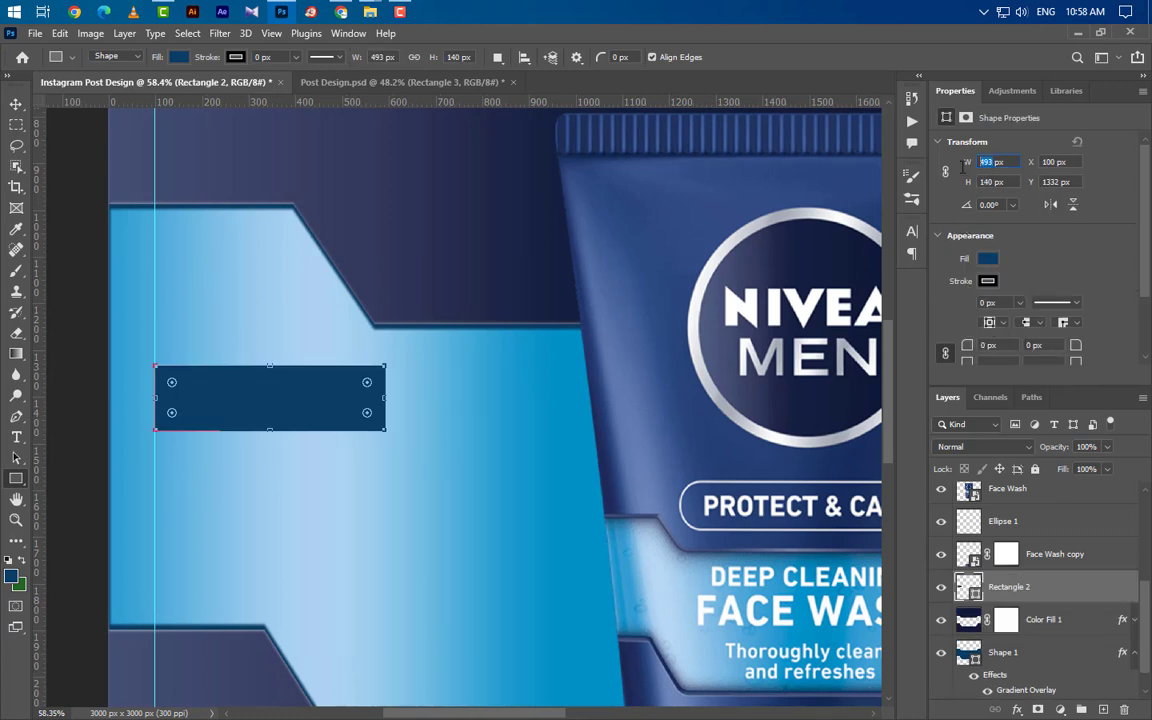
{"action": "type", "text": "705"}
{"action": "key", "text": "Return"}
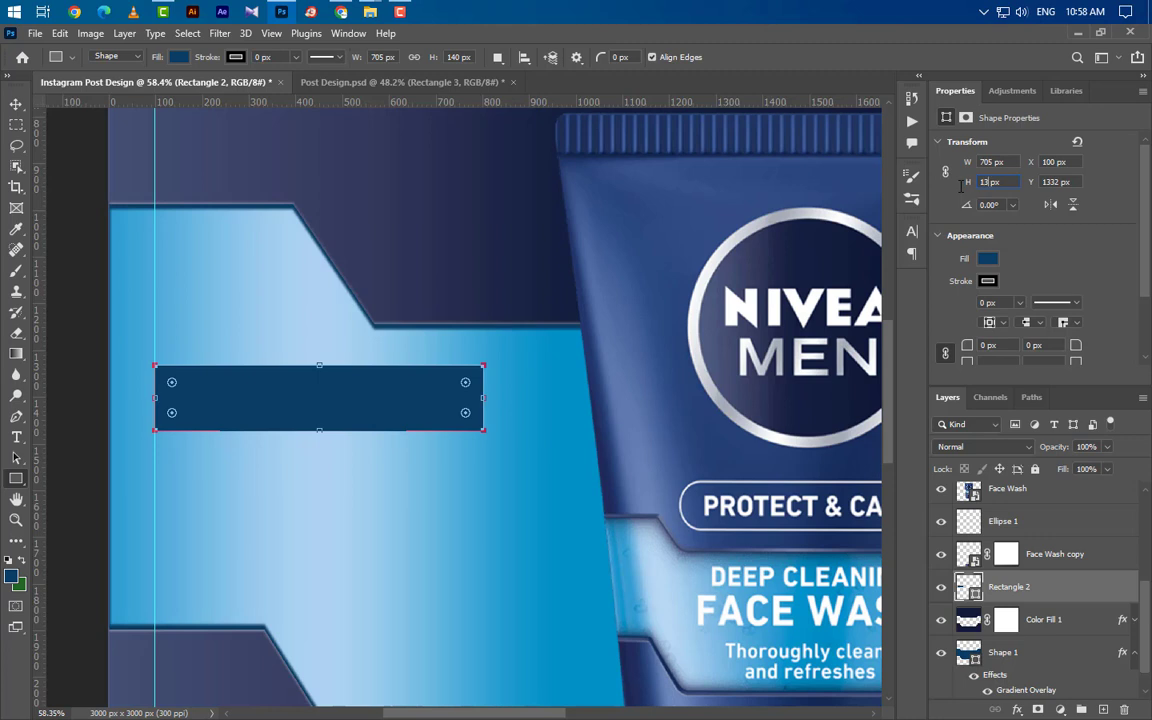
{"action": "type", "text": "130"}
{"action": "key", "text": "Return"}
{"action": "scroll", "coordinate": [975, 250], "scroll_direction": "down", "scroll_amount": 1}
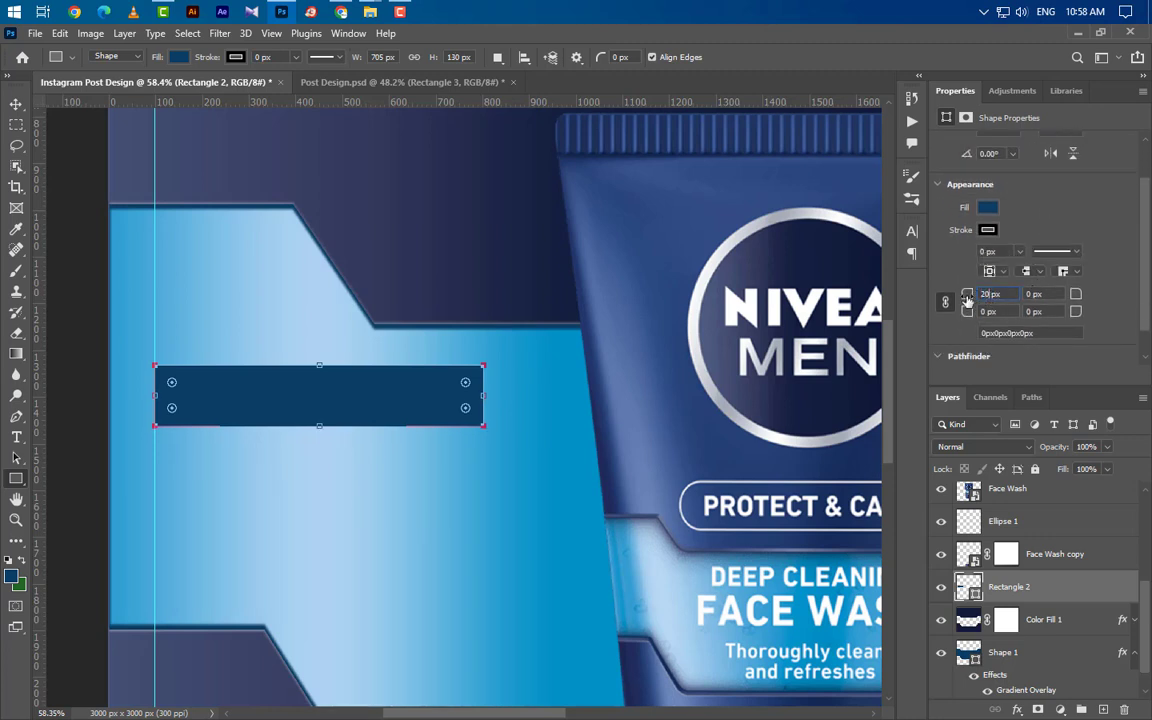
{"action": "type", "text": "20"}
{"action": "key", "text": "Return"}
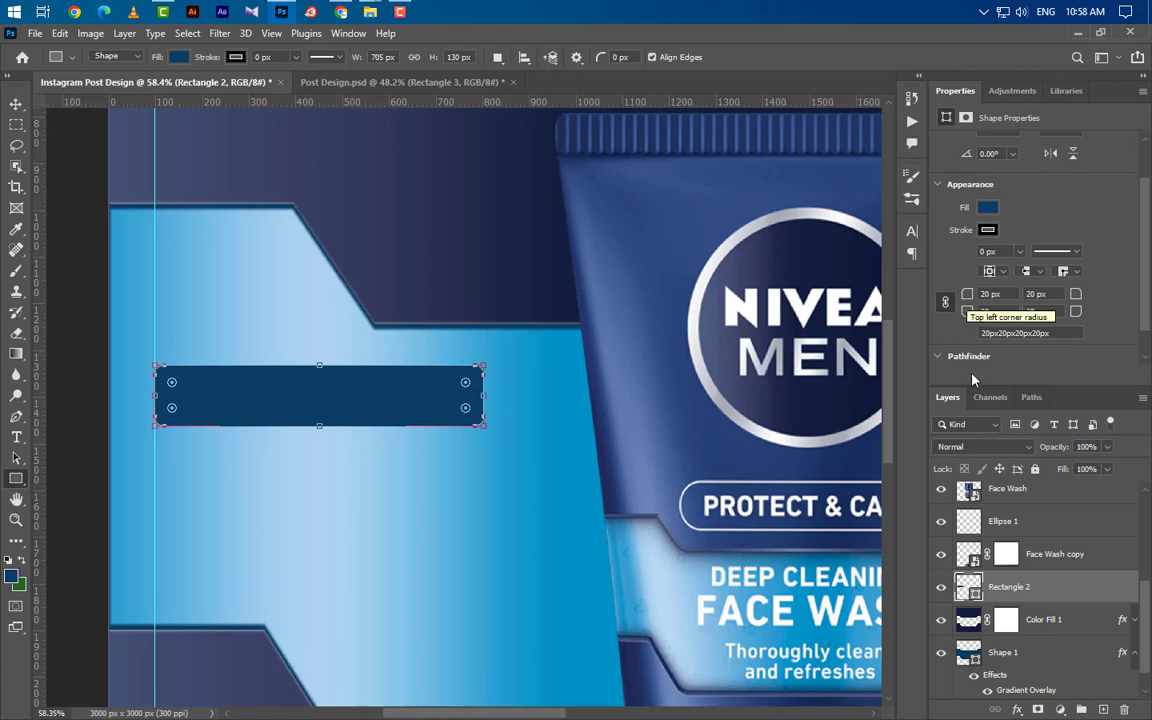
Step: Paste the copied layer style onto the rounded rectangle and move its layer to the top of the layer stack
{"action": "right_click", "coordinate": [1060, 592]}
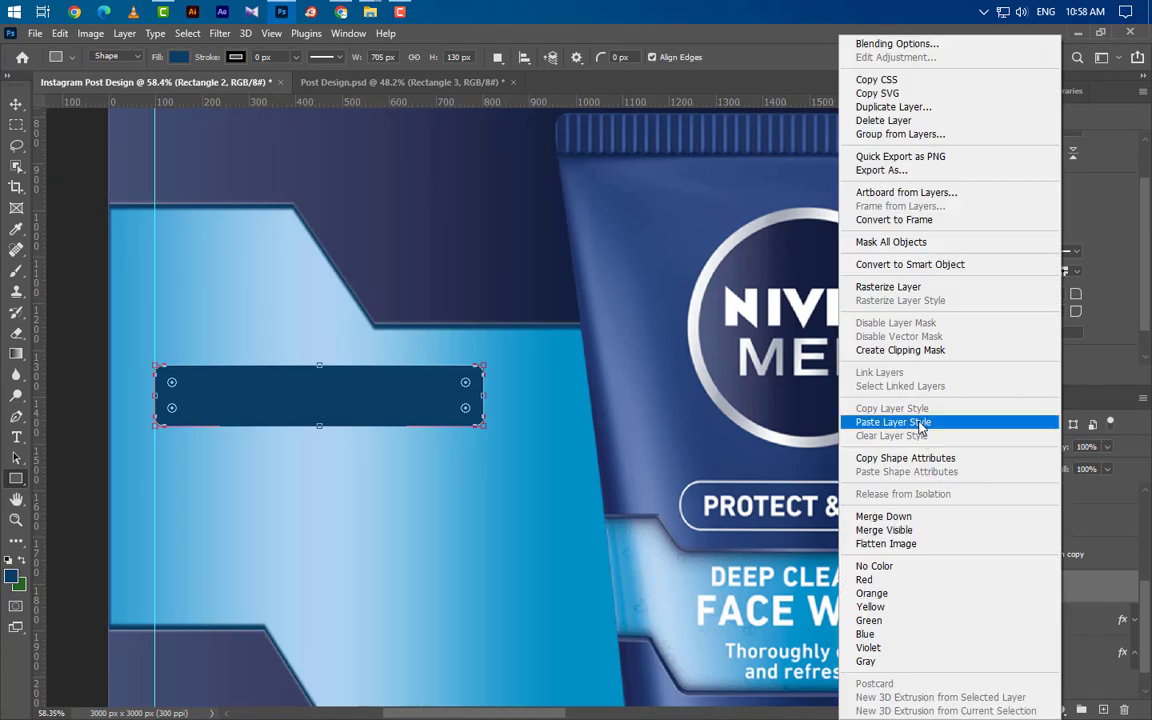
{"action": "left_click", "coordinate": [921, 424]}
{"action": "left_click_drag", "start_coordinate": [1073, 592], "coordinate": [1052, 496]}
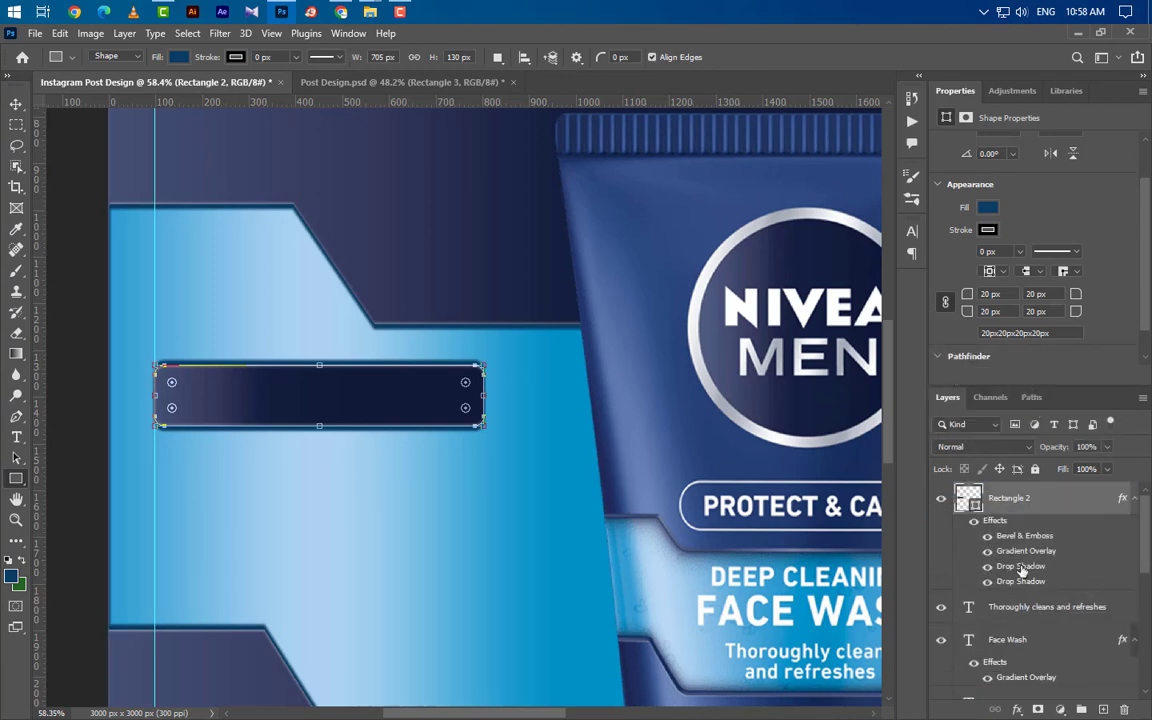
Step: Set the rounded rectangle's first Drop Shadow to 5 px distance, 10% spread and 5 px size
{"action": "double_click", "coordinate": [1021, 567]}
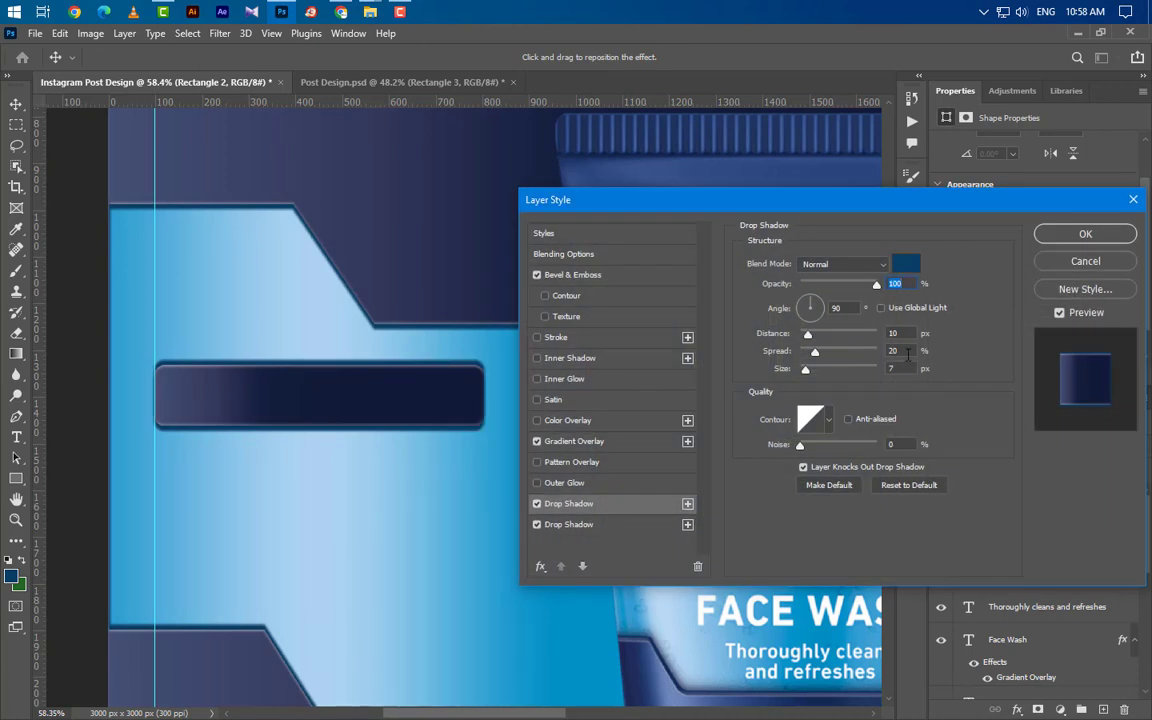
{"action": "type", "text": "5"}
{"action": "key", "text": "Tab"}
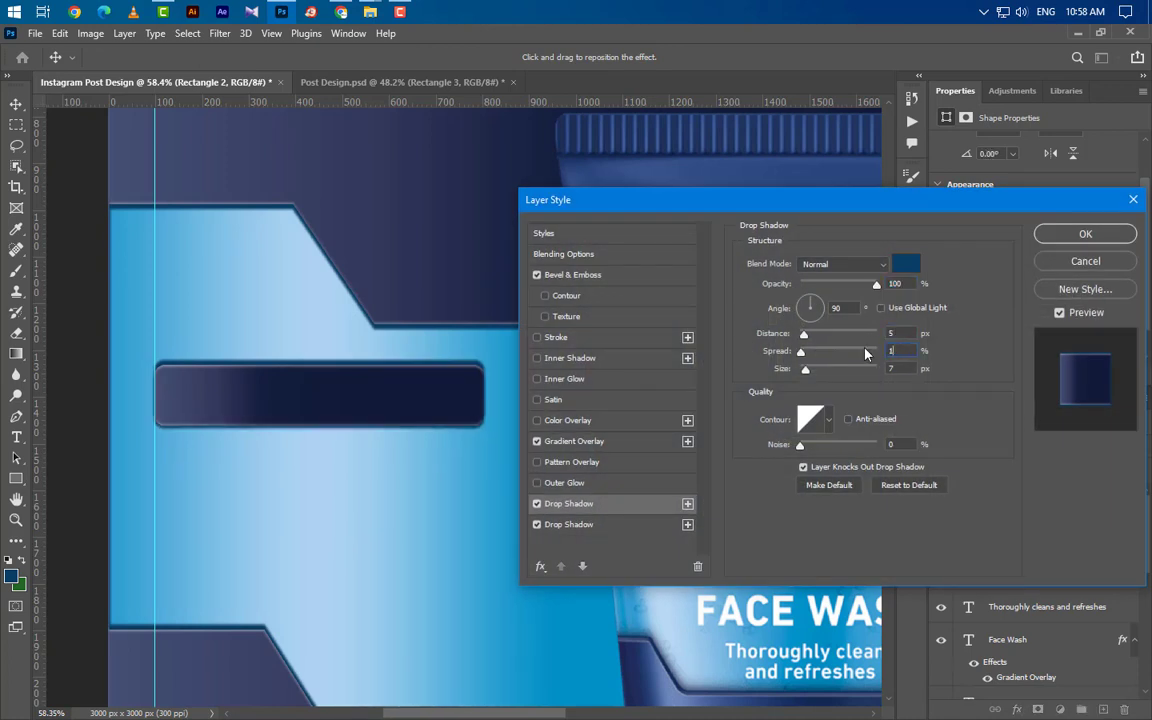
{"action": "type", "text": "10"}
{"action": "key", "text": "Tab"}
{"action": "type", "text": "5"}
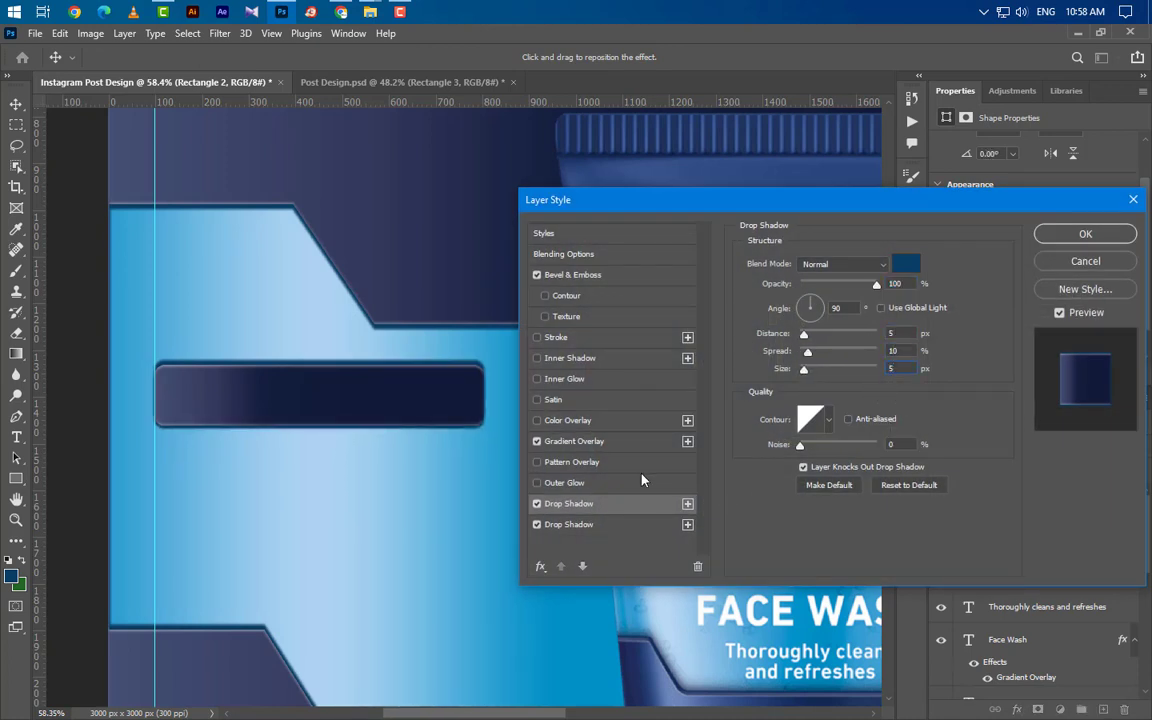
Step: Set the rounded rectangle's second Drop Shadow to 5 px distance and 5 px size
{"action": "left_click", "coordinate": [612, 528]}
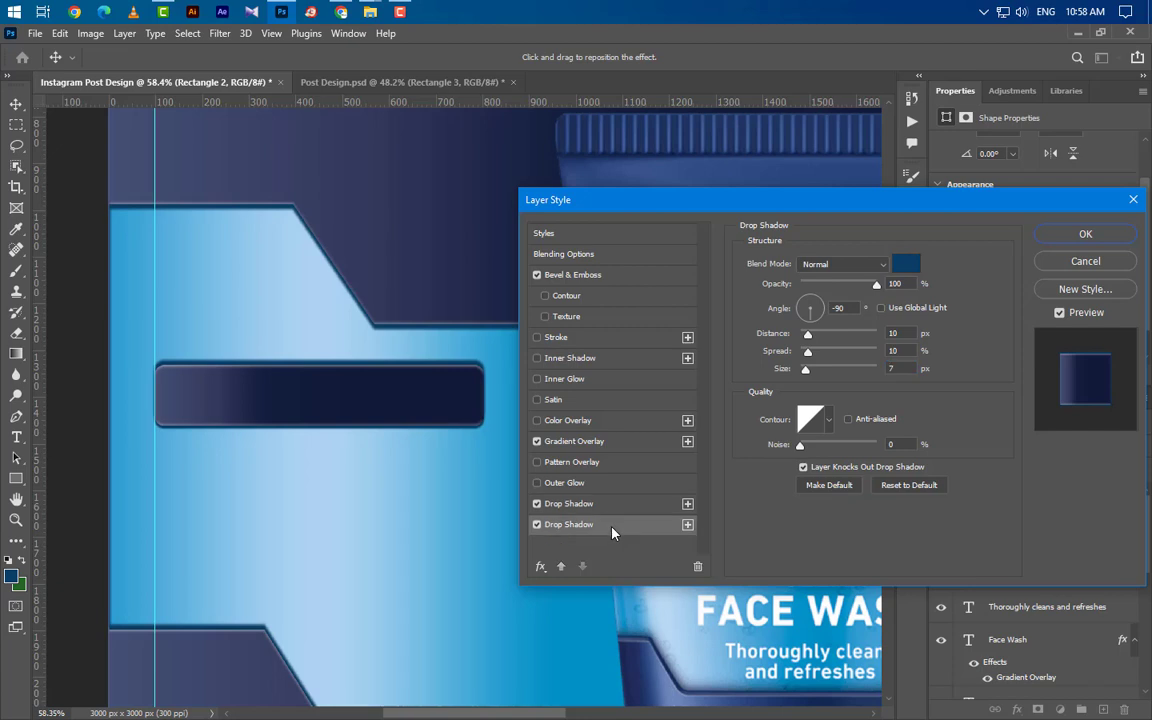
{"action": "double_click", "coordinate": [902, 333]}
{"action": "type", "text": "5"}
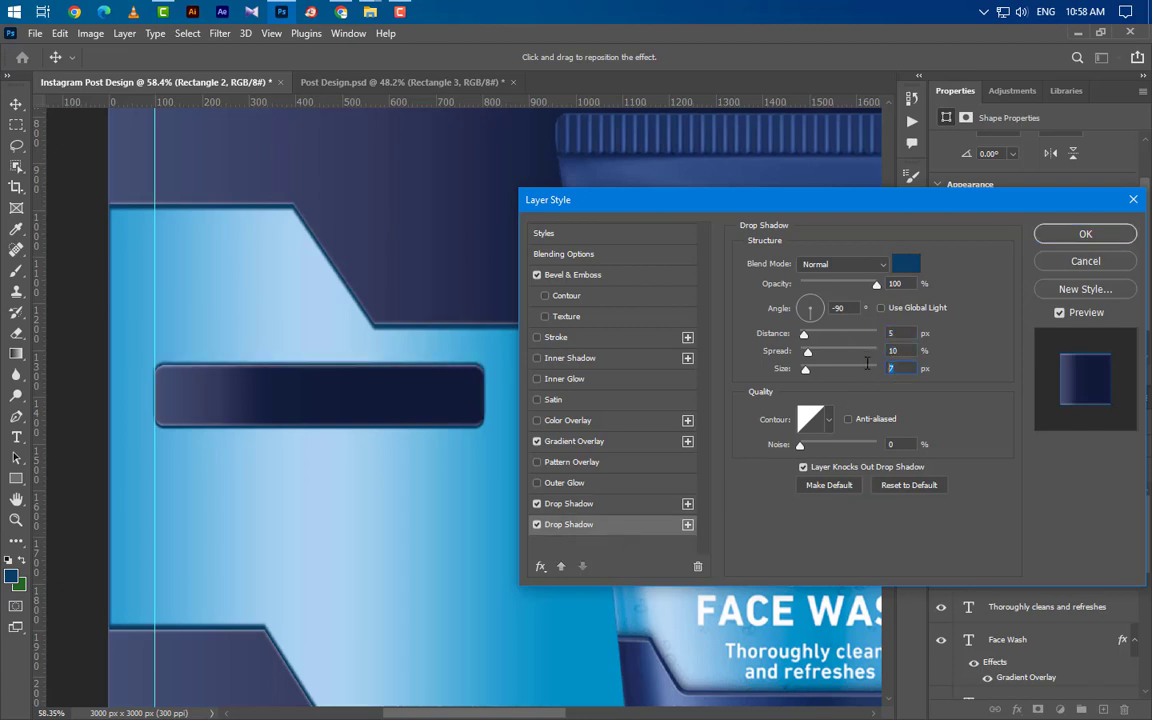
Step: Add a third Drop Shadow to the rounded rectangle and set its colour to black
{"action": "left_click", "coordinate": [687, 524]}
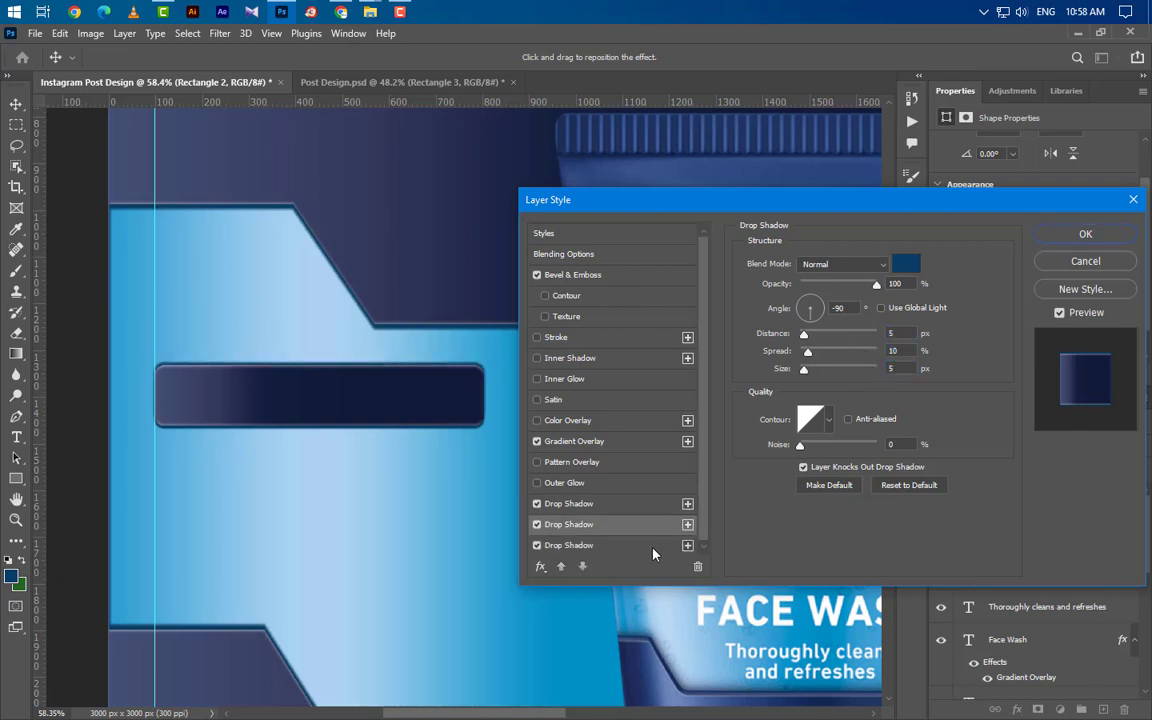
{"action": "left_click", "coordinate": [906, 263]}
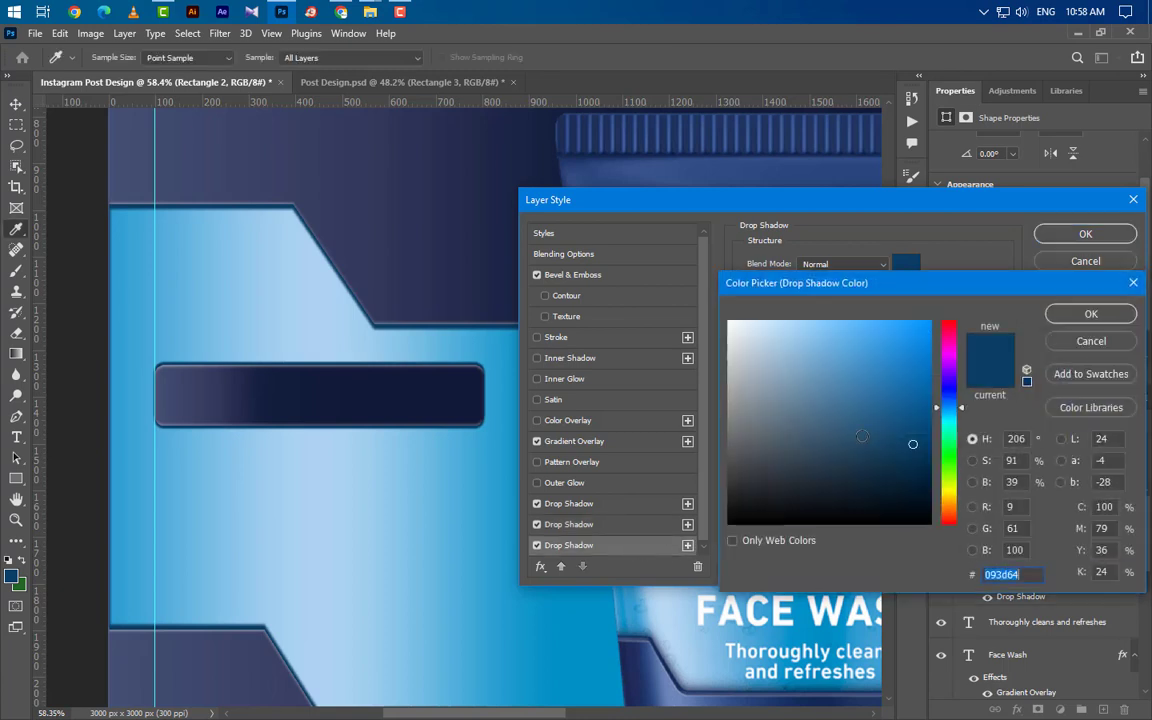
{"action": "left_click", "coordinate": [729, 522]}
{"action": "left_click", "coordinate": [1096, 315]}
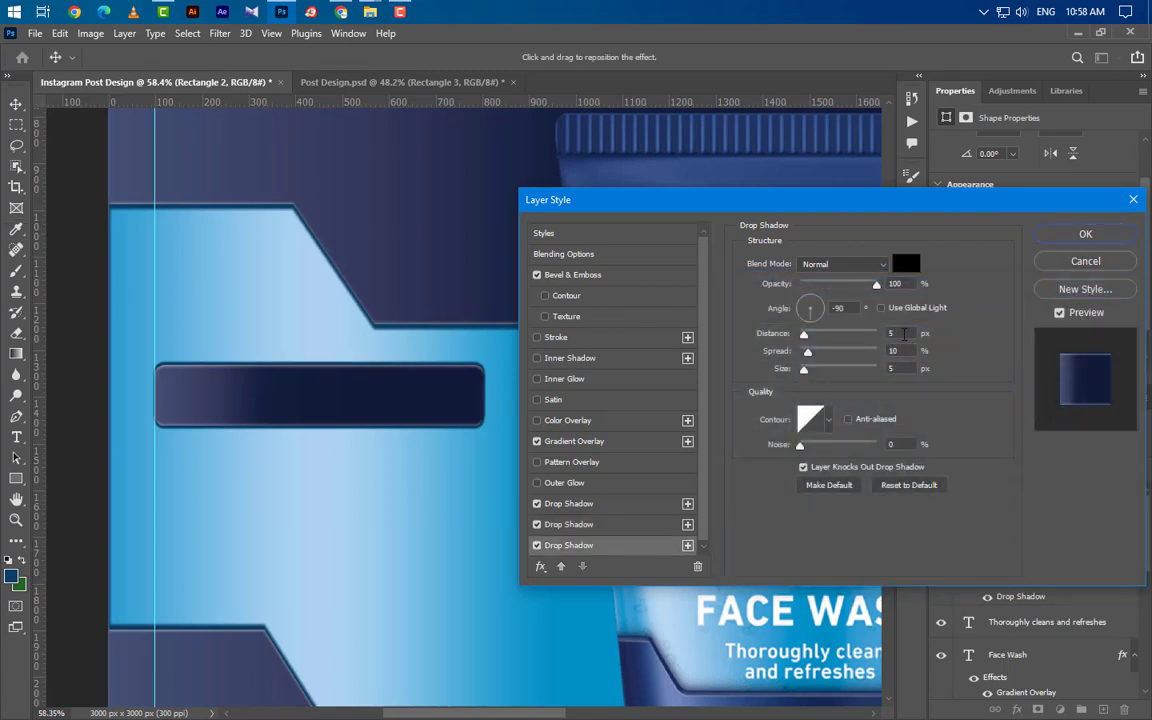
Step: Set the black Drop Shadow to 50% opacity, 90° angle, 10 px distance, 0% spread and 20 px size, and apply the layer style
{"action": "left_click_drag", "start_coordinate": [900, 335], "coordinate": [857, 371]}
{"action": "type", "text": "10020"}
{"action": "left_click_drag", "start_coordinate": [858, 309], "coordinate": [772, 314]}
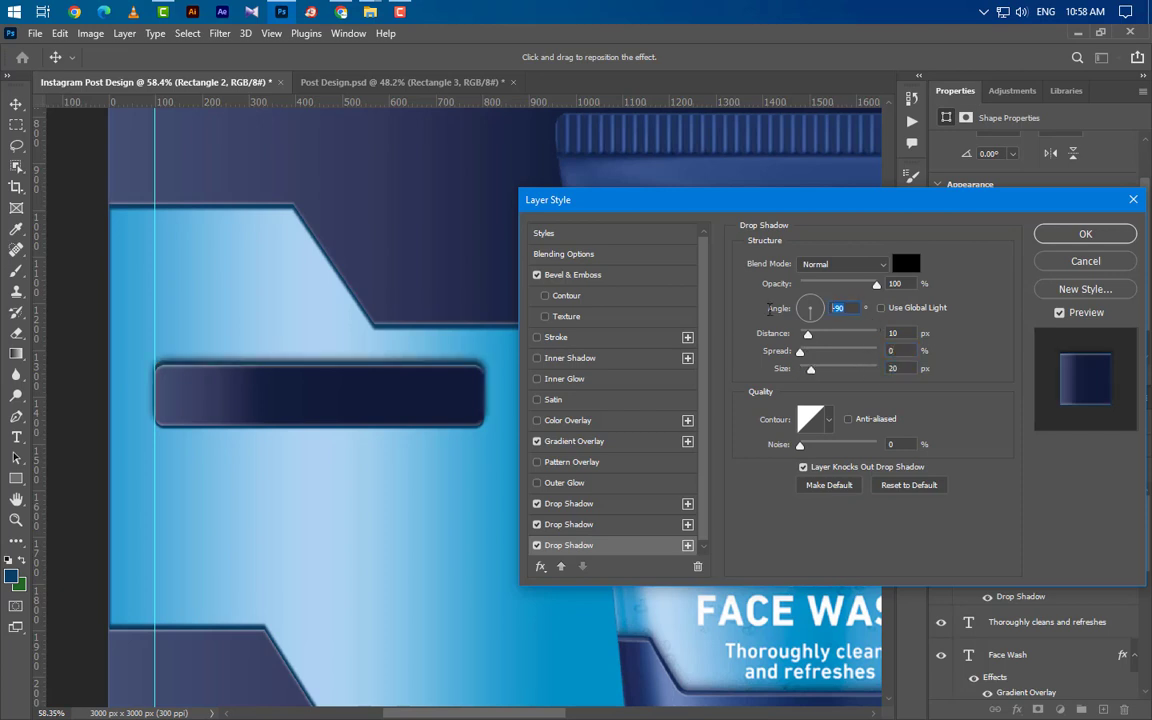
{"action": "type", "text": "90"}
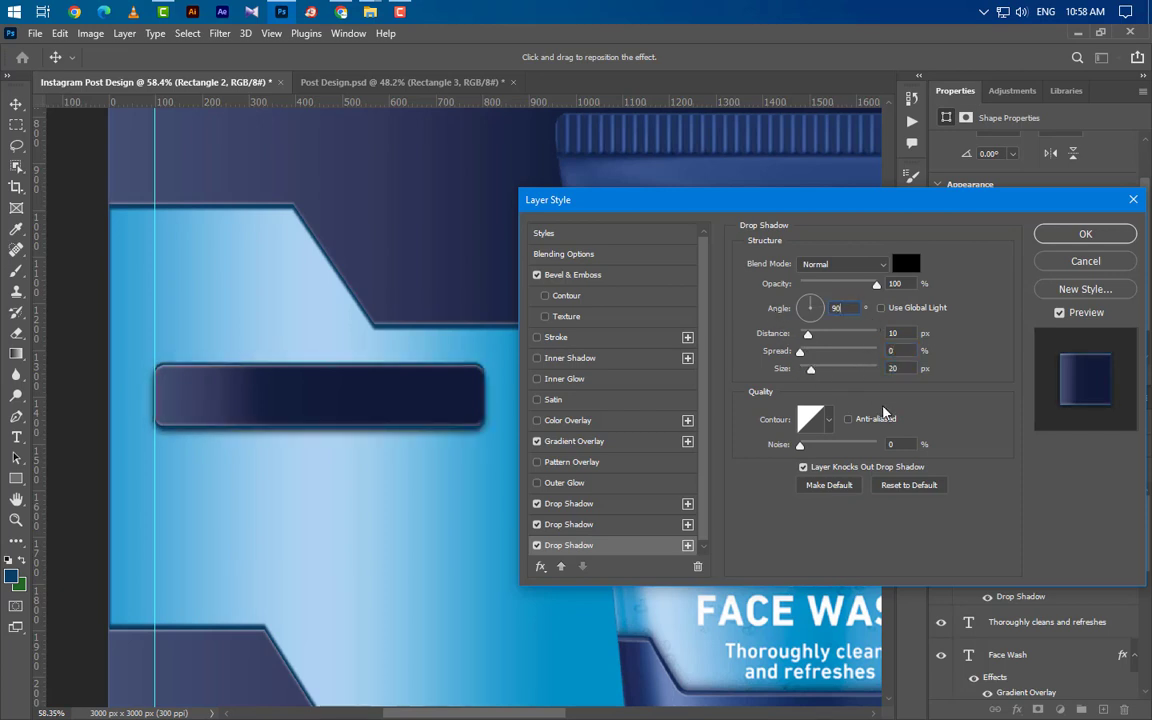
{"action": "left_click_drag", "start_coordinate": [909, 285], "coordinate": [864, 288]}
{"action": "type", "text": "50"}
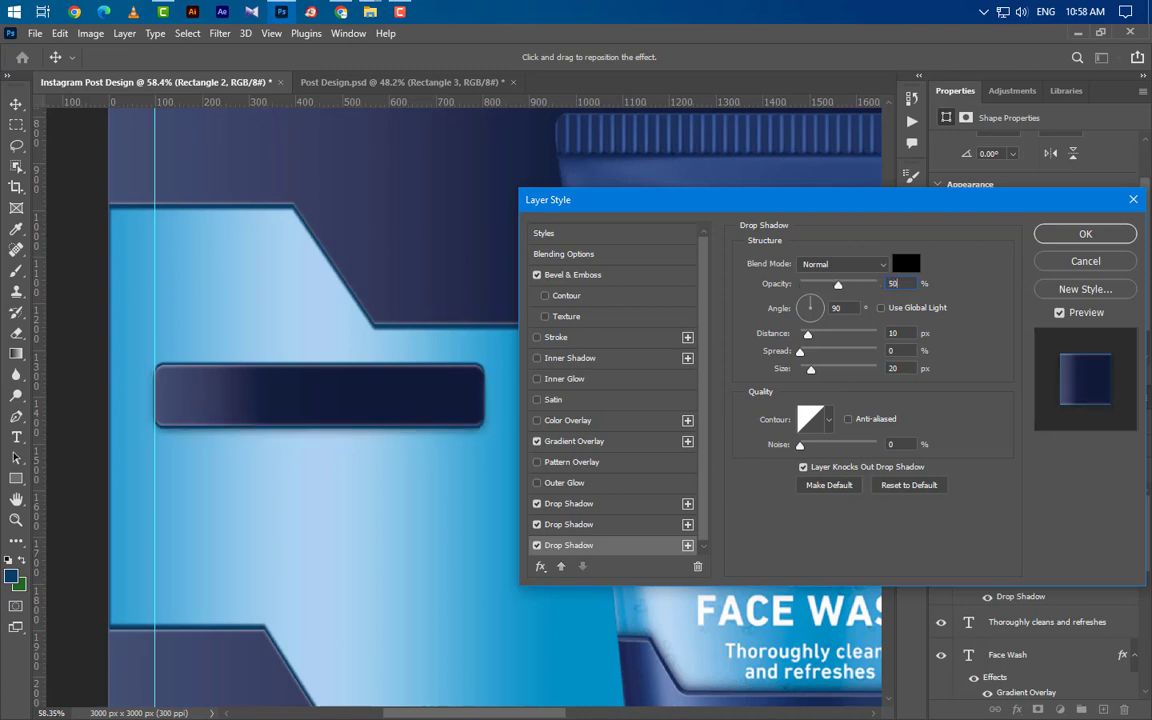
{"action": "left_click", "coordinate": [1060, 237]}
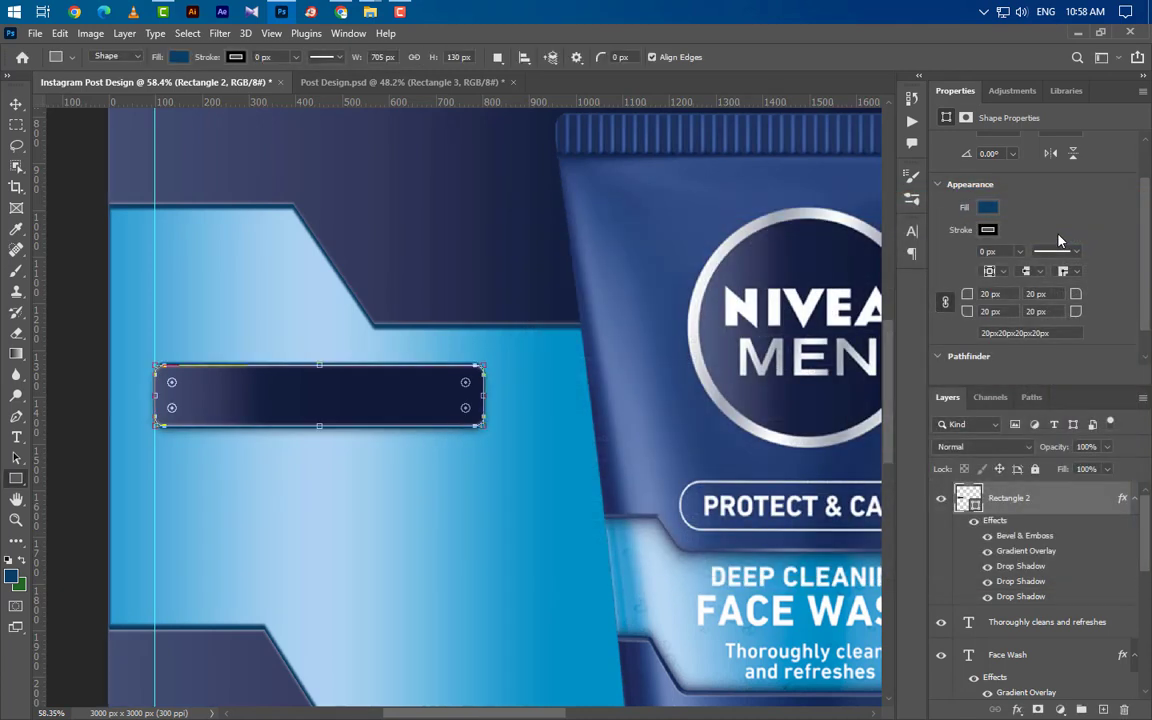
Step: Duplicate the navy label box diagonally down to the right on the light-blue band, ending just short of the tube
{"action": "left_click", "coordinate": [1135, 499]}
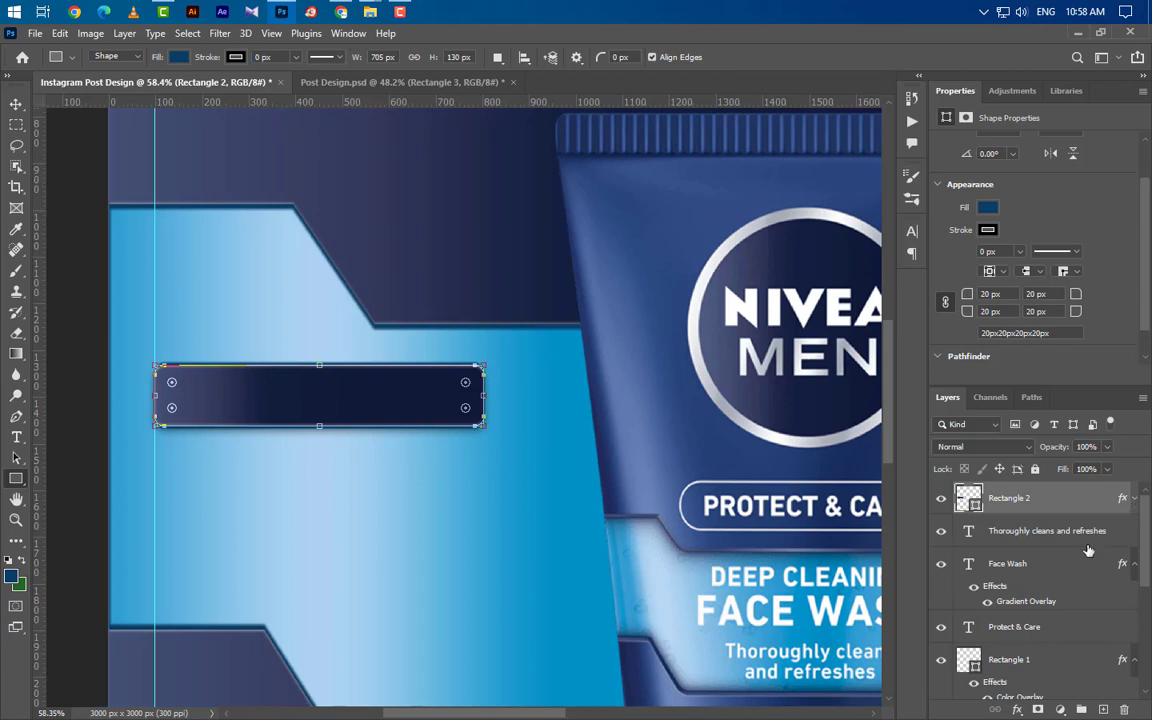
{"action": "left_click", "coordinate": [16, 104]}
{"action": "left_click_drag", "start_coordinate": [392, 423], "coordinate": [592, 577]}
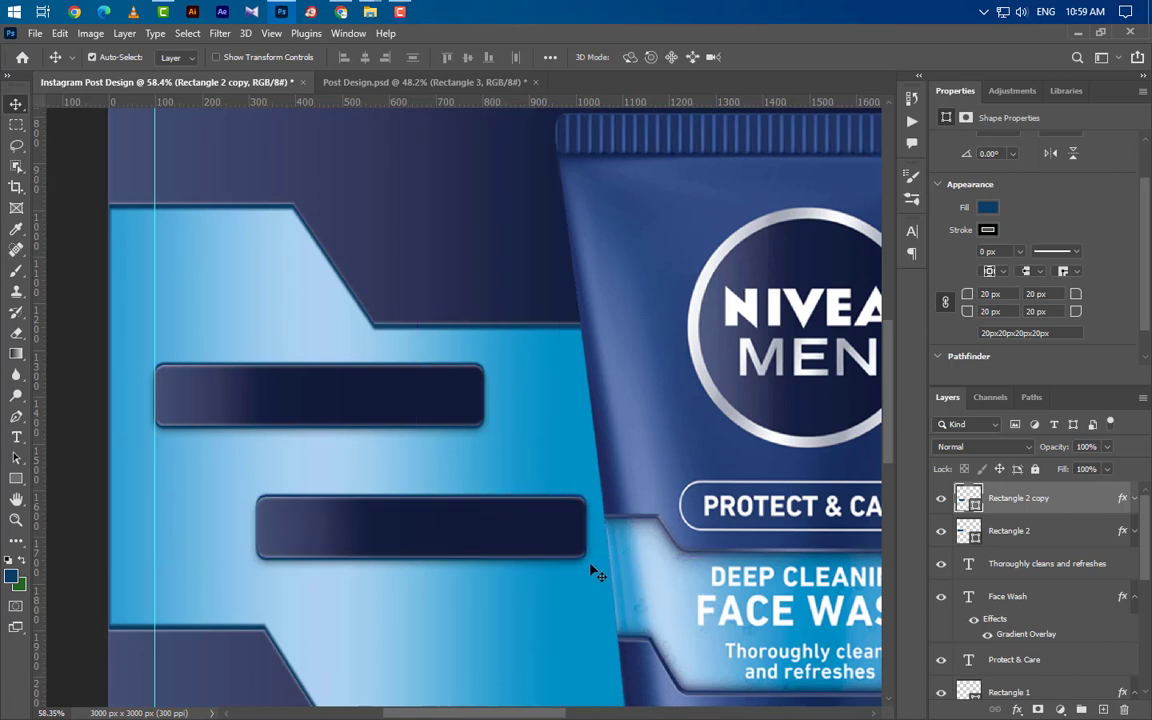
{"action": "key", "text": "Right"}
{"action": "key", "text": "Right"}
{"action": "key", "text": "Right"}
{"action": "key", "text": "shift+Right"}
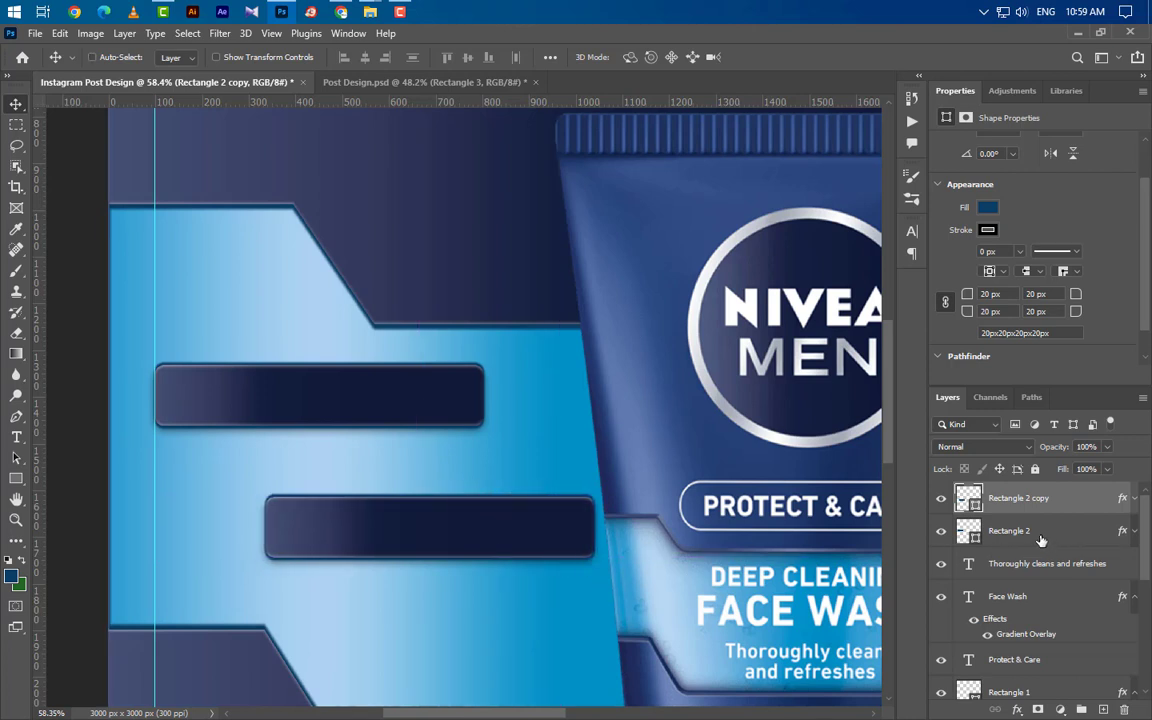
Step: Select both navy label boxes and nudge them down slightly on the light-blue band
{"action": "left_click", "coordinate": [1040, 540], "text": "shift"}
{"action": "key", "text": "Down"}
{"action": "key", "text": "Down"}
{"action": "key", "text": "Down"}
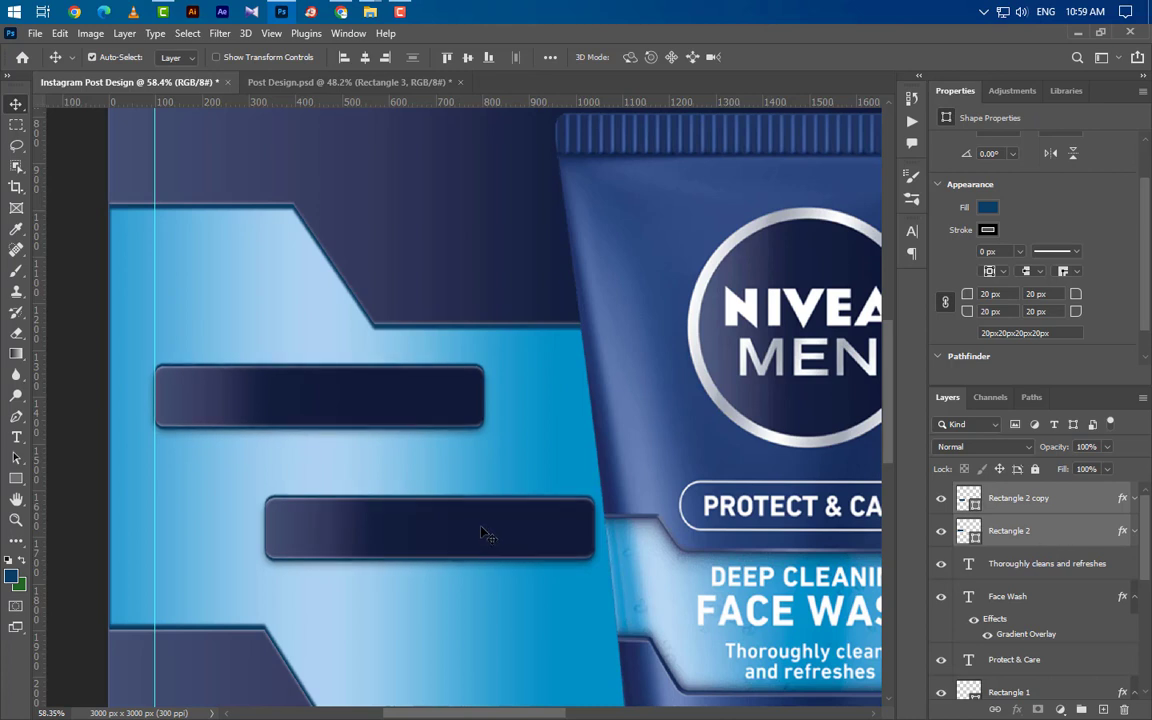
{"action": "key", "text": "Down"}
{"action": "key", "text": "Down"}
{"action": "key", "text": "Down"}
{"action": "key", "text": "Down"}
{"action": "key", "text": "Down"}
{"action": "key", "text": "Down"}
{"action": "key", "text": "Down"}
{"action": "key", "text": "Down"}
{"action": "key", "text": "Down"}
{"action": "key", "text": "Down"}
{"action": "key", "text": "Down"}
{"action": "key", "text": "Down"}
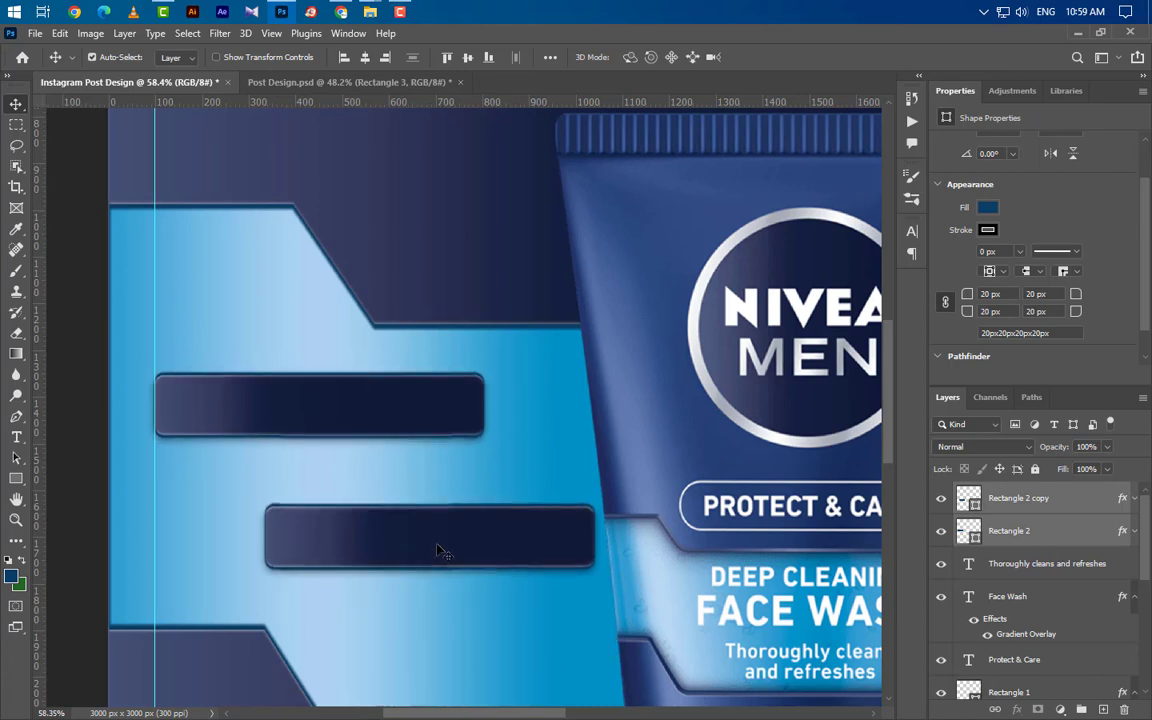
Step: Nudge the lower label box up to narrow the gap between the boxes, and shift both boxes slightly down together
{"action": "left_click", "coordinate": [1071, 509]}
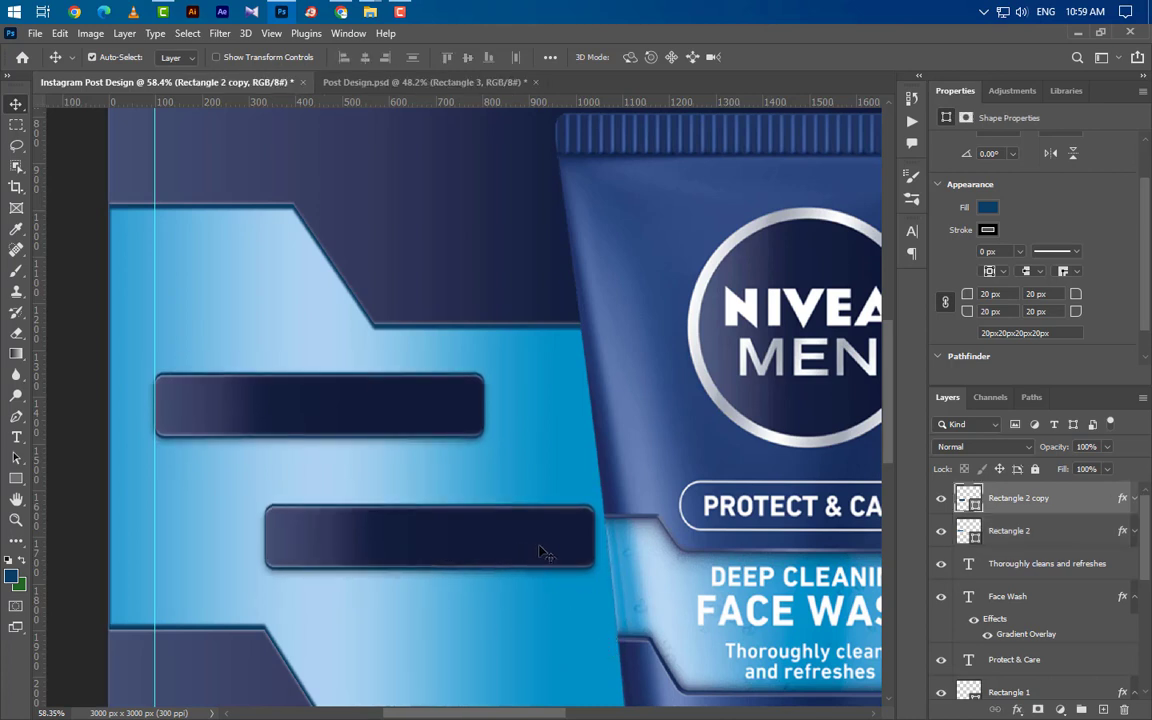
{"action": "key", "text": "Up"}
{"action": "key", "text": "Up"}
{"action": "key", "text": "Up"}
{"action": "key", "text": "Up"}
{"action": "key", "text": "Up"}
{"action": "key", "text": "Up"}
{"action": "key", "text": "Up"}
{"action": "key", "text": "Up"}
{"action": "key", "text": "Up"}
{"action": "key", "text": "Up"}
{"action": "key", "text": "Up"}
{"action": "key", "text": "Up"}
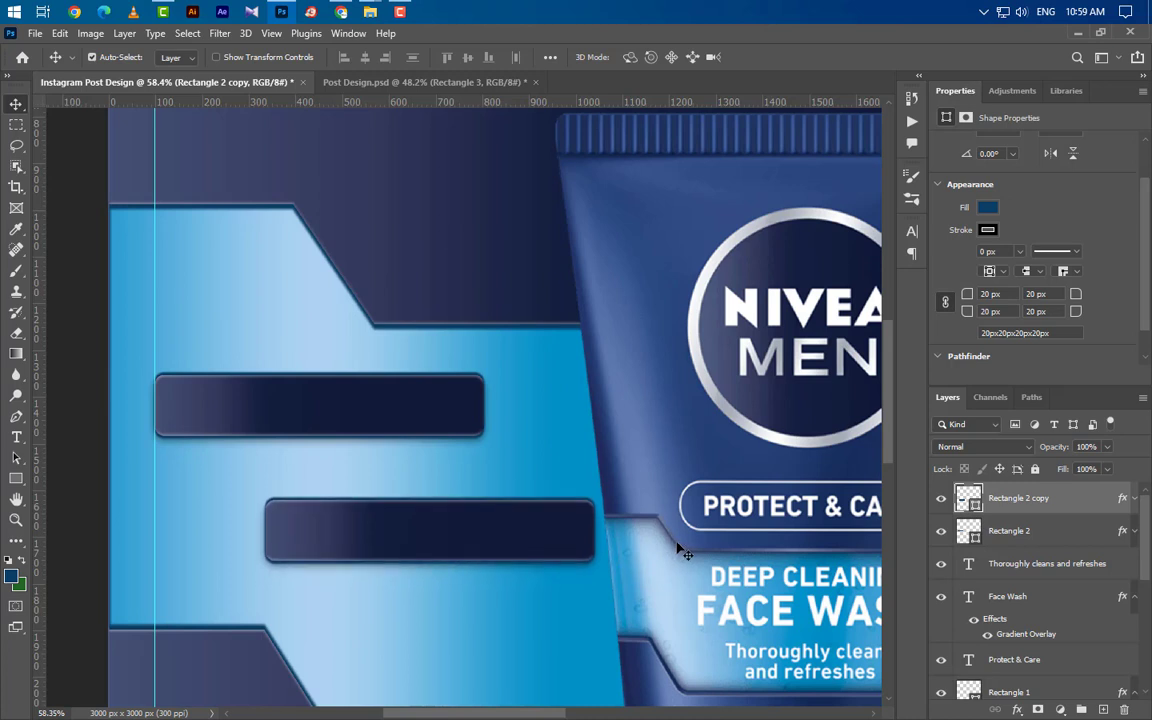
{"action": "key", "text": "Up"}
{"action": "key", "text": "Up"}
{"action": "key", "text": "Up"}
{"action": "key", "text": "Up"}
{"action": "key", "text": "Up"}
{"action": "left_click", "coordinate": [1040, 531], "text": "ctrl"}
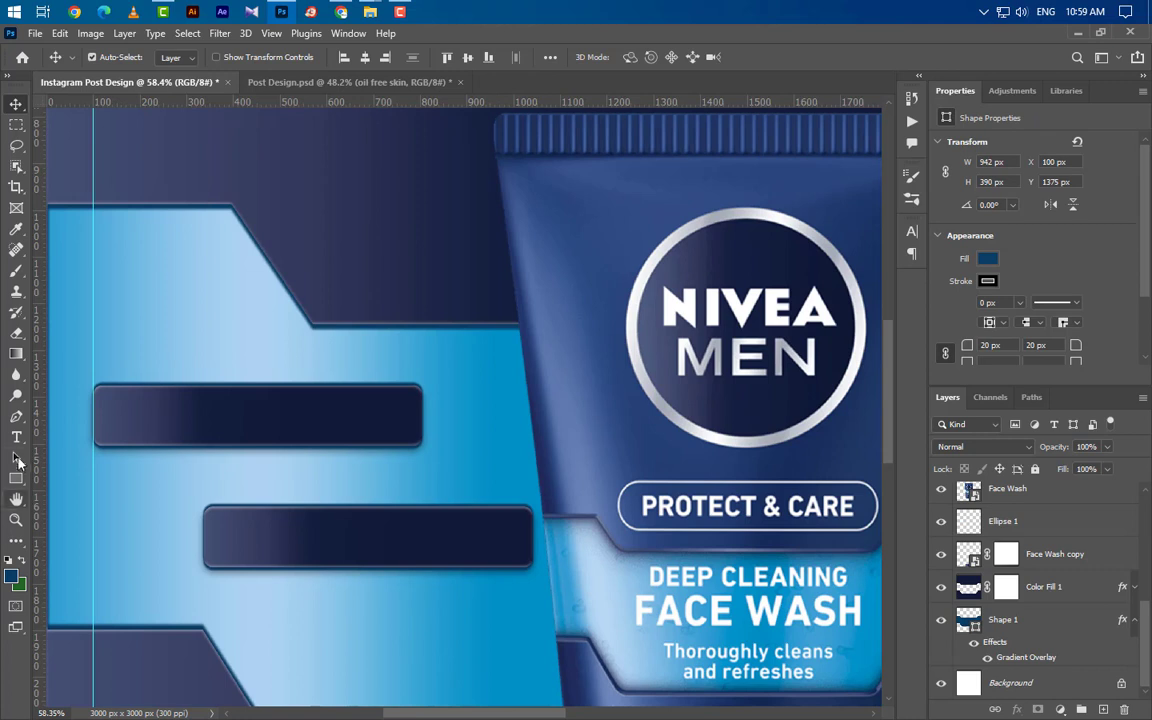
Step: Add the white text "OIL FREE SKIN" in Poppins Medium 18 pt on a new layer at the top of the stack
{"action": "left_click", "coordinate": [16, 437]}
{"action": "scroll", "coordinate": [1065, 570], "scroll_direction": "up", "scroll_amount": 3}
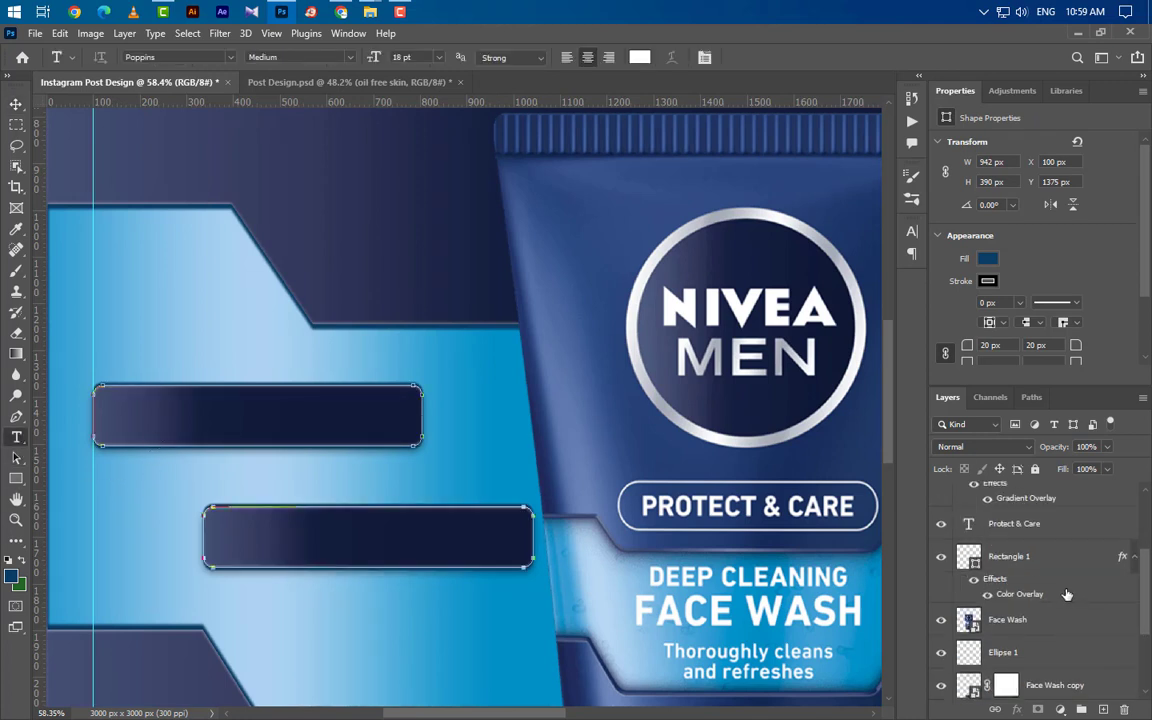
{"action": "key", "text": "ctrl+shift+alt+n"}
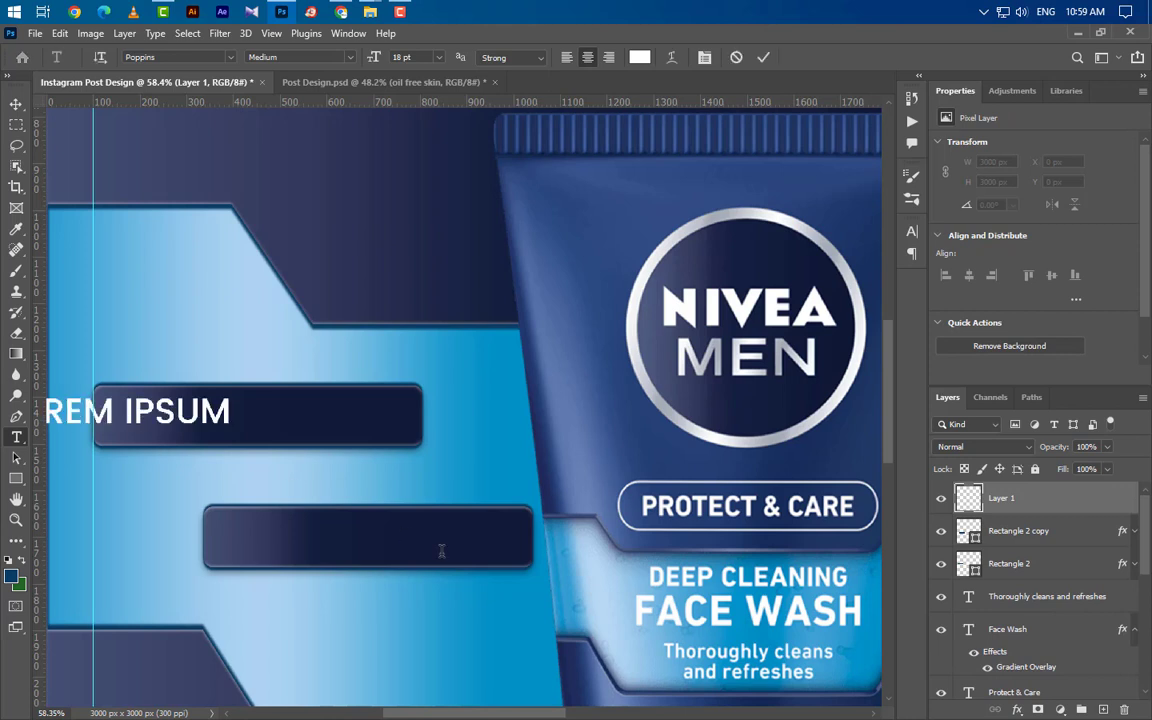
{"action": "type", "text": "OIL FREE SKIN"}
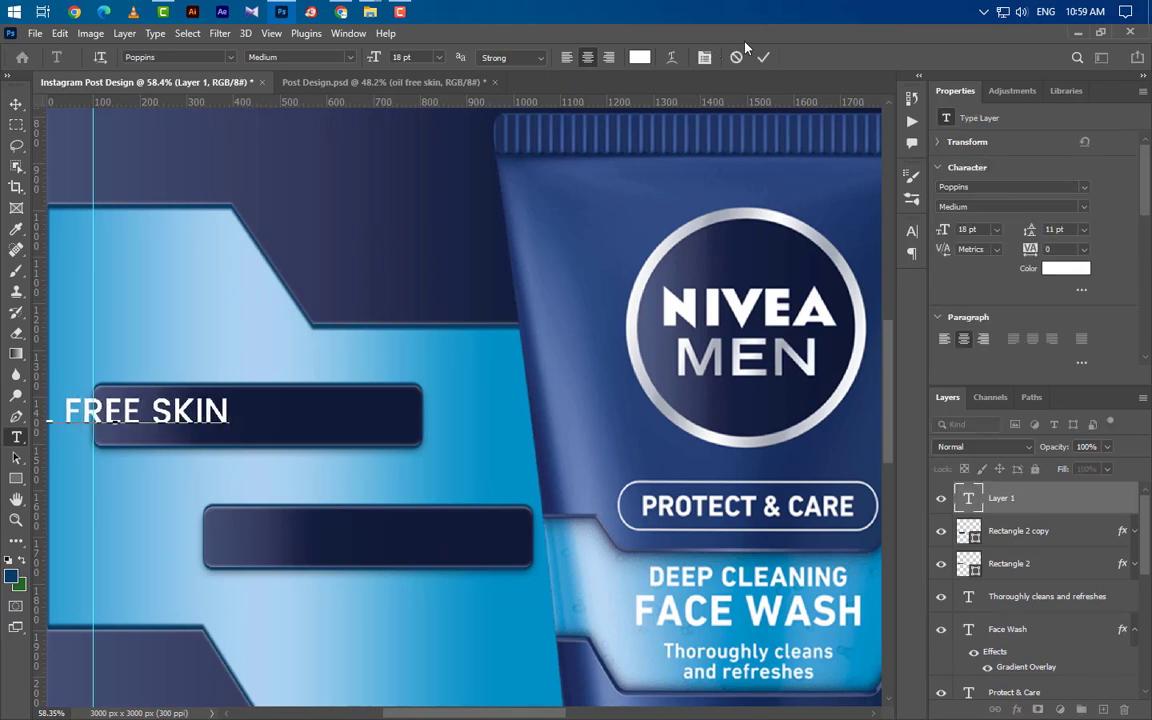
{"action": "key", "text": "ctrl+Return"}
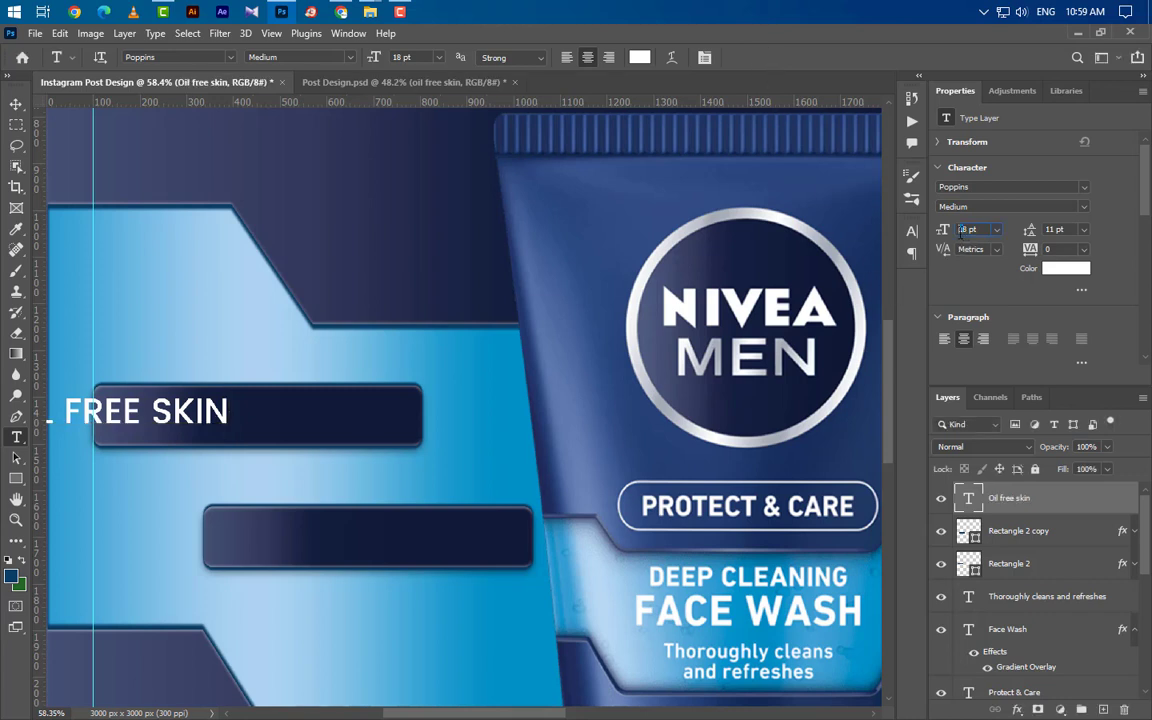
{"action": "left_click", "coordinate": [984, 207]}
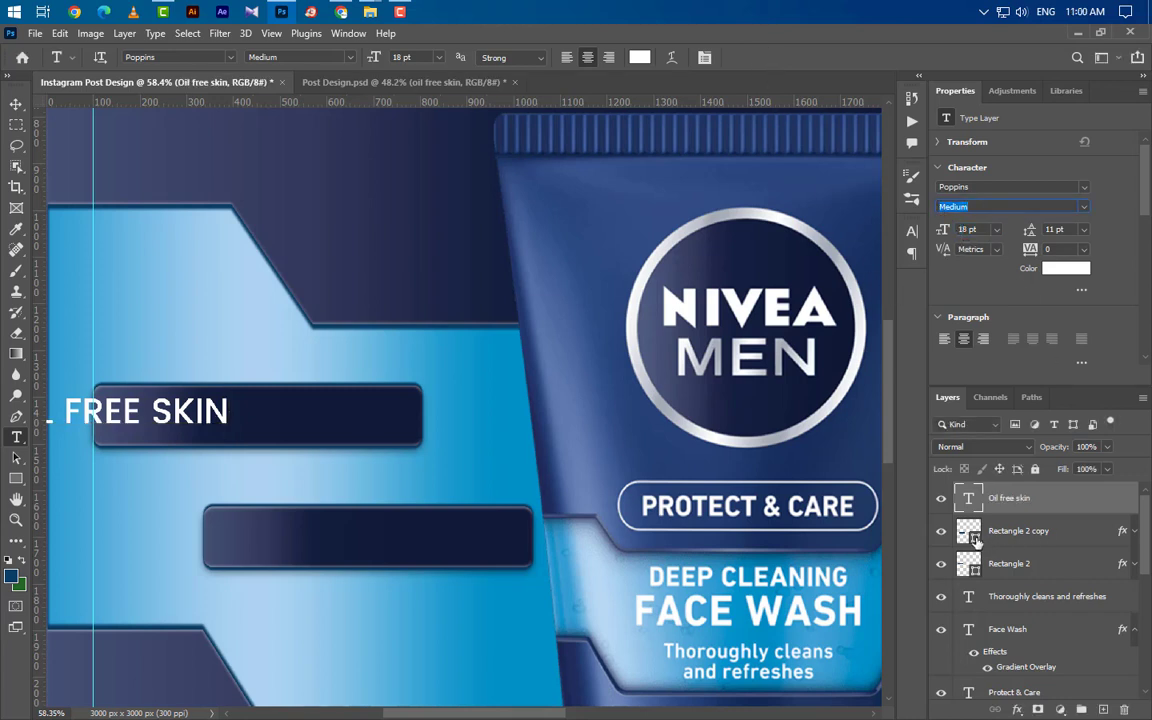
Step: Centre the OIL FREE SKIN text horizontally and vertically in the upper label box, and group the text with its box
{"action": "left_click", "coordinate": [975, 566], "text": "ctrl"}
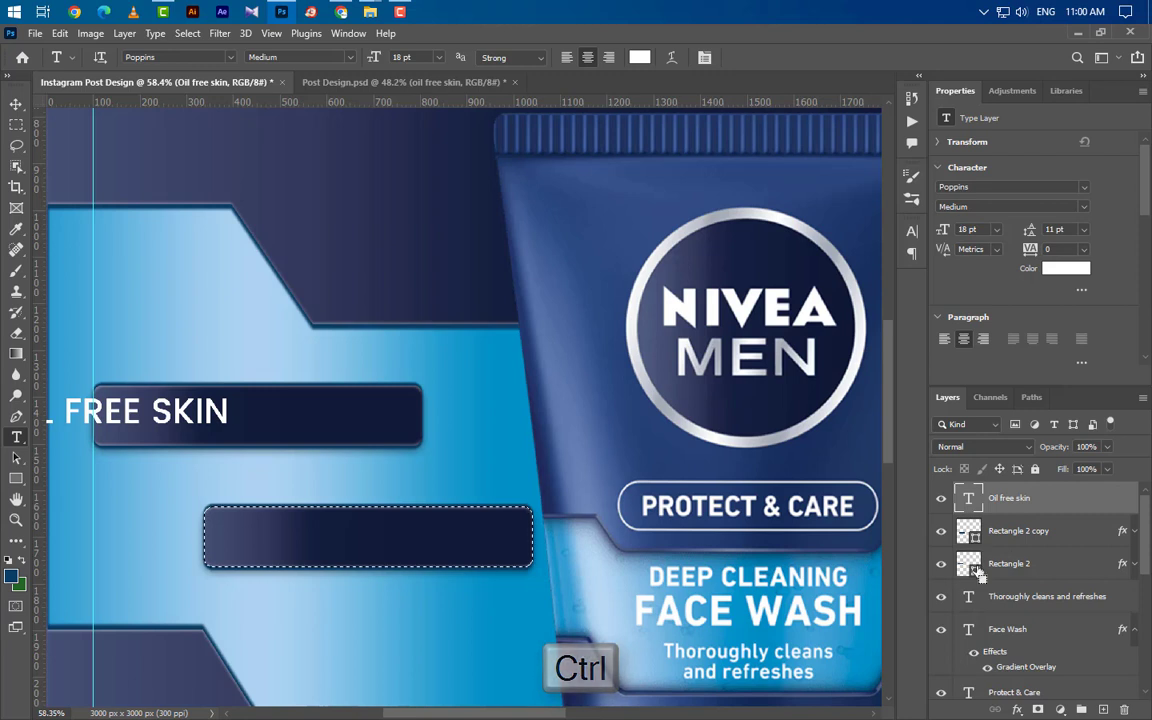
{"action": "left_click", "coordinate": [969, 531], "text": "ctrl"}
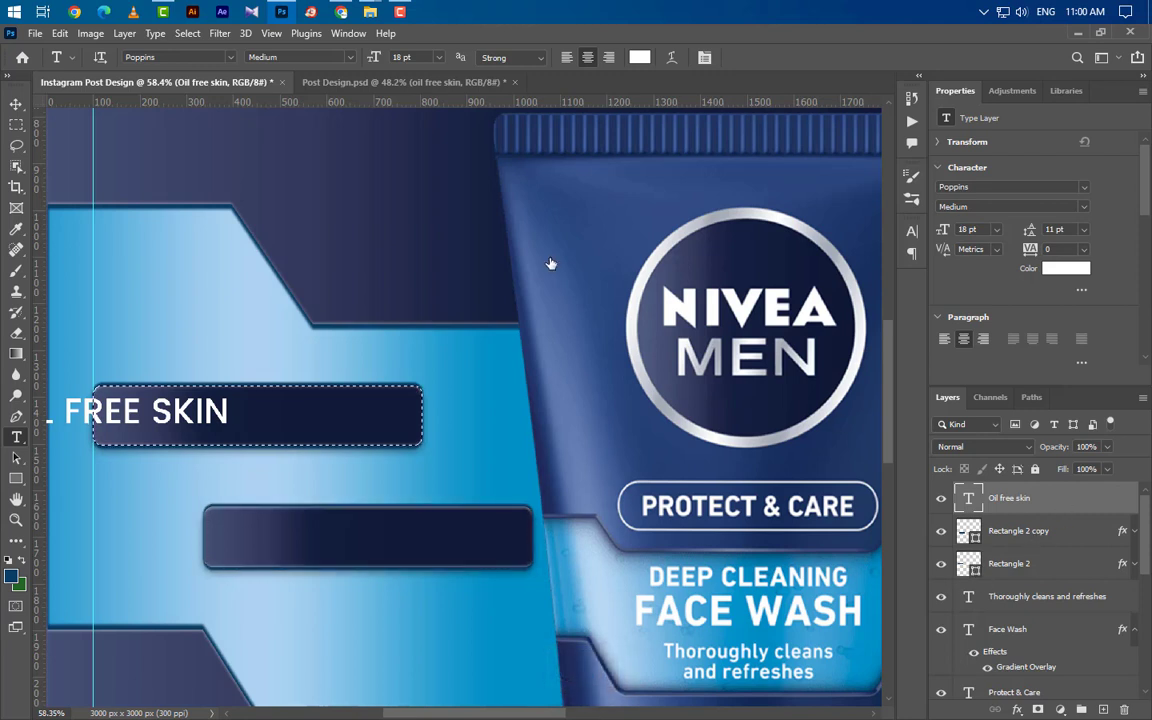
{"action": "left_click", "coordinate": [16, 104]}
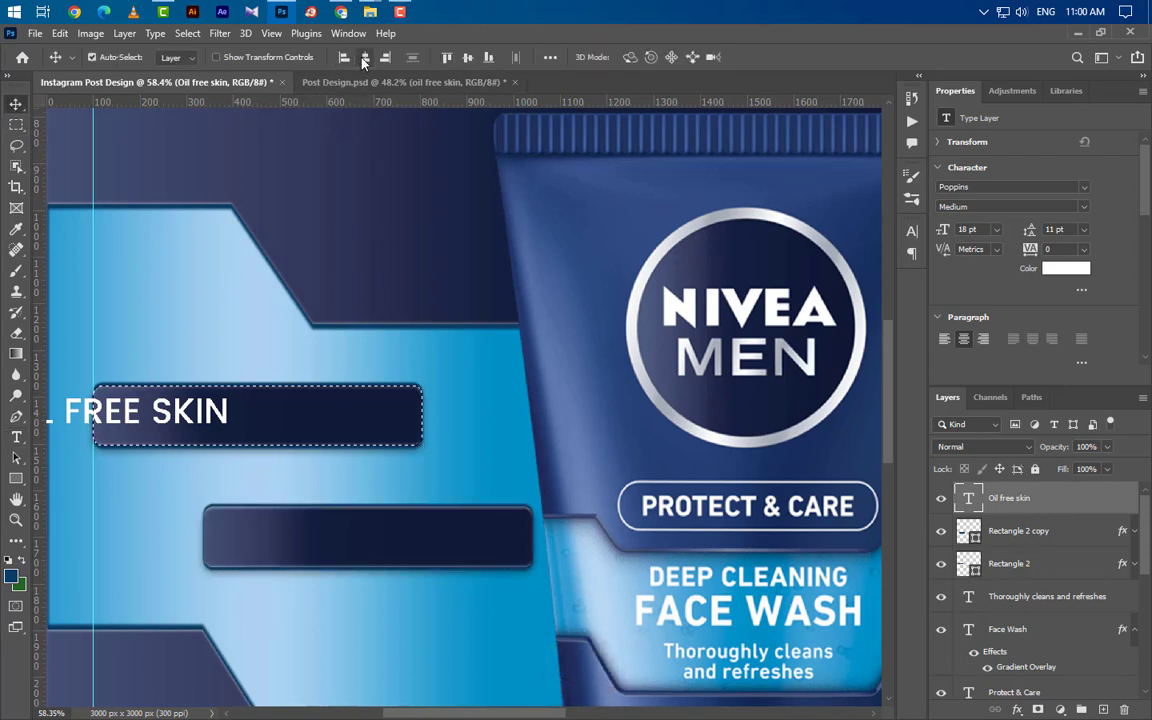
{"action": "left_click", "coordinate": [467, 57]}
{"action": "left_click", "coordinate": [467, 57]}
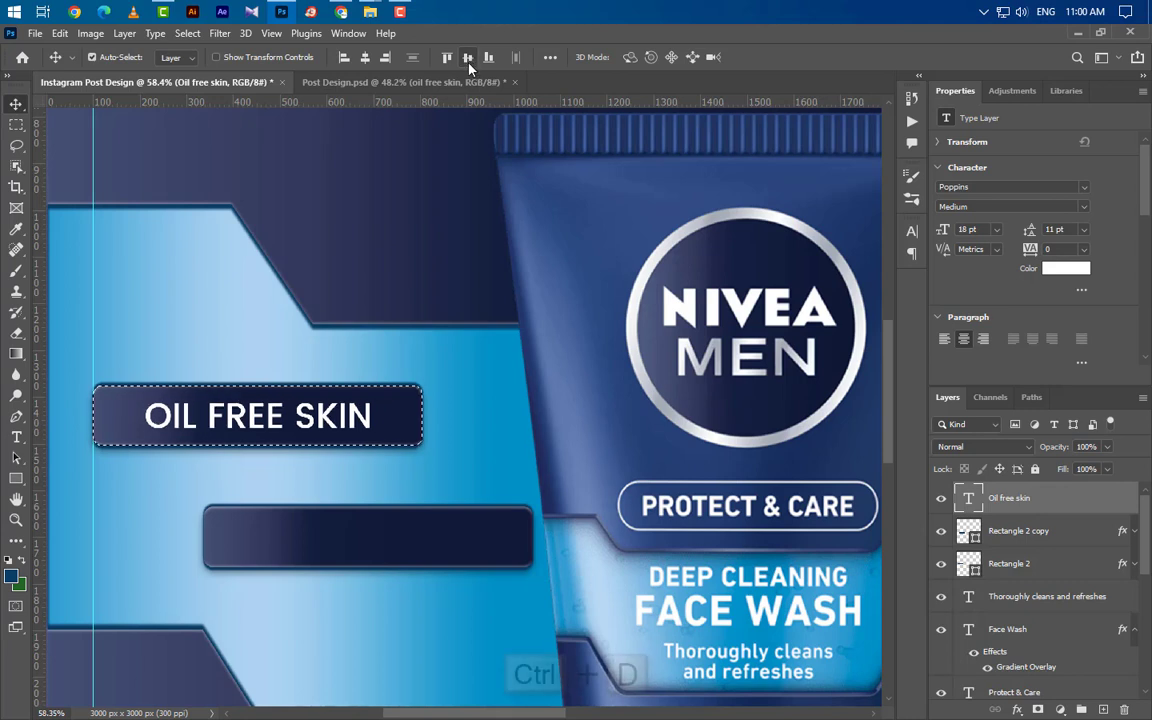
{"action": "key", "text": "ctrl+d"}
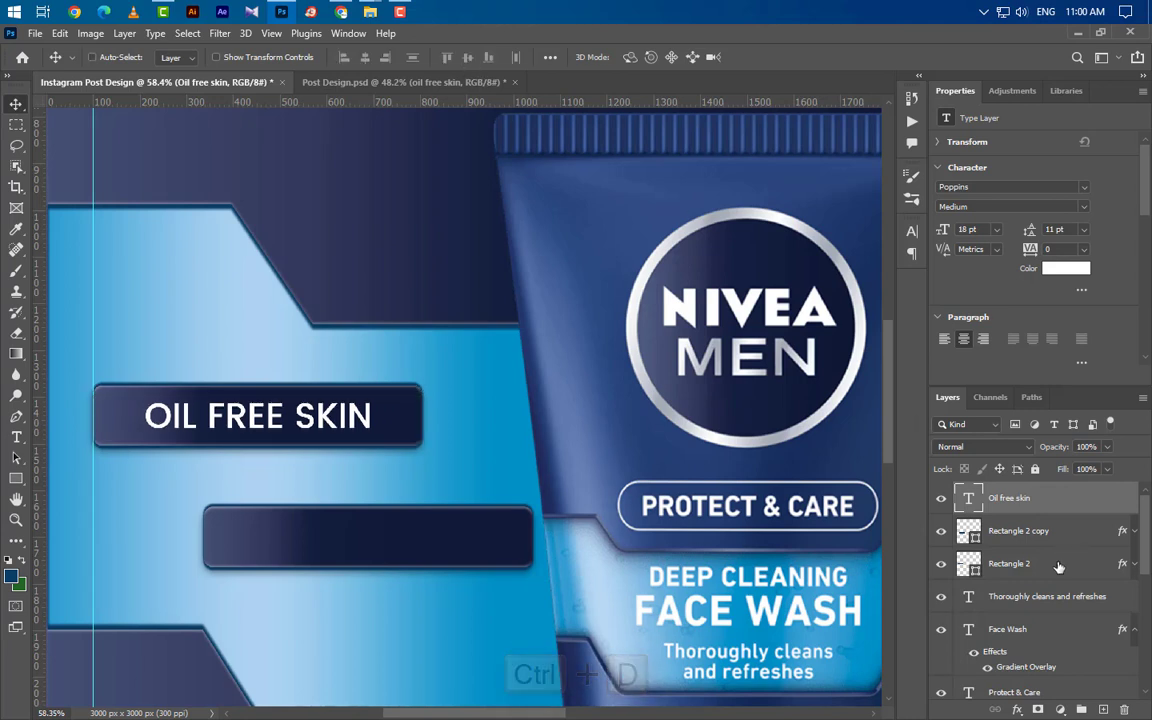
{"action": "left_click", "coordinate": [1071, 578]}
{"action": "left_click", "coordinate": [1082, 710]}
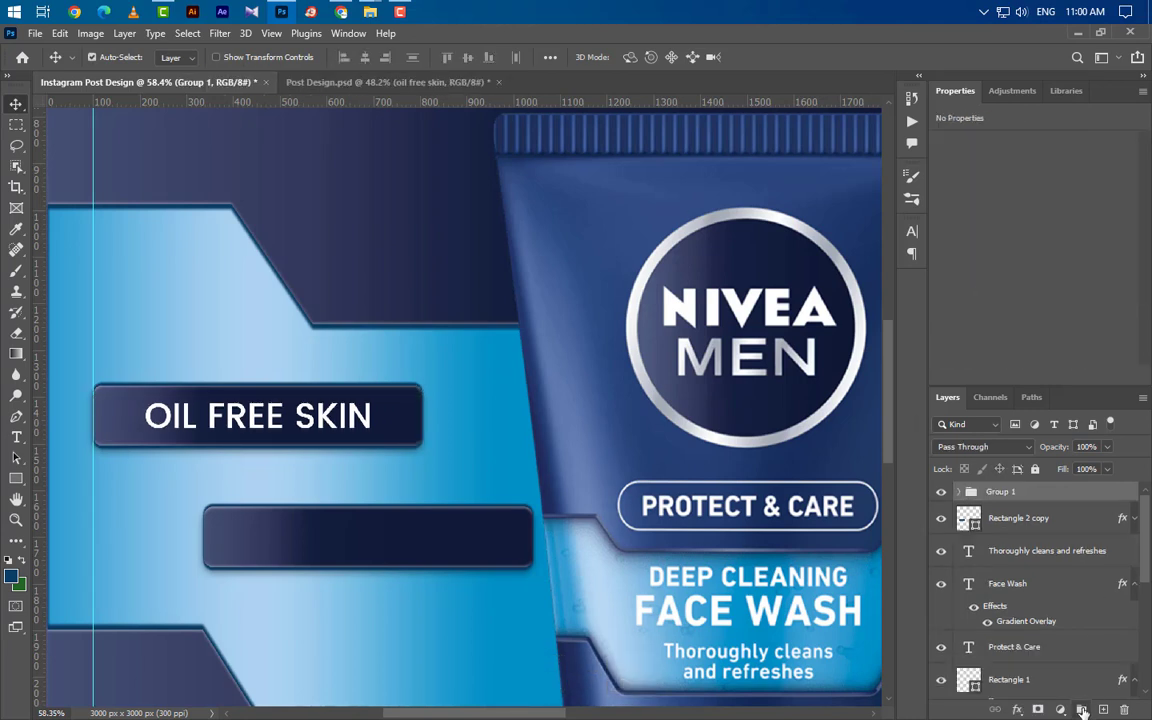
Step: Duplicate the OIL FREE SKIN text onto the lower label box and change the copy to "REDUCE ACNE"
{"action": "left_click_drag", "start_coordinate": [318, 428], "coordinate": [431, 550]}
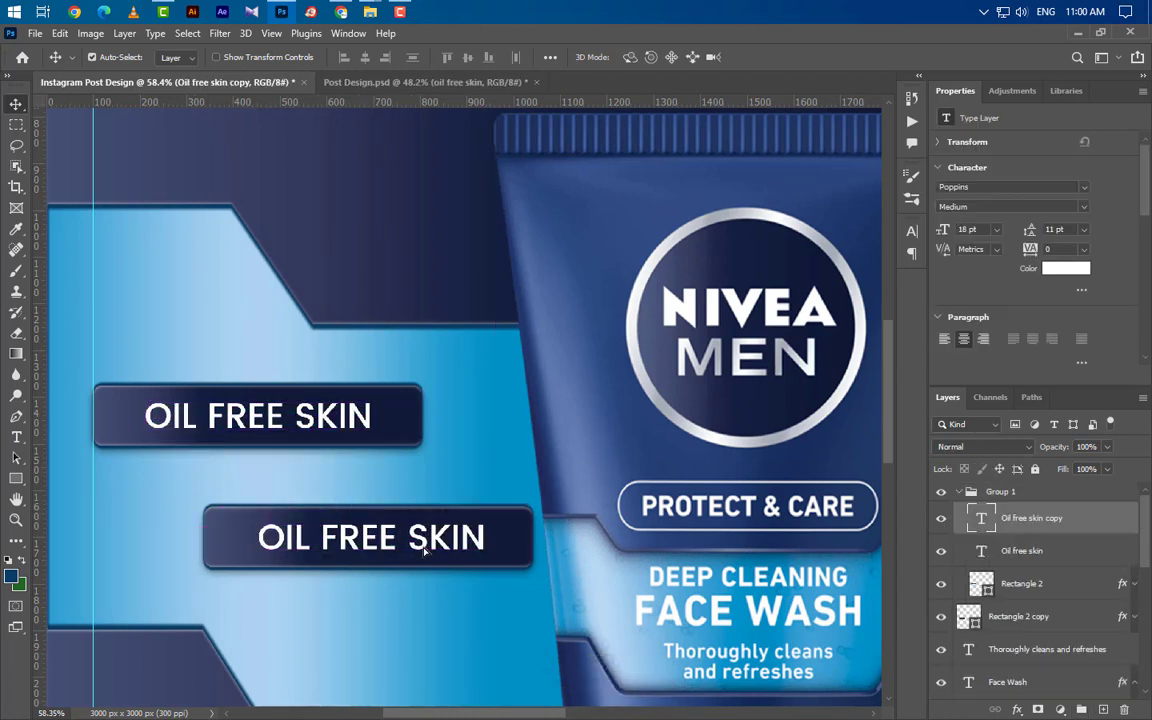
{"action": "left_click", "coordinate": [16, 437]}
{"action": "left_click_drag", "start_coordinate": [263, 542], "coordinate": [628, 519]}
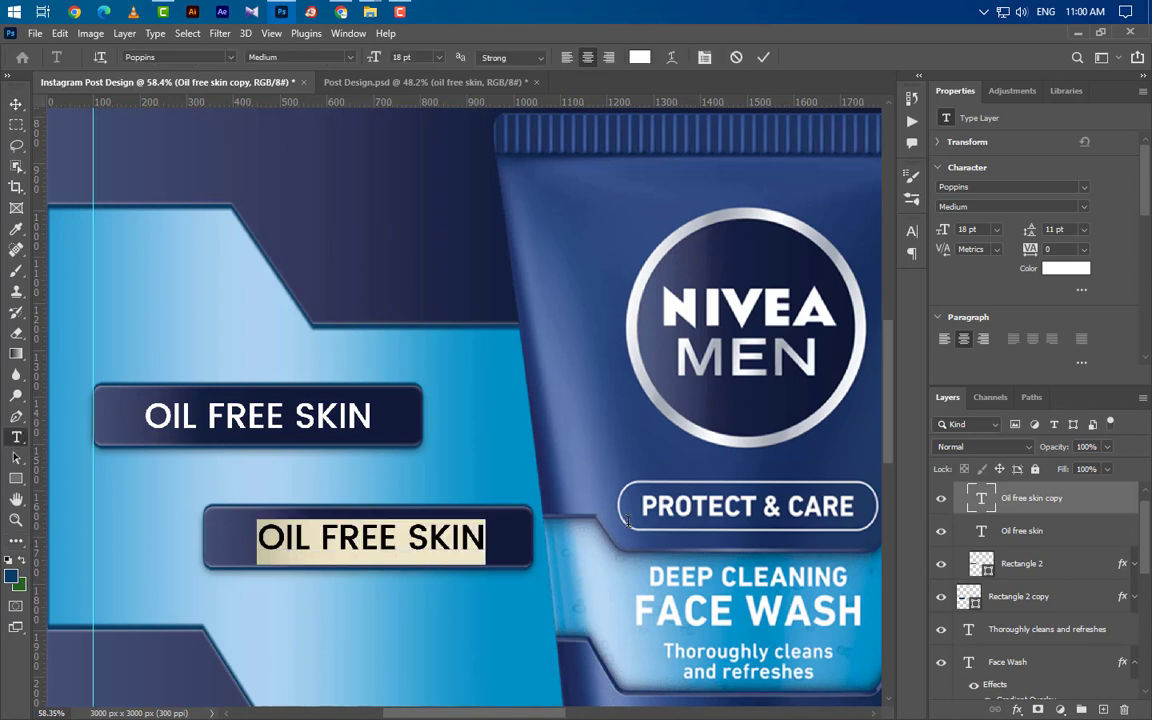
{"action": "type", "text": "RED"}
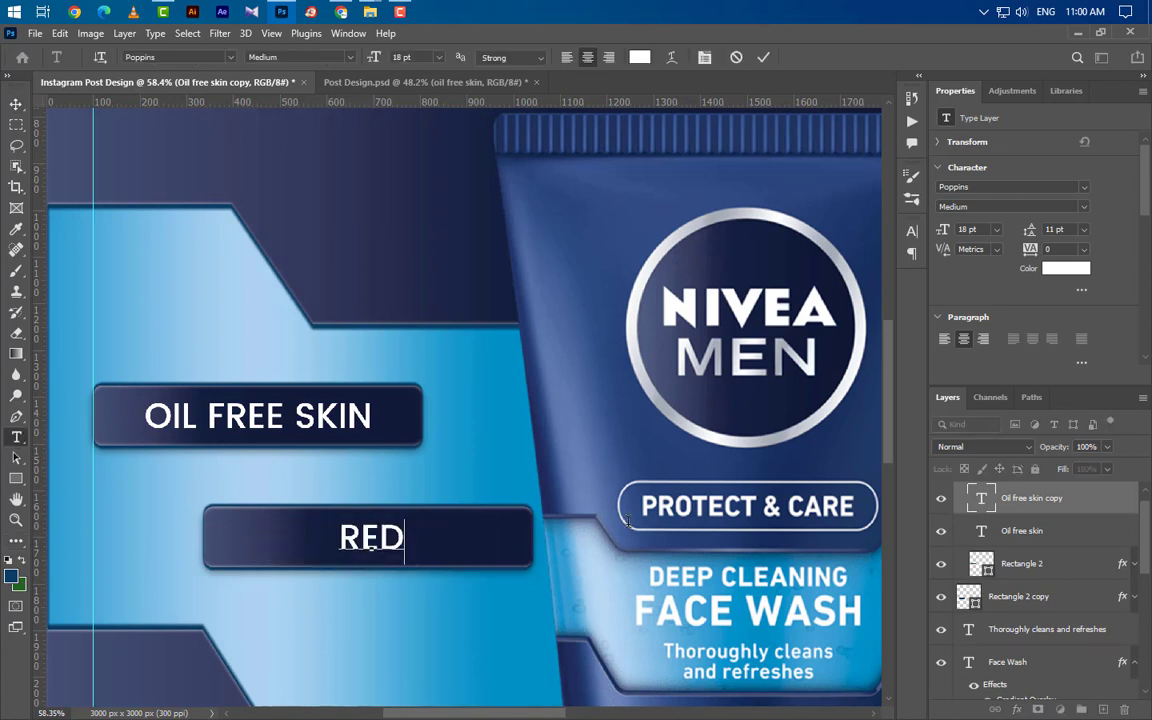
{"action": "type", "text": "DCE"}
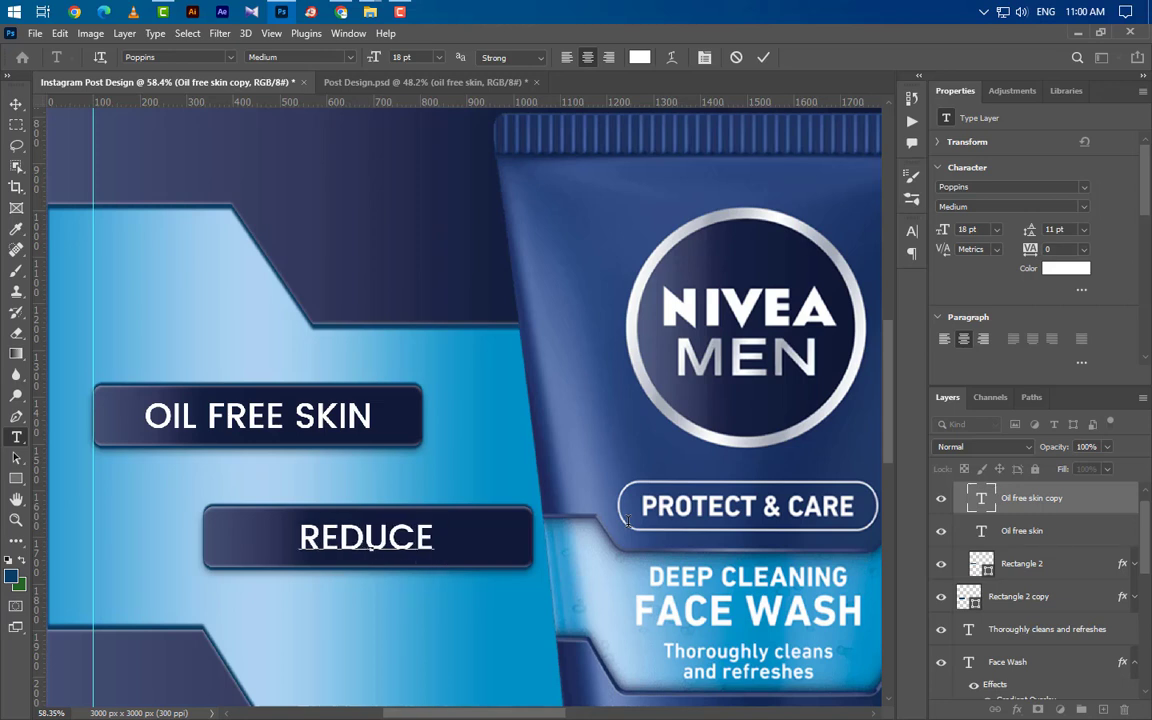
{"action": "type", "text": " ACNE"}
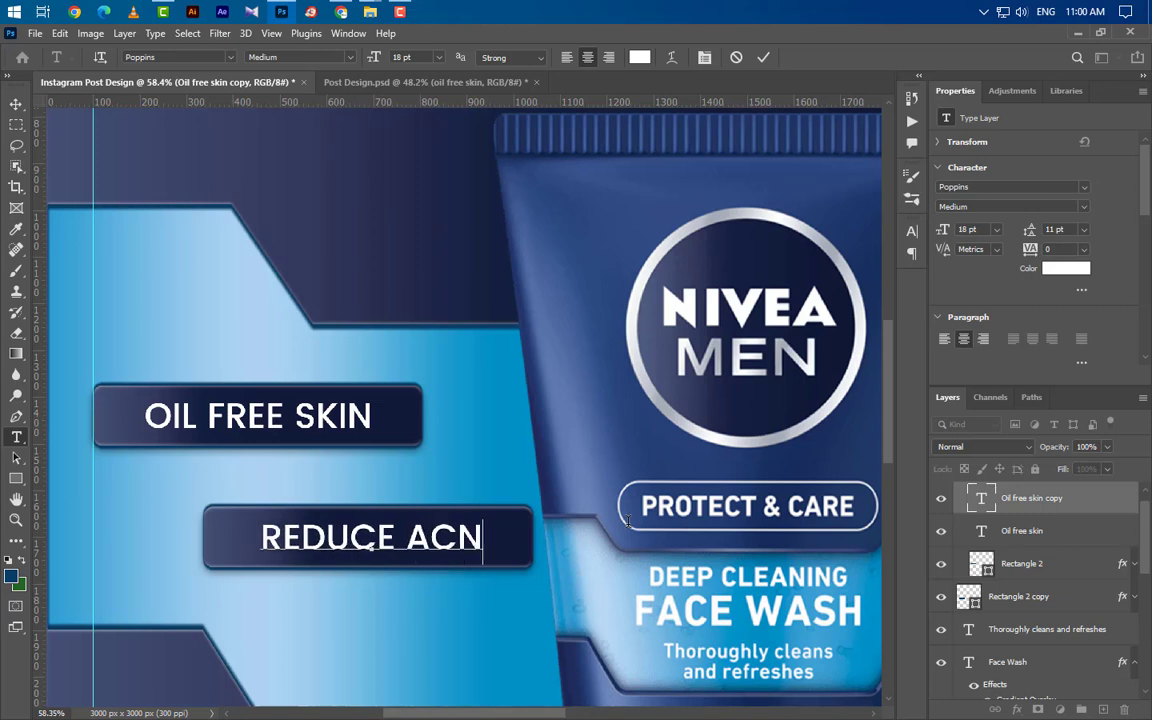
{"action": "left_click", "coordinate": [765, 58]}
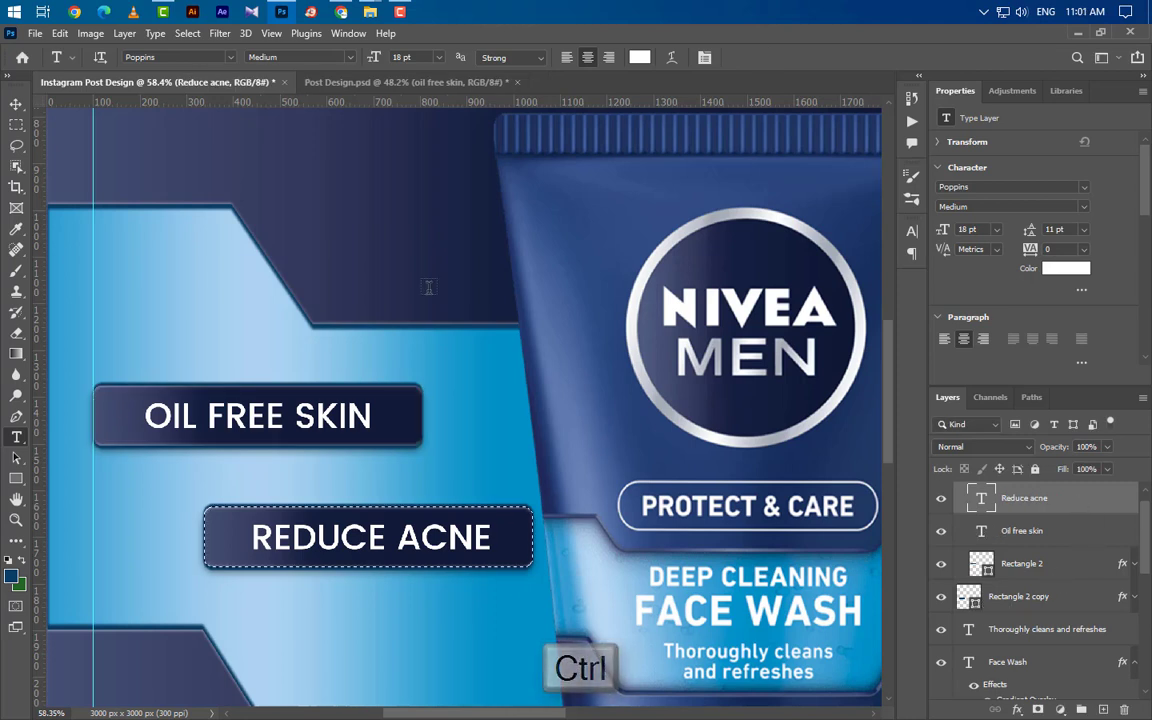
Step: Centre the REDUCE ACNE text horizontally in the lower label box, and group the text with its box
{"action": "key", "text": "v"}
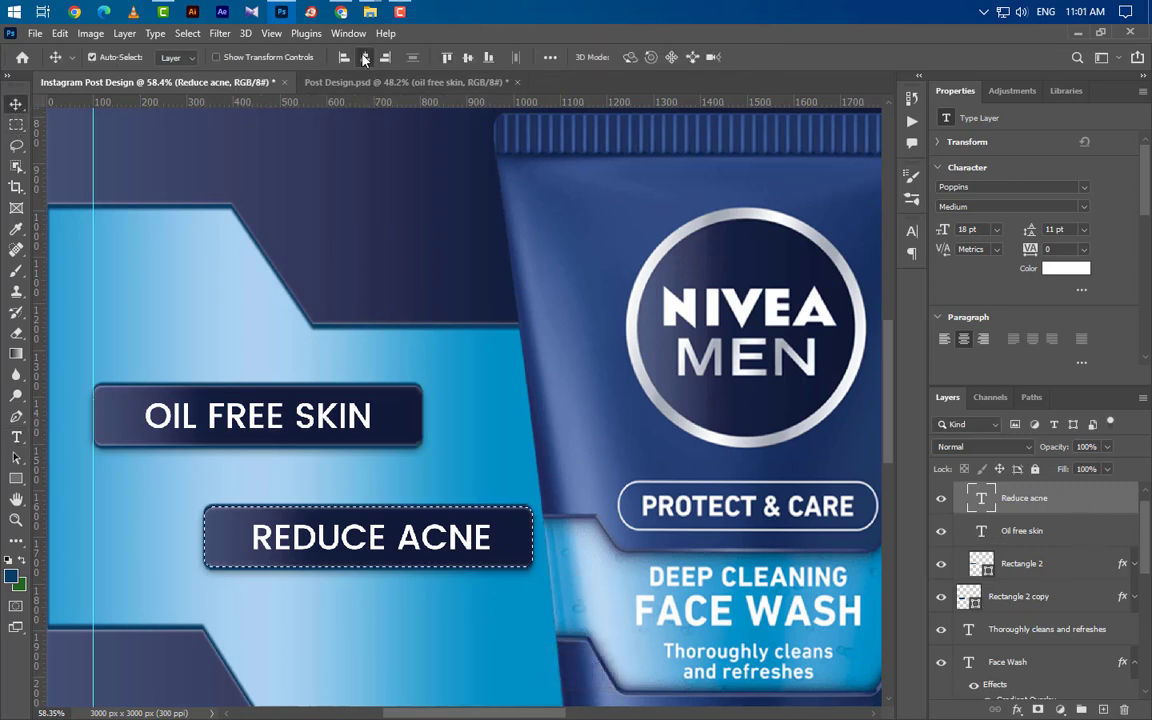
{"action": "left_click", "coordinate": [365, 57]}
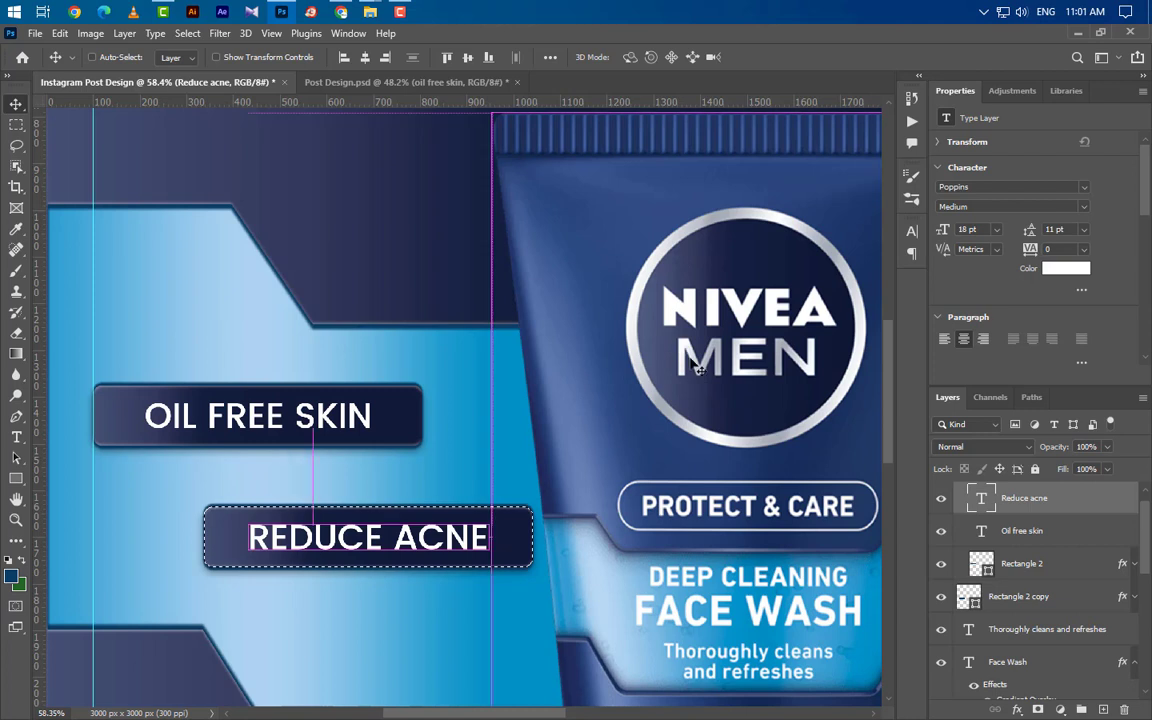
{"action": "left_click", "coordinate": [1062, 603], "text": "ctrl"}
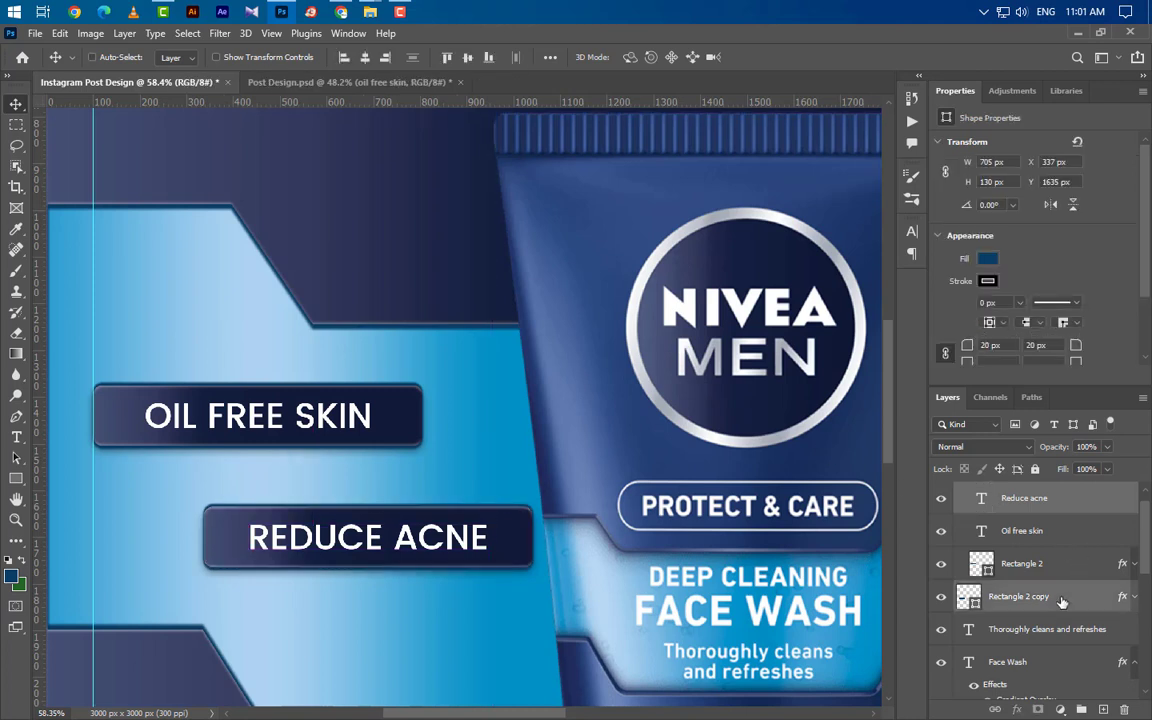
{"action": "left_click", "coordinate": [1083, 707]}
Step: Move the REDUCE ACNE group out of the OIL FREE SKIN group to the top of the layer stack, and collapse the groups
{"action": "scroll", "coordinate": [1045, 572], "scroll_direction": "up", "scroll_amount": 1}
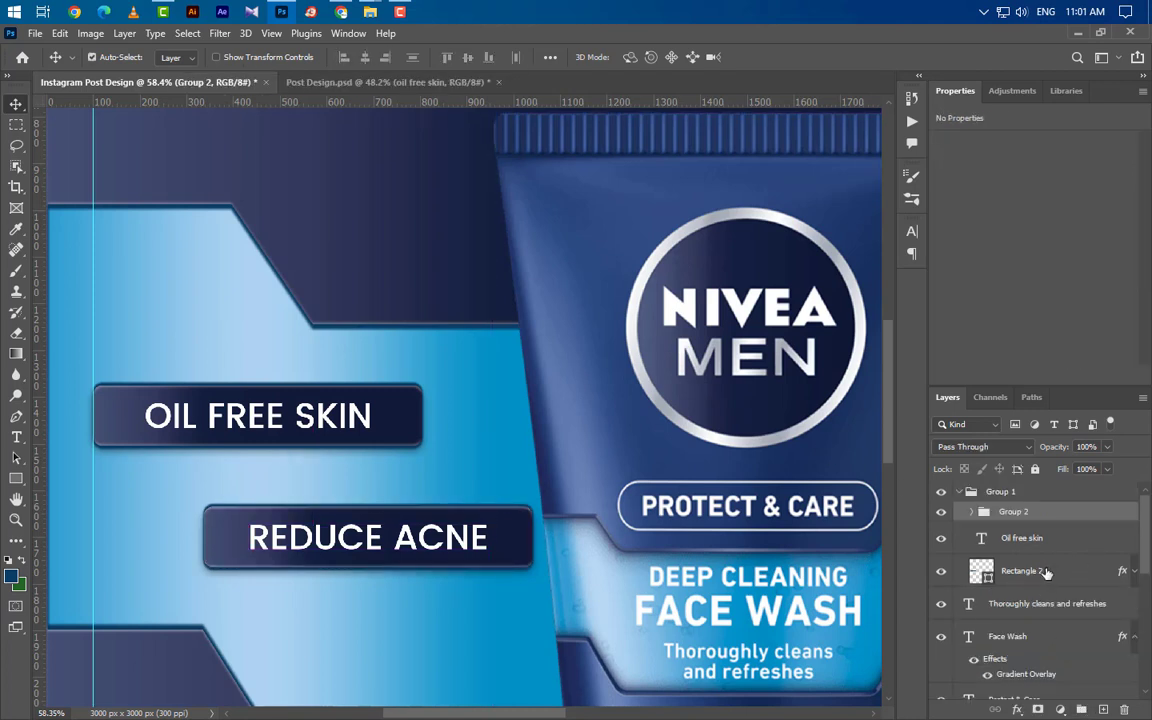
{"action": "left_click_drag", "start_coordinate": [1034, 514], "coordinate": [1030, 486]}
{"action": "left_click", "coordinate": [959, 511]}
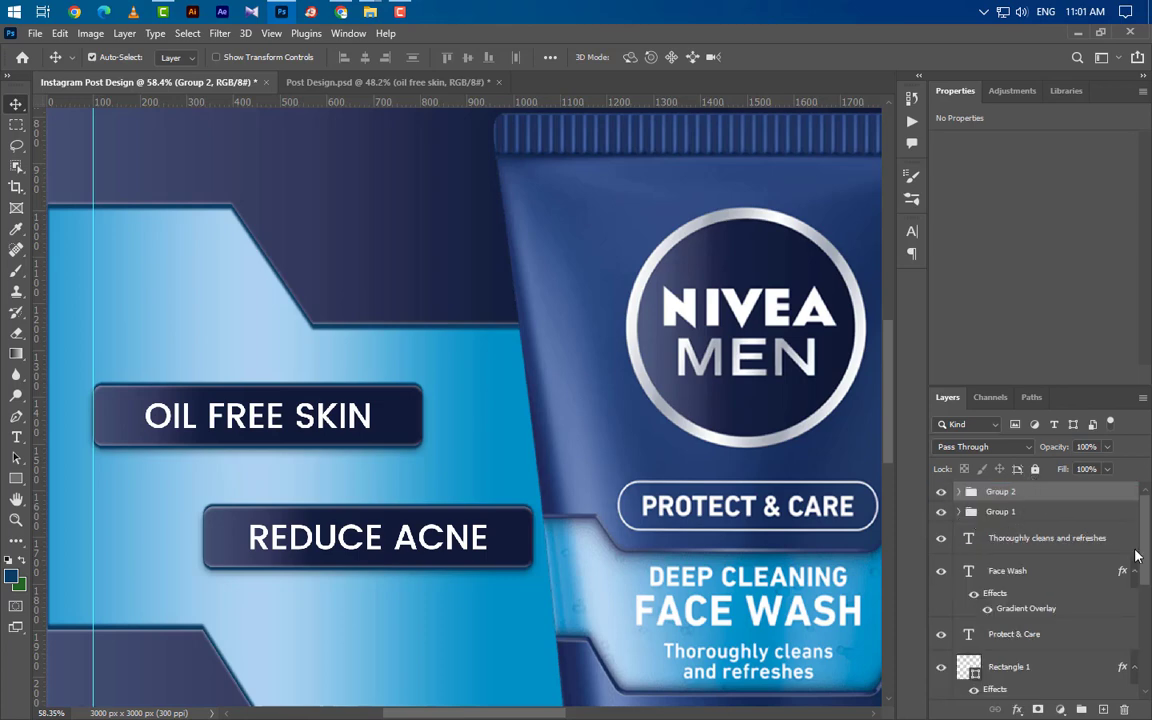
Step: Group the two label groups together and duplicate the set onto the blue shape to the right of the product
{"action": "scroll", "coordinate": [205, 464], "scroll_direction": "down", "scroll_amount": 3}
{"action": "scroll", "coordinate": [202, 464], "scroll_direction": "down", "scroll_amount": 4}
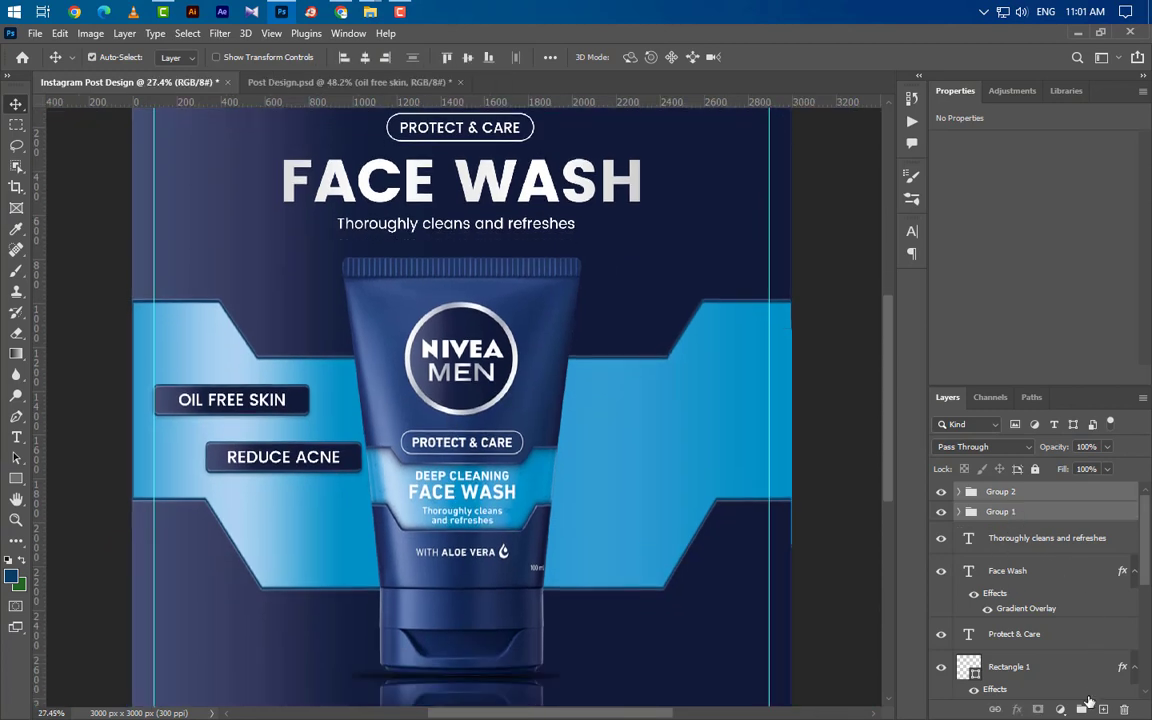
{"action": "key", "text": "ctrl+g"}
{"action": "left_click_drag", "start_coordinate": [289, 462], "coordinate": [641, 457]}
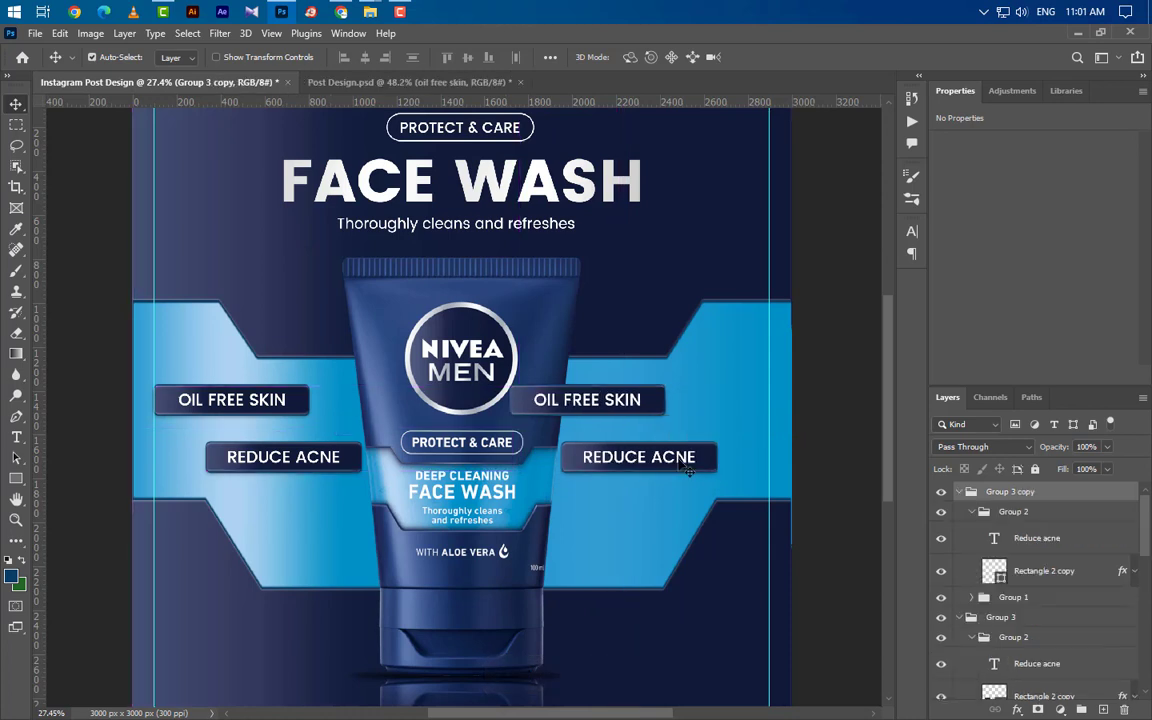
Step: Shift the duplicated OIL FREE SKIN label right until its box meets the canvas's right margin guide
{"action": "left_click", "coordinate": [972, 511]}
{"action": "left_click", "coordinate": [1013, 531]}
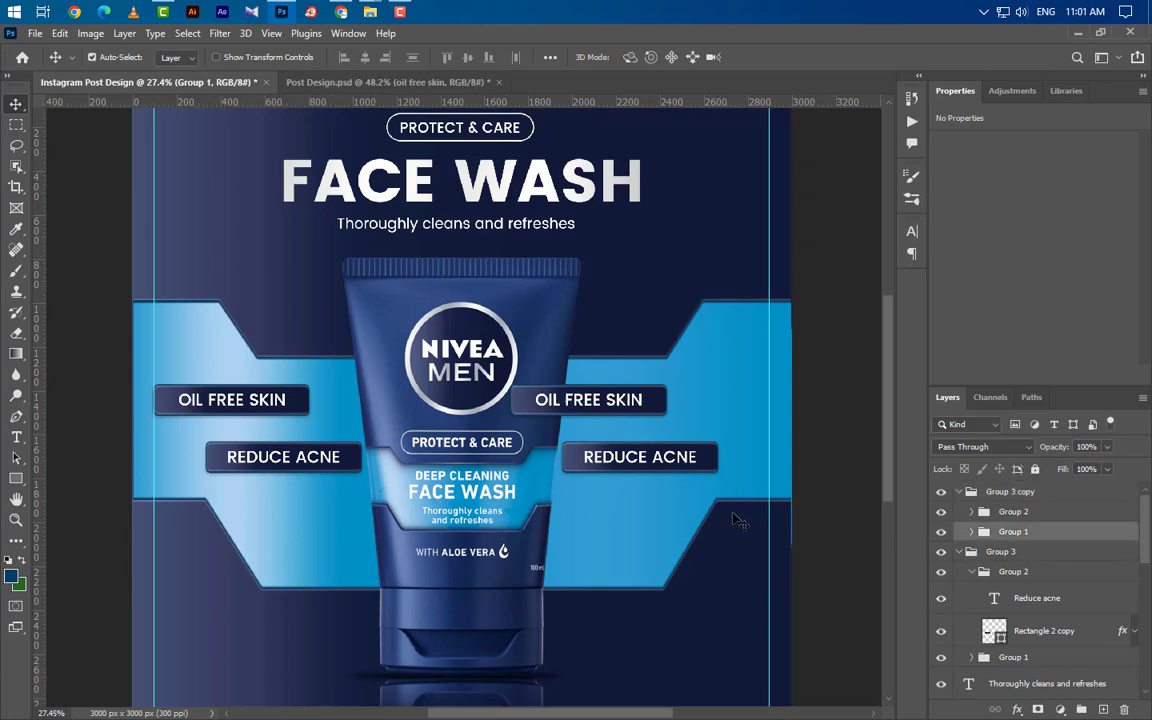
{"action": "key", "text": "shift+Right"}
{"action": "key", "text": "shift+Right"}
{"action": "key", "text": "shift+Right"}
{"action": "key", "text": "shift+Right"}
{"action": "key", "text": "shift+Right"}
{"action": "key", "text": "shift+Right"}
{"action": "key", "text": "shift+Right"}
{"action": "key", "text": "shift+Right"}
{"action": "key", "text": "shift+Right"}
{"action": "key", "text": "shift+Right"}
{"action": "key", "text": "shift+Right"}
{"action": "key", "text": "shift+Right"}
{"action": "key", "text": "shift+Right"}
{"action": "key", "text": "shift+Right"}
{"action": "key", "text": "shift+Right"}
{"action": "key", "text": "shift+Right"}
{"action": "key", "text": "shift+Right"}
{"action": "key", "text": "shift+Right"}
{"action": "key", "text": "shift+Right"}
{"action": "key", "text": "shift+Right"}
{"action": "key", "text": "shift+Right"}
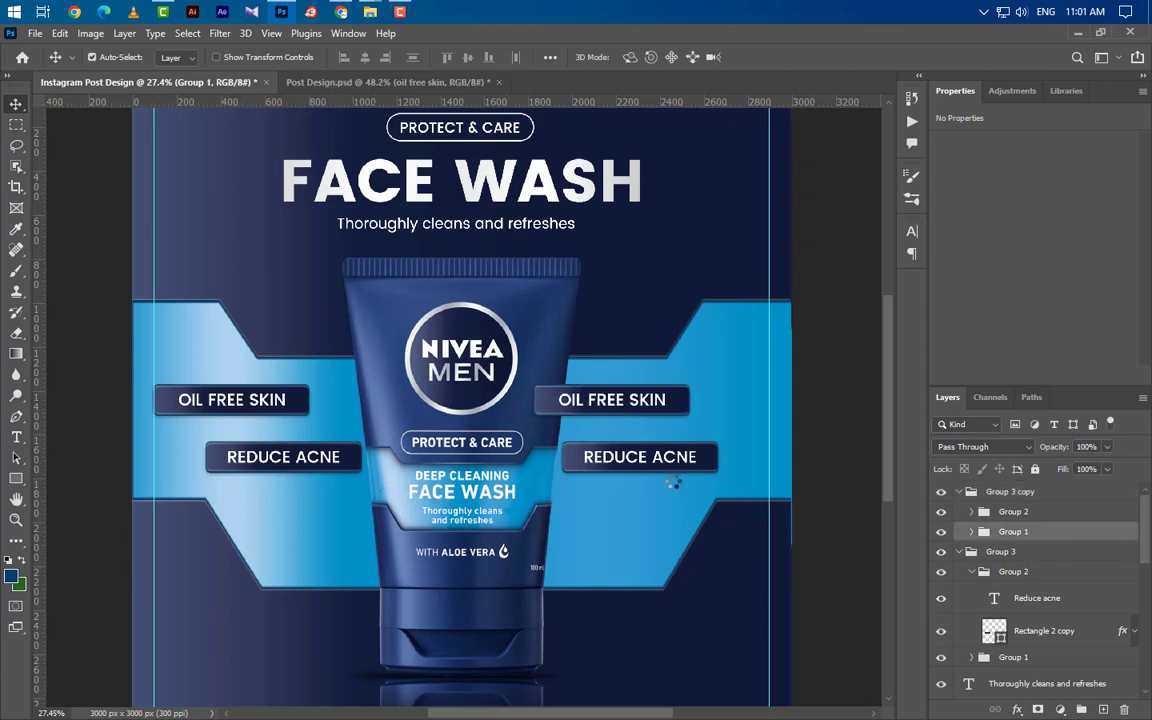
Step: Change the copy of the duplicated OIL FREE SKIN label to "CONTROLS OILINESS"
{"action": "scroll", "coordinate": [776, 422], "scroll_direction": "up", "scroll_amount": 3}
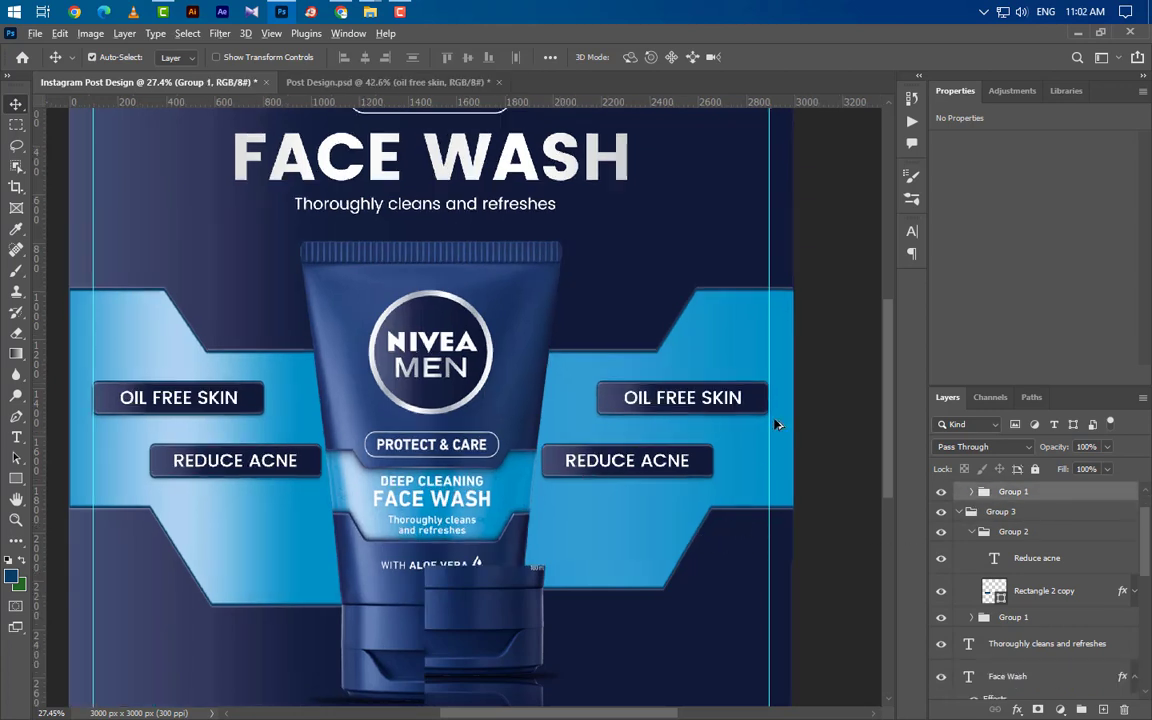
{"action": "left_click", "coordinate": [15, 439]}
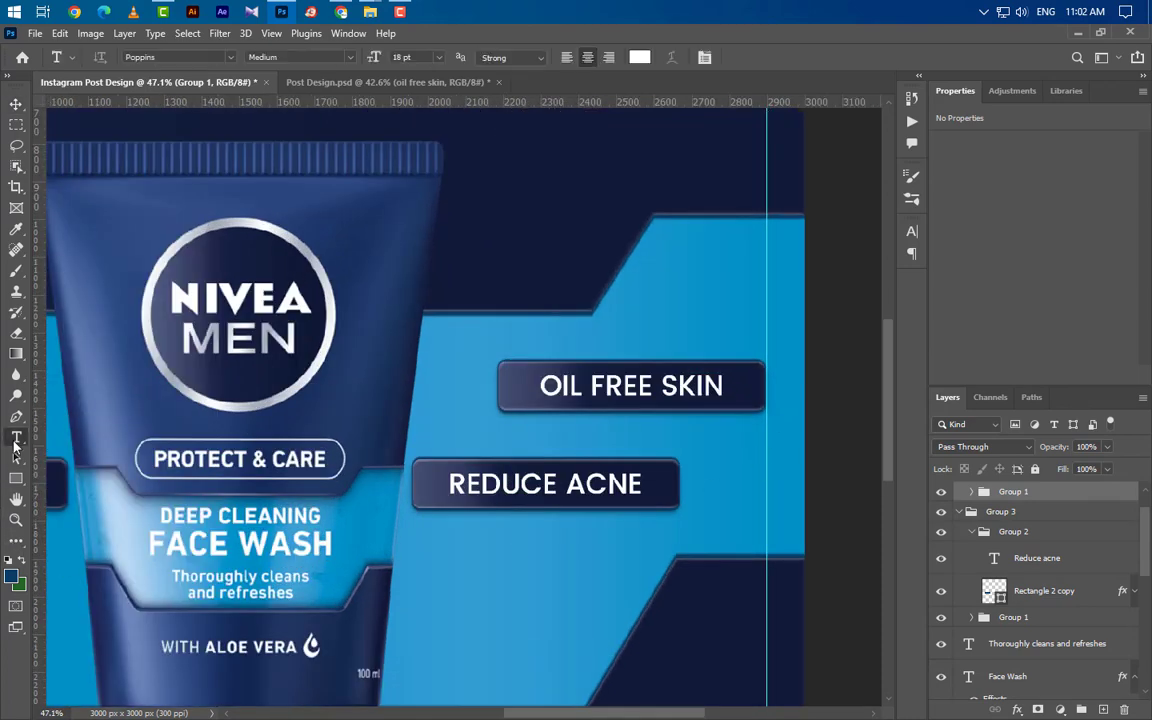
{"action": "left_click_drag", "start_coordinate": [541, 386], "coordinate": [781, 386]}
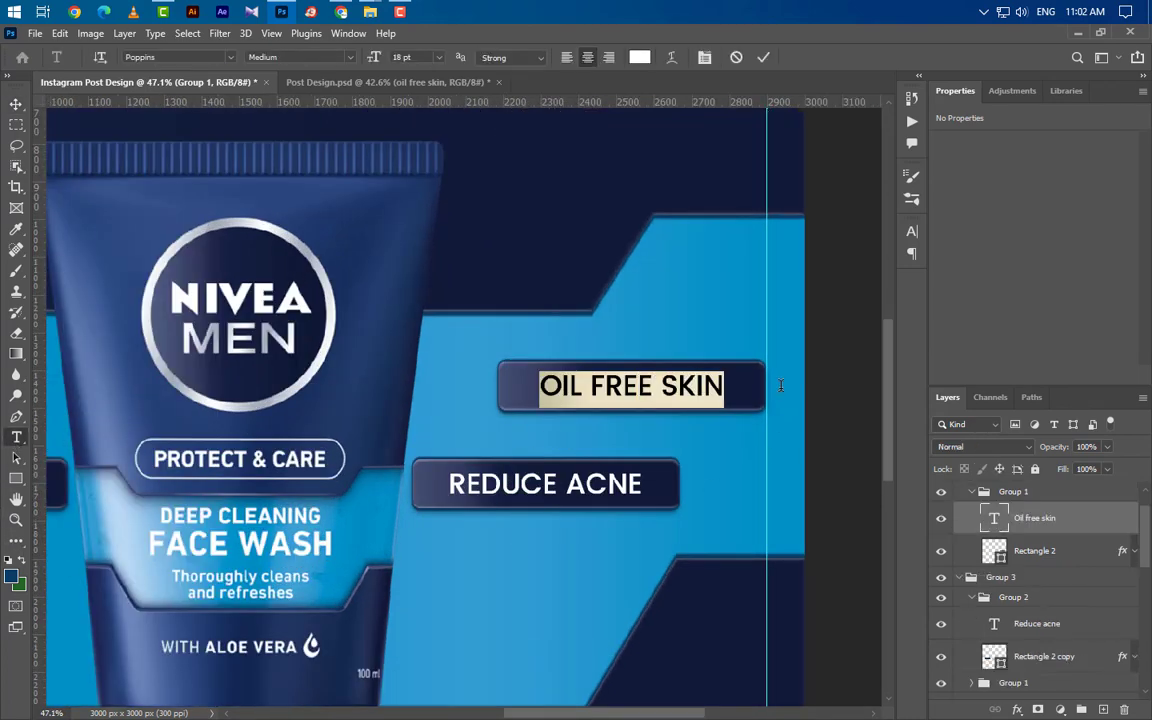
{"action": "type", "text": "CONTR"}
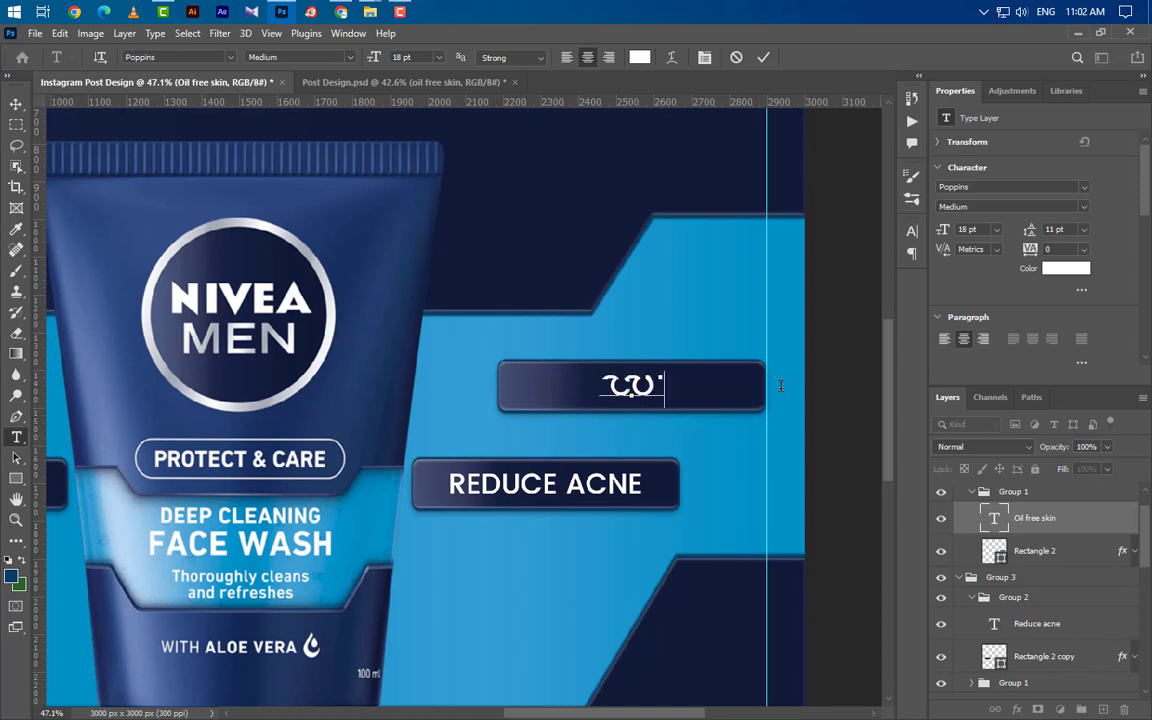
{"action": "type", "text": "OLS "}
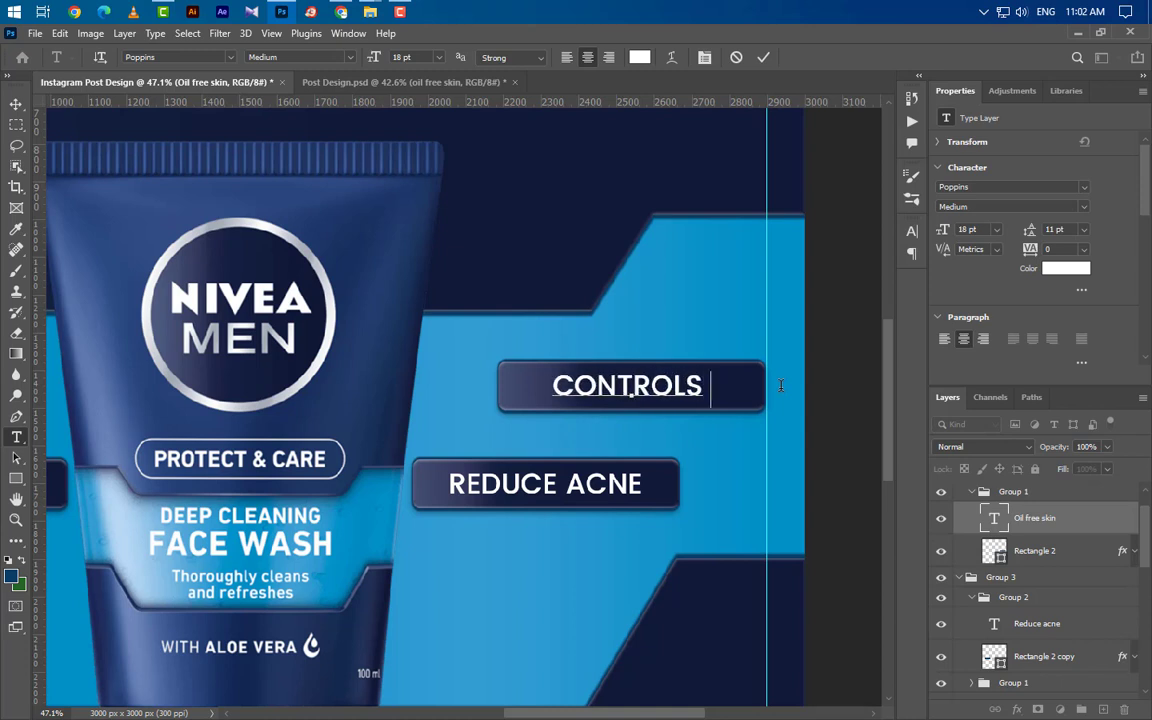
{"action": "type", "text": "OI"}
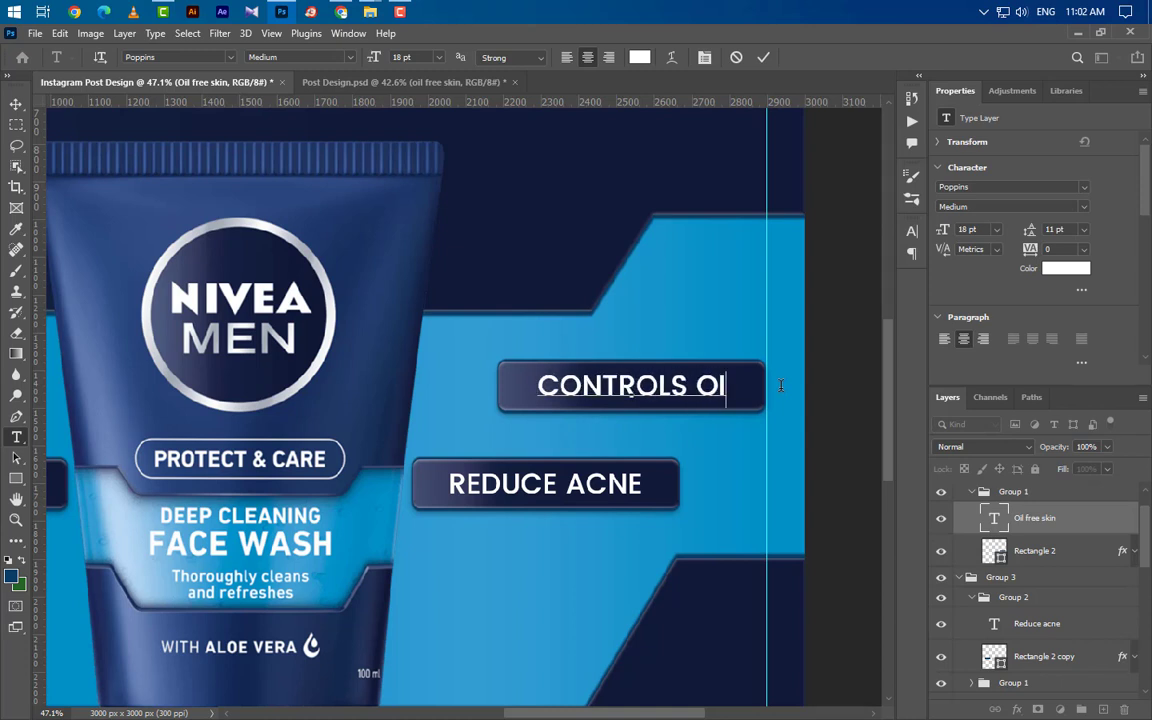
{"action": "type", "text": "LINESS"}
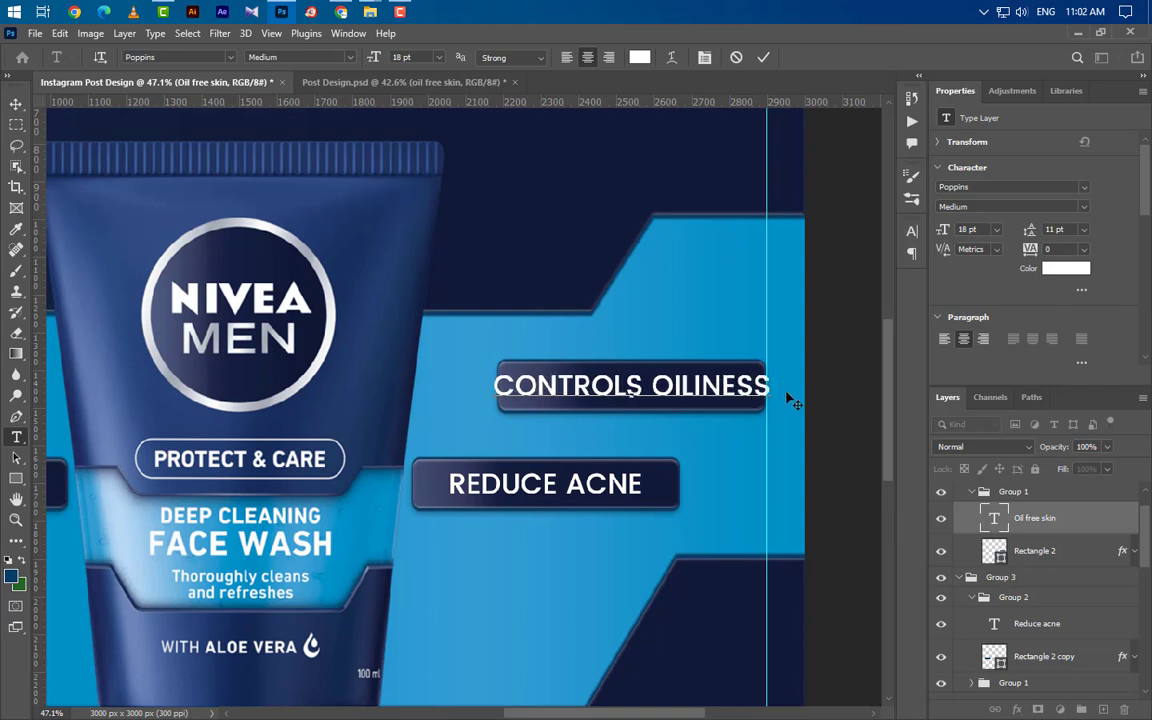
{"action": "left_click", "coordinate": [764, 57]}
Step: Nudge the CONTROLS OILINESS text left so its end sits inside the right edge of the label box
{"action": "key", "text": "v"}
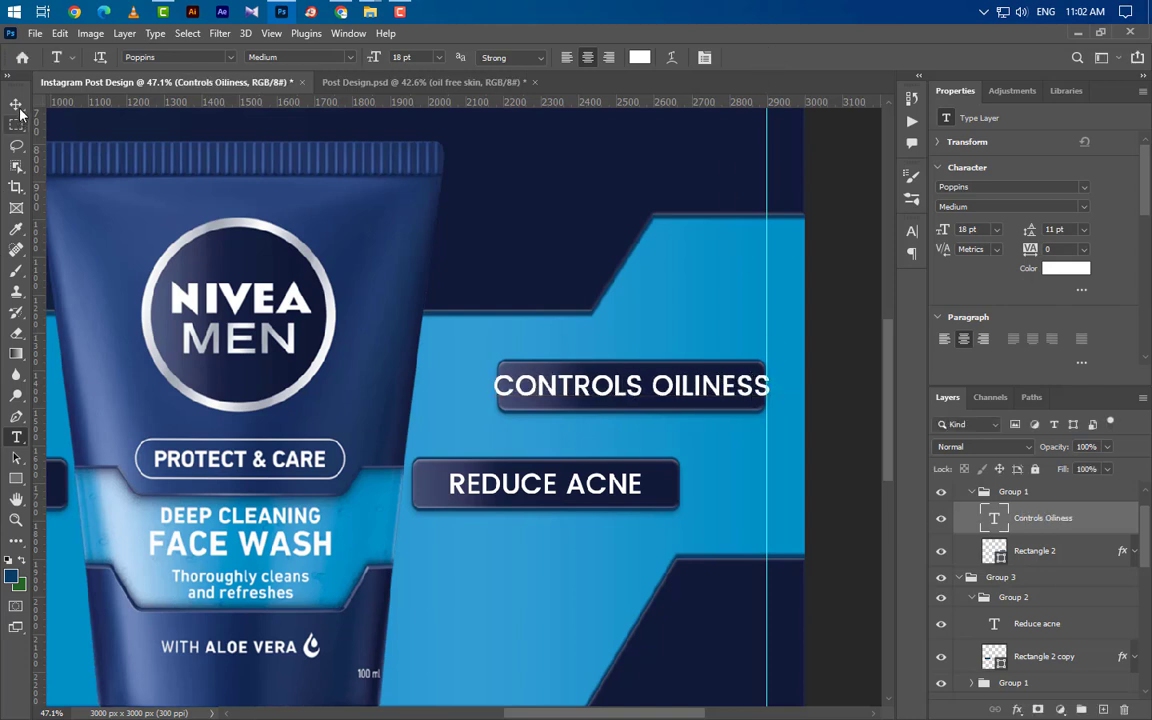
{"action": "key", "text": "Left"}
{"action": "key", "text": "Left"}
{"action": "key", "text": "Left"}
{"action": "key", "text": "Left"}
{"action": "key", "text": "Left"}
{"action": "key", "text": "Left"}
{"action": "key", "text": "Left"}
{"action": "key", "text": "Left"}
{"action": "key", "text": "Left"}
{"action": "key", "text": "Left"}
{"action": "key", "text": "Left"}
{"action": "key", "text": "Left"}
{"action": "key", "text": "Left"}
{"action": "key", "text": "Left"}
{"action": "key", "text": "Left"}
{"action": "key", "text": "Left"}
{"action": "key", "text": "Left"}
{"action": "key", "text": "Left"}
{"action": "key", "text": "Left"}
{"action": "key", "text": "Left"}
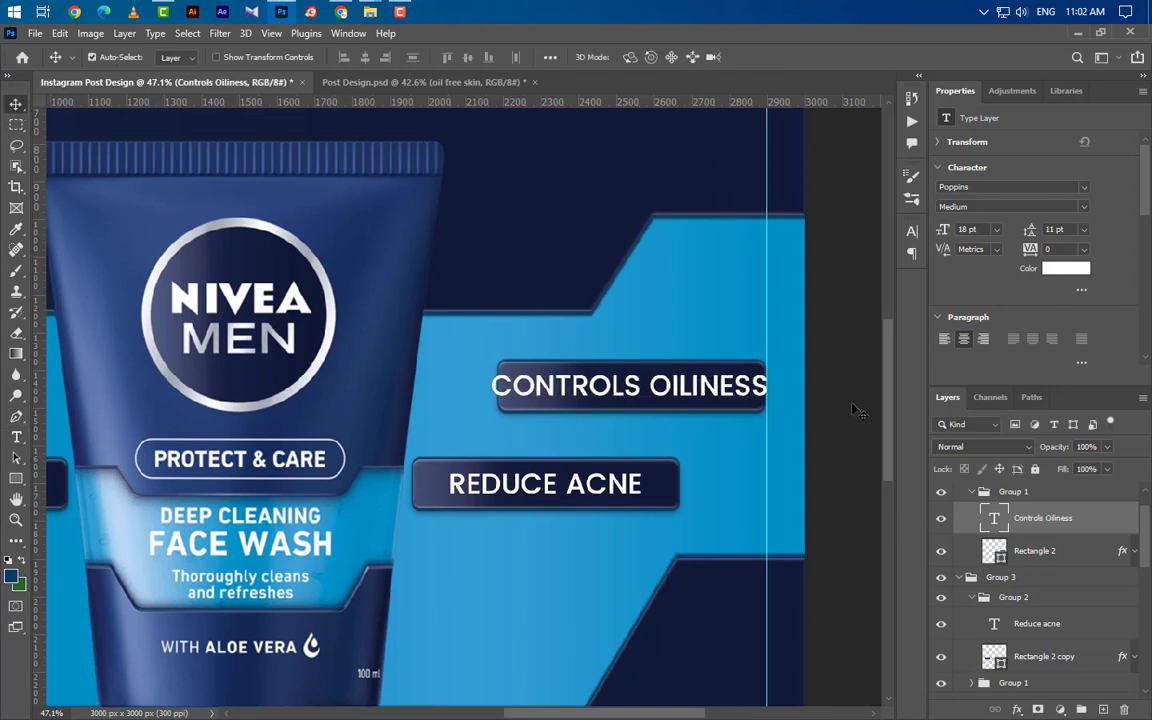
{"action": "key", "text": "Left"}
{"action": "key", "text": "Left"}
{"action": "key", "text": "Left"}
{"action": "key", "text": "Left"}
{"action": "key", "text": "Left"}
{"action": "key", "text": "Left"}
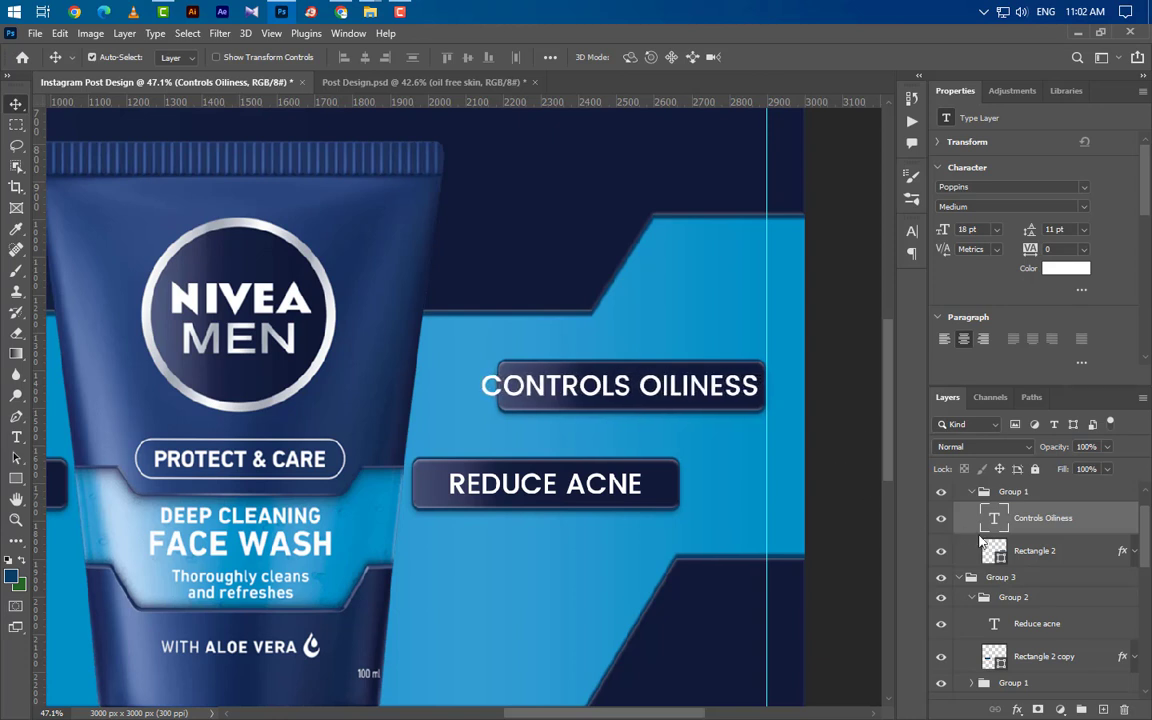
Step: Widen the CONTROLS OILINESS label box leftward to about 781 px so it encloses the whole text
{"action": "left_click", "coordinate": [1038, 550]}
{"action": "key", "text": "ctrl+t"}
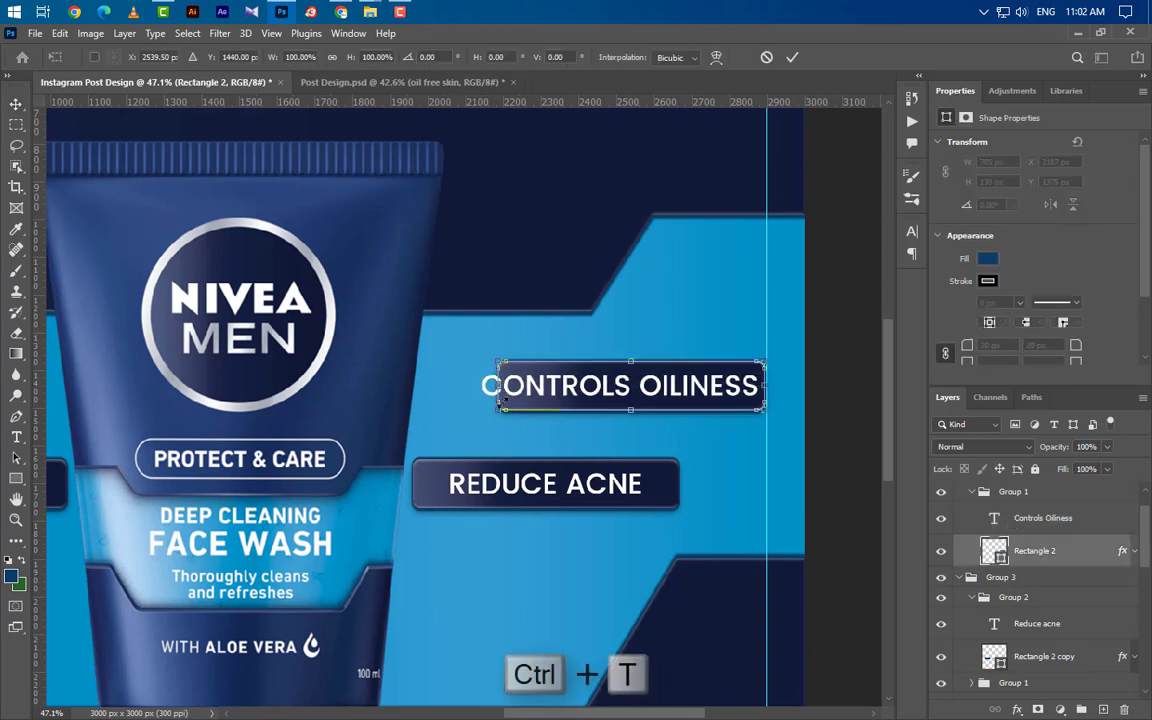
{"action": "left_click_drag", "start_coordinate": [490, 385], "coordinate": [470, 385]}
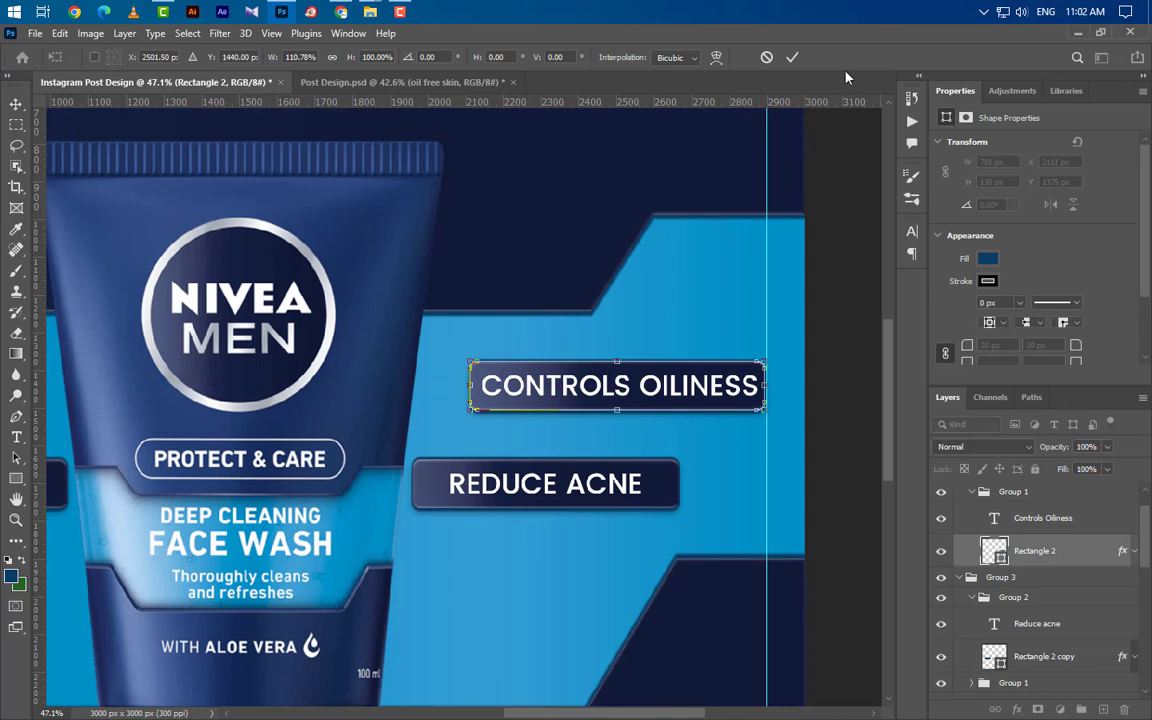
{"action": "left_click", "coordinate": [791, 57]}
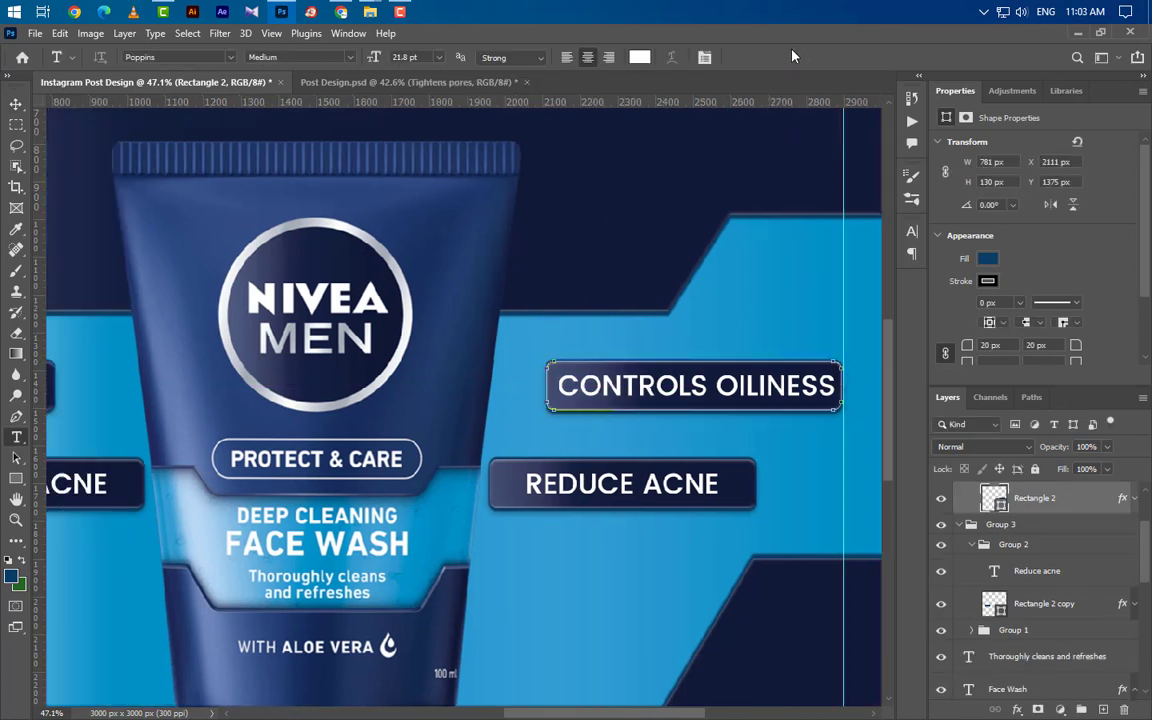
Step: Change the copy of the duplicated REDUCE ACNE label to "TIGHTENS PORES"
{"action": "left_click_drag", "start_coordinate": [527, 484], "coordinate": [722, 488]}
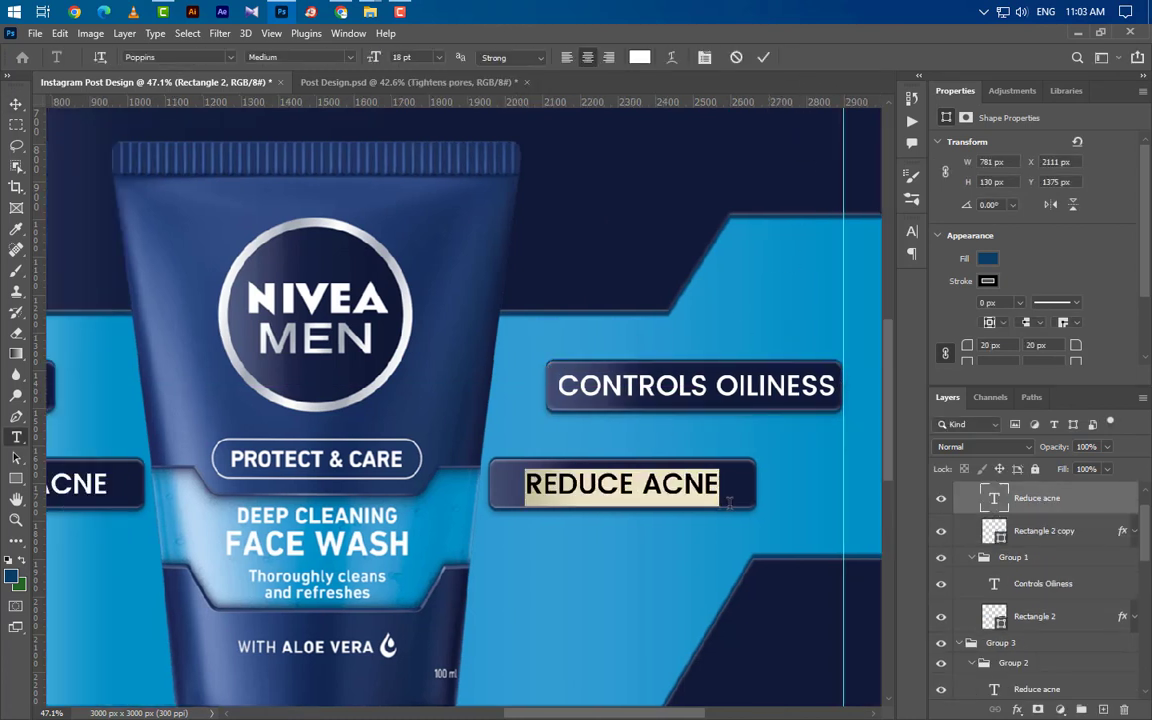
{"action": "key", "text": "BackSpace"}
{"action": "type", "text": "TIGH"}
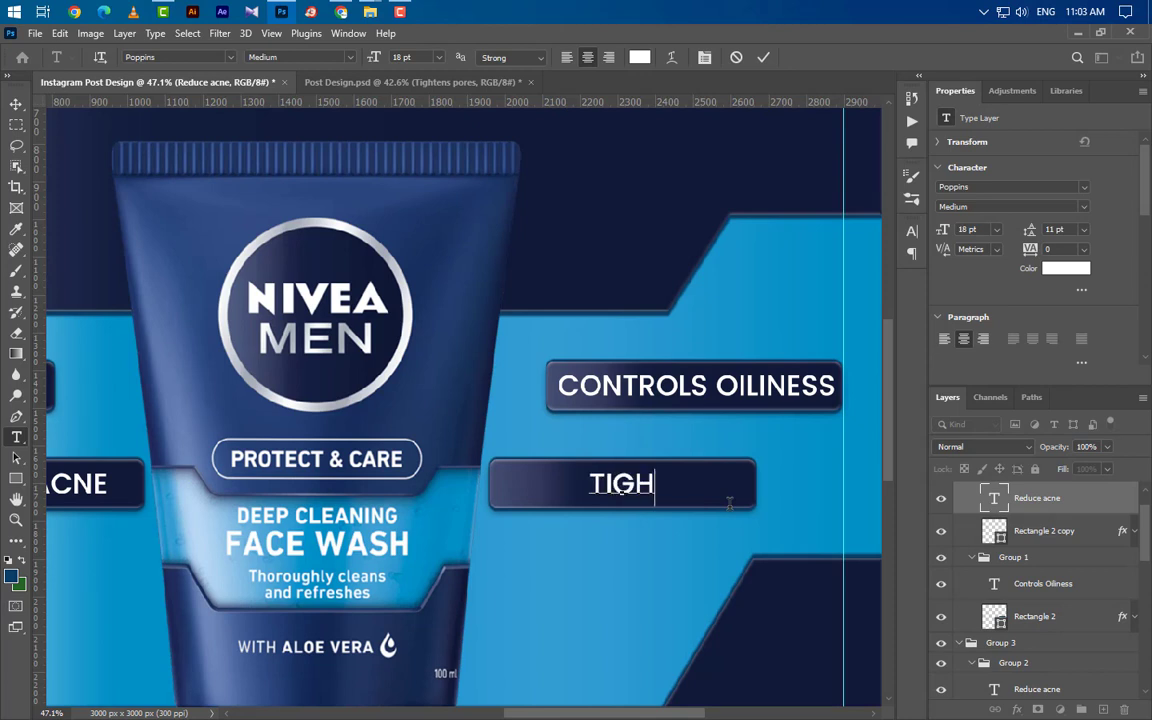
{"action": "type", "text": "TENS"}
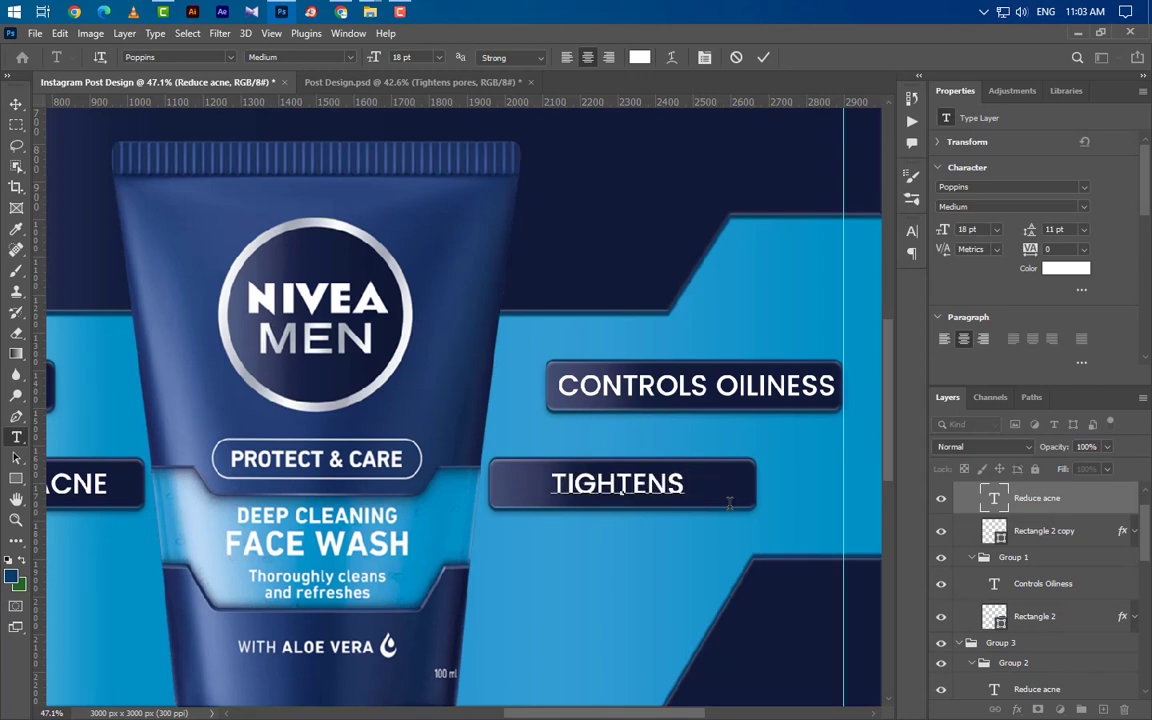
{"action": "type", "text": " PORES"}
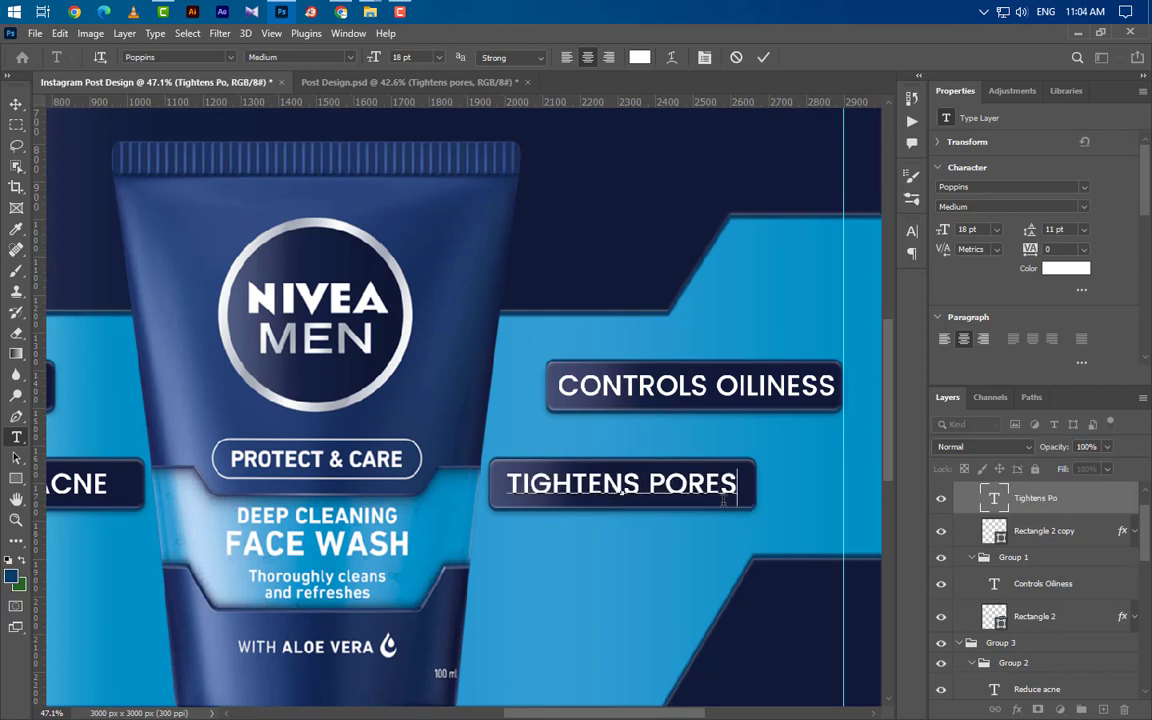
{"action": "left_click", "coordinate": [763, 57]}
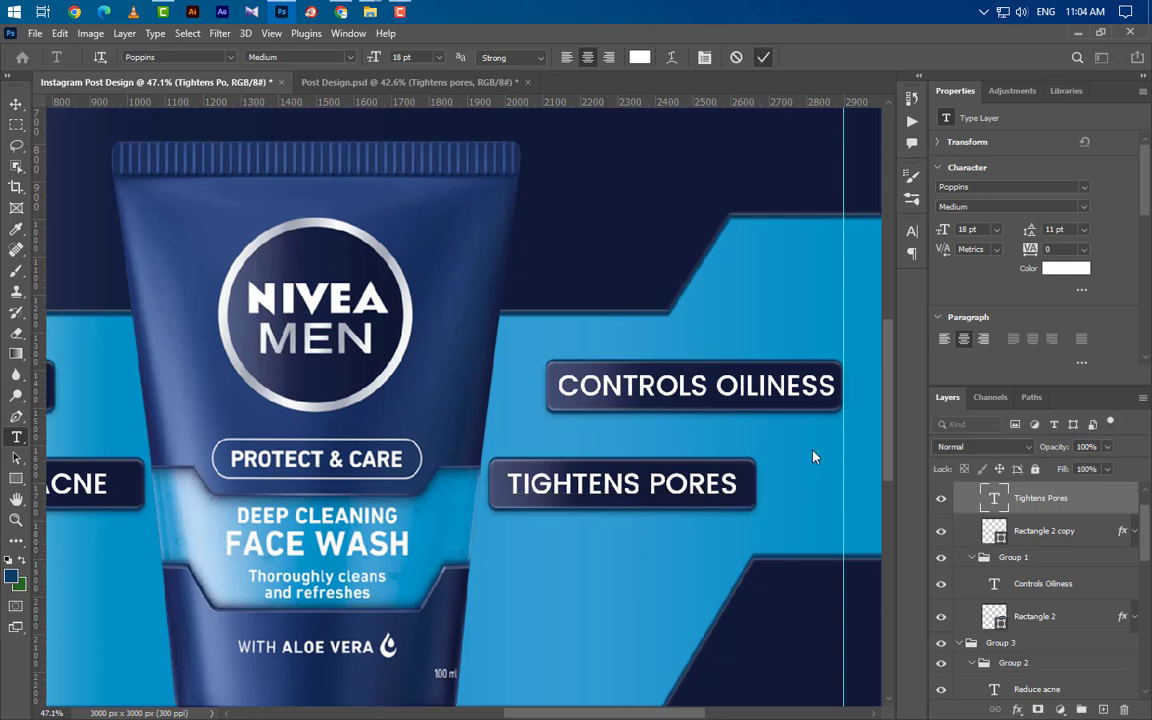
Step: Draw a dark blue rectangle about 540 px wide from the left margin guide near the canvas bottom, and set its height to 150 px
{"action": "scroll", "coordinate": [581, 303], "scroll_direction": "down", "scroll_amount": 1}
{"action": "scroll", "coordinate": [581, 303], "scroll_direction": "down", "scroll_amount": 10}
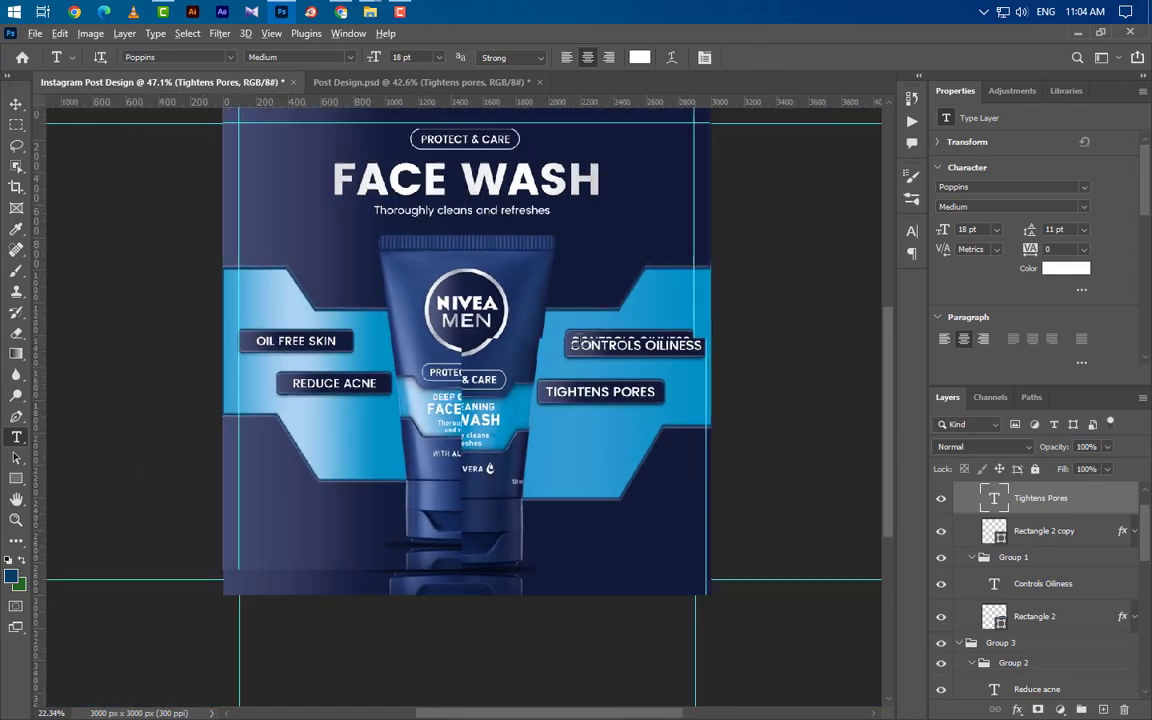
{"action": "scroll", "coordinate": [331, 511], "scroll_direction": "up", "scroll_amount": 3}
{"action": "scroll", "coordinate": [331, 511], "scroll_direction": "up", "scroll_amount": 5}
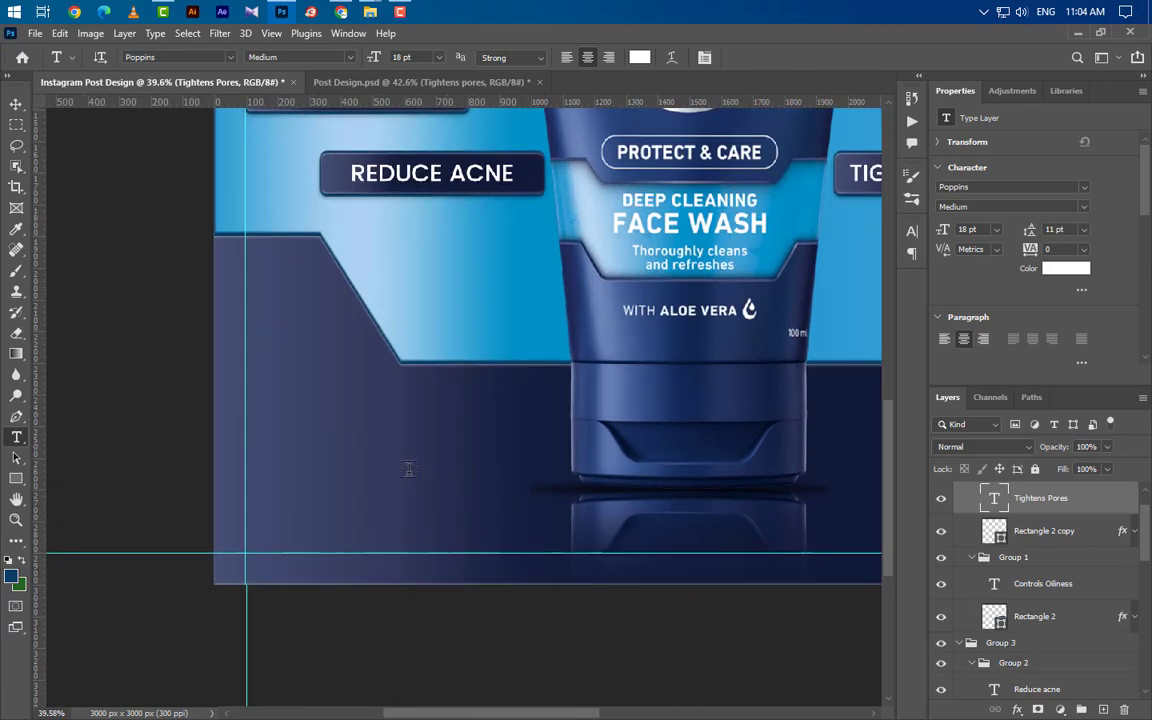
{"action": "key", "text": "v"}
{"action": "key", "text": "u"}
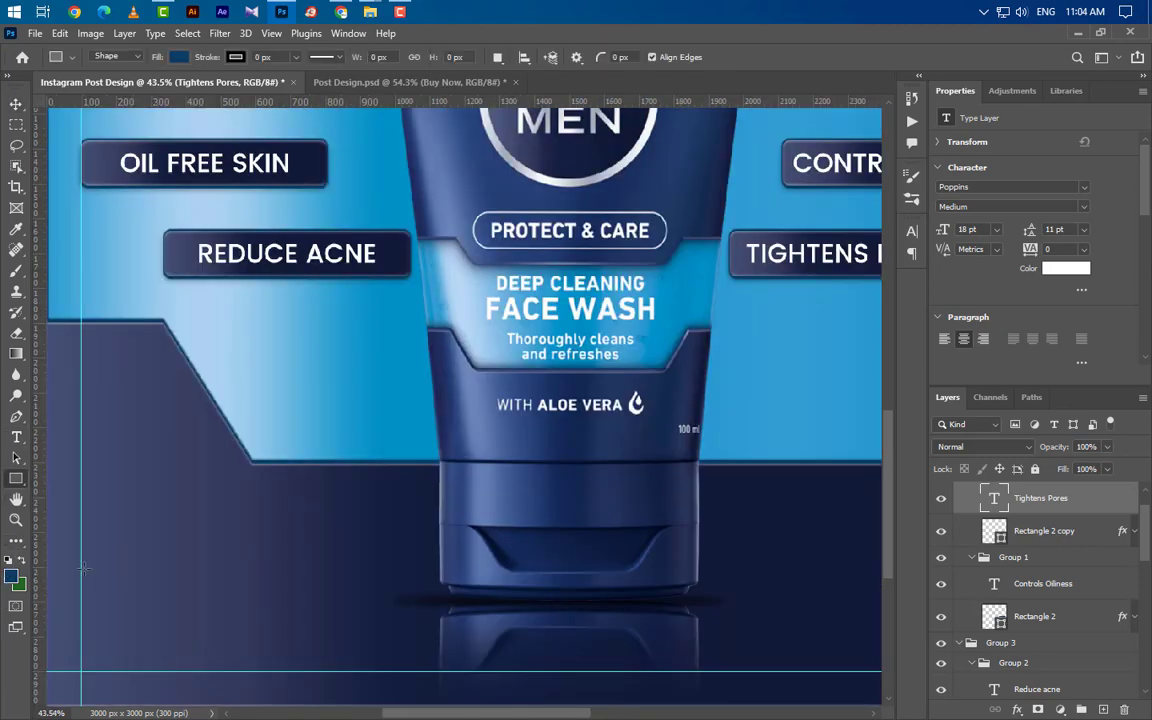
{"action": "left_click_drag", "start_coordinate": [82, 567], "coordinate": [224, 614]}
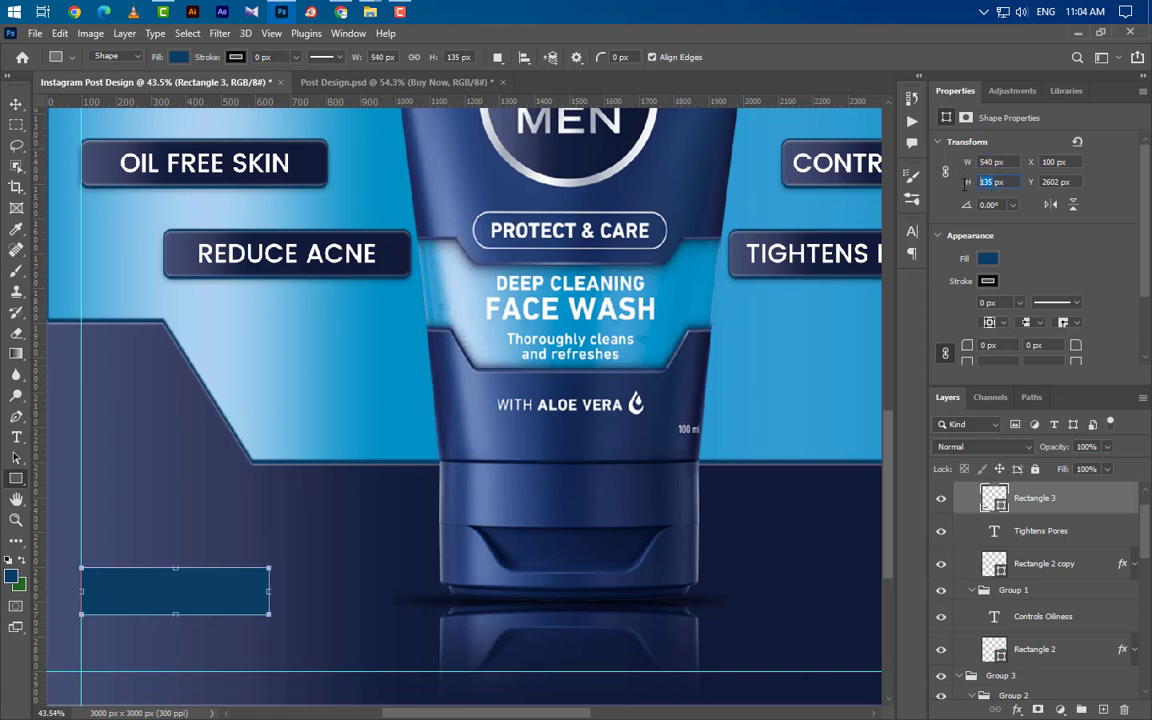
{"action": "key", "text": "Return"}
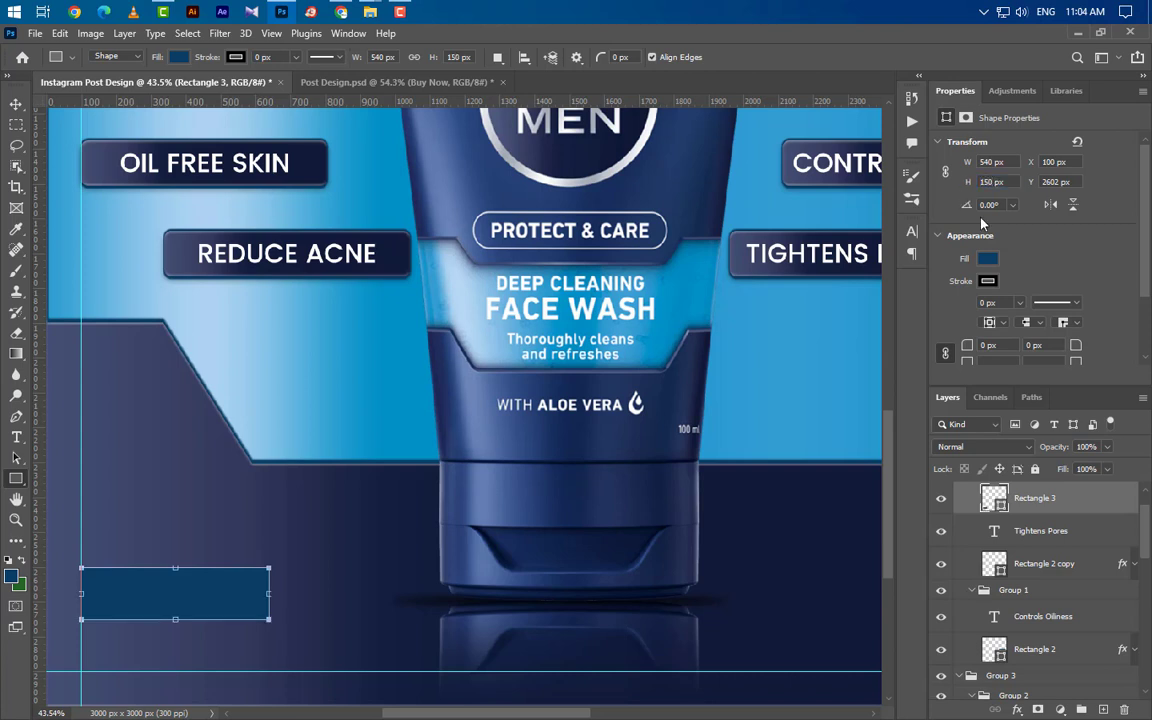
Step: Round all corners of the new rectangle to a 75 px radius
{"action": "scroll", "coordinate": [990, 283], "scroll_direction": "down", "scroll_amount": 2}
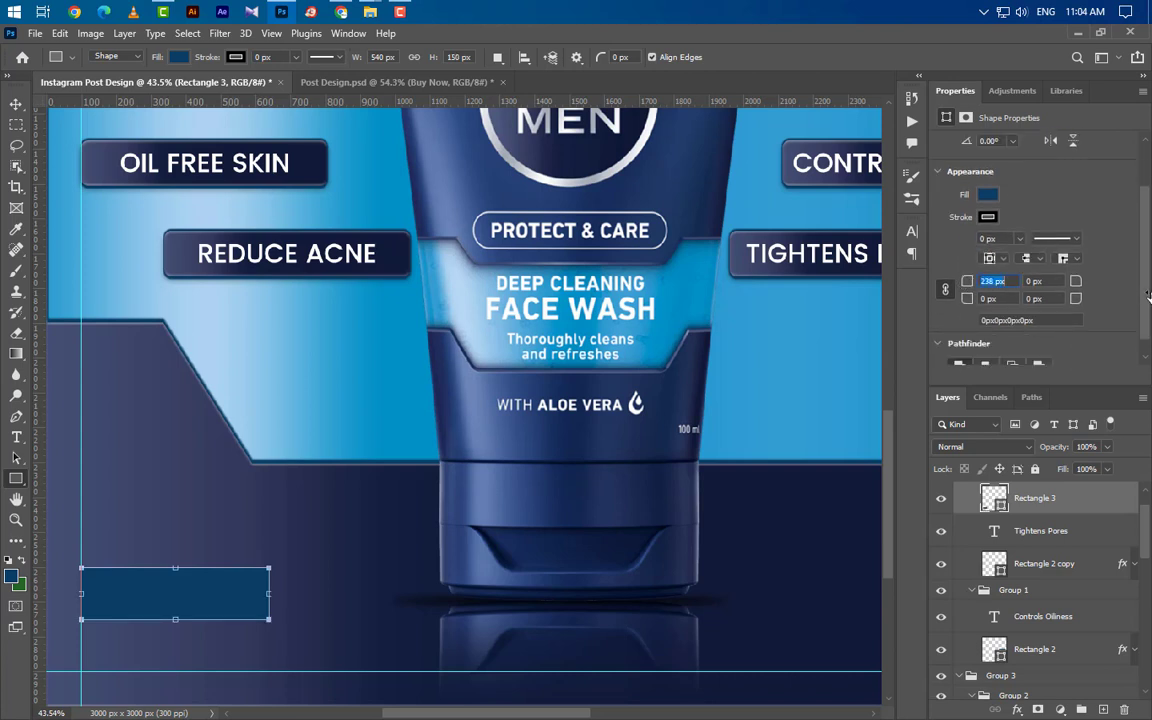
{"action": "type", "text": "75"}
{"action": "key", "text": "Return"}
Step: Copy the layer style of the OIL FREE SKIN label box and paste it onto the rounded button shape
{"action": "key", "text": "v"}
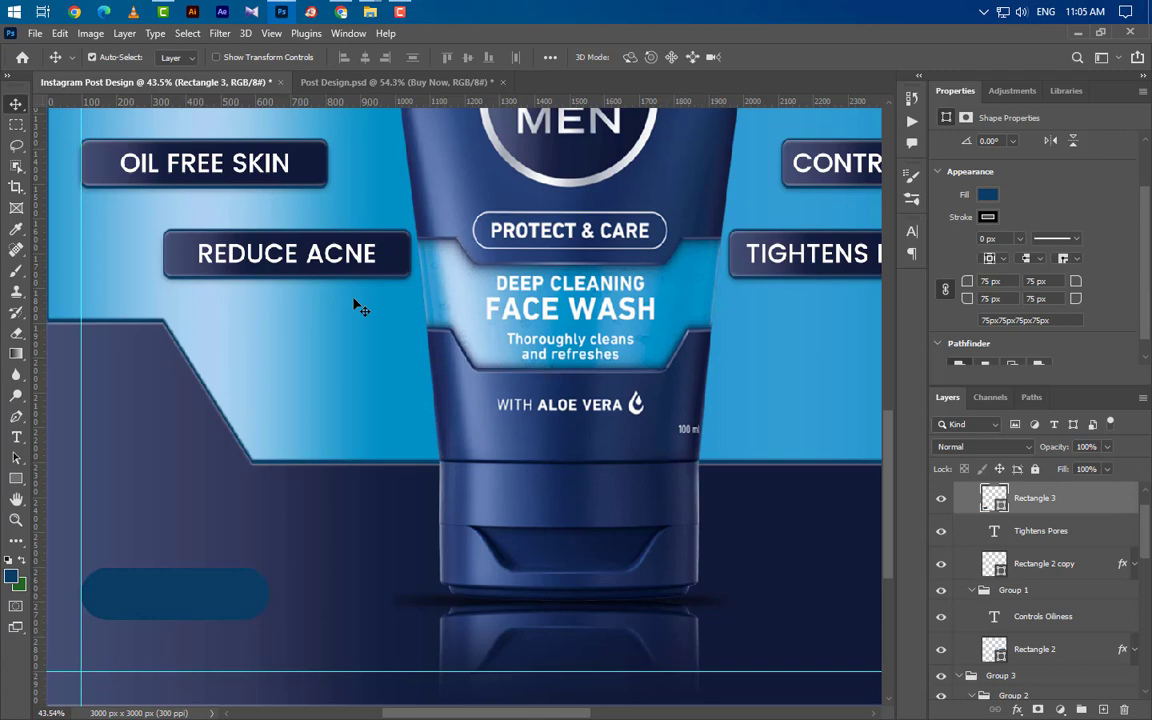
{"action": "left_click", "coordinate": [320, 186]}
{"action": "right_click", "coordinate": [1095, 682]}
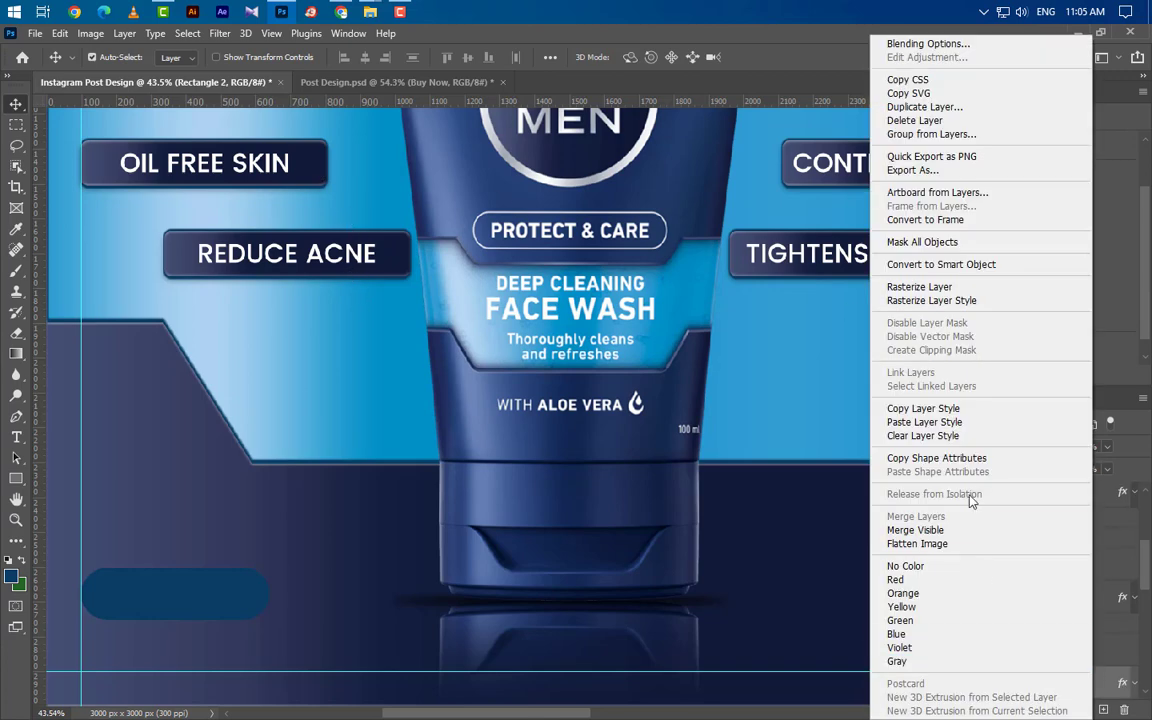
{"action": "left_click", "coordinate": [920, 403]}
{"action": "left_click", "coordinate": [251, 600]}
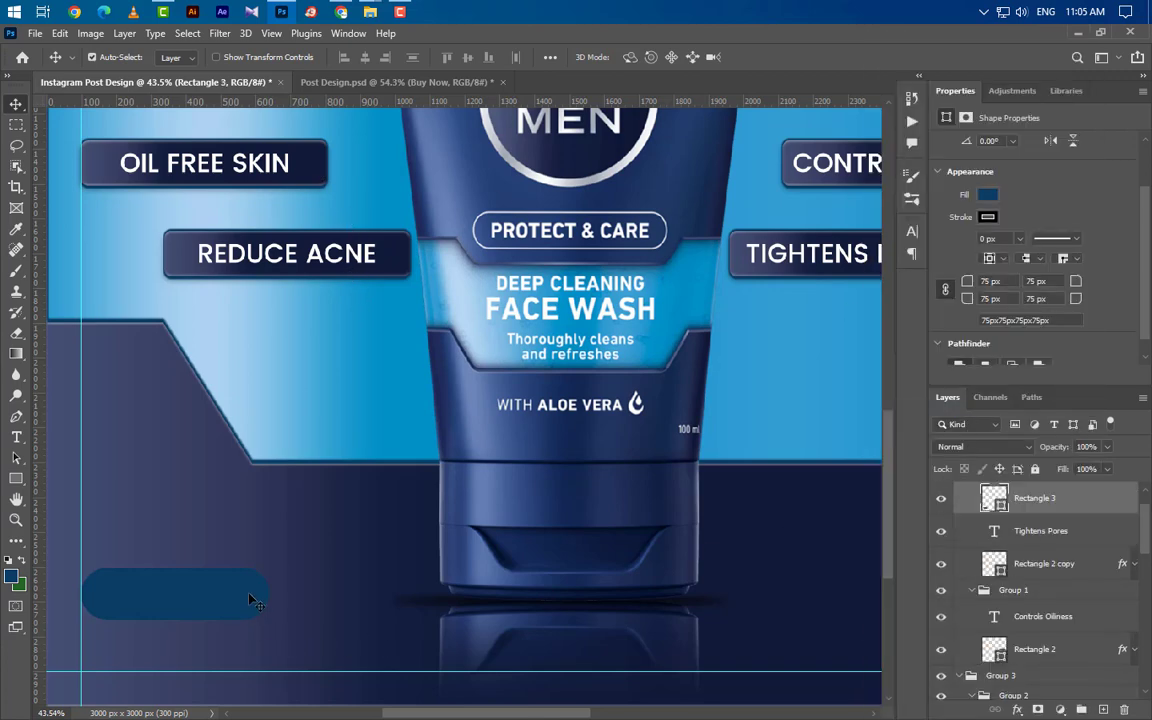
{"action": "right_click", "coordinate": [1090, 490]}
{"action": "left_click", "coordinate": [943, 420]}
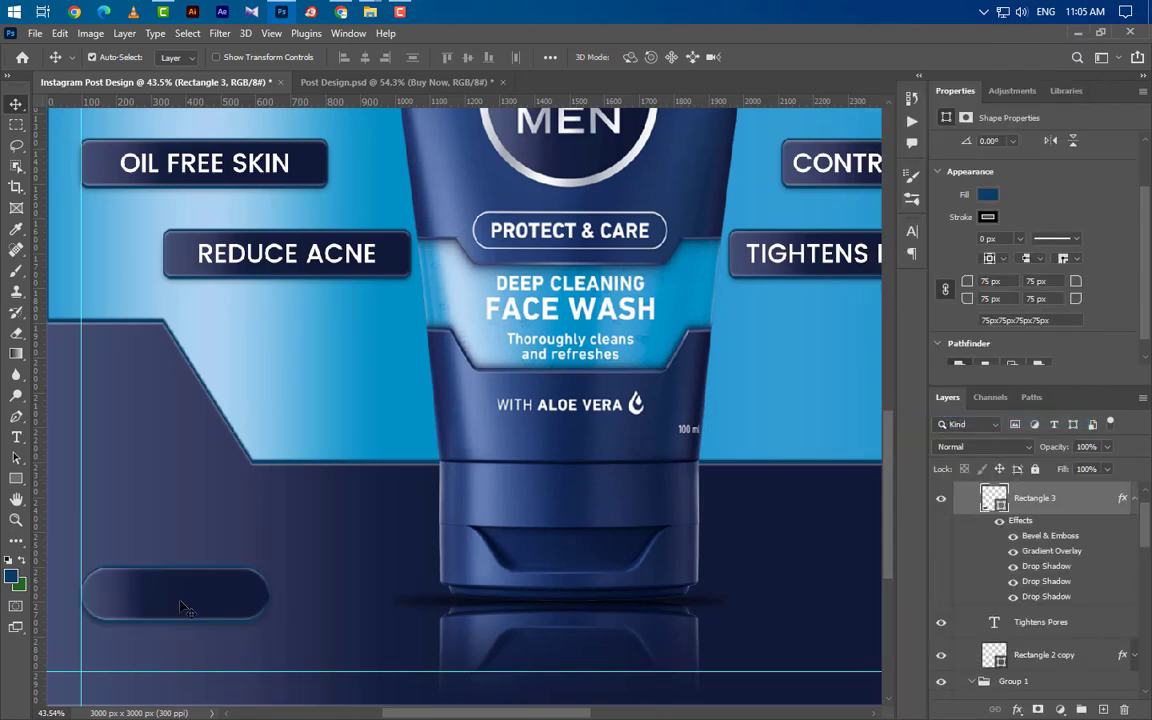
Step: Add a white Poppins Medium 18 pt text reading "BUY NOW" on a new layer over the rounded button
{"action": "left_click", "coordinate": [15, 439]}
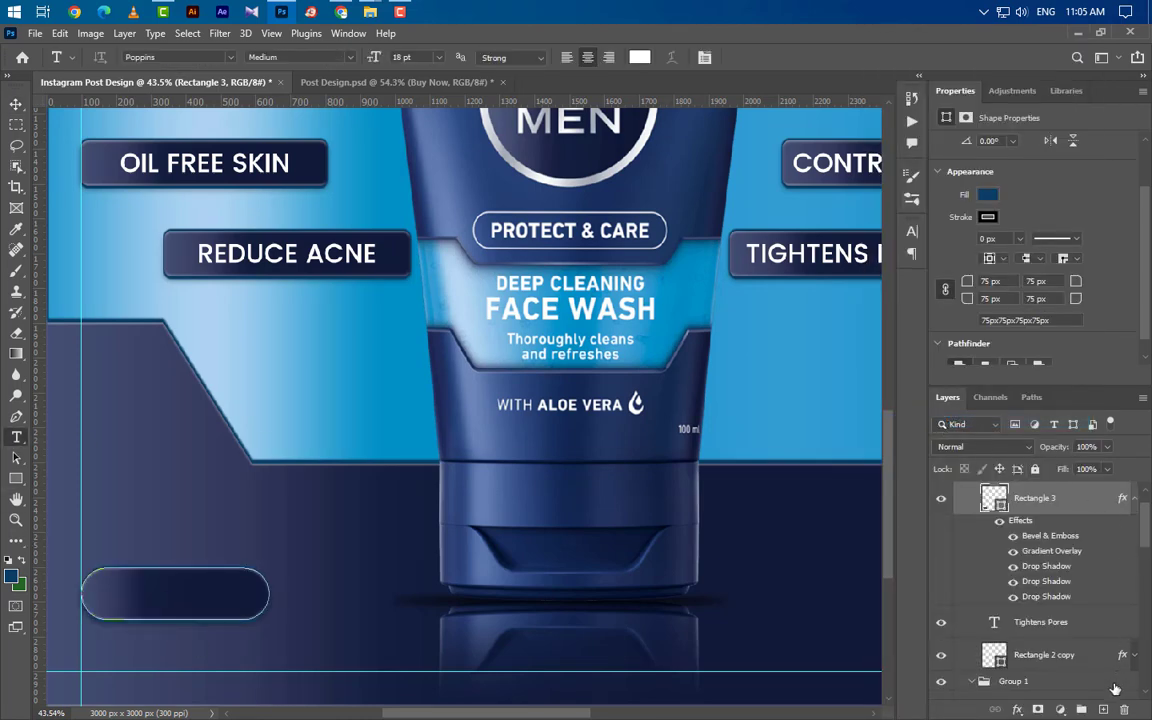
{"action": "left_click", "coordinate": [1103, 710]}
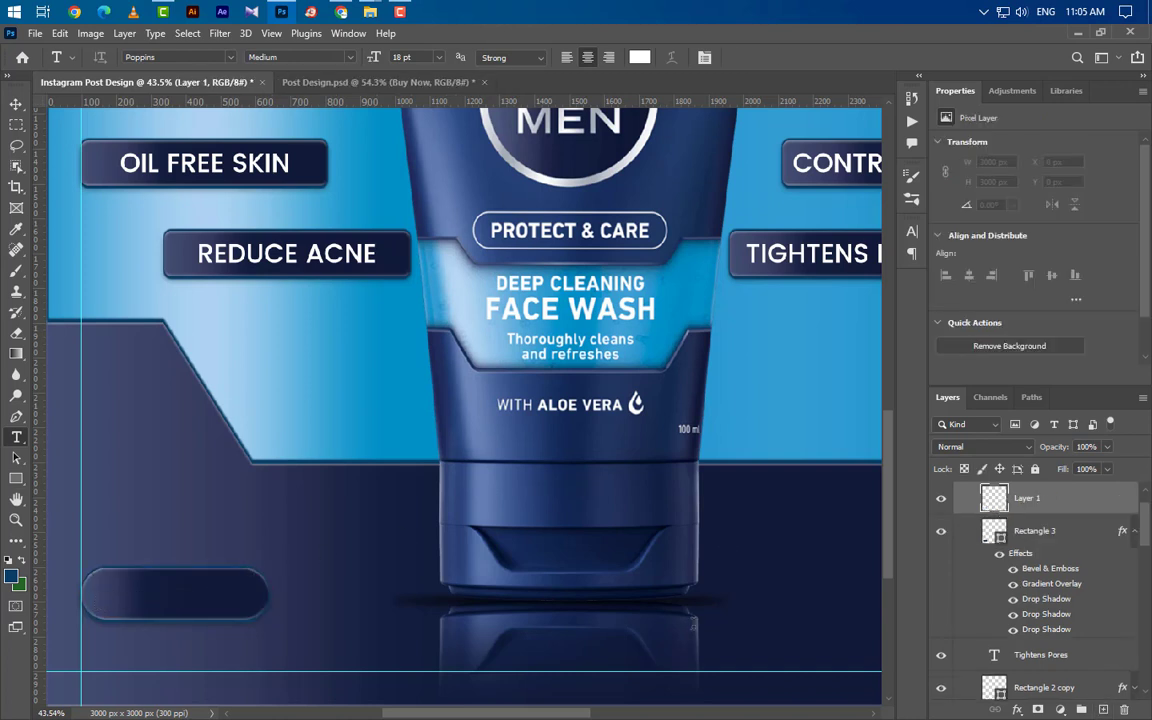
{"action": "left_click", "coordinate": [99, 597]}
{"action": "type", "text": "BUY"}
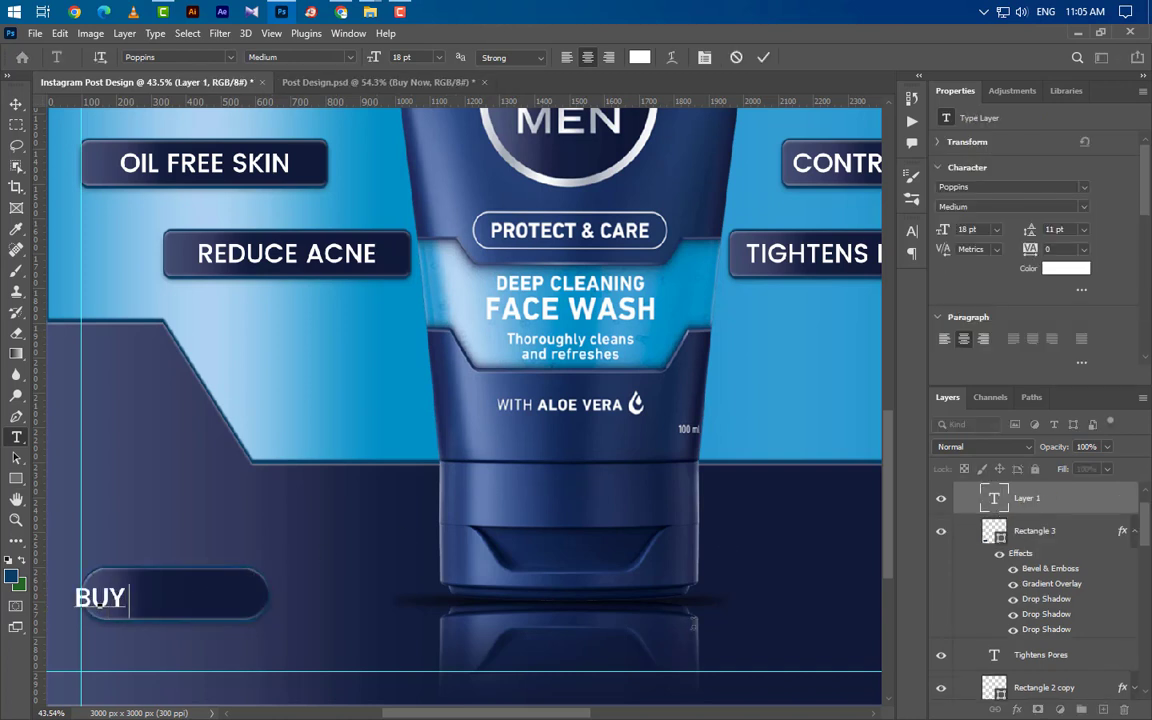
{"action": "type", "text": " NOW"}
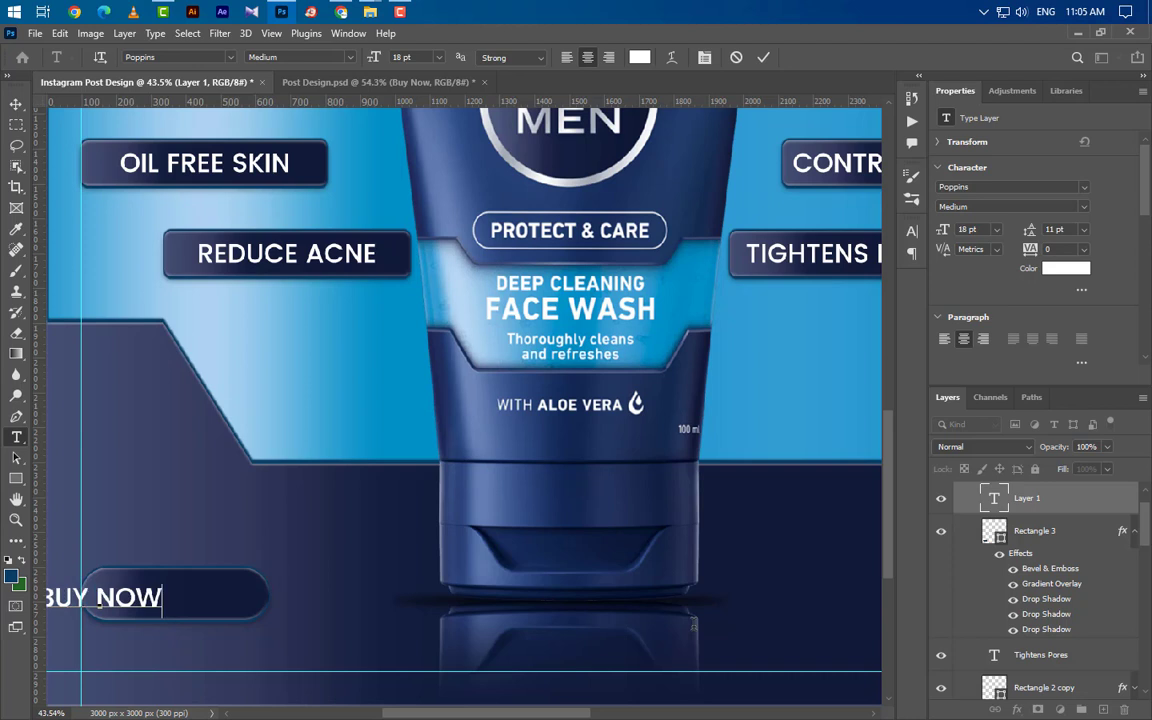
{"action": "left_click", "coordinate": [763, 57]}
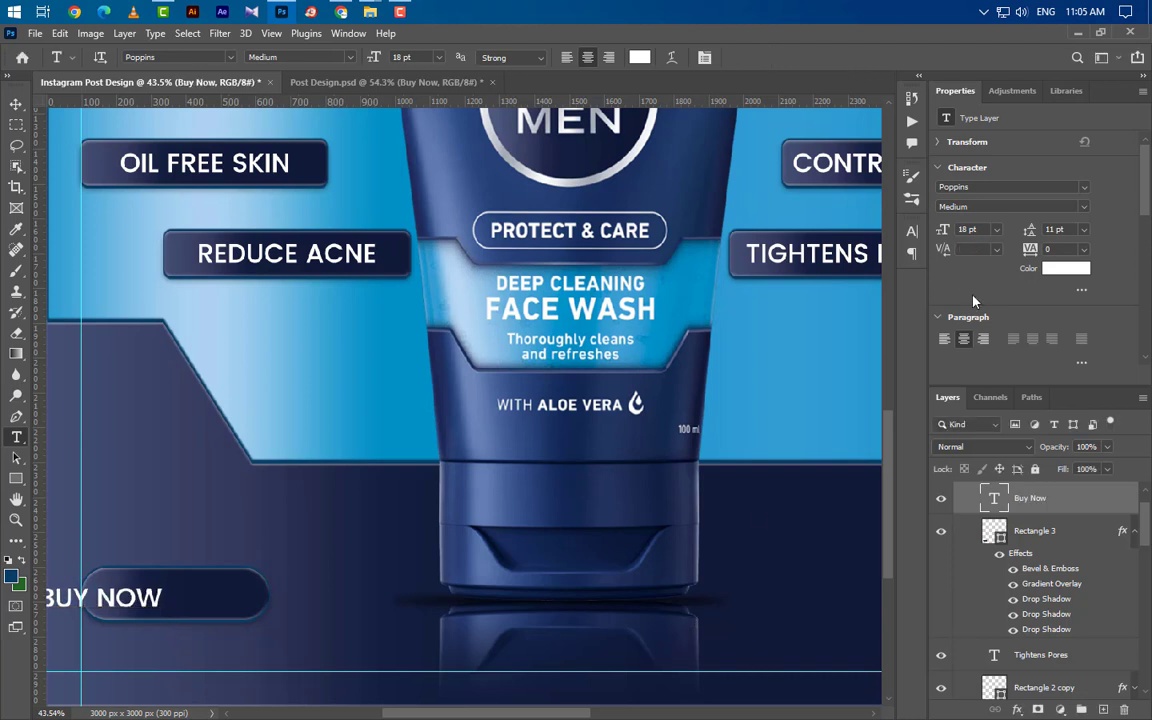
Step: Set the button text to SemiBold and turn off its All Caps formatting
{"action": "left_click", "coordinate": [1079, 207]}
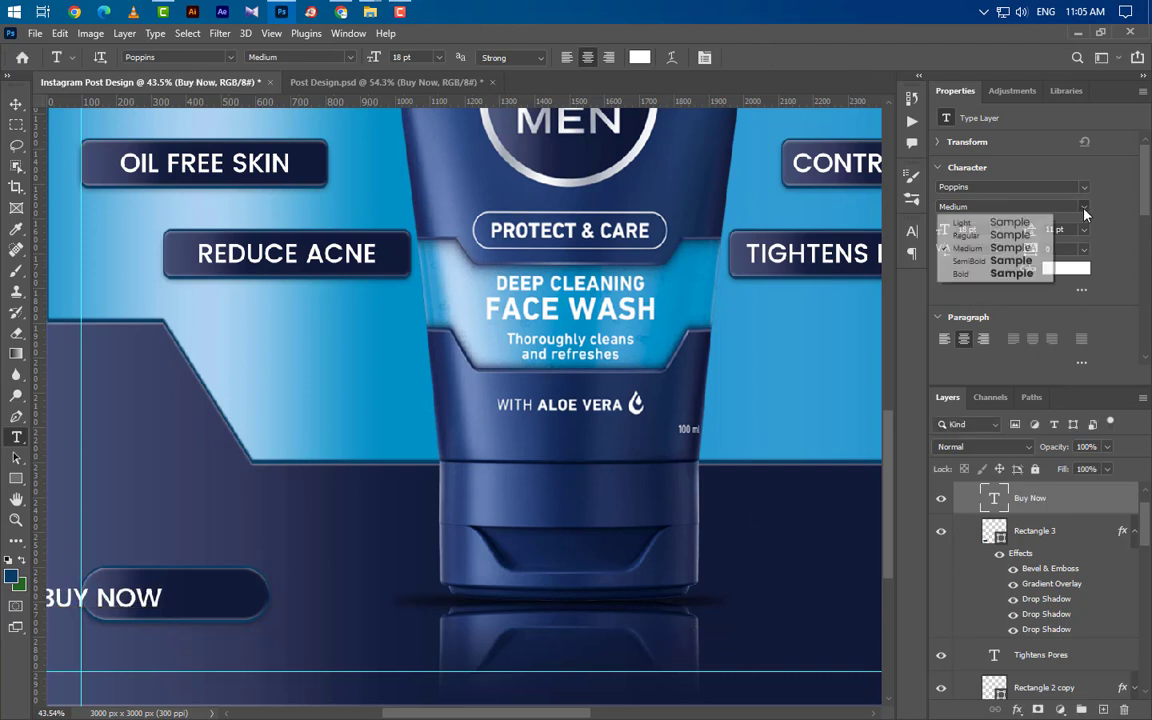
{"action": "left_click", "coordinate": [988, 262]}
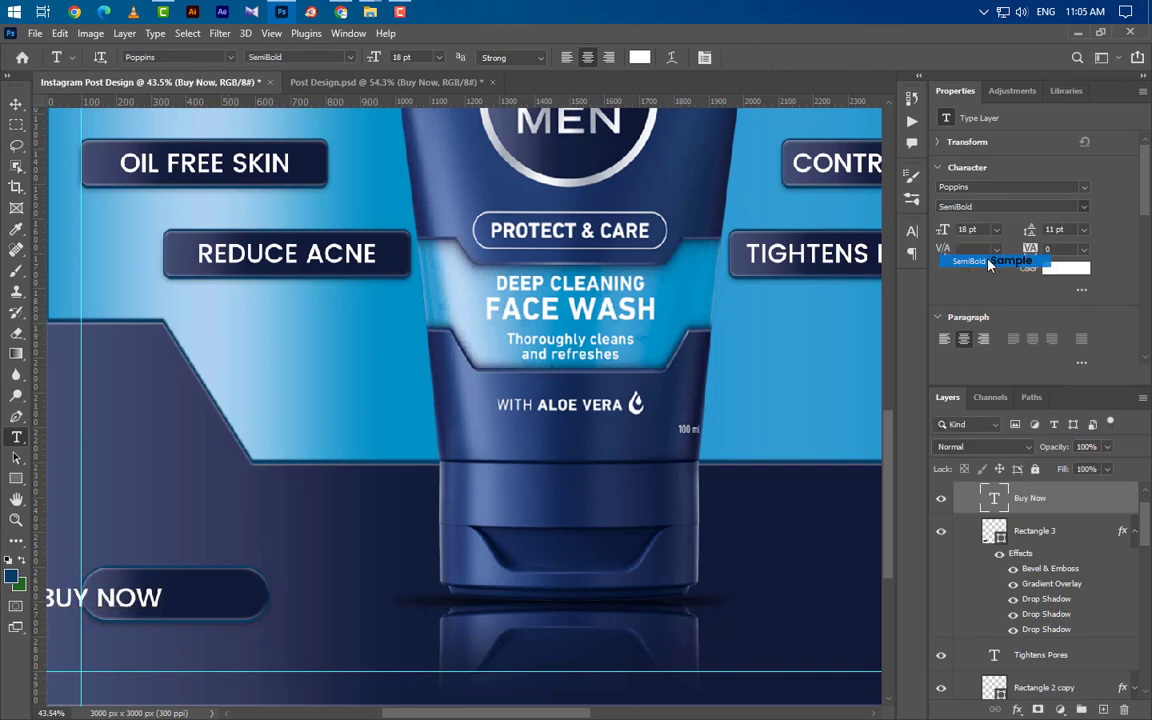
{"action": "left_click", "coordinate": [911, 233]}
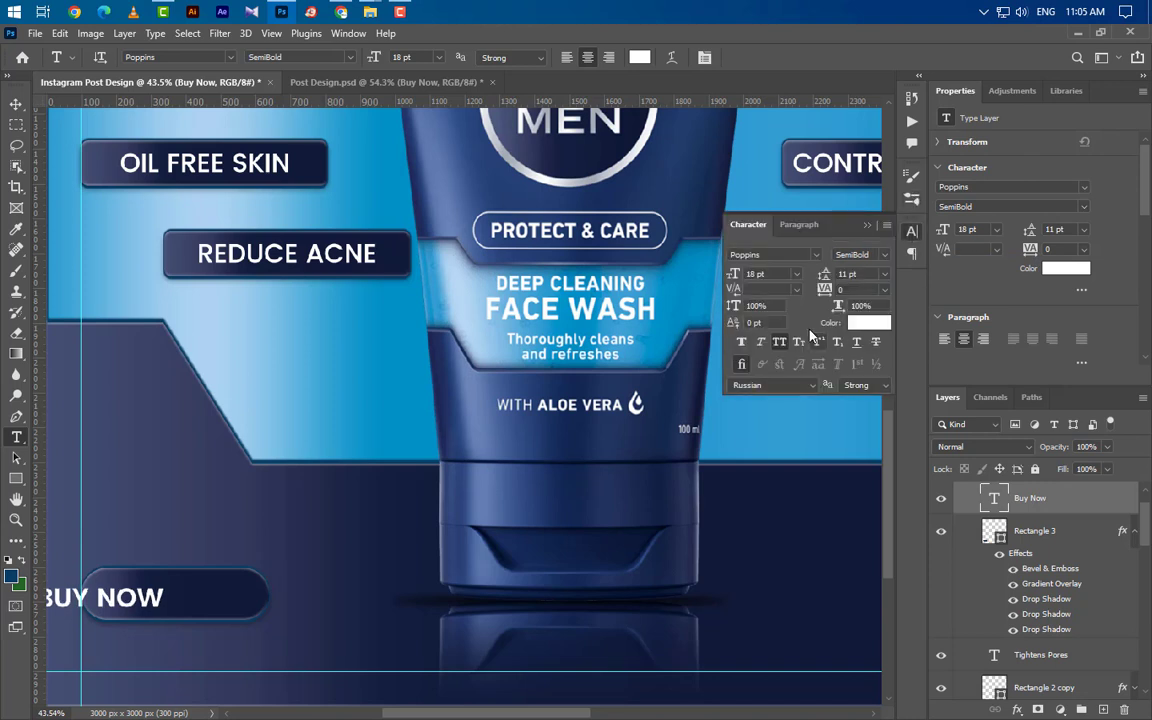
{"action": "left_click", "coordinate": [868, 225]}
{"action": "left_click", "coordinate": [15, 105]}
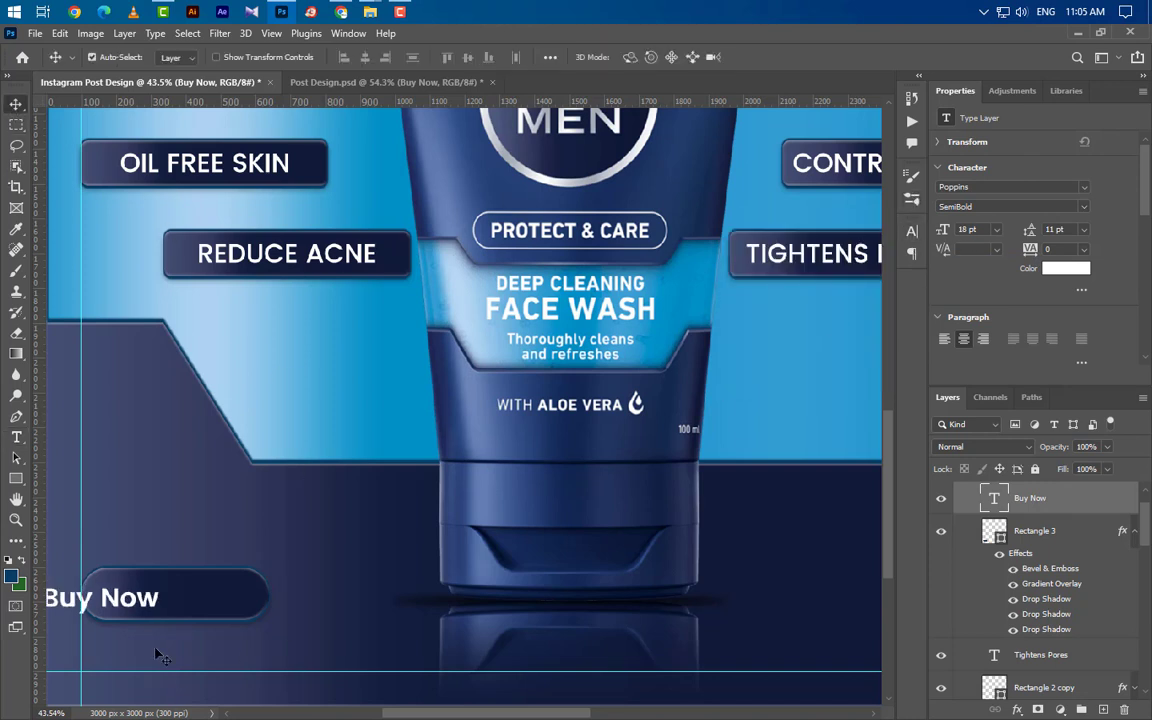
Step: Move the Buy Now text onto the rounded button, enlarge it to about 113%, and center it both ways within the shape
{"action": "left_click_drag", "start_coordinate": [143, 607], "coordinate": [240, 598]}
{"action": "key", "text": "ctrl+t"}
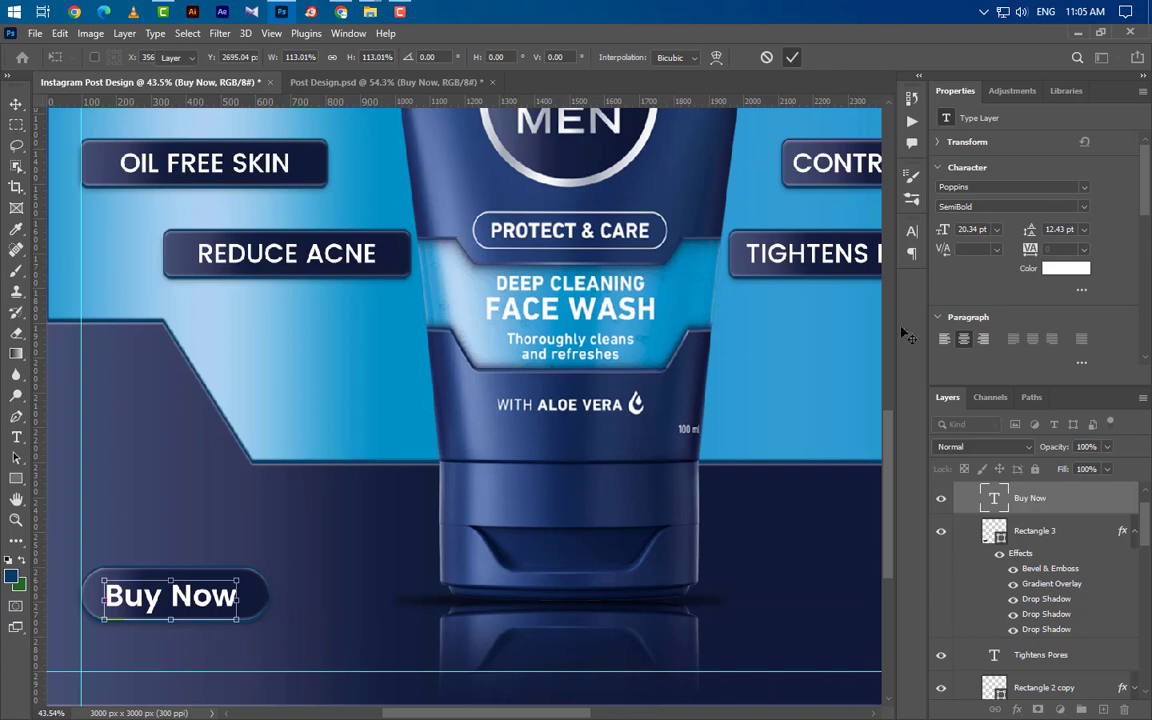
{"action": "key", "text": "Return"}
{"action": "left_click", "coordinate": [995, 531], "text": "ctrl"}
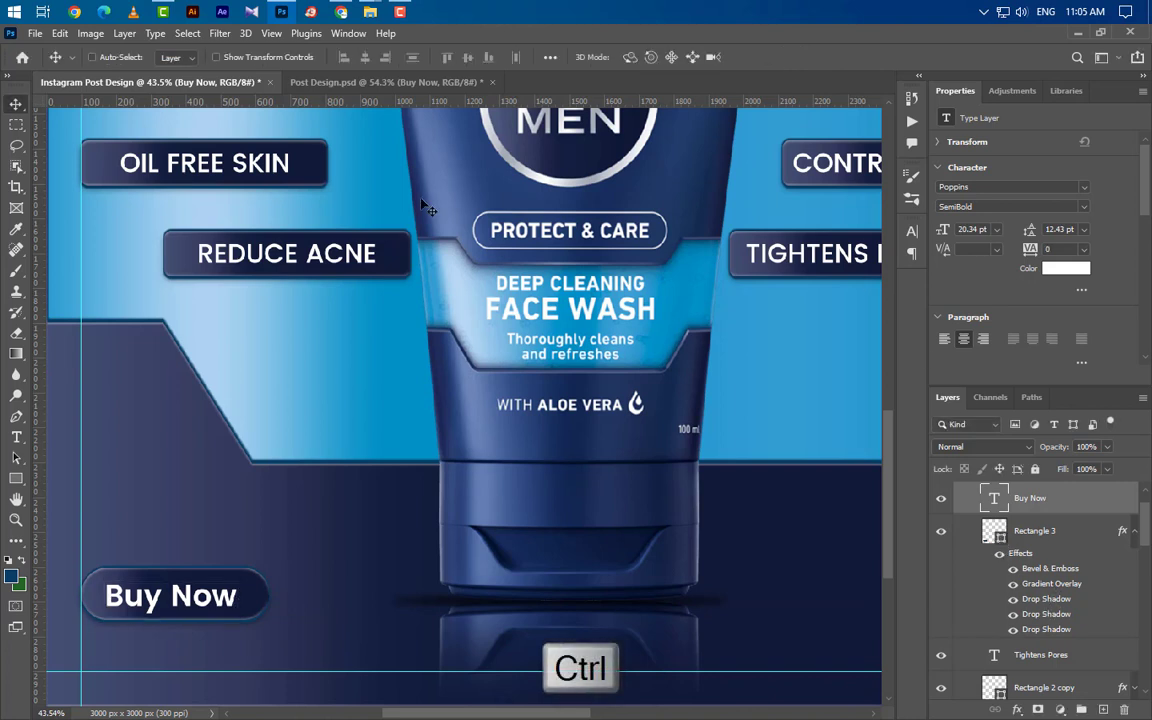
{"action": "left_click", "coordinate": [365, 57]}
{"action": "left_click", "coordinate": [467, 57]}
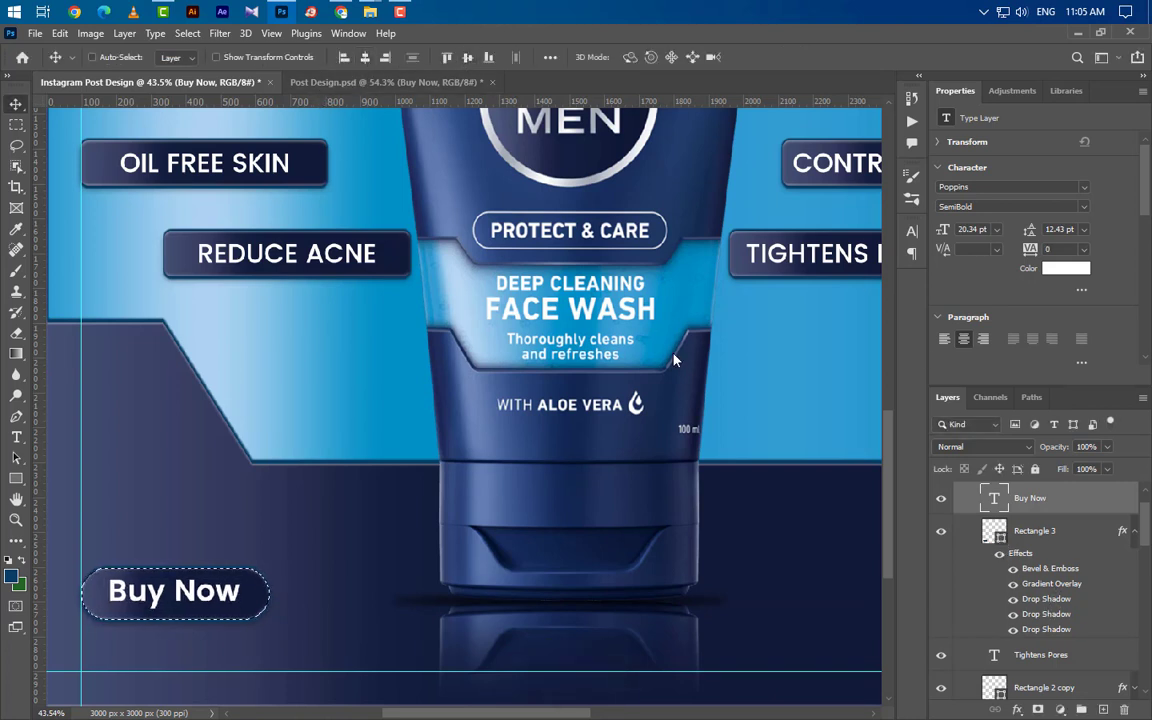
{"action": "key", "text": "ctrl+d"}
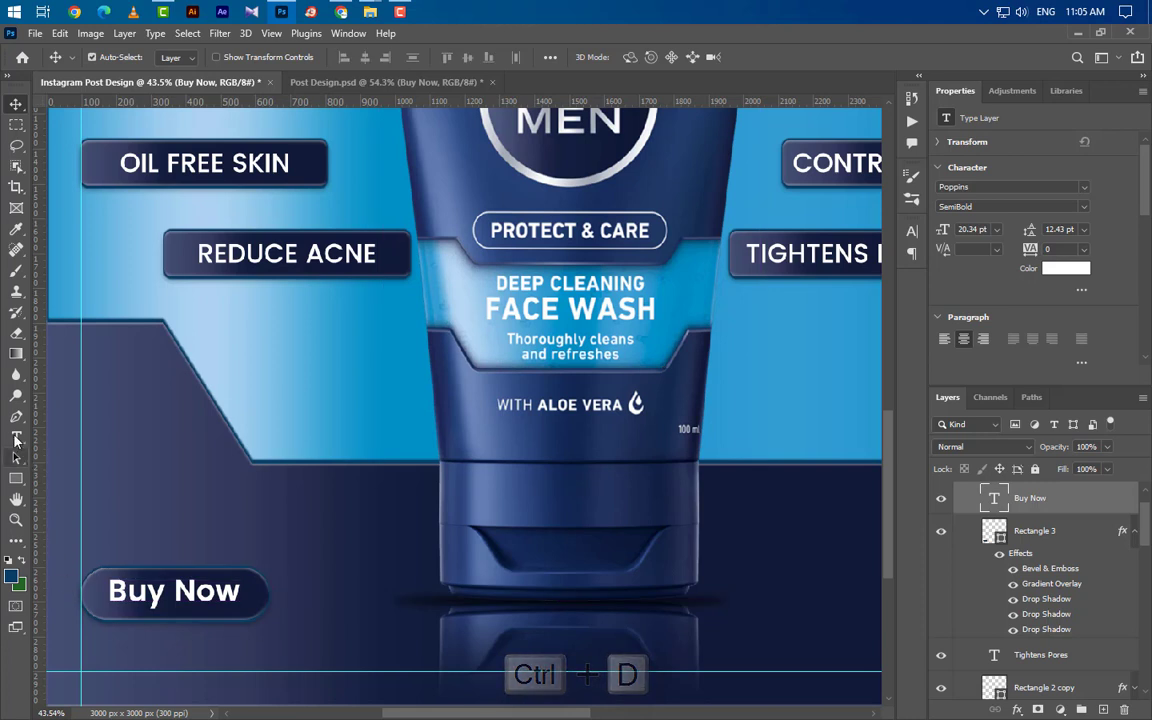
{"action": "left_click", "coordinate": [16, 438]}
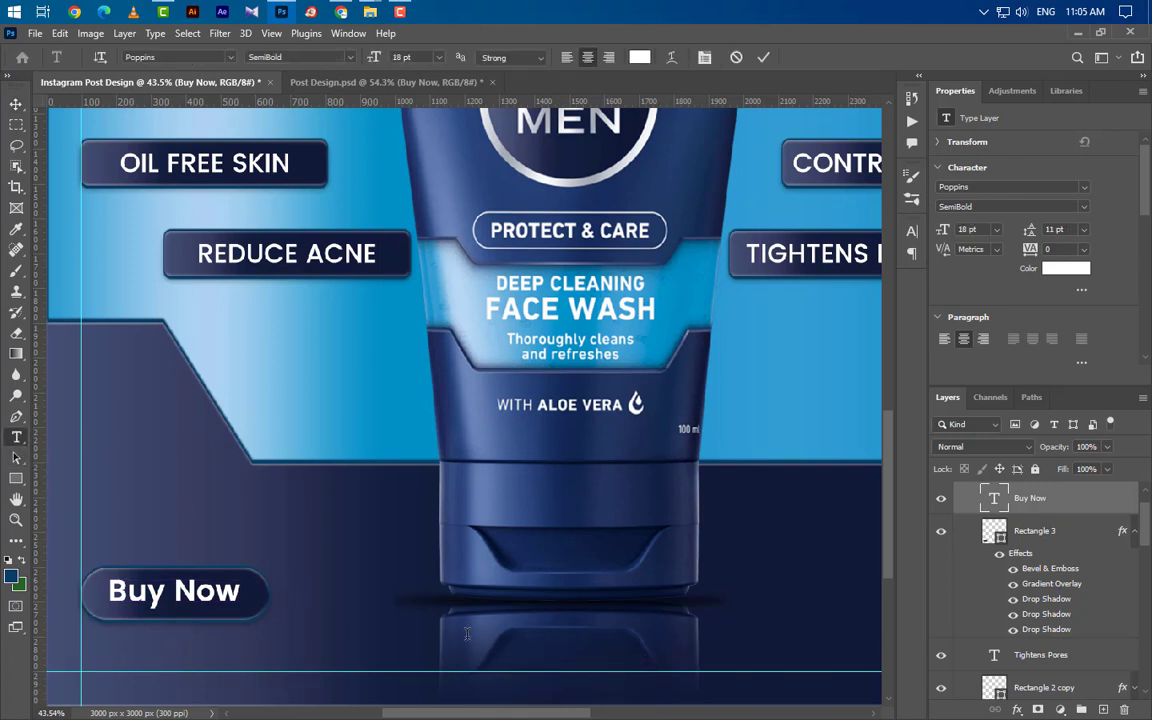
{"action": "left_click", "coordinate": [80, 665]}
{"action": "type", "text": "www."}
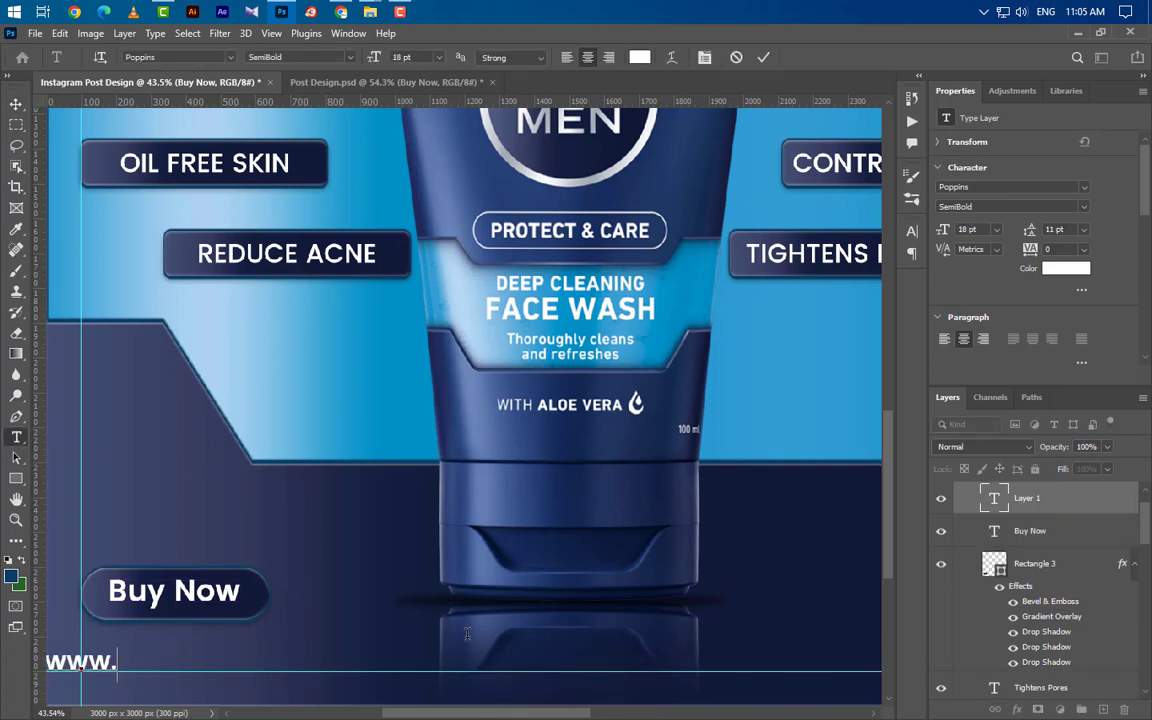
{"action": "type", "text": "graphi"}
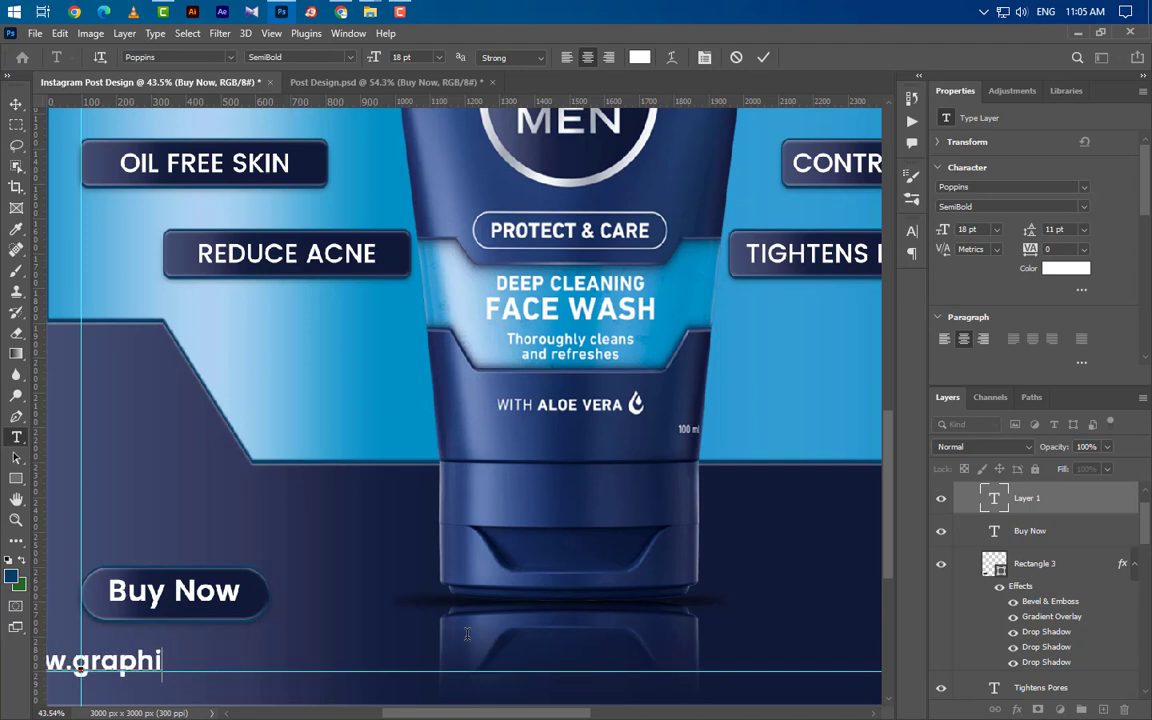
{"action": "type", "text": "csfam"}
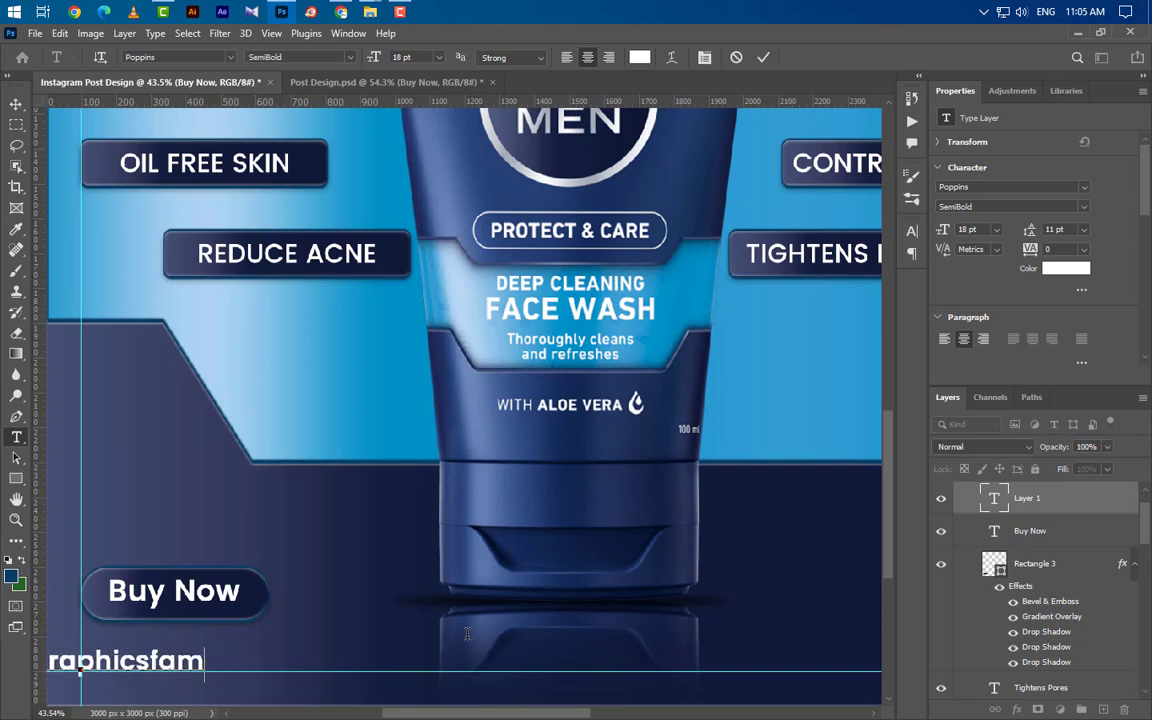
{"action": "type", "text": "ily.com"}
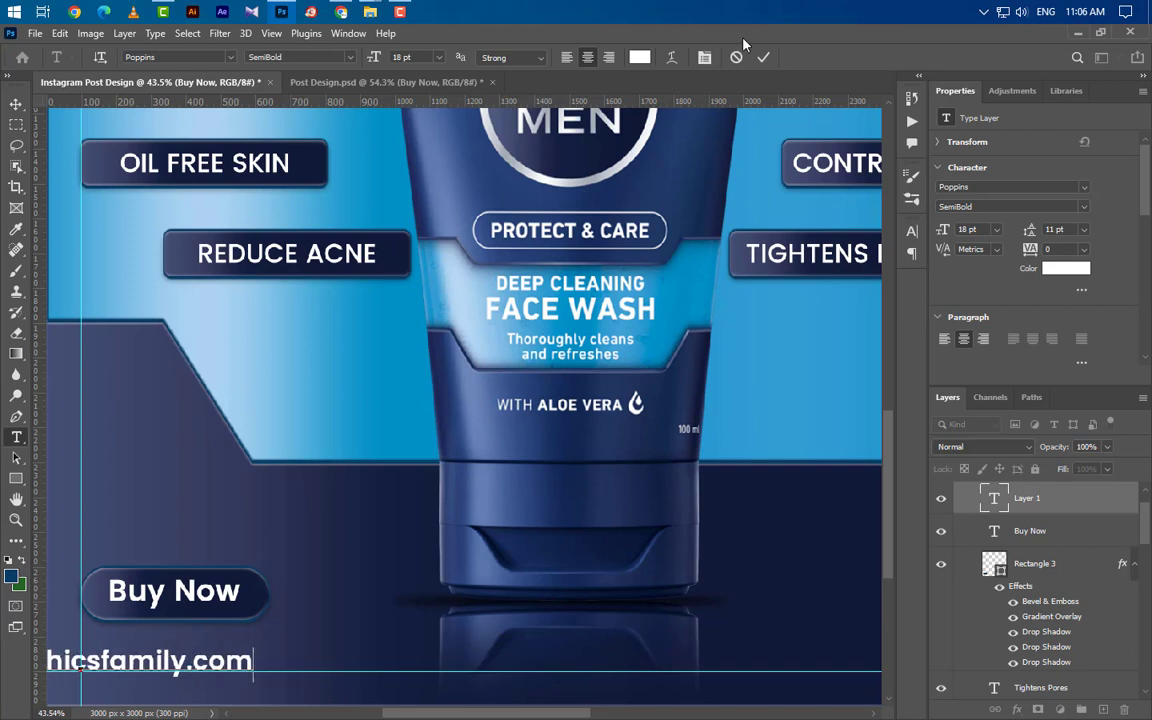
{"action": "left_click", "coordinate": [764, 60]}
Step: Set the web address to Poppins Regular and move it under the button, flush with the left margin guide
{"action": "left_click", "coordinate": [912, 231]}
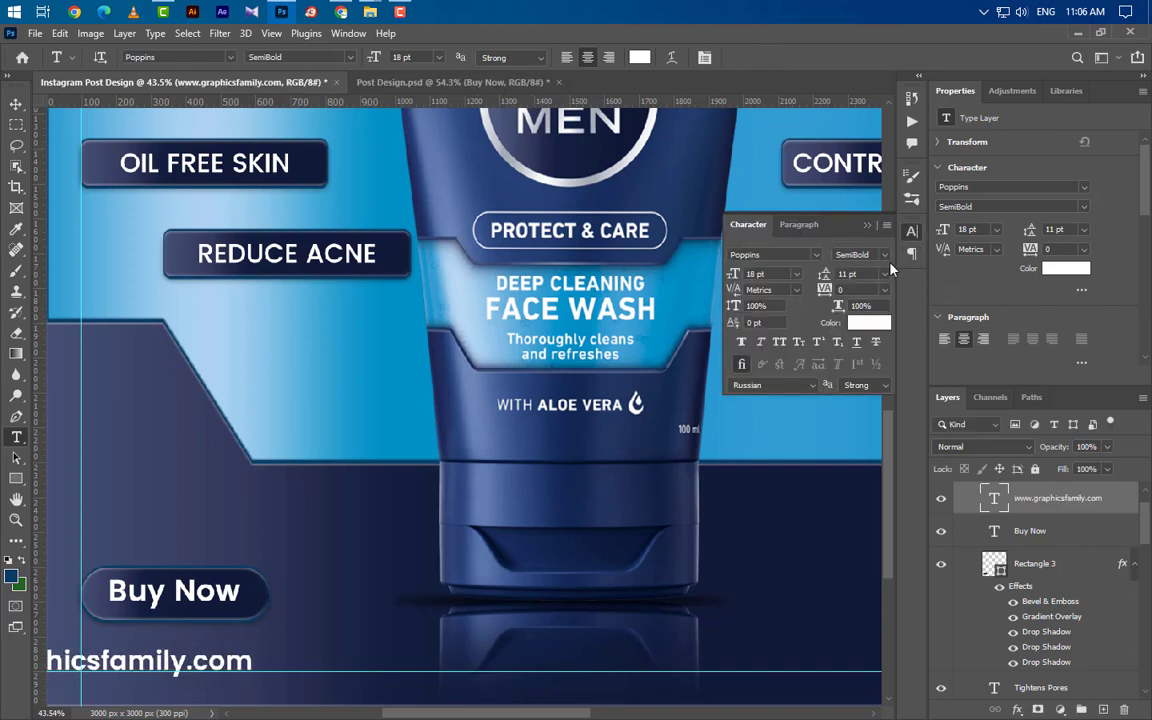
{"action": "left_click", "coordinate": [884, 255]}
{"action": "left_click", "coordinate": [864, 283]}
{"action": "left_click", "coordinate": [869, 226]}
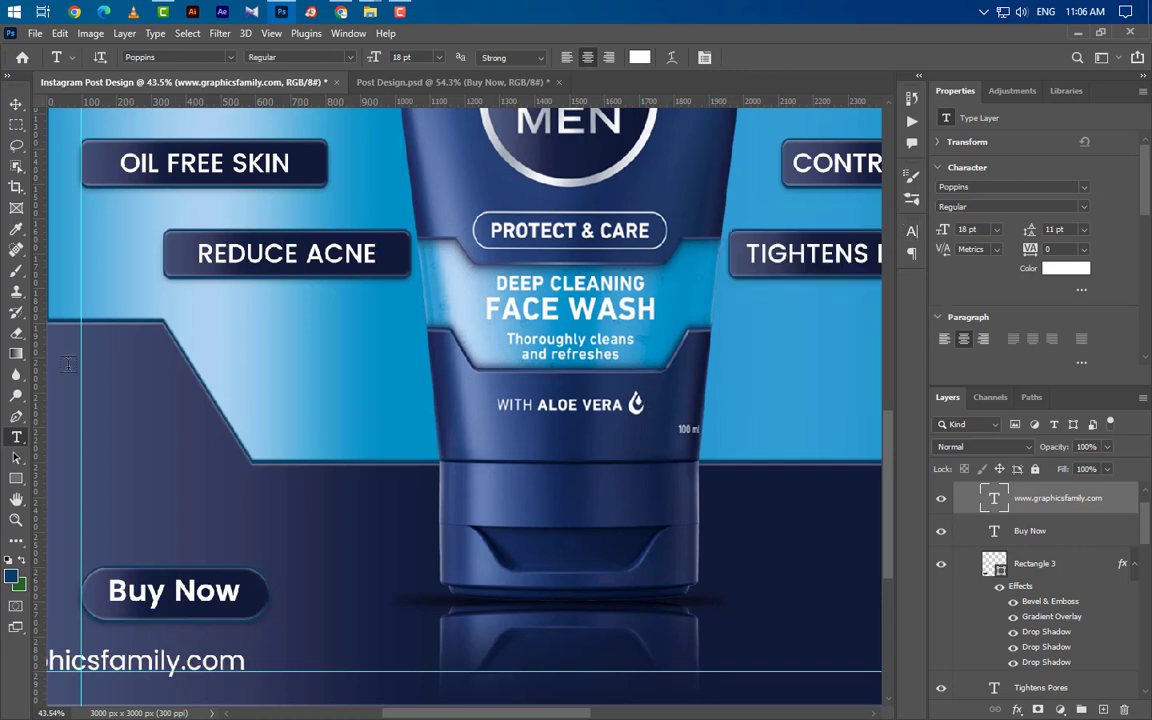
{"action": "left_click", "coordinate": [16, 104]}
{"action": "left_click_drag", "start_coordinate": [203, 672], "coordinate": [368, 650]}
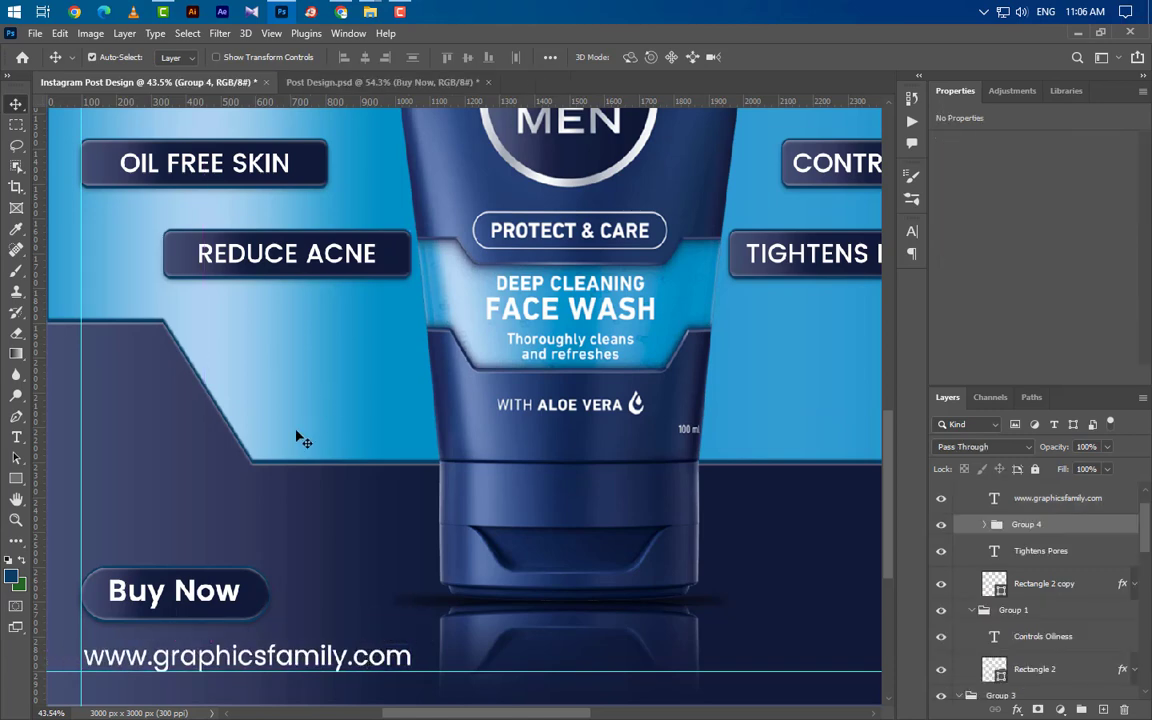
Step: Place the Instagram, Twitter and YouTube PNG icons from the open icon folder into the design as embedded smart objects
{"action": "scroll", "coordinate": [240, 464], "scroll_direction": "down", "scroll_amount": 8}
{"action": "scroll", "coordinate": [280, 195], "scroll_direction": "up", "scroll_amount": 2}
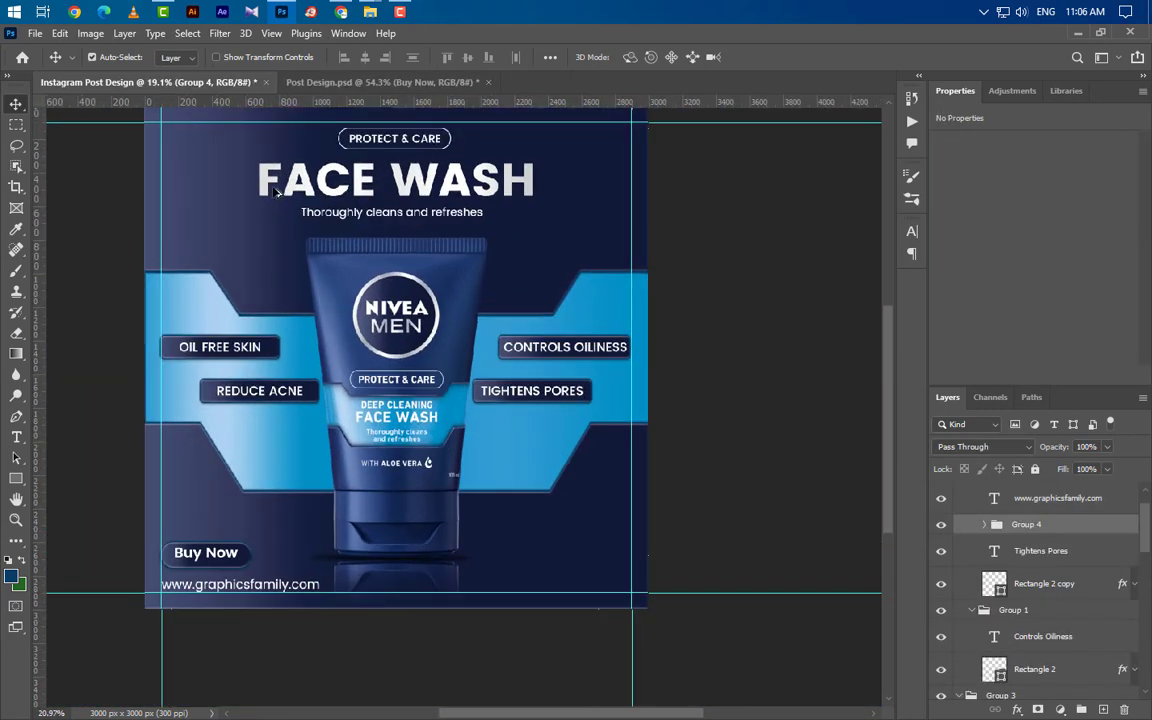
{"action": "mouse_move", "coordinate": [368, 12]}
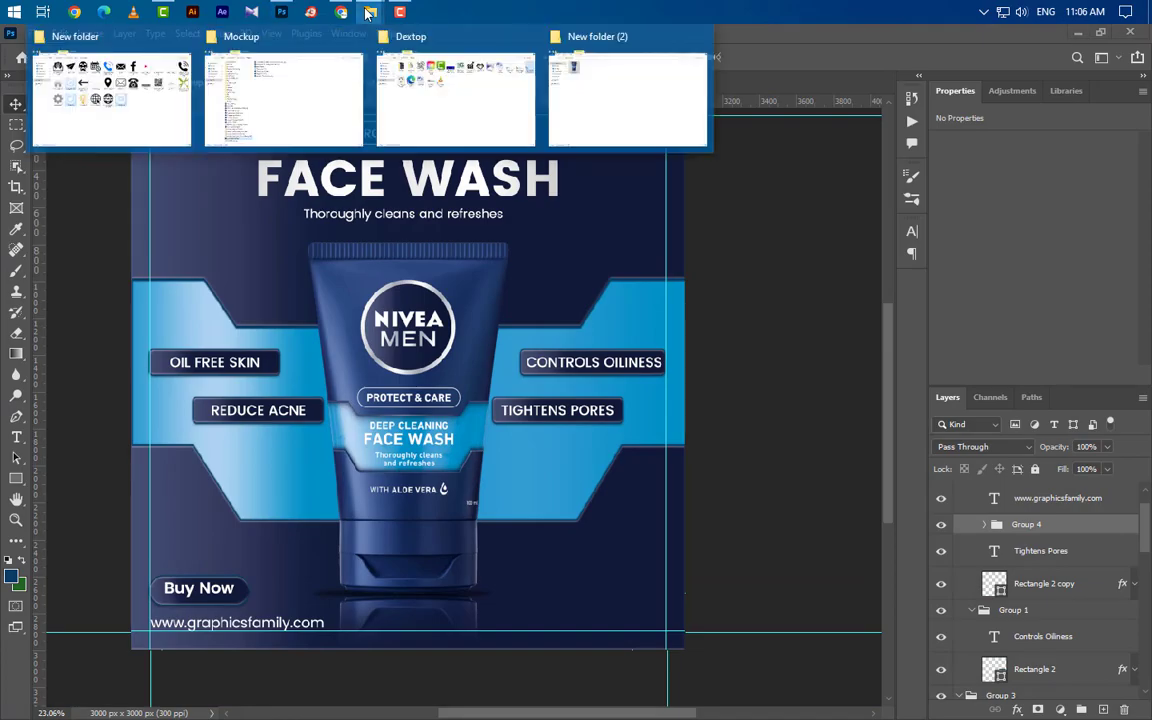
{"action": "left_click", "coordinate": [145, 105]}
{"action": "left_click_drag", "start_coordinate": [276, 262], "coordinate": [565, 540]}
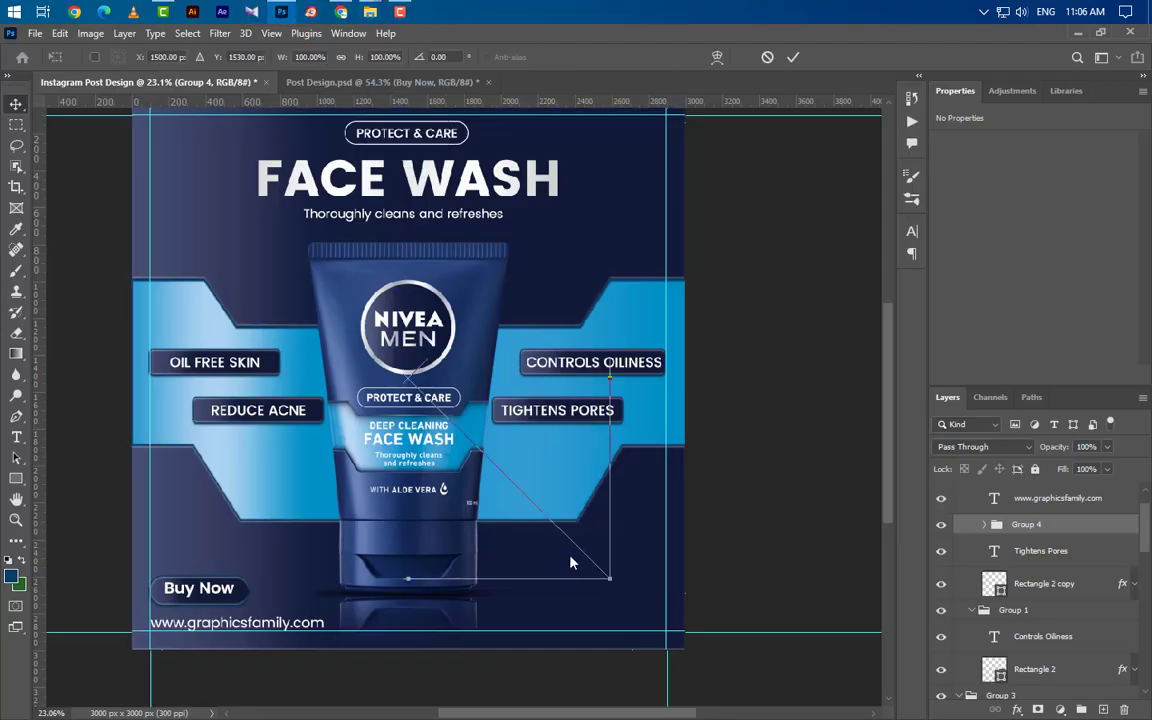
{"action": "left_click", "coordinate": [792, 58]}
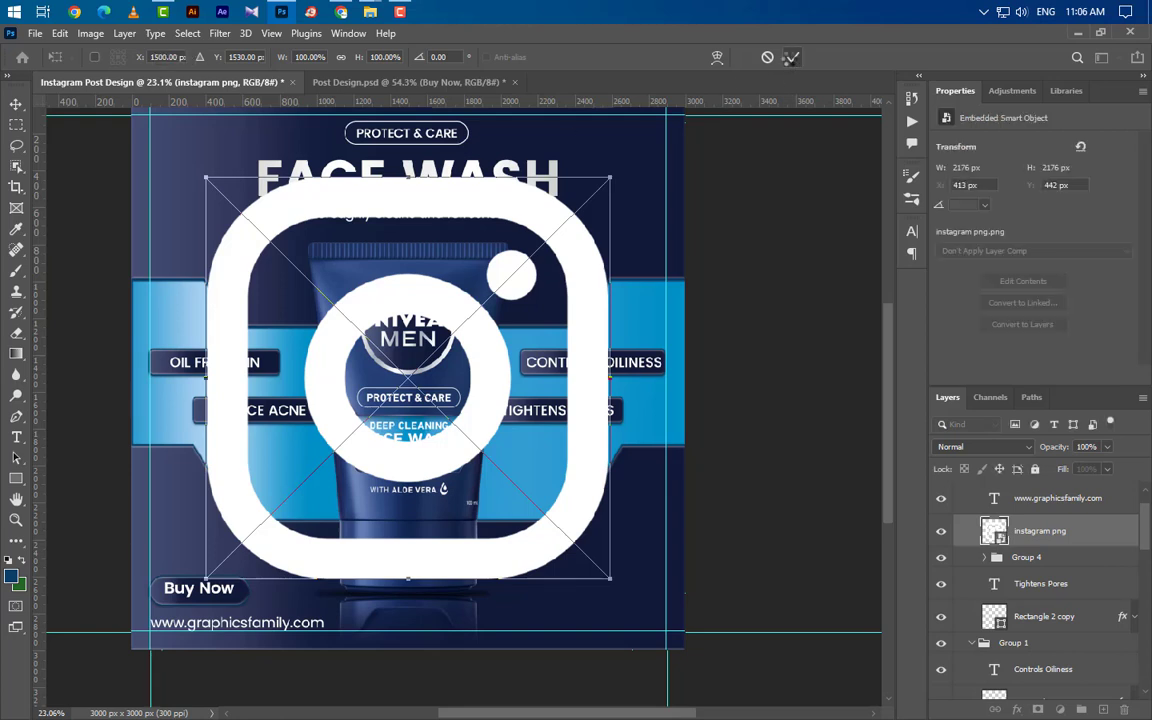
{"action": "key", "text": "Return"}
{"action": "key", "text": "Return"}
Step: Group the YouTube, Twitter and Instagram icon layers
{"action": "left_click", "coordinate": [1071, 572], "text": "shift"}
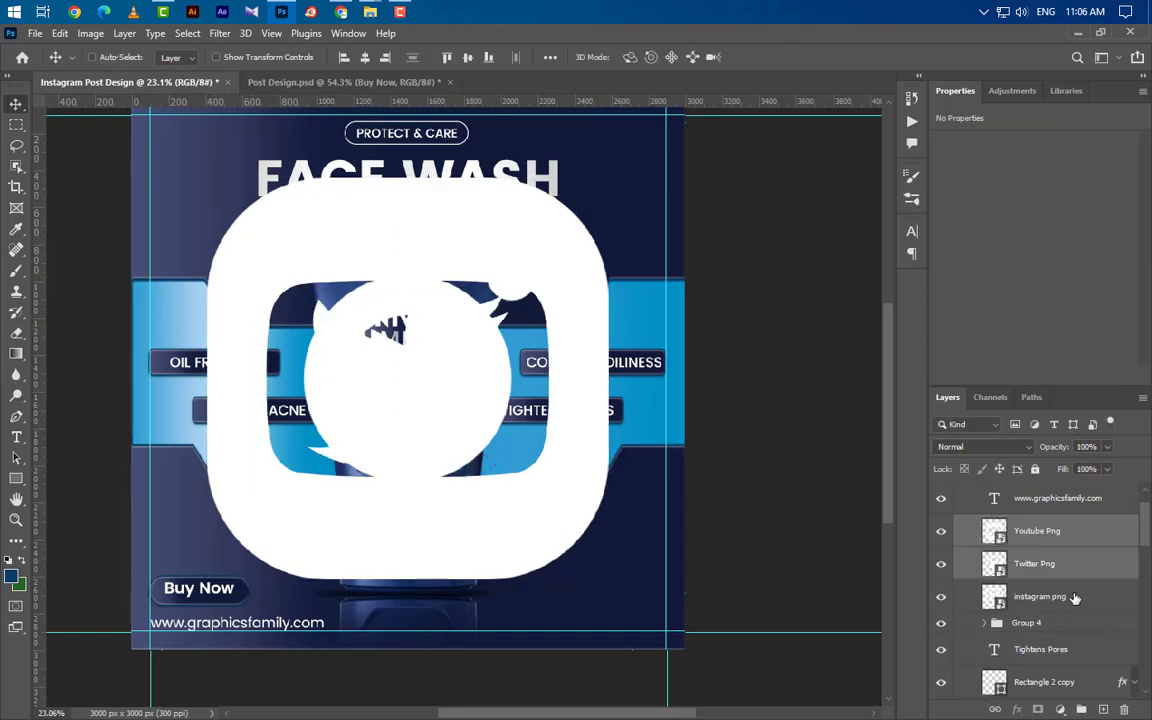
{"action": "left_click", "coordinate": [1070, 596], "text": "shift"}
{"action": "left_click", "coordinate": [1082, 710]}
Step: Scale the social icon group down to about 4.45% and move it into the canvas's lower-right margin corner
{"action": "key", "text": "ctrl+t"}
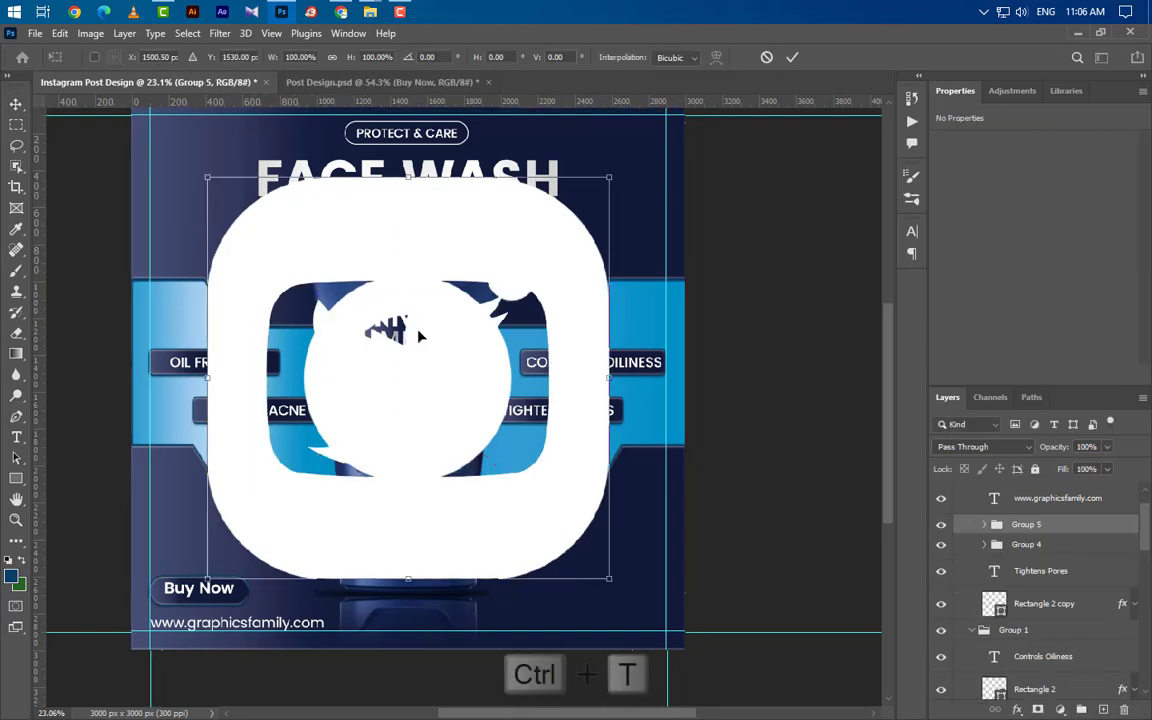
{"action": "left_click_drag", "start_coordinate": [405, 180], "coordinate": [409, 485]}
{"action": "left_click_drag", "start_coordinate": [455, 537], "coordinate": [622, 583]}
{"action": "left_click_drag", "start_coordinate": [572, 537], "coordinate": [645, 612]}
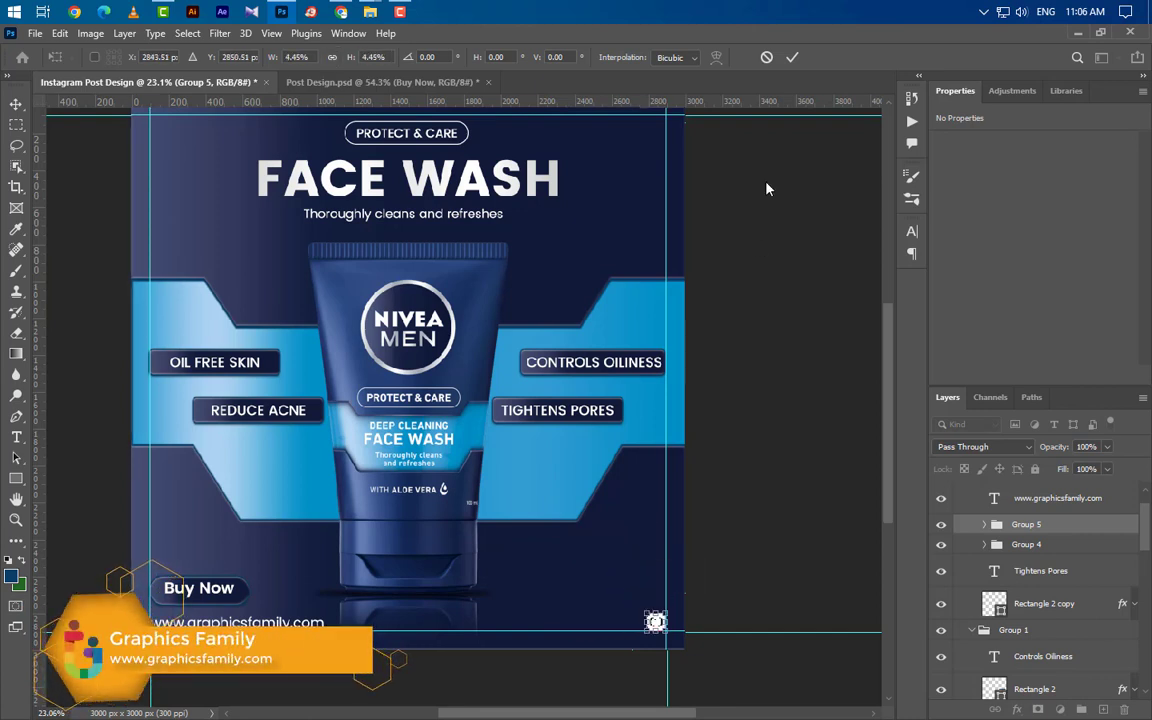
{"action": "key", "text": "Return"}
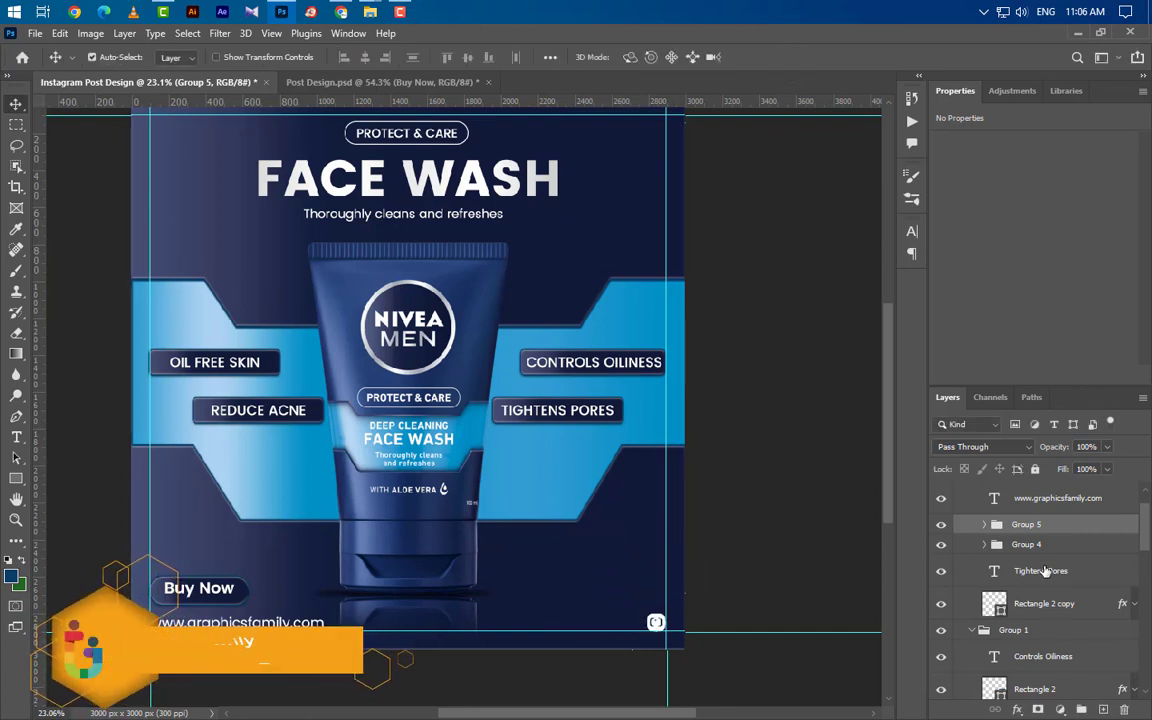
Step: Shift the YouTube icon and then the Twitter icon leftward to form an evenly spaced row with Instagram, placing Twitter at about X 2495 px
{"action": "left_click", "coordinate": [984, 524]}
{"action": "left_click", "coordinate": [1051, 560]}
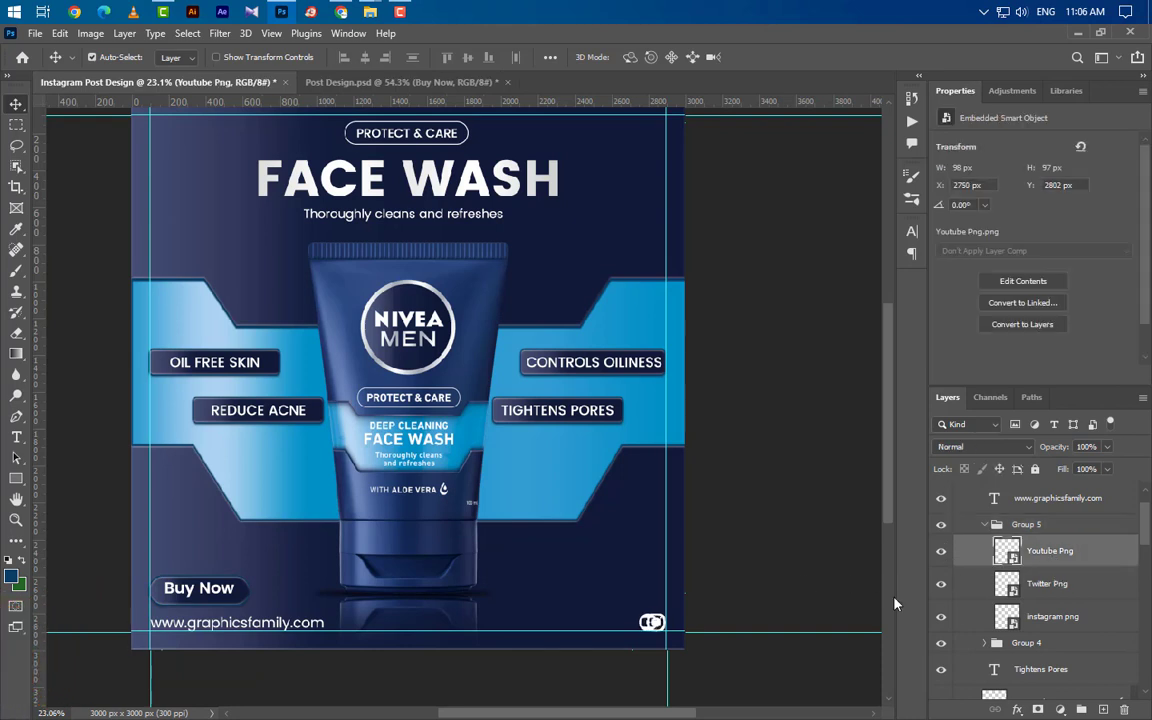
{"action": "left_click", "coordinate": [1027, 596]}
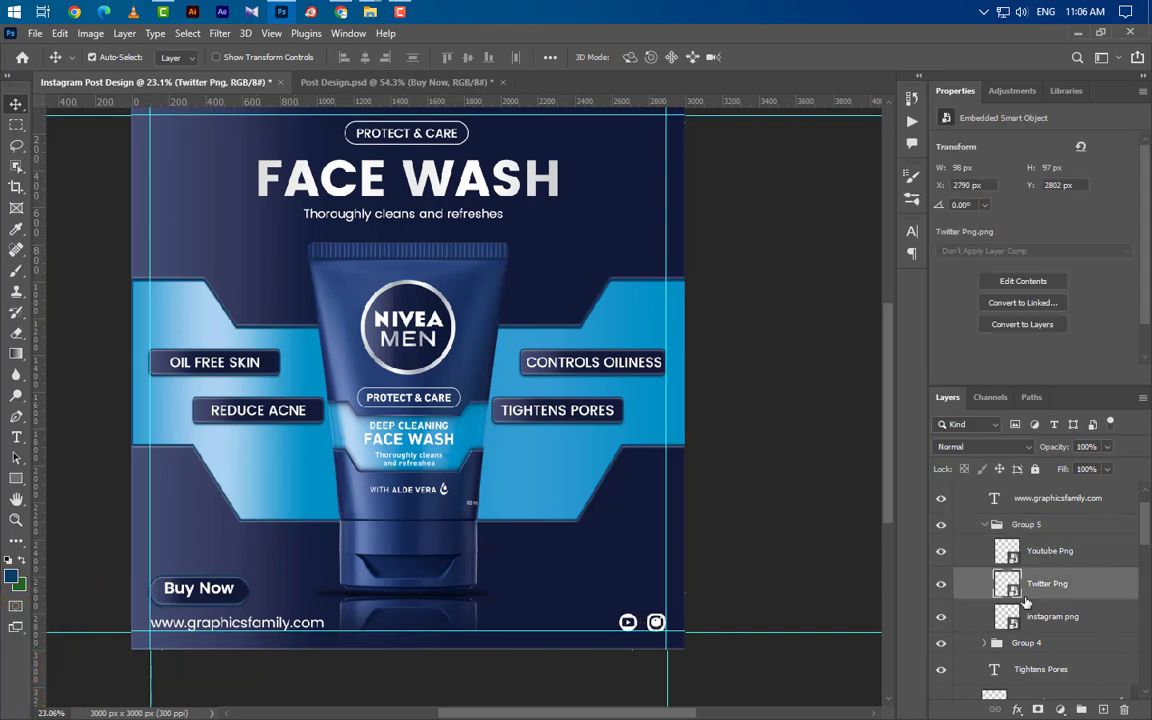
{"action": "key", "text": "shift+Left"}
{"action": "key", "text": "shift+Left"}
{"action": "key", "text": "shift+Left"}
{"action": "key", "text": "shift+Left"}
{"action": "key", "text": "shift+Left"}
{"action": "key", "text": "shift+Left"}
{"action": "key", "text": "shift+Left"}
{"action": "key", "text": "shift+Left"}
{"action": "key", "text": "shift+Left"}
{"action": "key", "text": "shift+Left"}
{"action": "key", "text": "shift+Left"}
{"action": "key", "text": "shift+Left"}
{"action": "key", "text": "shift+Left"}
{"action": "key", "text": "shift+Left"}
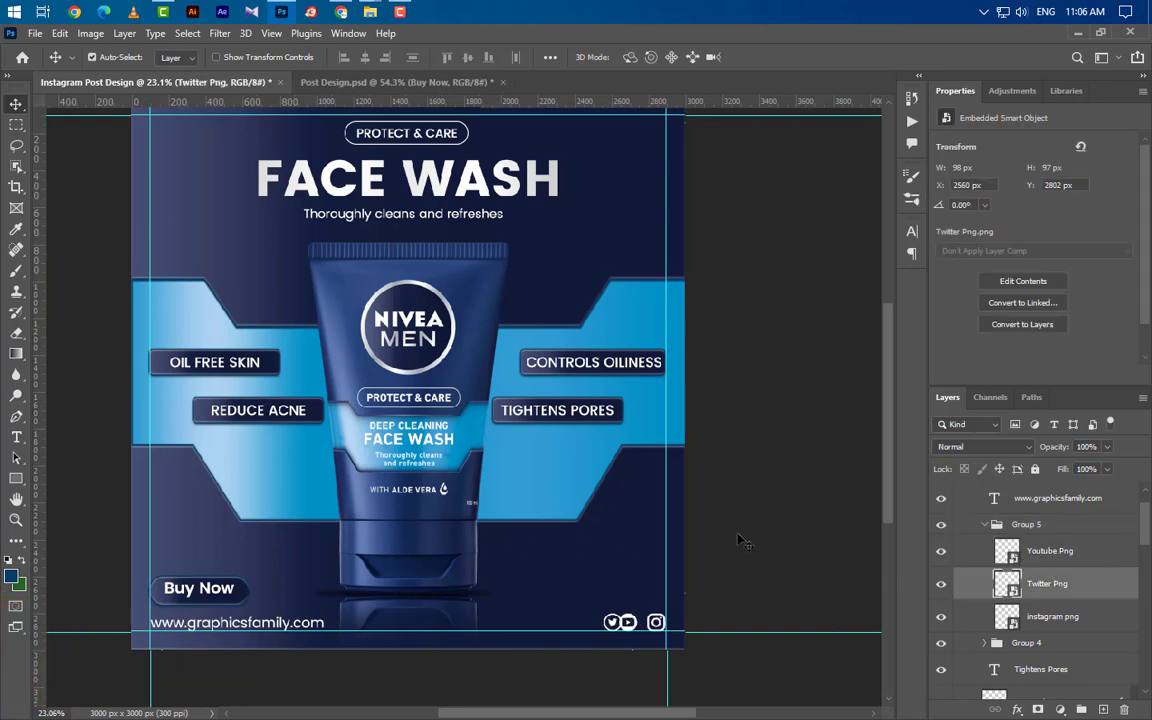
Step: Clear all guides from the design
{"action": "scroll", "coordinate": [366, 279], "scroll_direction": "down", "scroll_amount": 1}
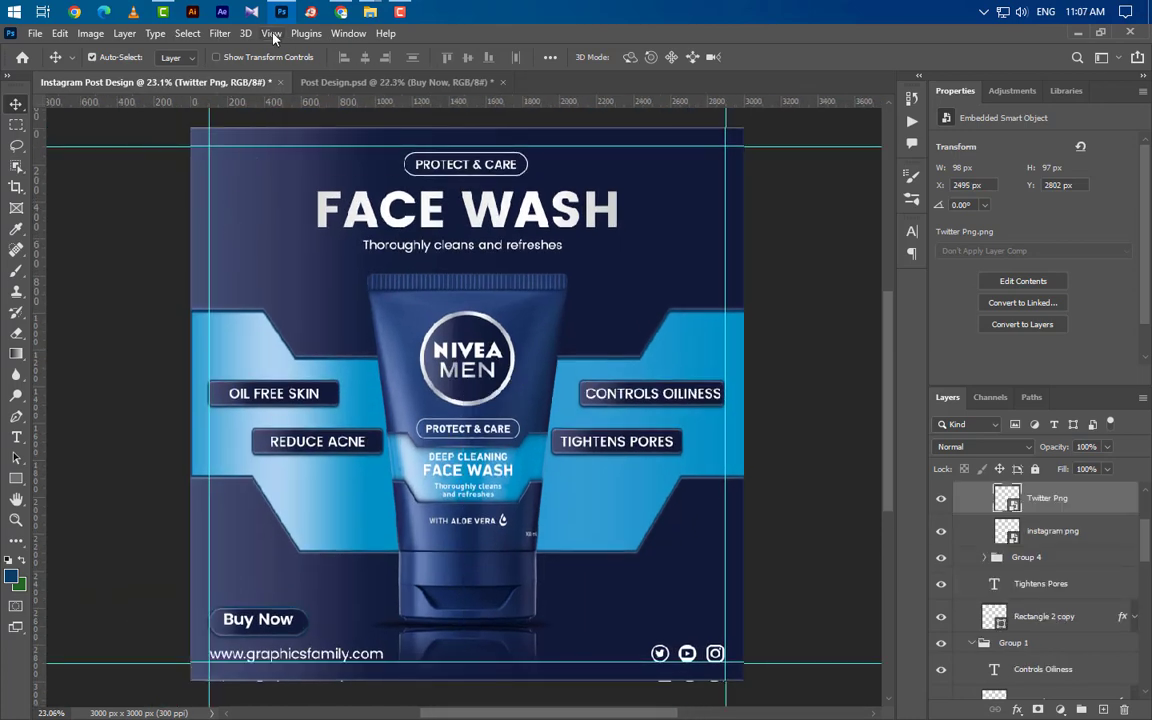
{"action": "left_click", "coordinate": [271, 34]}
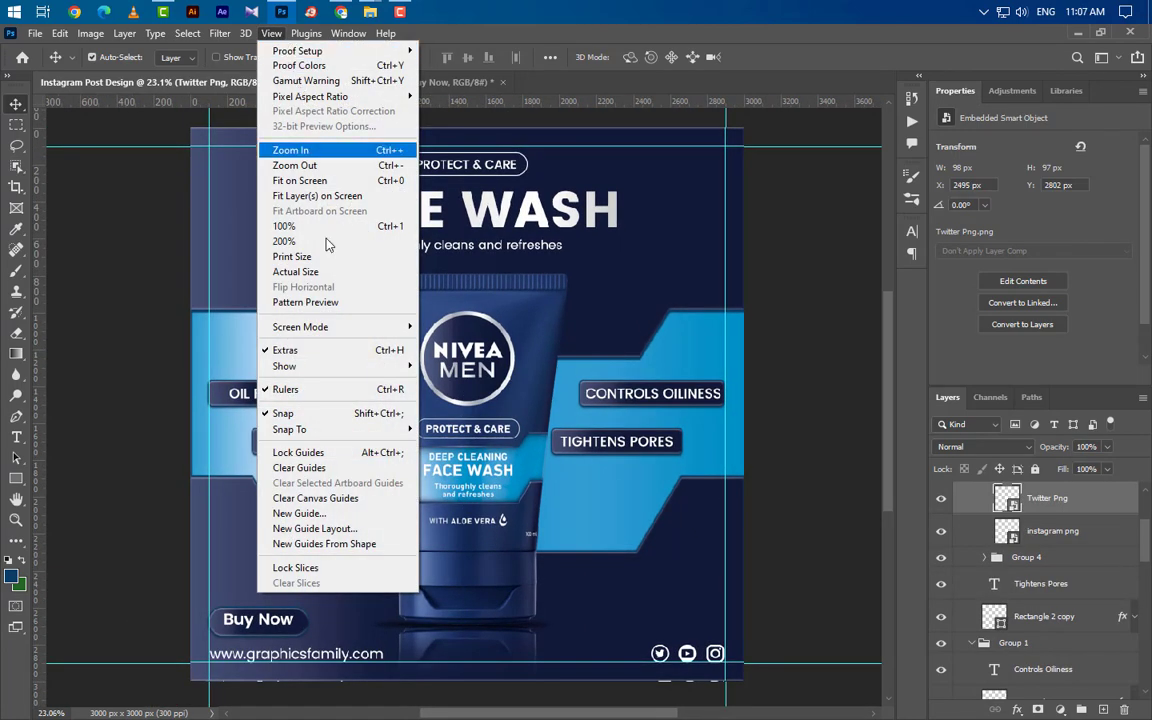
{"action": "left_click", "coordinate": [336, 470]}
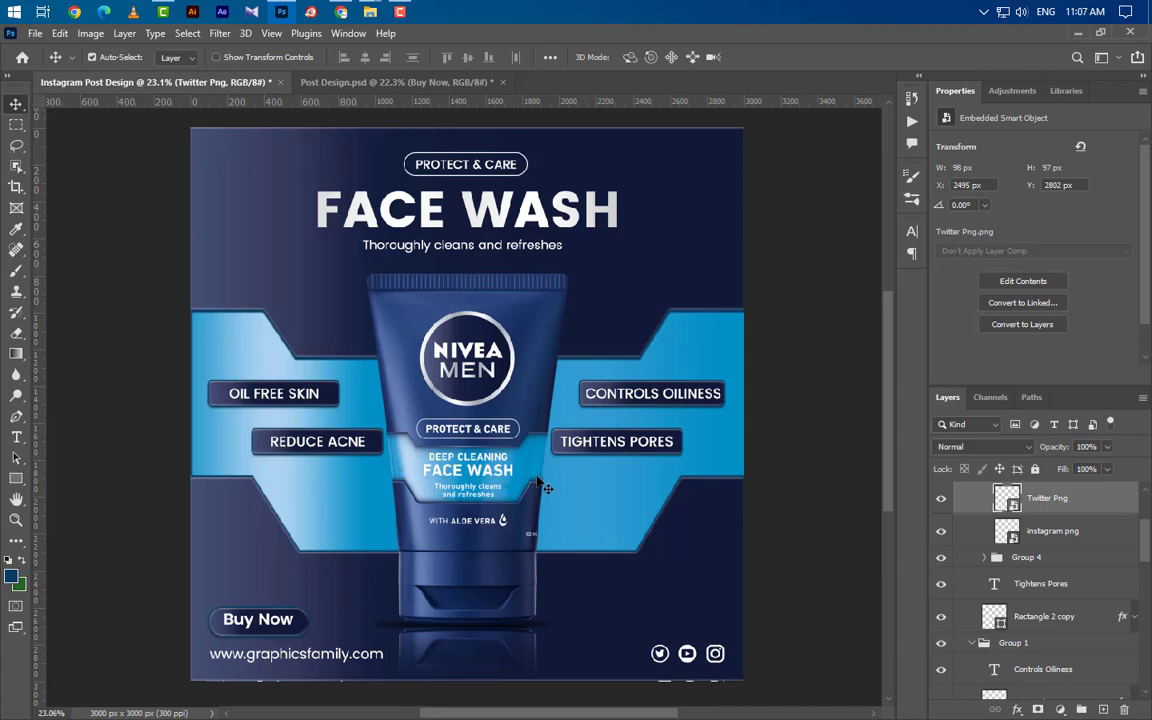